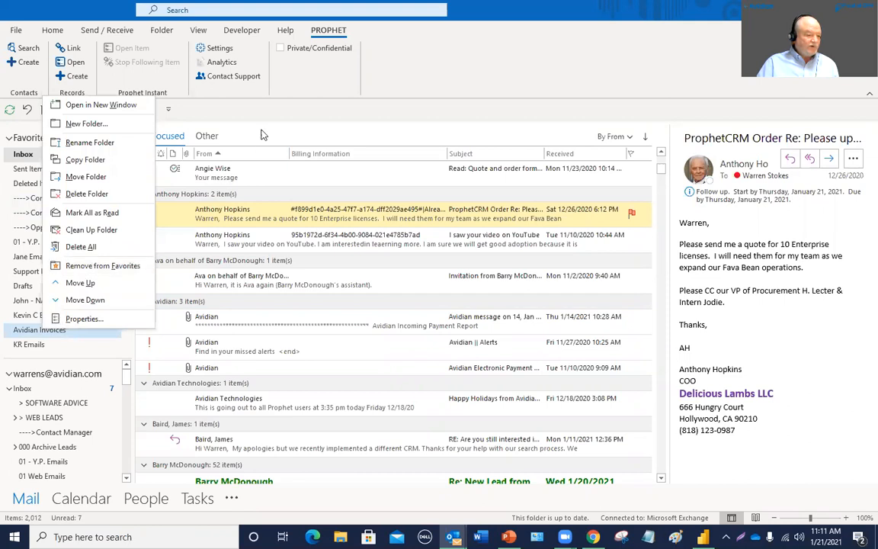
pyautogui.click(268, 114)
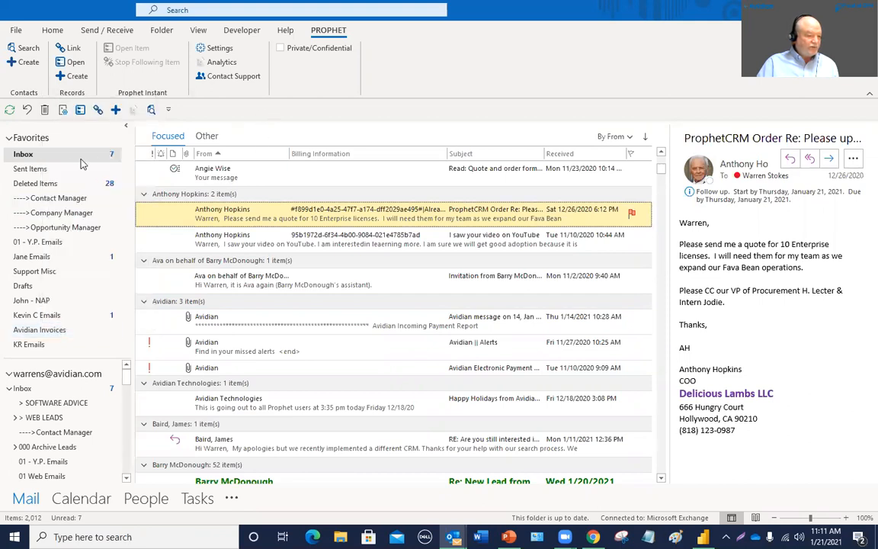
pyautogui.rightClick(54, 228)
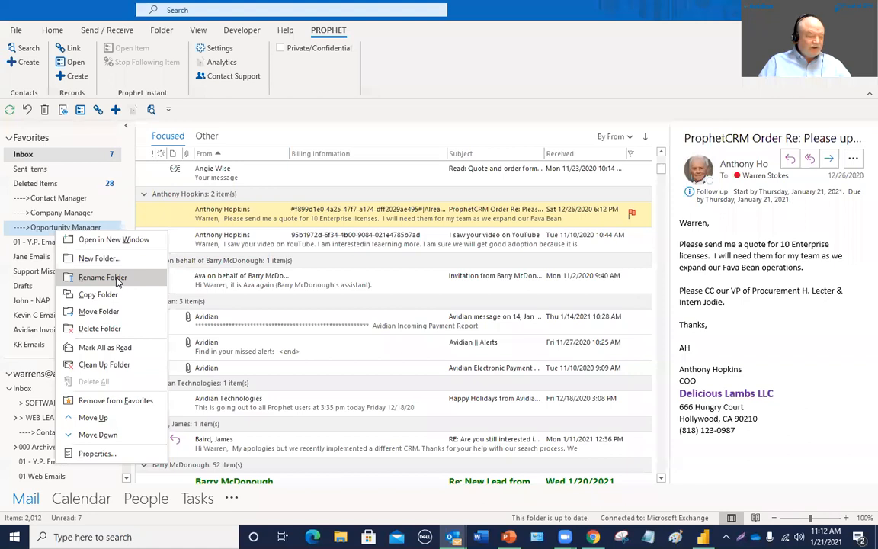
pyautogui.click(265, 221)
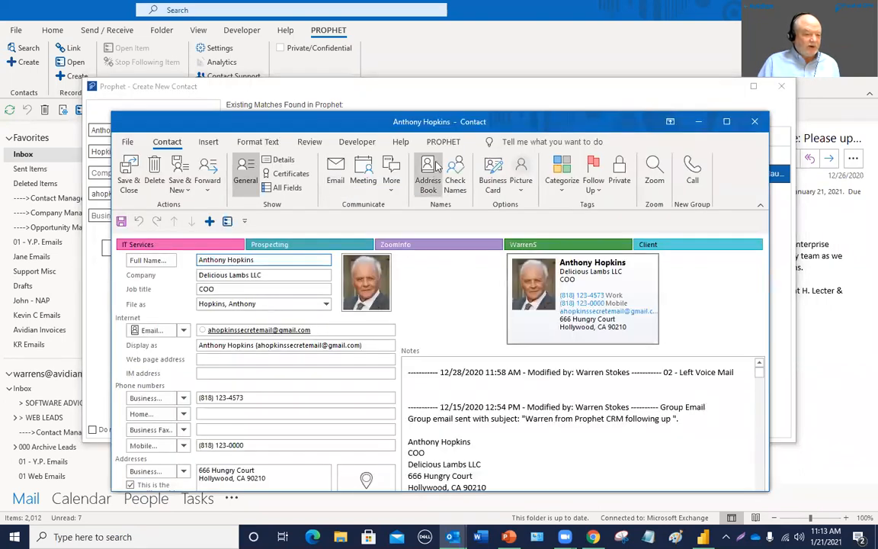
# - Create a new opportunity record from the open contact with the sales description "Webinar Example"
pyautogui.click(442, 142)
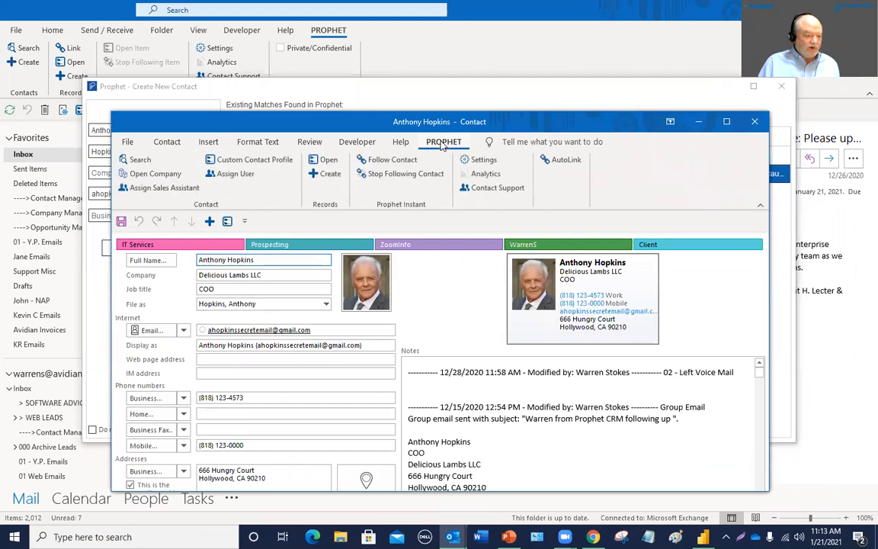
pyautogui.click(332, 174)
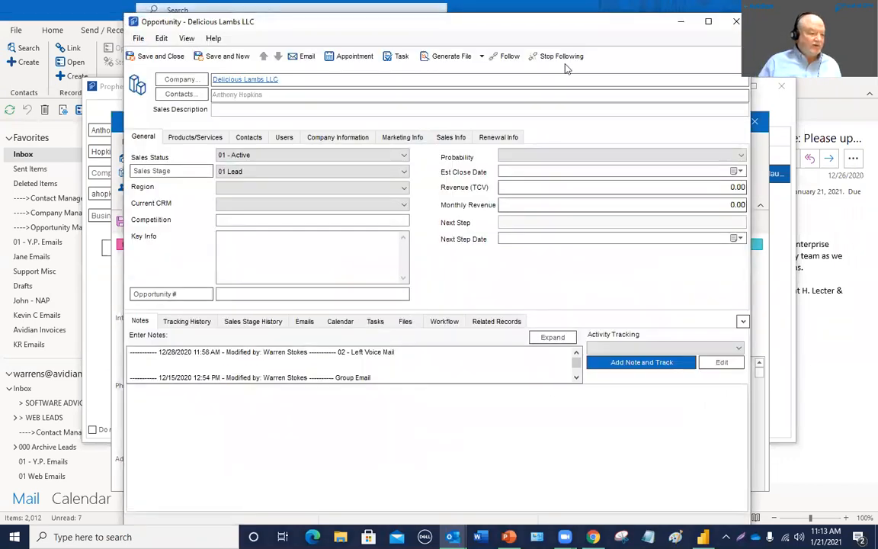
pyautogui.click(228, 109)
pyautogui.write('Webinar Example')
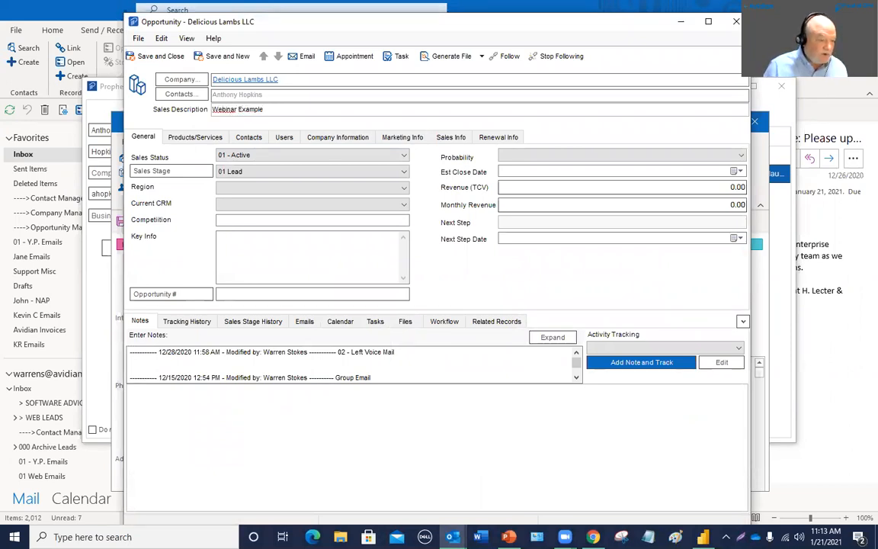
pyautogui.moveTo(277, 109); pyautogui.dragTo(213, 113)
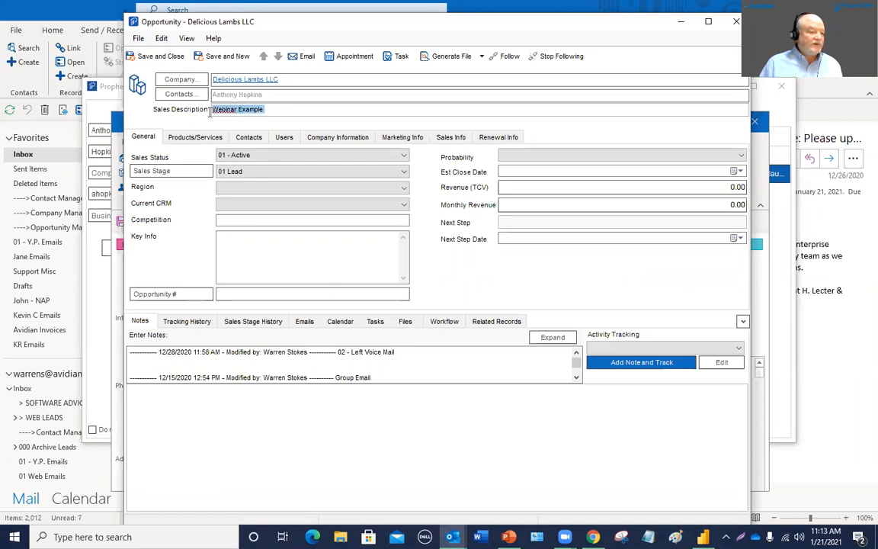
# - Set the opportunity's region to 04. Pacific and its sales stage to 02 Qualifying/Discovery
pyautogui.click(244, 187)
pyautogui.click(247, 234)
pyautogui.click(243, 172)
pyautogui.click(246, 192)
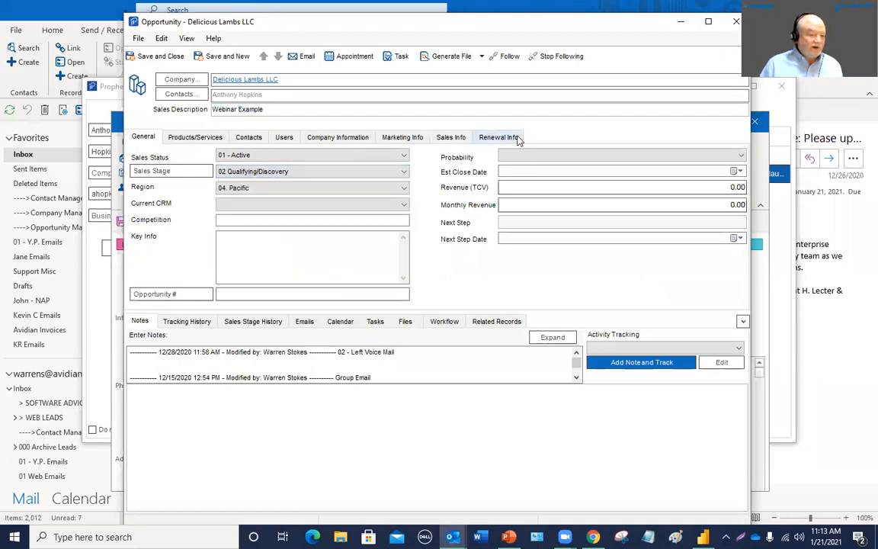
# - In the opportunity's marketing information, set the lead type to 01 - Web and the search engine to 01 - Google Organic
pyautogui.click(401, 137)
pyautogui.click(339, 156)
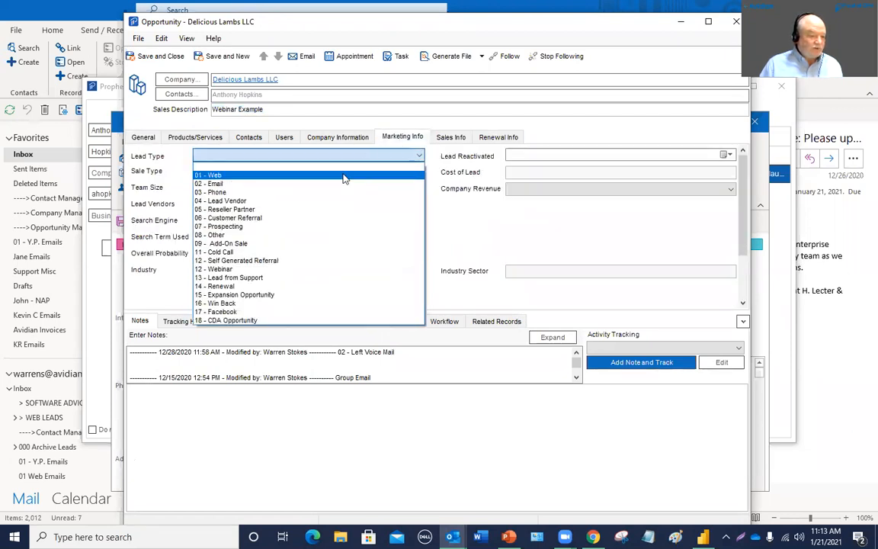
pyautogui.click(342, 175)
pyautogui.click(234, 222)
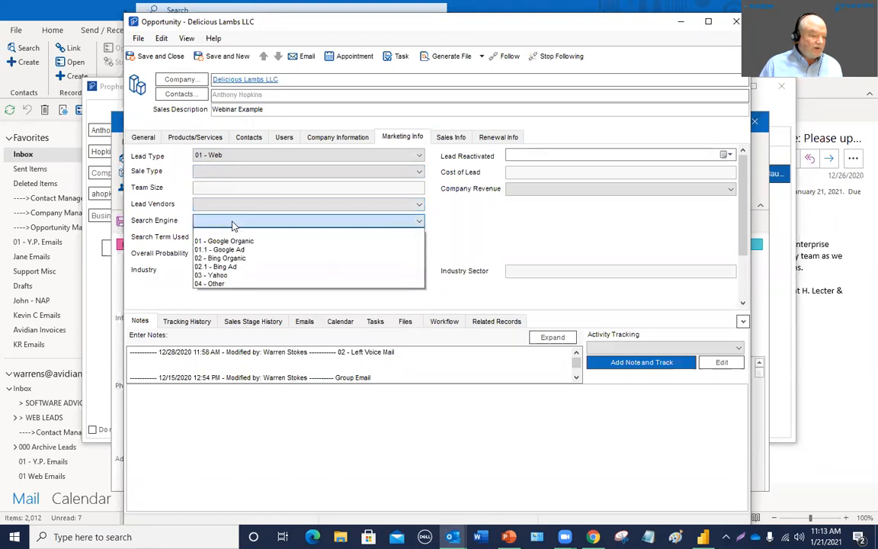
pyautogui.click(225, 241)
# - Set the opportunity's probability to 40%, estimated close date to 1/28/2021 and total revenue to 15,000 in the general details
pyautogui.click(144, 138)
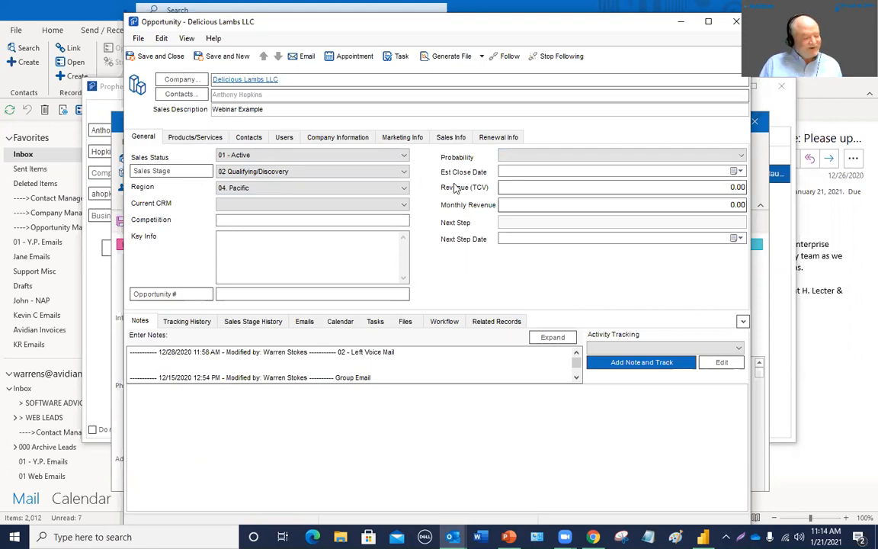
pyautogui.click(526, 157)
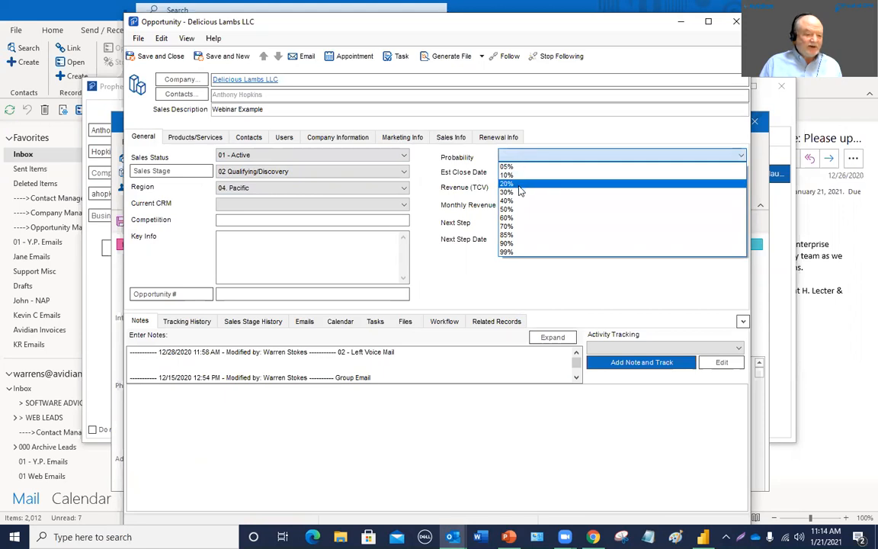
pyautogui.click(515, 202)
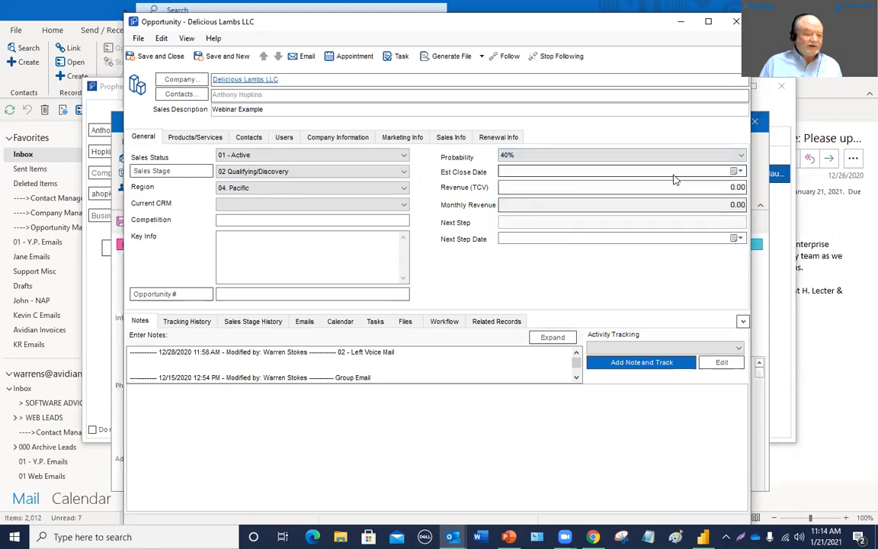
pyautogui.click(736, 172)
pyautogui.click(585, 247)
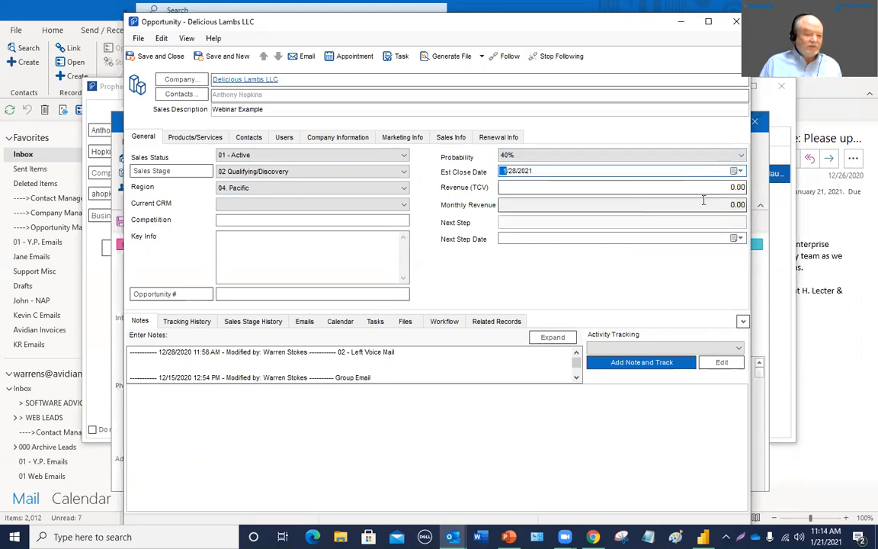
pyautogui.press('Tab')
pyautogui.write('15000')
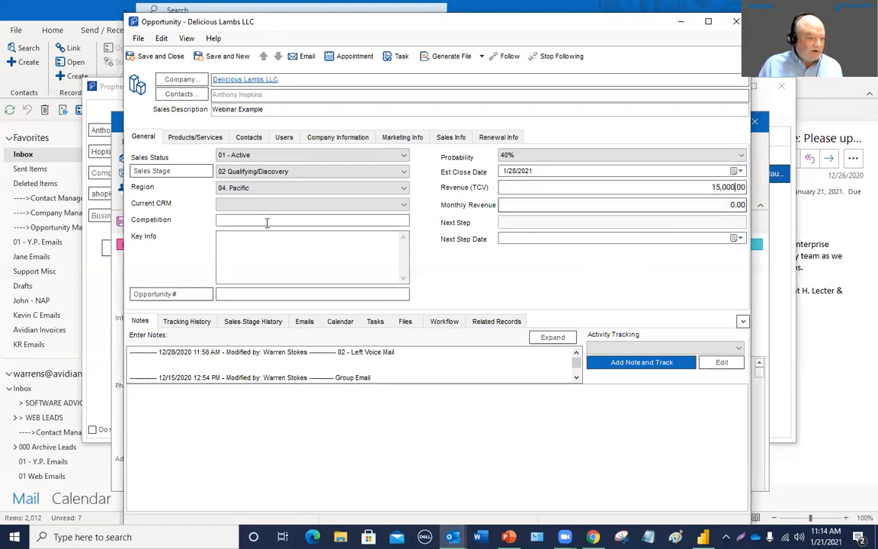
# - Set the sales stage to 05 Proposal and add a tracked note entry to the opportunity
pyautogui.click(268, 174)
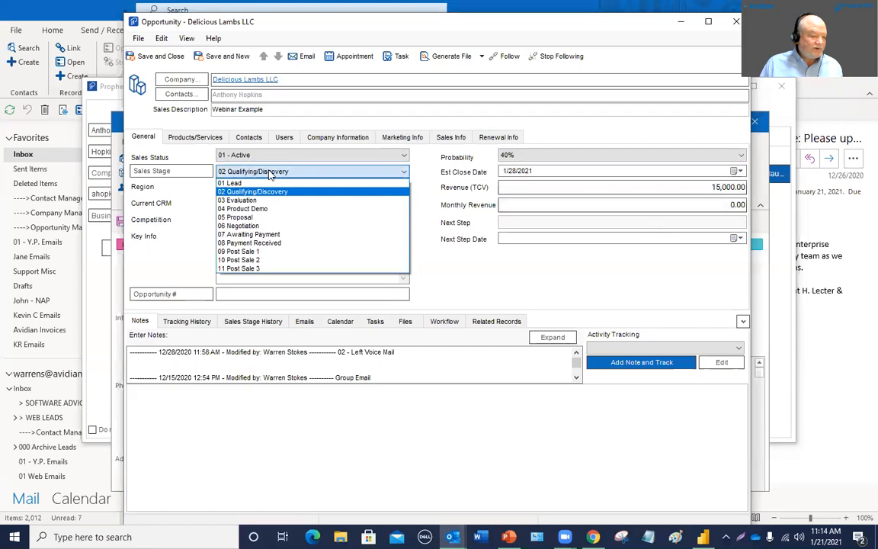
pyautogui.click(269, 220)
pyautogui.click(614, 364)
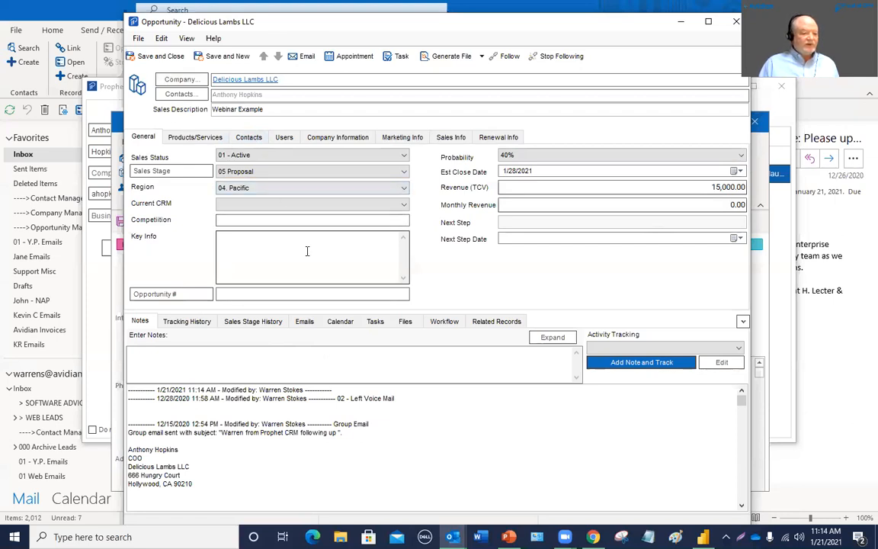
pyautogui.click(404, 156)
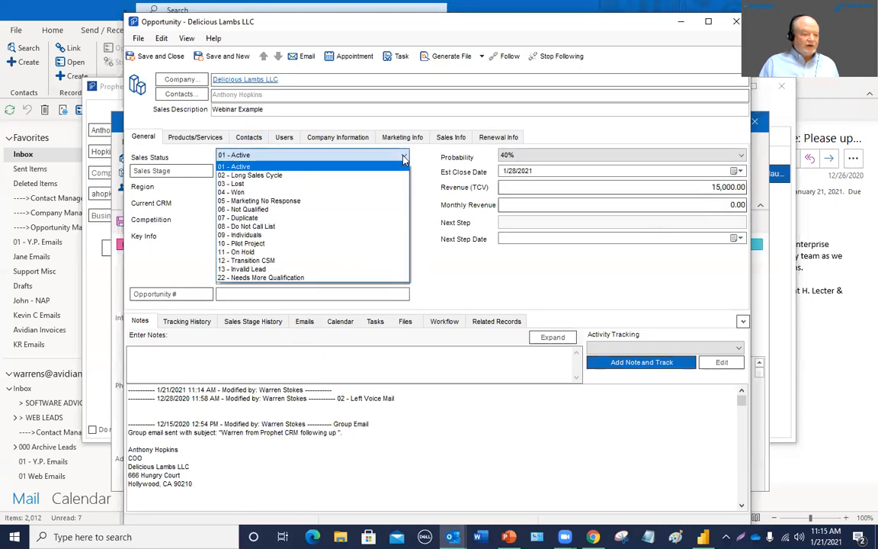
pyautogui.click(404, 156)
pyautogui.click(736, 171)
pyautogui.click(736, 171)
pyautogui.press('Tab')
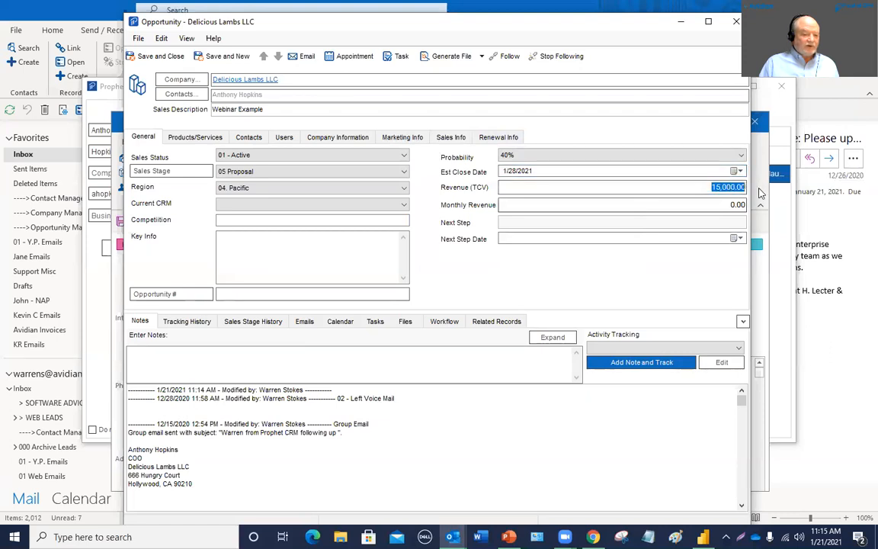
# - Copy the 12/15/2020 group email note and its contact details into Key Info, and enter None as the competition
pyautogui.click(318, 247)
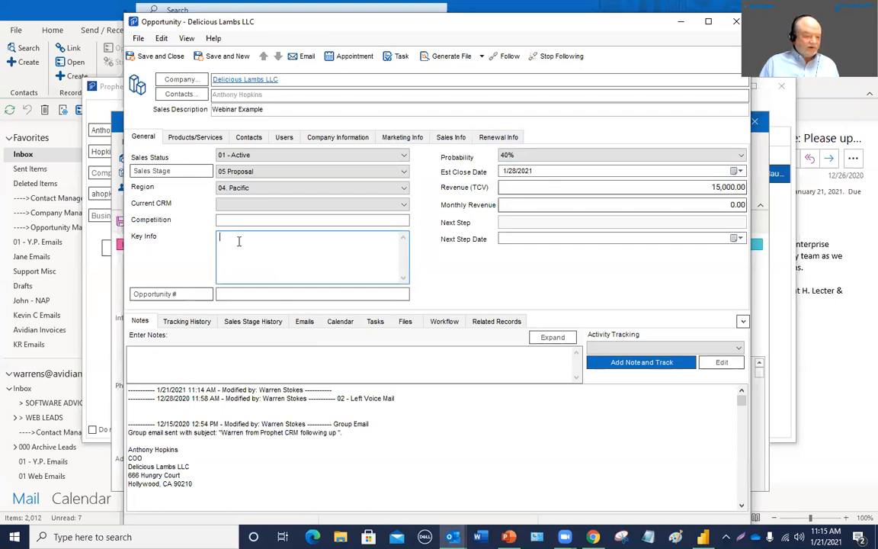
pyautogui.moveTo(222, 480); pyautogui.dragTo(128, 432)
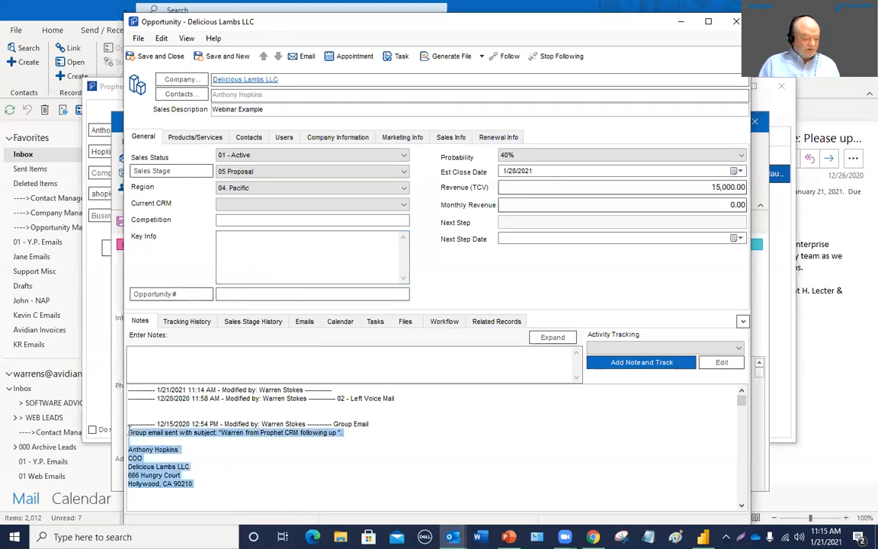
pyautogui.click(266, 250)
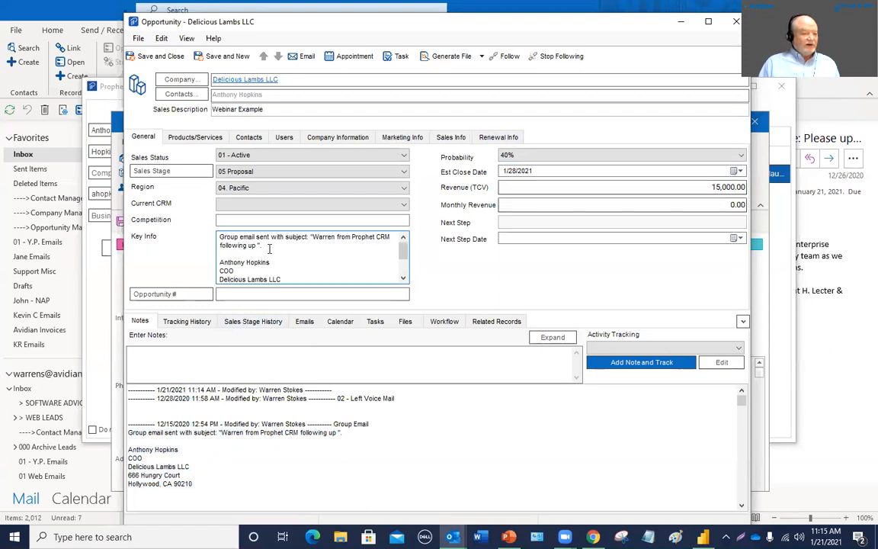
pyautogui.click(249, 219)
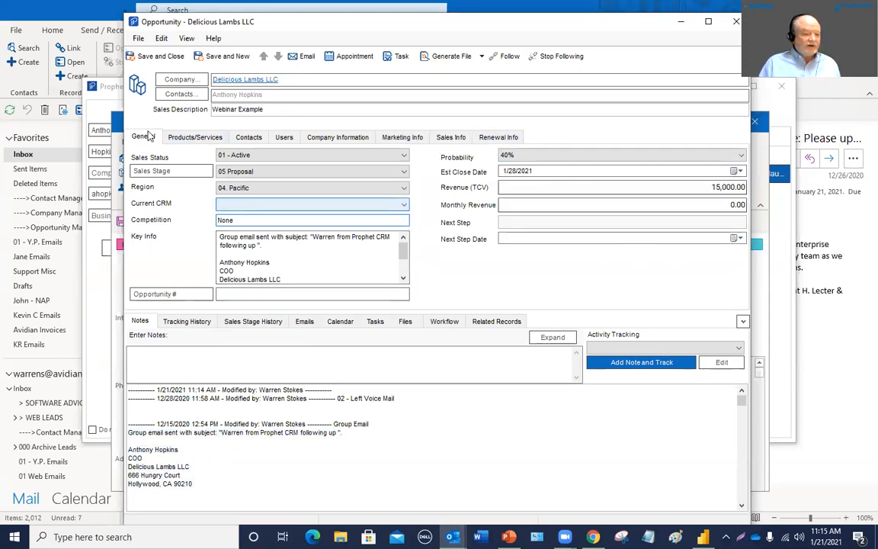
# - Set the next step to Send Quote dated 1/21/2021 and create an Outlook task for that date
pyautogui.click(524, 223)
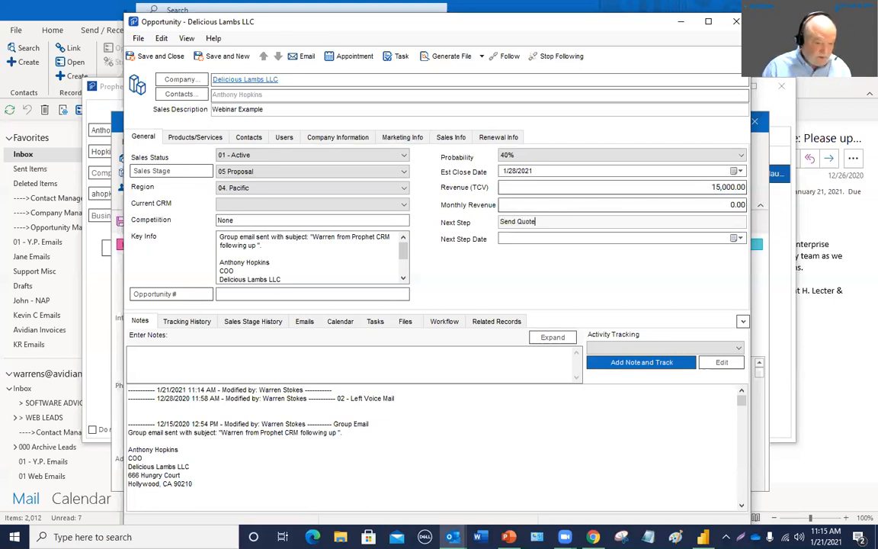
pyautogui.click(736, 238)
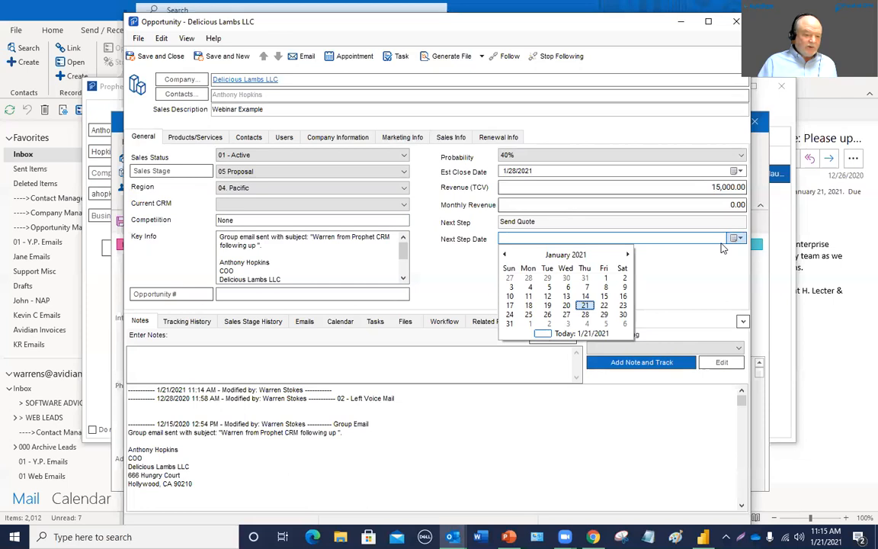
pyautogui.click(585, 306)
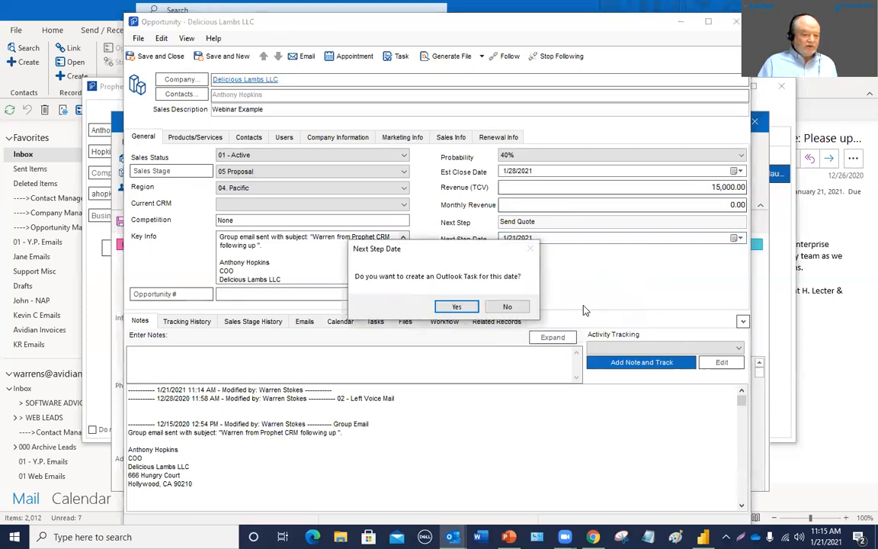
pyautogui.click(457, 306)
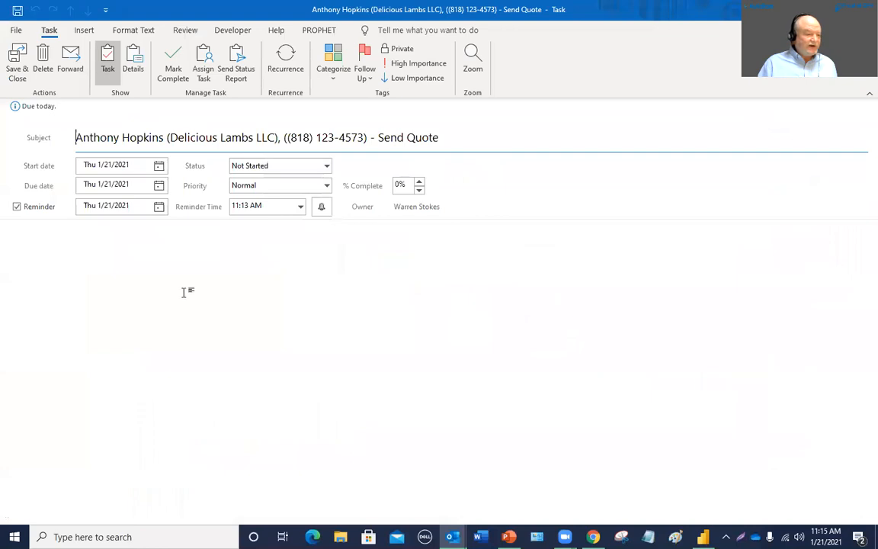
# - Categorize the task as 03 High Priority, set it to 25% complete with High priority, and save it
pyautogui.click(183, 291)
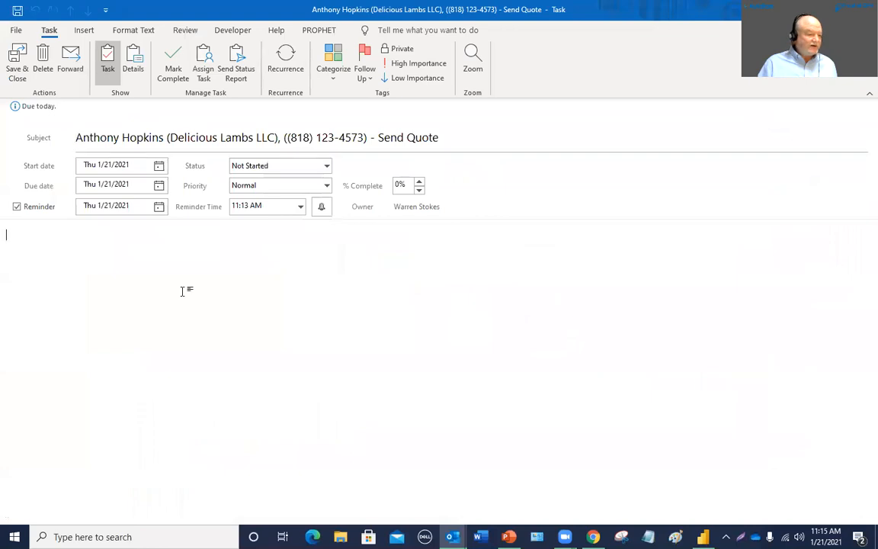
pyautogui.click(330, 64)
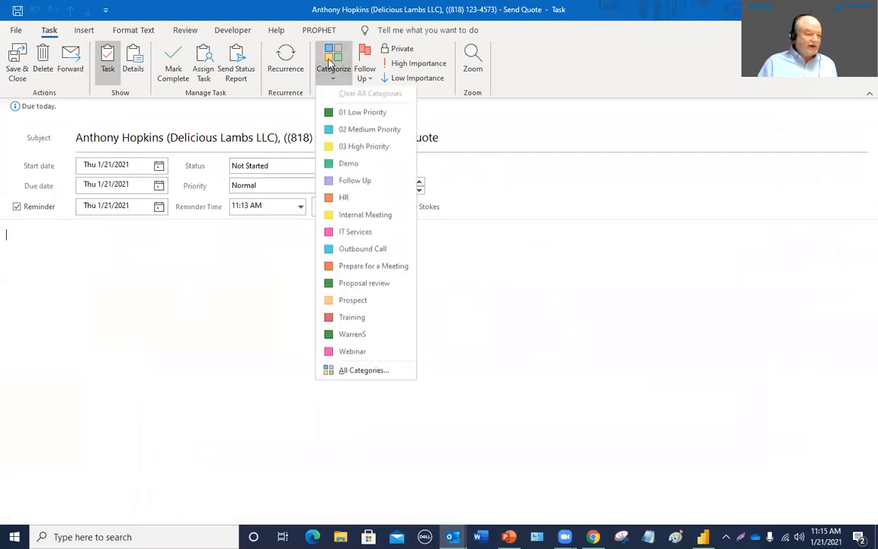
pyautogui.click(349, 149)
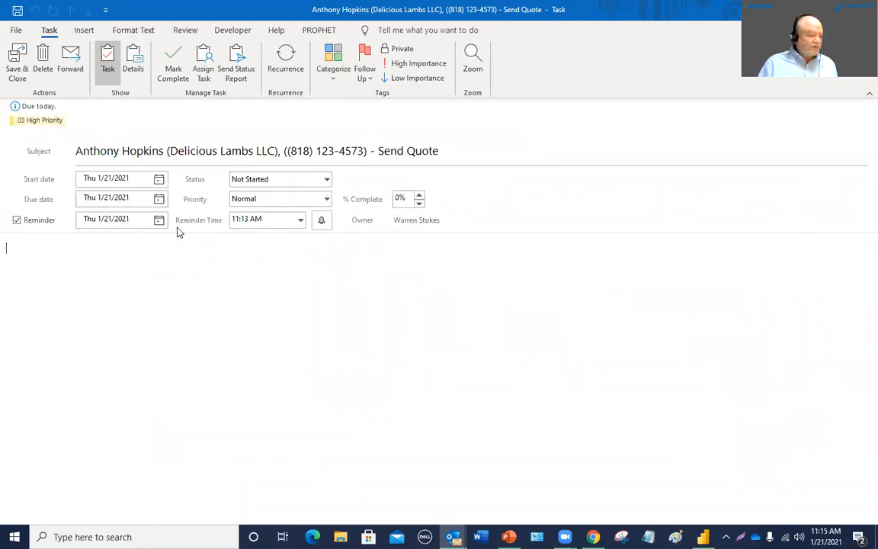
pyautogui.click(419, 195)
pyautogui.click(326, 199)
pyautogui.click(285, 231)
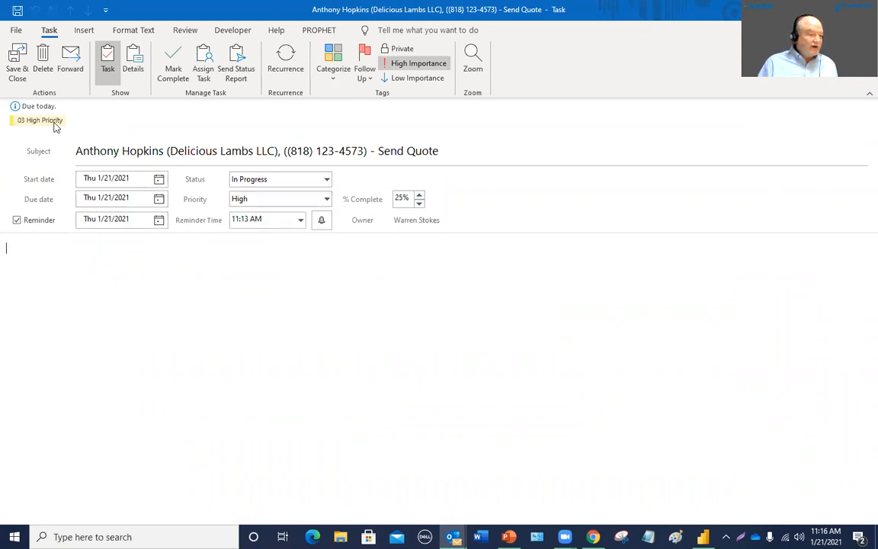
pyautogui.click(11, 67)
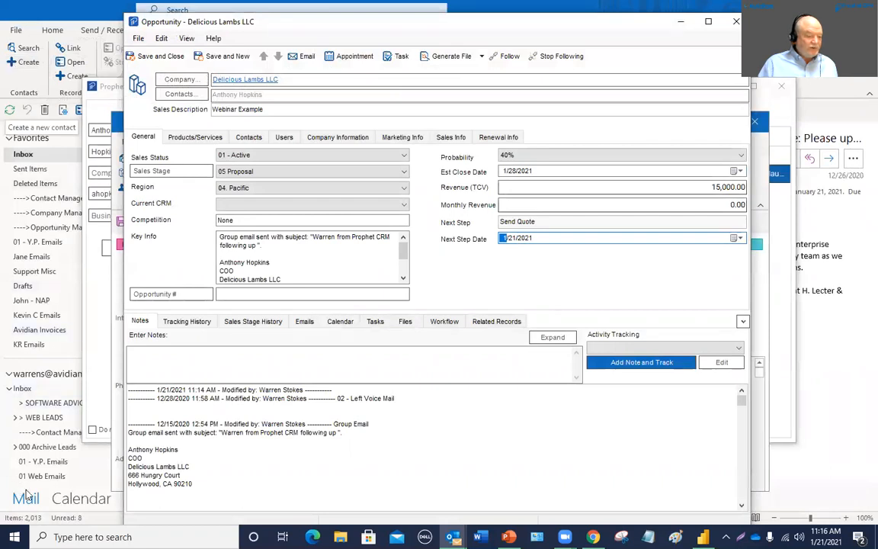
# - Switch to the main Outlook window and display the calendar with its task list
pyautogui.click(452, 536)
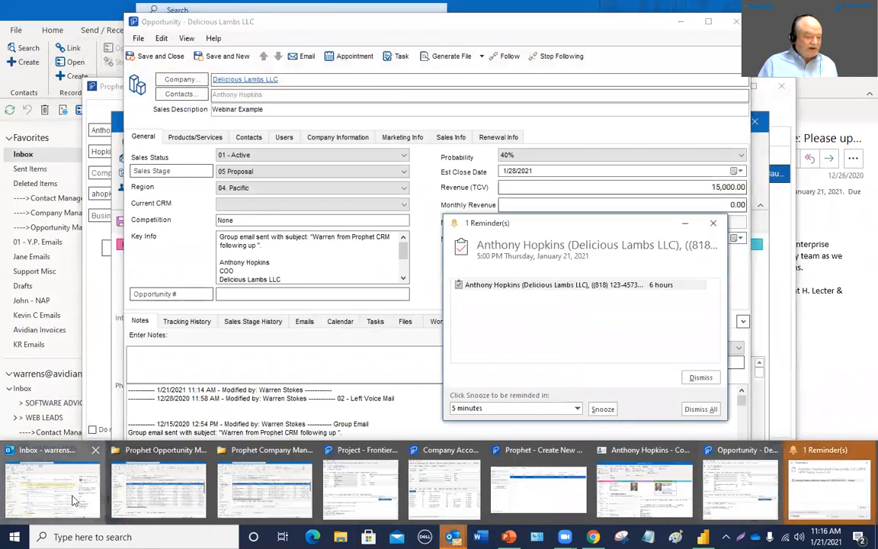
pyautogui.click(74, 499)
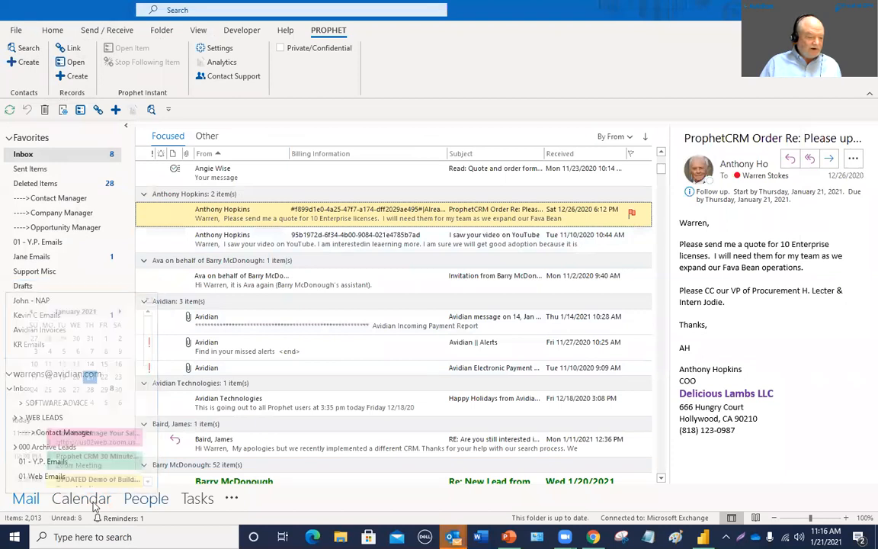
pyautogui.click(85, 498)
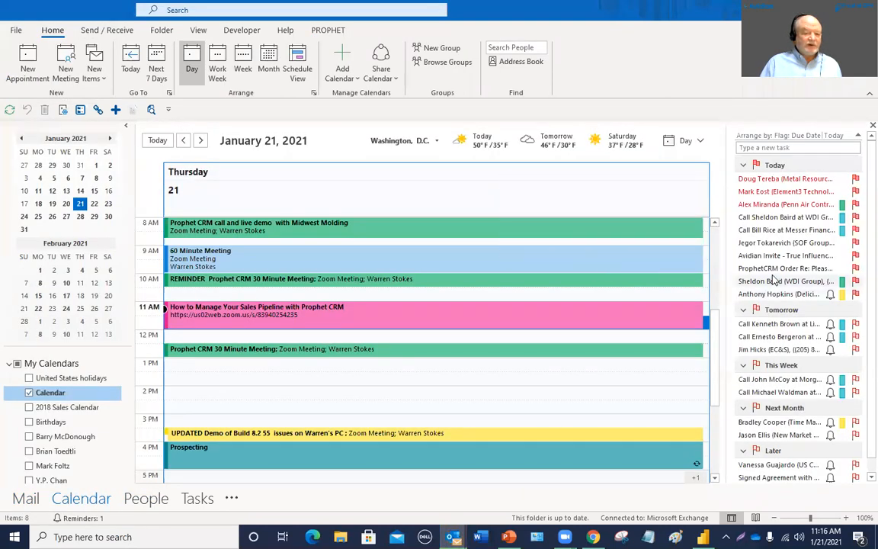
# - Examine the dated follow-ups in the Outlook To-Do List, and return to the mail inbox
pyautogui.moveTo(797, 297)
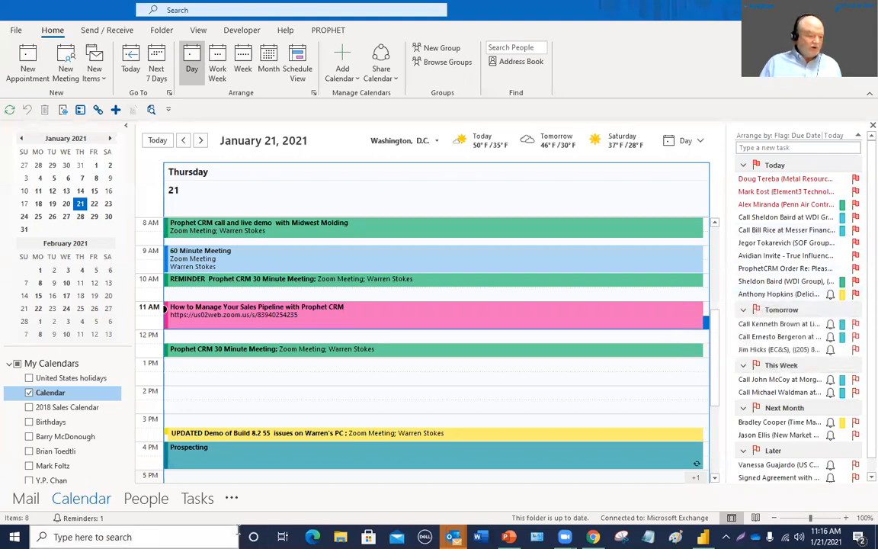
pyautogui.click(196, 500)
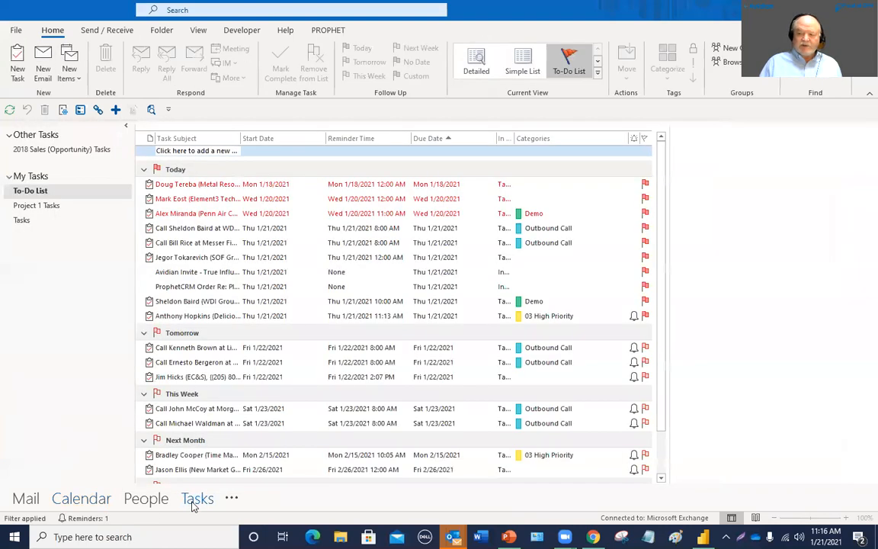
pyautogui.click(27, 500)
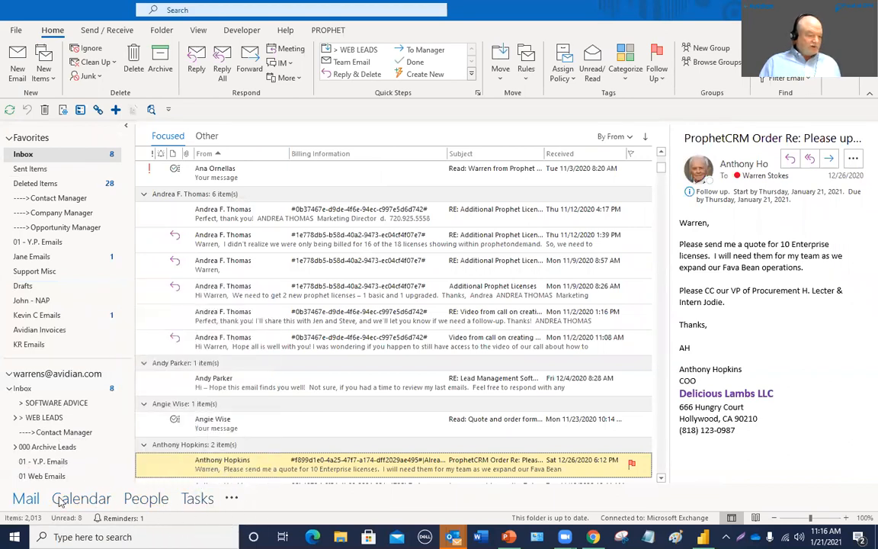
# - Turn on Compact Navigation for Outlook's module switcher and preview the calendar from it
pyautogui.moveTo(195, 502)
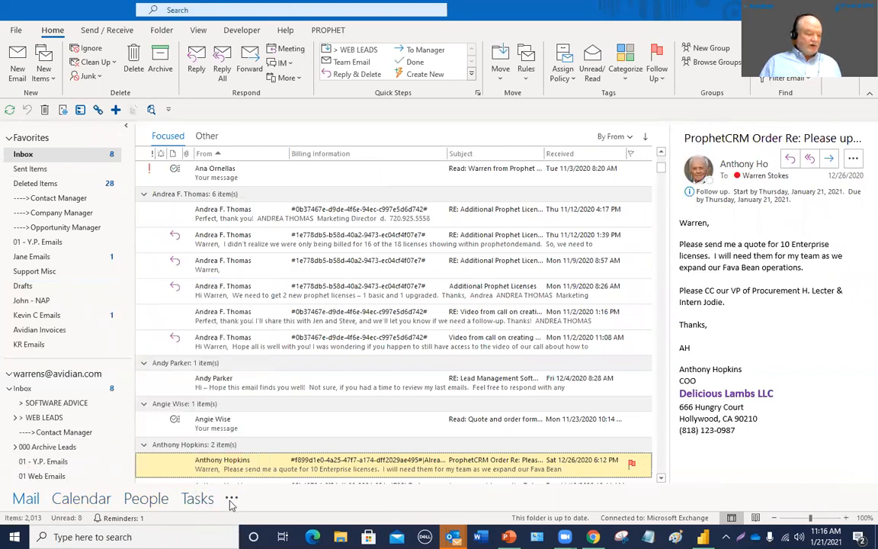
pyautogui.click(232, 499)
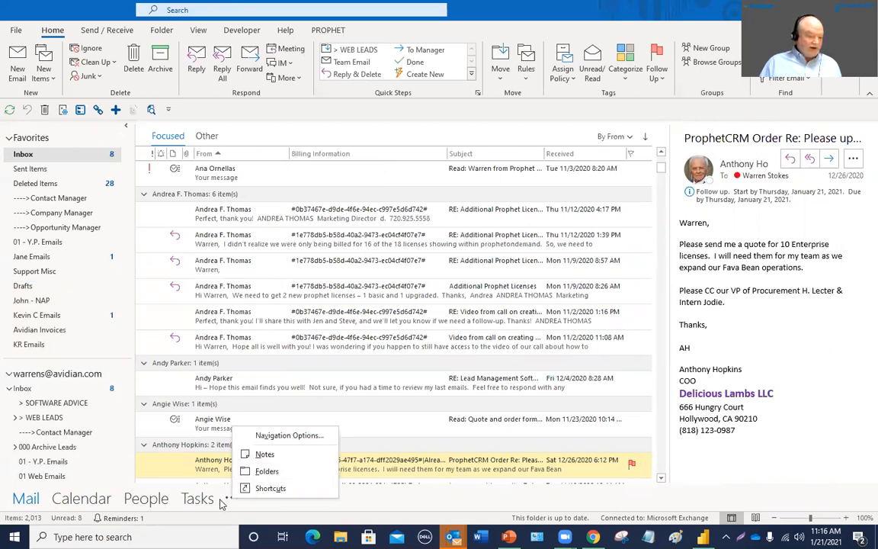
pyautogui.click(286, 435)
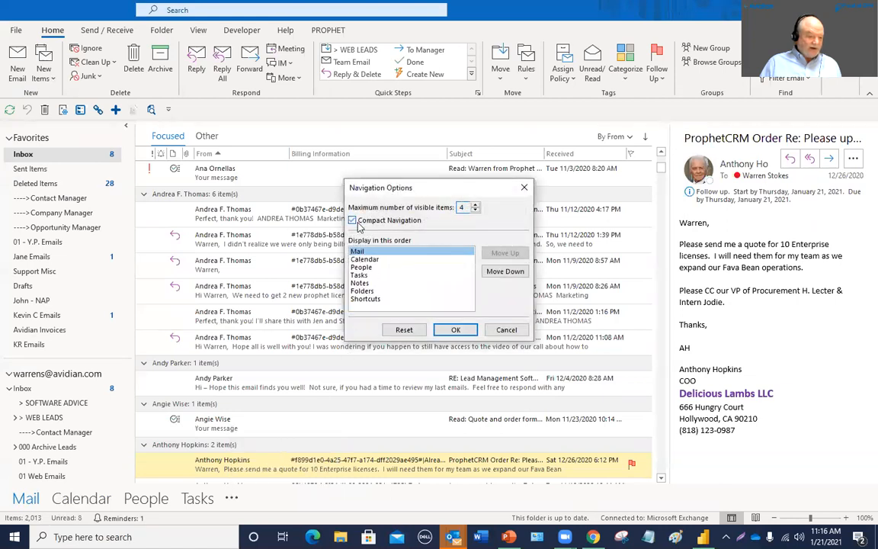
pyautogui.click(455, 329)
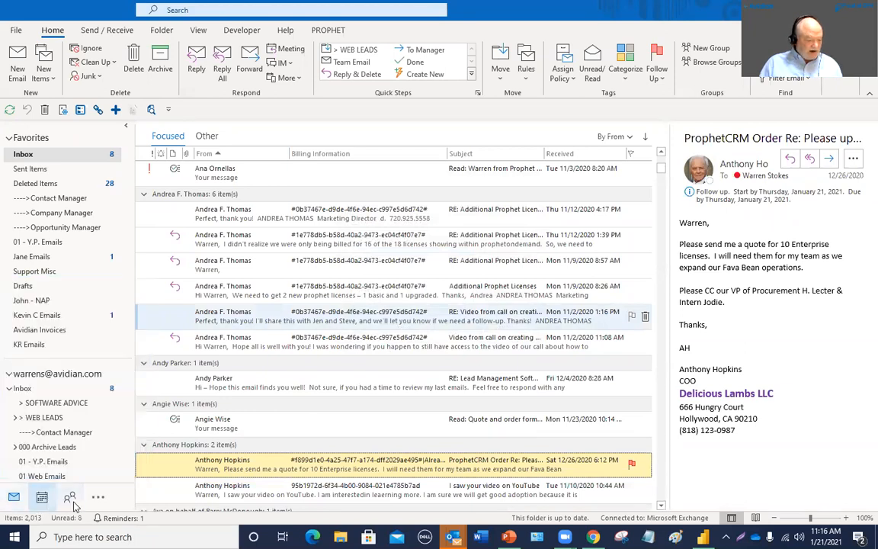
pyautogui.moveTo(44, 497)
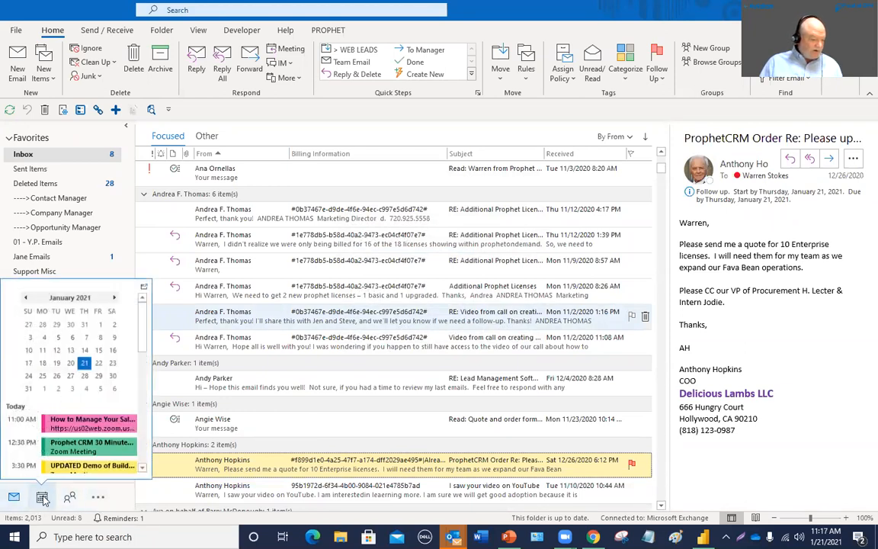
# - Turn off Compact Navigation so the module switcher shows text labels with four visible items
pyautogui.click(98, 500)
pyautogui.click(149, 420)
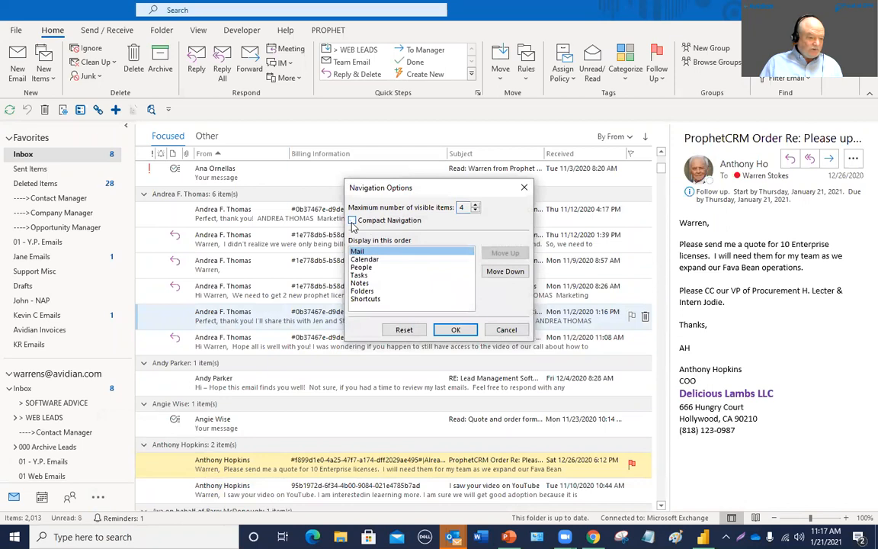
pyautogui.click(455, 329)
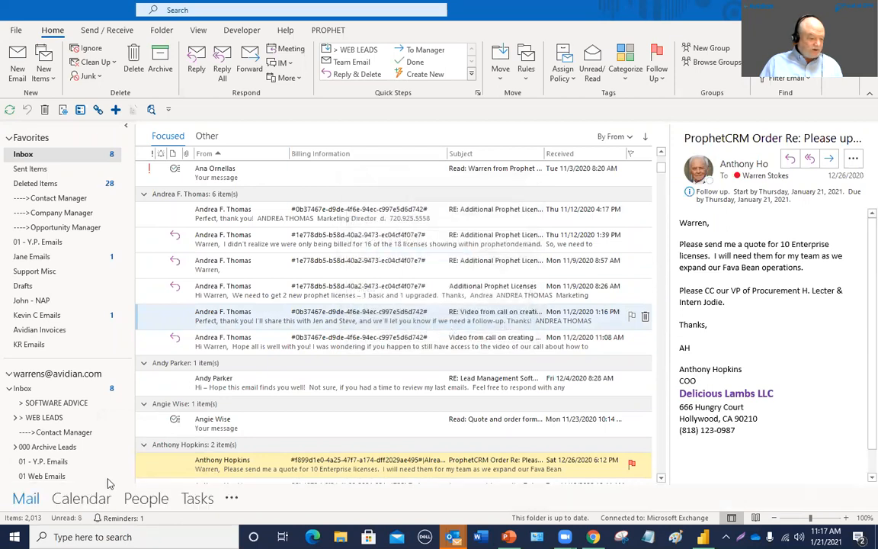
# - Return to the calendar and inspect today's Send Quote task for Delicious Lambs LLC, closing it without changes
pyautogui.moveTo(168, 500)
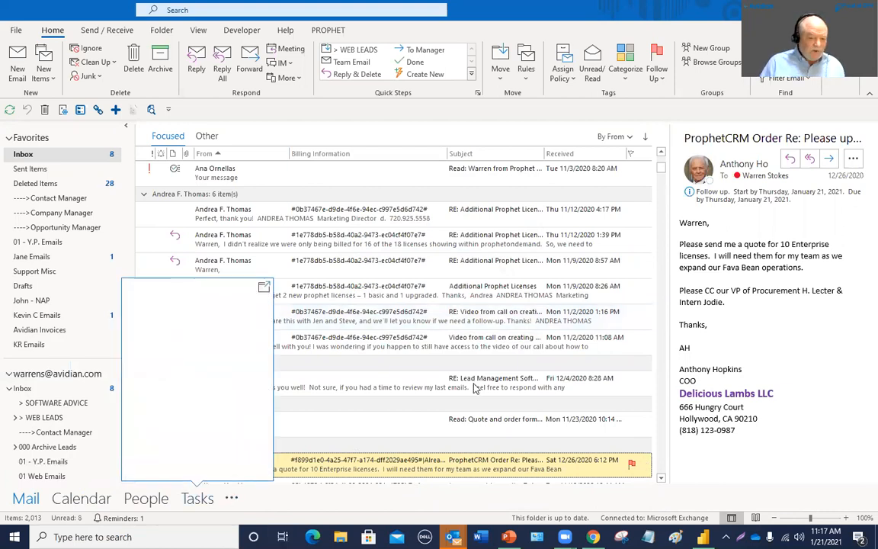
pyautogui.click(86, 500)
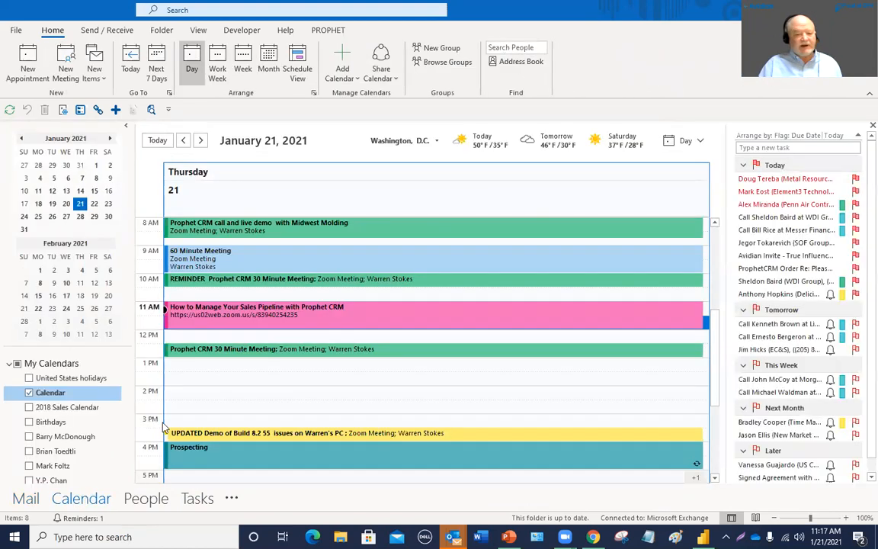
pyautogui.click(792, 296)
pyautogui.doubleClick(792, 298)
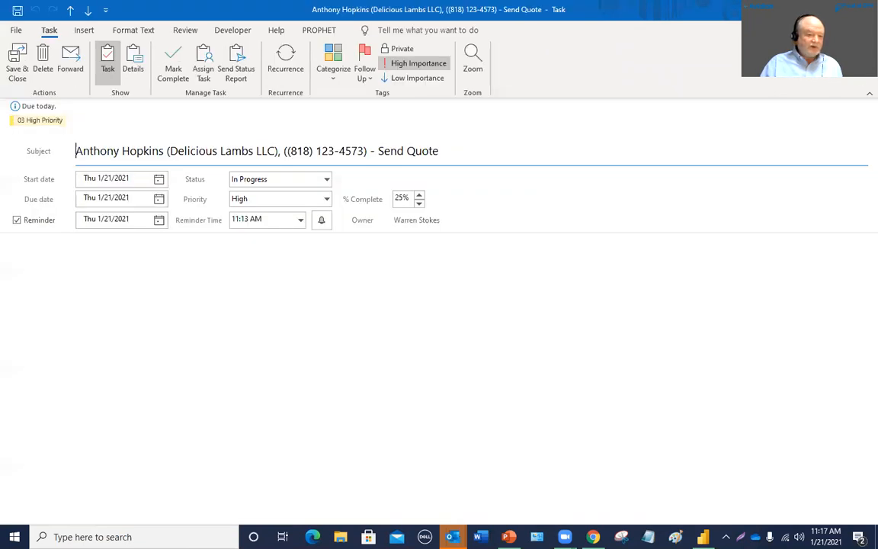
pyautogui.click(866, 9)
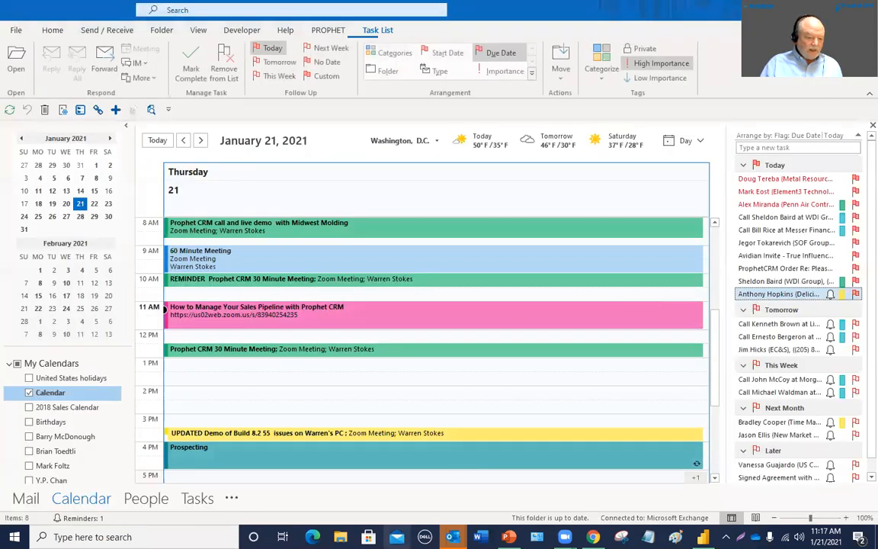
# - Bring up the Delicious Lambs LLC opportunity and add a tracked note with the activity 02 - Left Voice Mail
pyautogui.moveTo(452, 536)
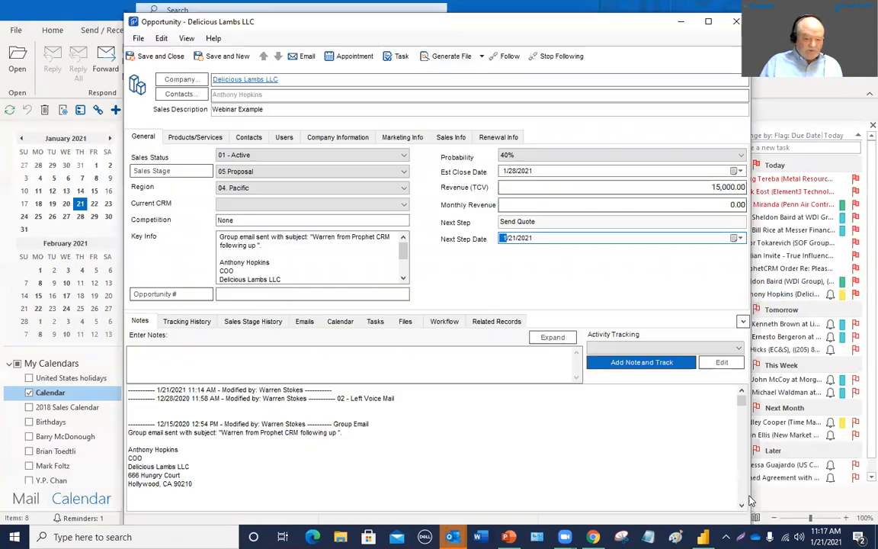
pyautogui.click(739, 483)
pyautogui.click(327, 353)
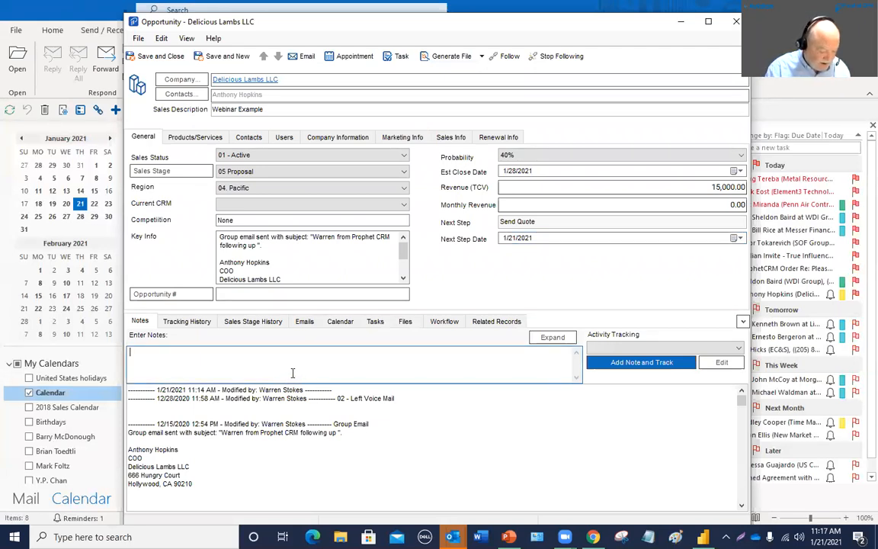
pyautogui.click(644, 348)
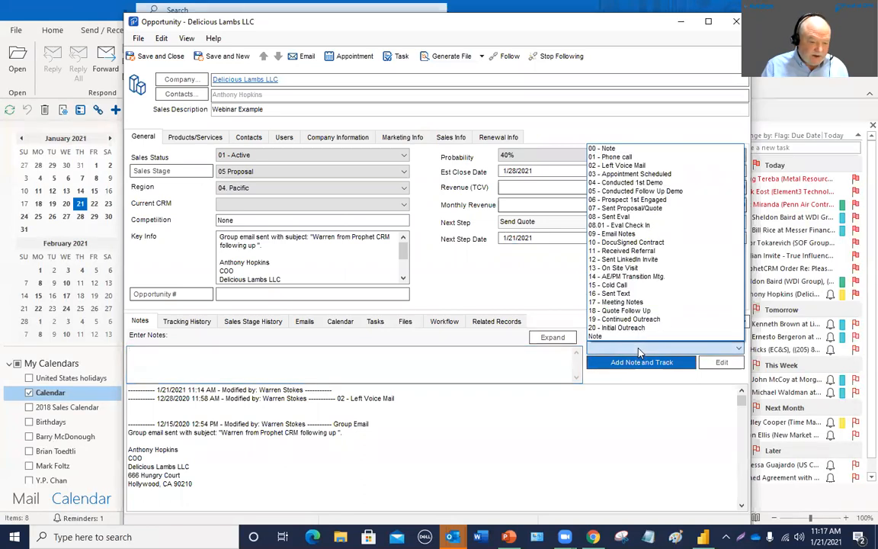
pyautogui.click(644, 168)
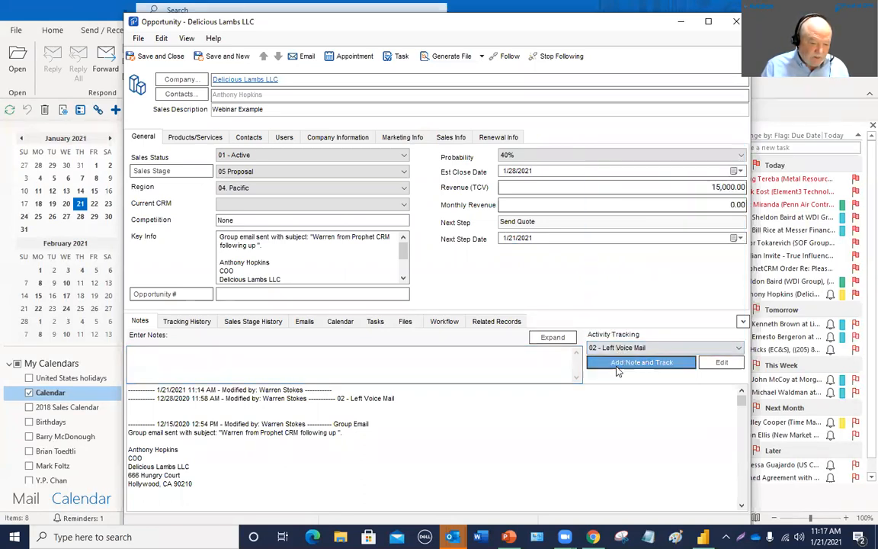
pyautogui.click(618, 362)
# - Add two more tracked notes to the opportunity, one for 18 - Quote Follow Up and one for 17 - Meeting Notes
pyautogui.click(619, 348)
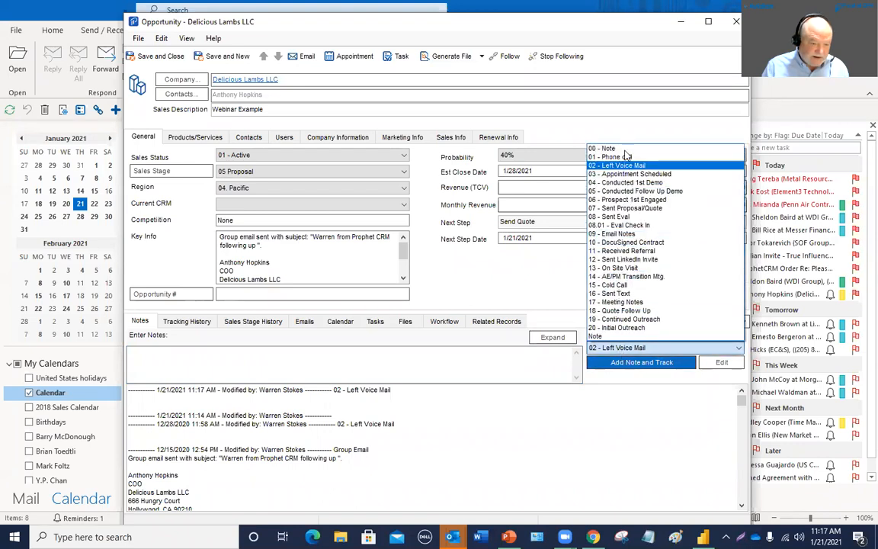
pyautogui.click(617, 310)
pyautogui.click(617, 360)
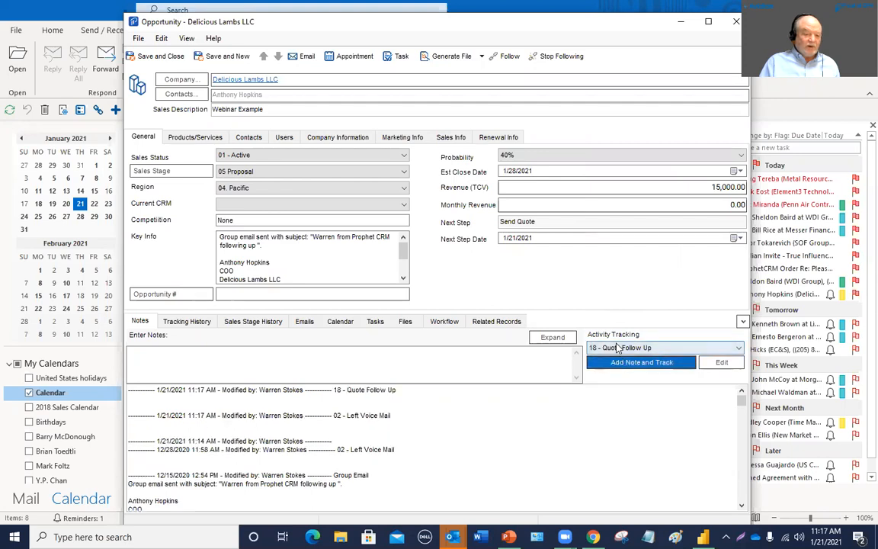
pyautogui.click(619, 347)
pyautogui.click(620, 303)
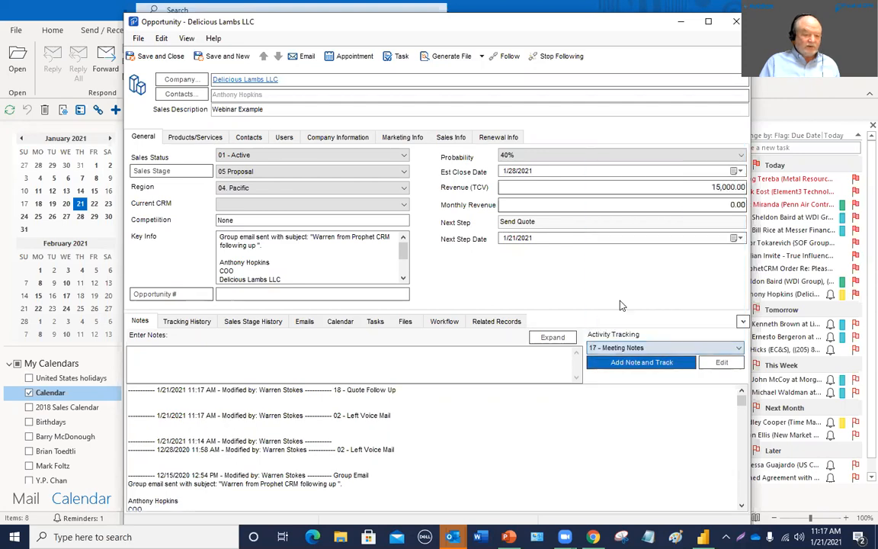
pyautogui.click(622, 361)
# - Add a tracked note for 19 - Continued Outreach and place the cursor in the empty note entry
pyautogui.click(622, 348)
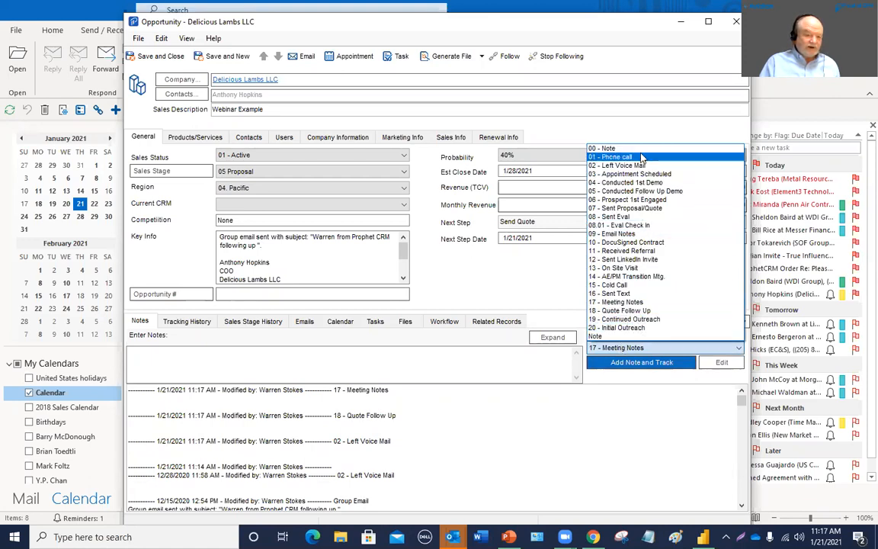
pyautogui.click(632, 320)
pyautogui.click(641, 363)
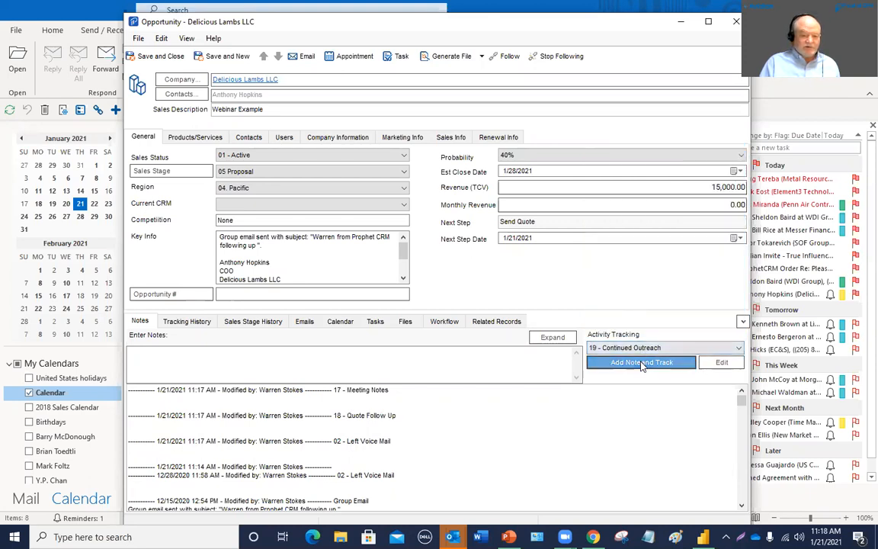
pyautogui.click(225, 373)
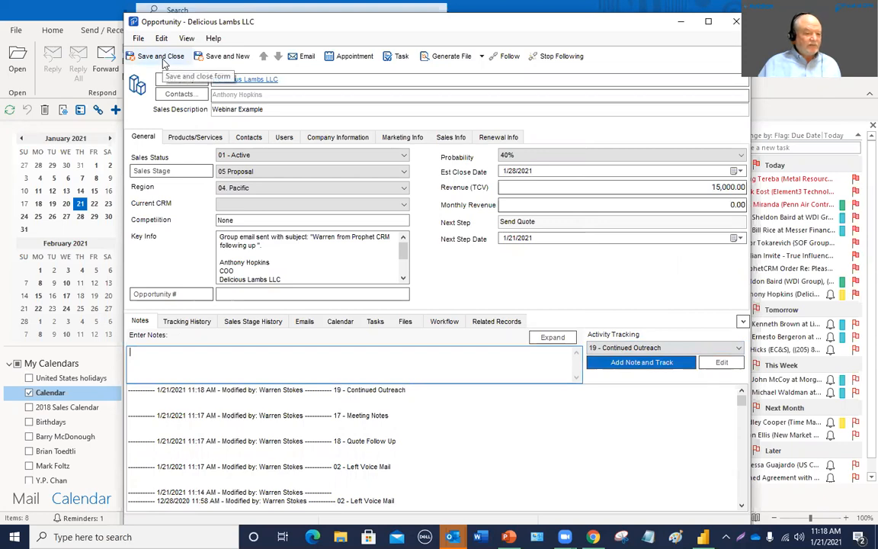
# - Review the opportunity's marketing information, and its general sales stage, probability, estimated close date and revenue fields
pyautogui.click(400, 137)
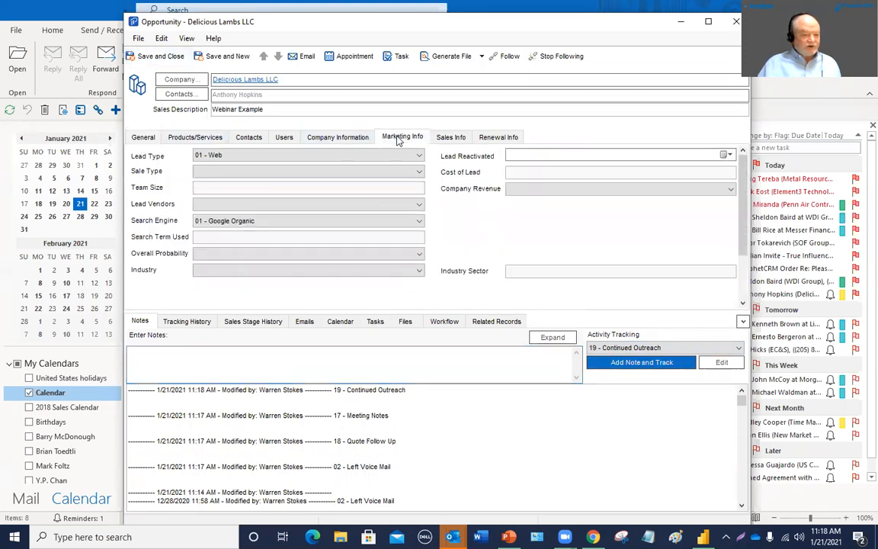
pyautogui.click(144, 138)
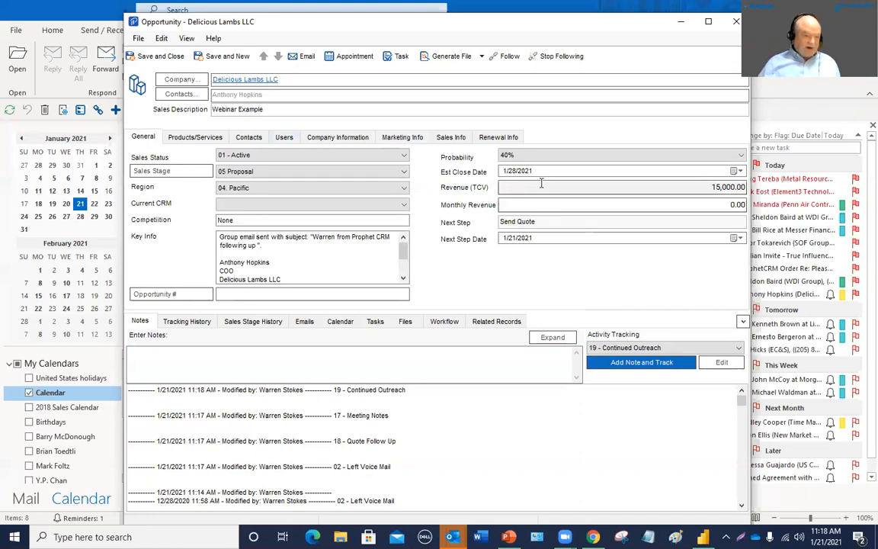
pyautogui.click(263, 174)
pyautogui.click(263, 177)
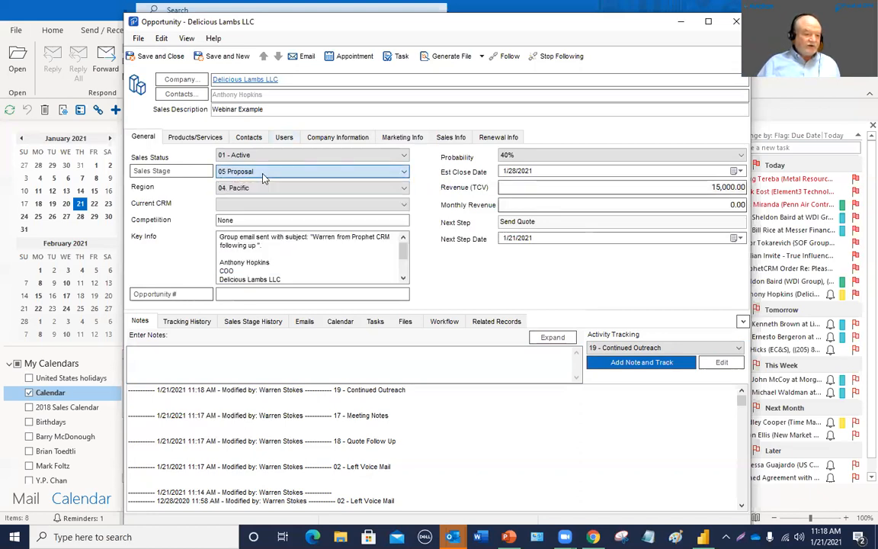
pyautogui.click(593, 155)
pyautogui.click(593, 155)
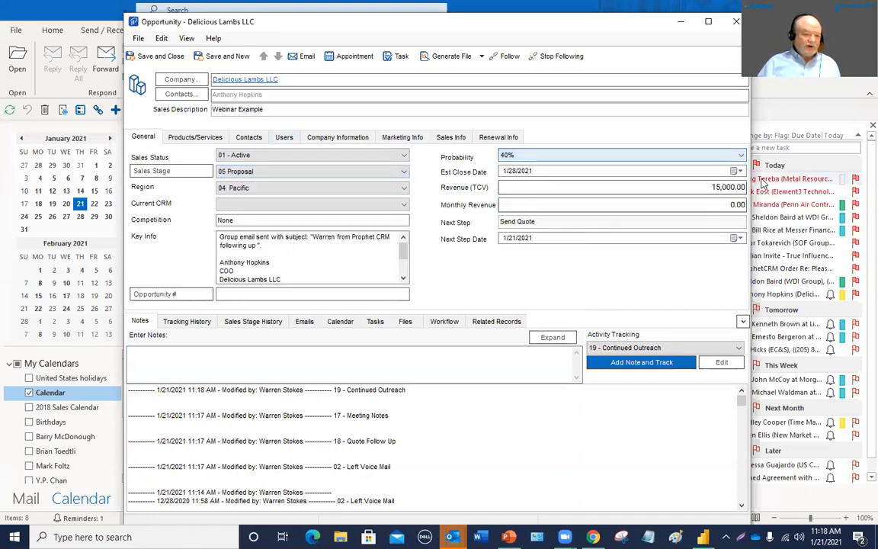
pyautogui.click(734, 171)
pyautogui.click(734, 170)
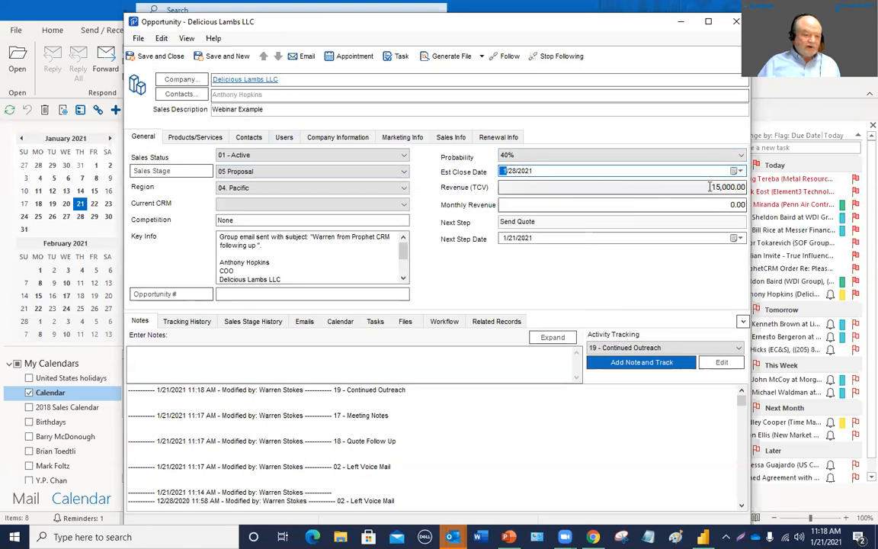
pyautogui.click(710, 187)
# - Review the opportunity's notes history and its next step field
pyautogui.click(275, 366)
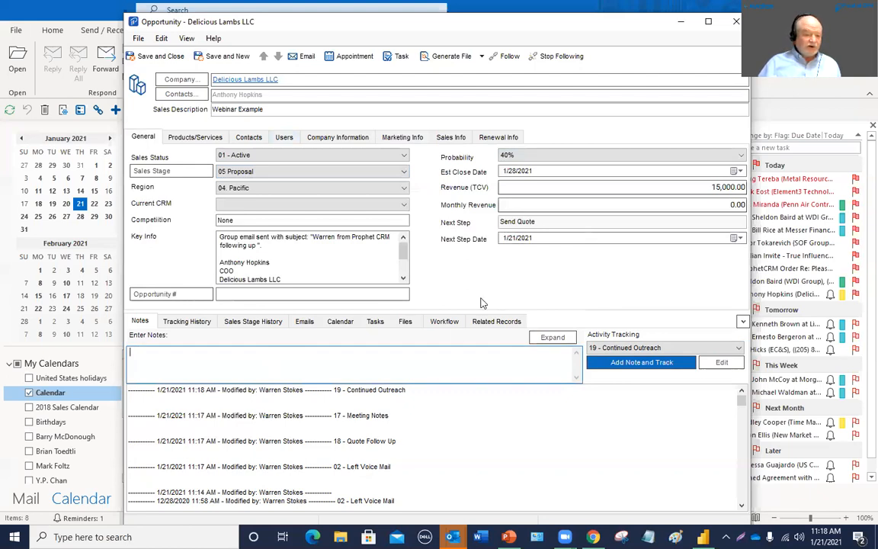
pyautogui.moveTo(129, 440); pyautogui.dragTo(333, 441)
pyautogui.click(187, 371)
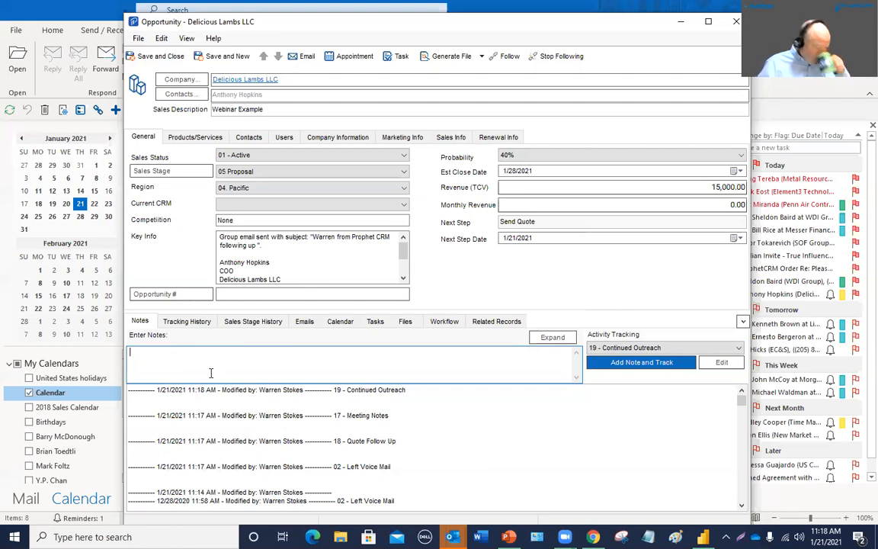
pyautogui.doubleClick(516, 221)
pyautogui.click(305, 371)
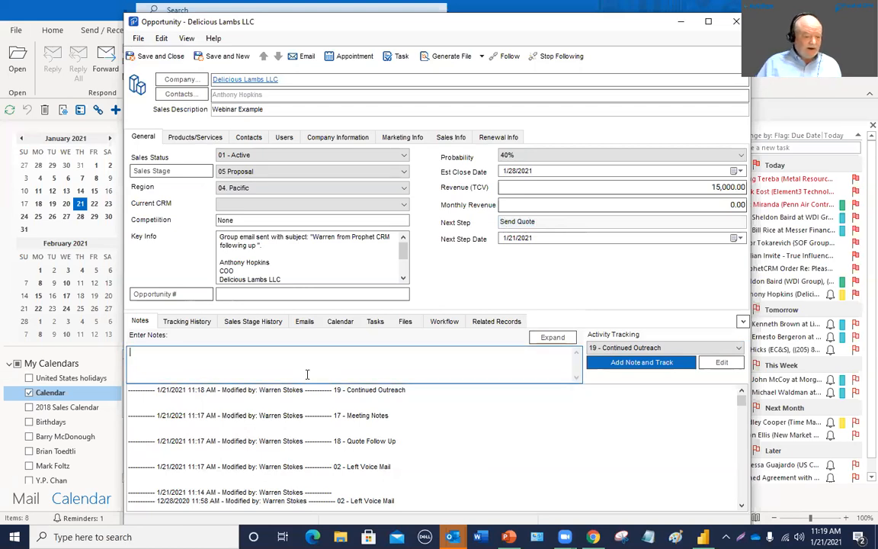
# - Examine the opportunity's Workflow section, comparing it with the notes
pyautogui.click(445, 322)
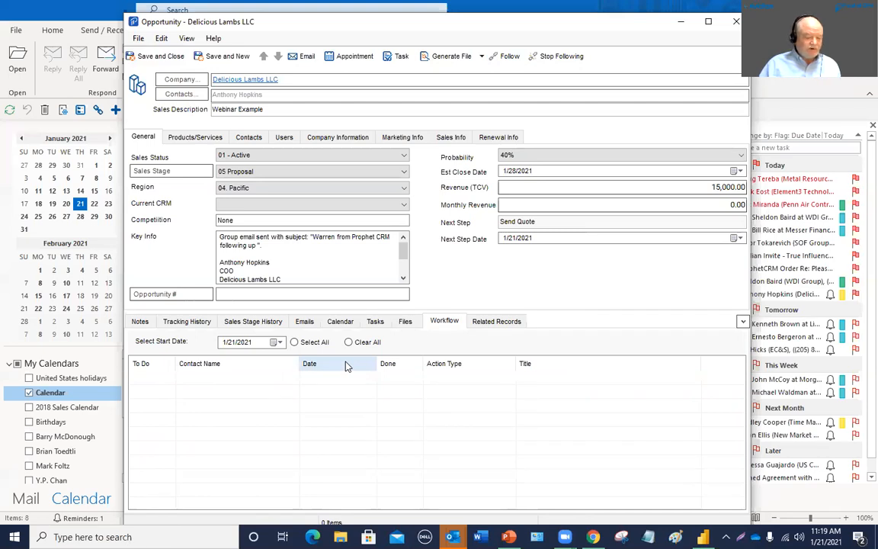
pyautogui.click(141, 323)
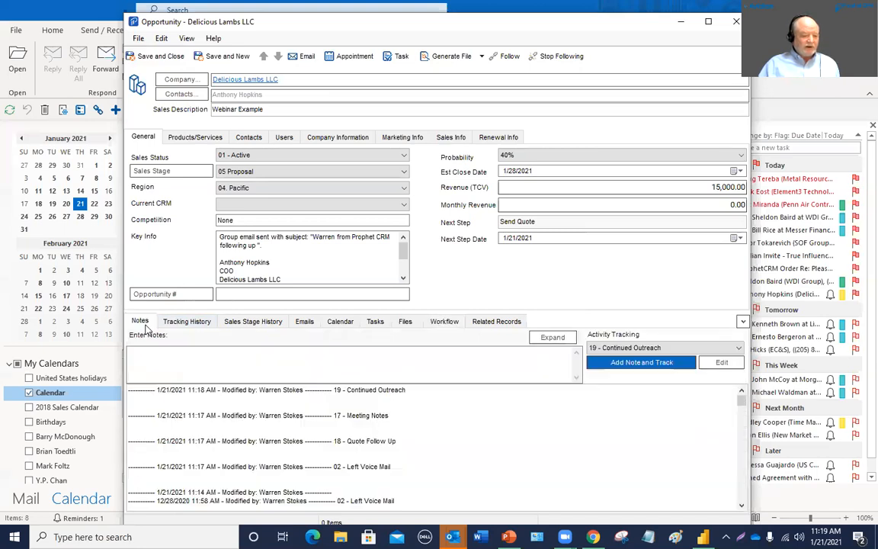
pyautogui.click(455, 323)
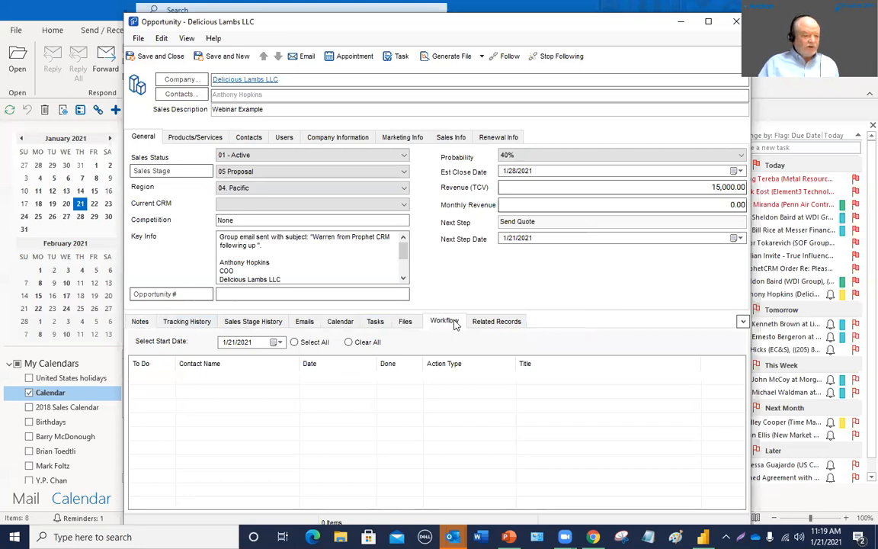
# - Set the opportunity's sales stage to 01 Lead and process the workflow actions for that stage
pyautogui.click(264, 173)
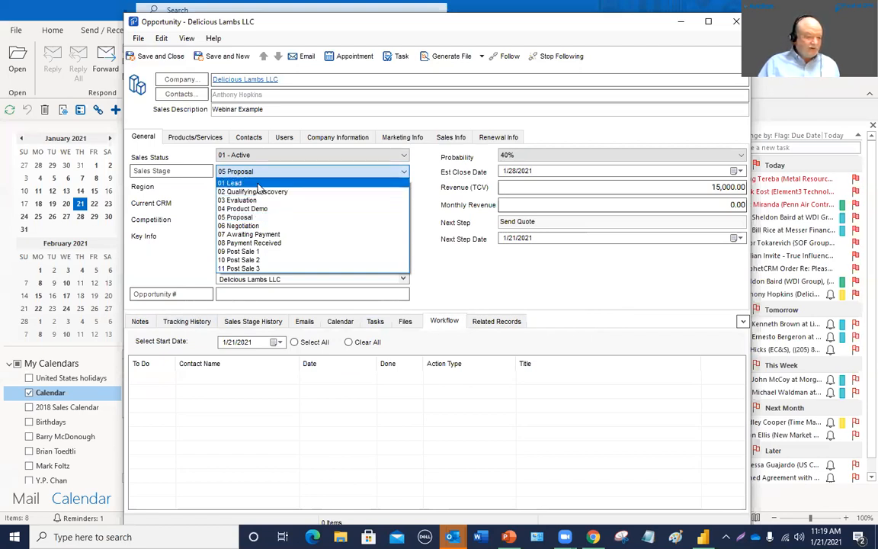
pyautogui.click(259, 186)
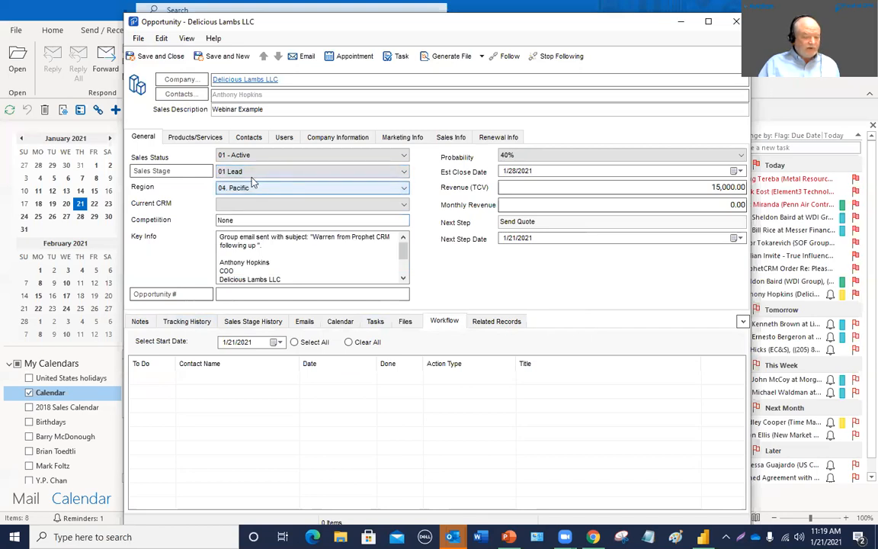
pyautogui.click(249, 172)
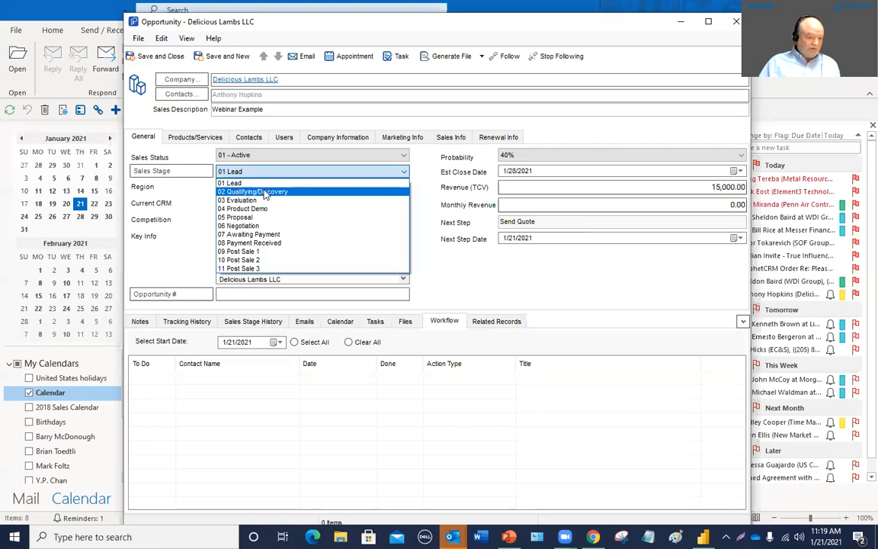
pyautogui.click(265, 172)
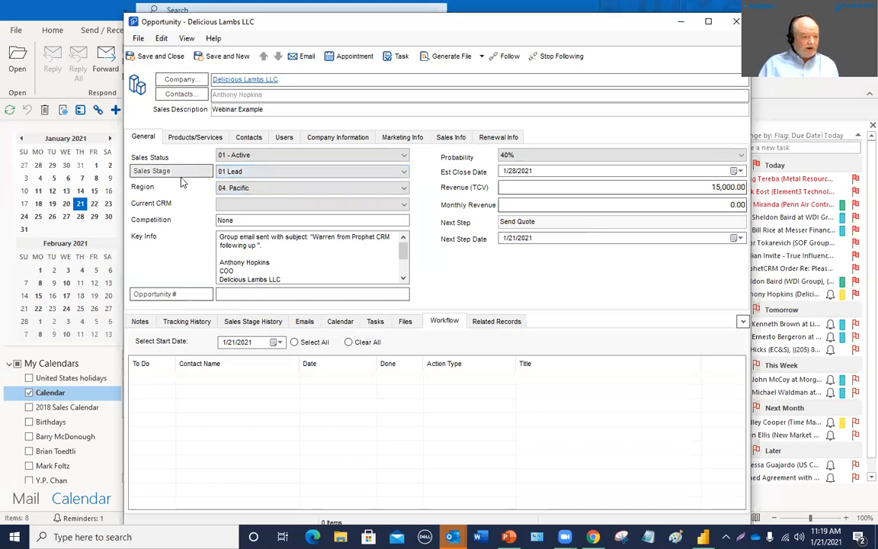
pyautogui.click(239, 174)
pyautogui.click(239, 174)
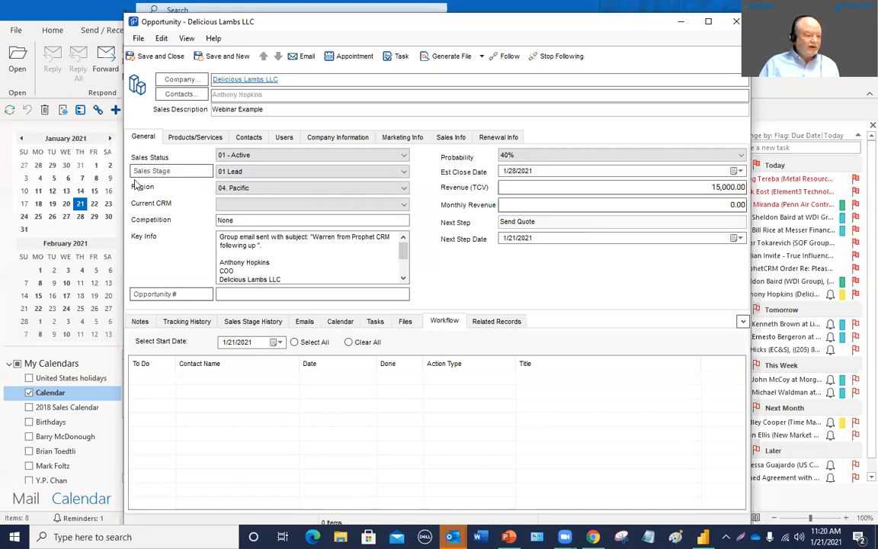
pyautogui.click(166, 170)
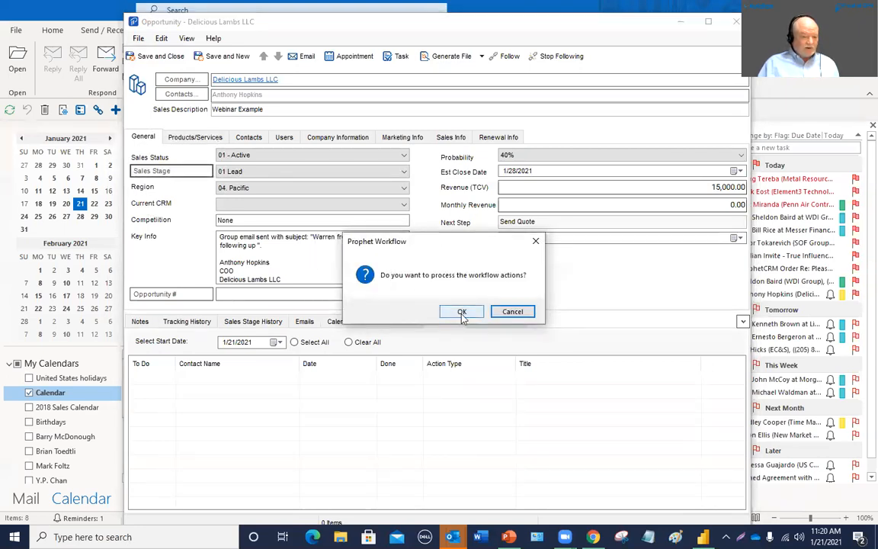
pyautogui.click(461, 312)
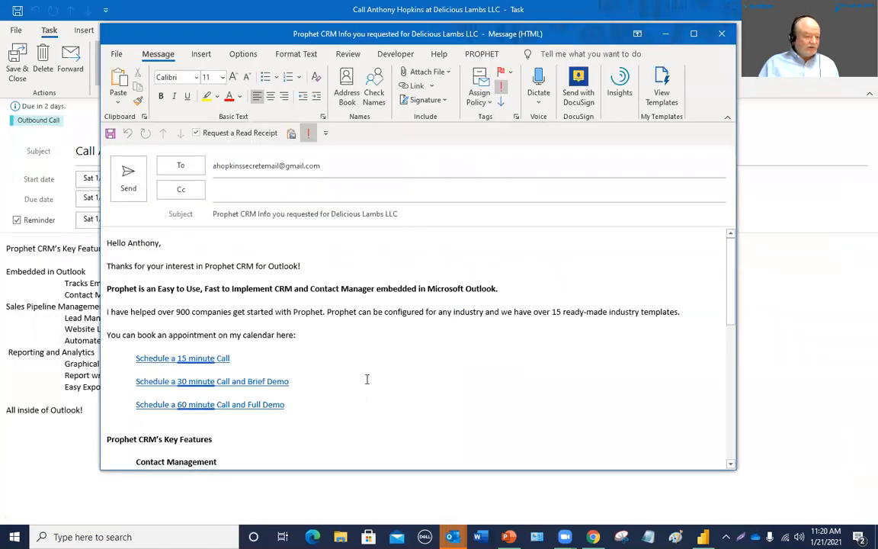
# - Review the generated introduction email, checking the merged first name, the company name in the subject, and the full message body
pyautogui.scroll(-6, 365, 381)
pyautogui.scroll(-4, 366, 378)
pyautogui.scroll(10, 366, 379)
pyautogui.moveTo(164, 244); pyautogui.dragTo(110, 243)
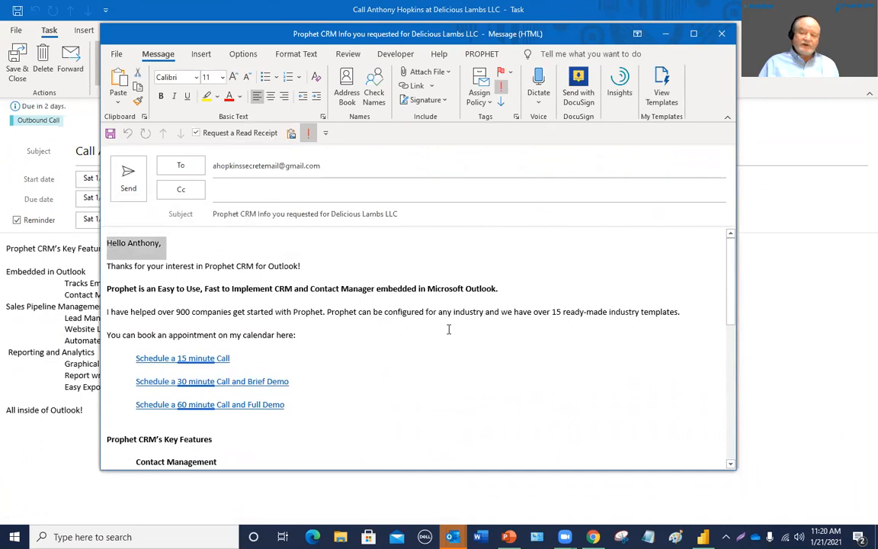
pyautogui.click(367, 311)
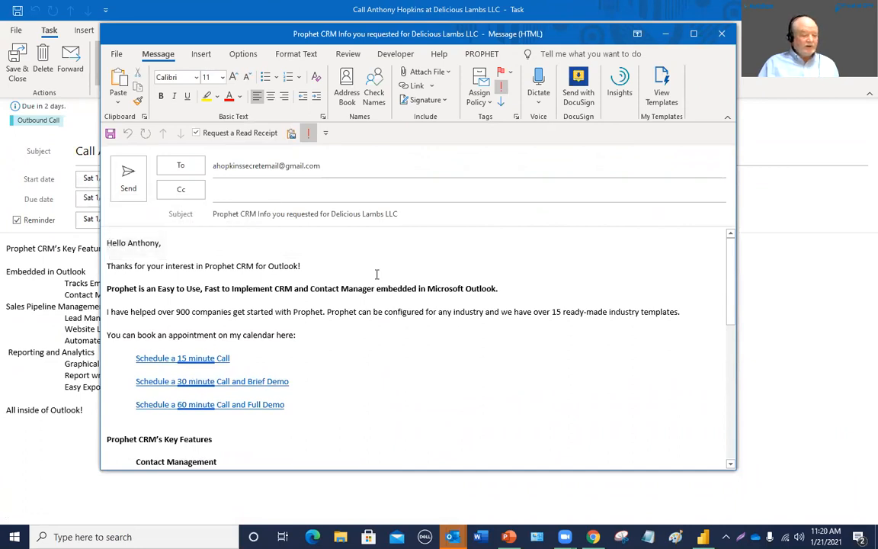
pyautogui.moveTo(332, 214); pyautogui.dragTo(397, 214)
pyautogui.click(339, 299)
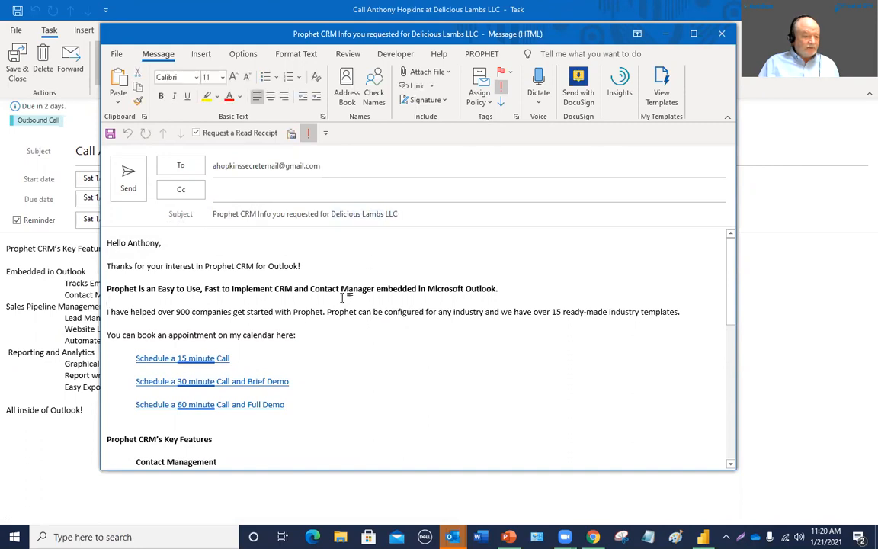
pyautogui.scroll(-6, 339, 299)
pyautogui.scroll(-2, 340, 298)
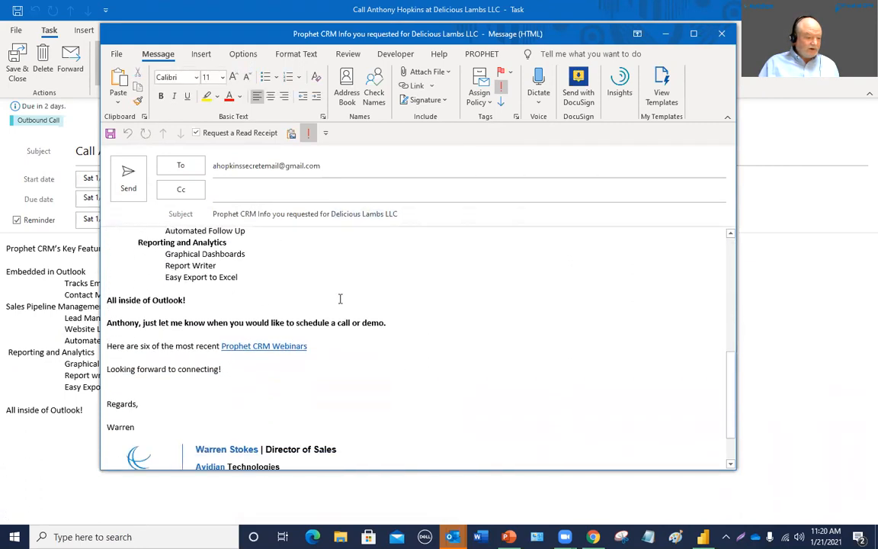
pyautogui.moveTo(148, 312); pyautogui.dragTo(110, 313)
pyautogui.click(464, 354)
pyautogui.scroll(8, 465, 355)
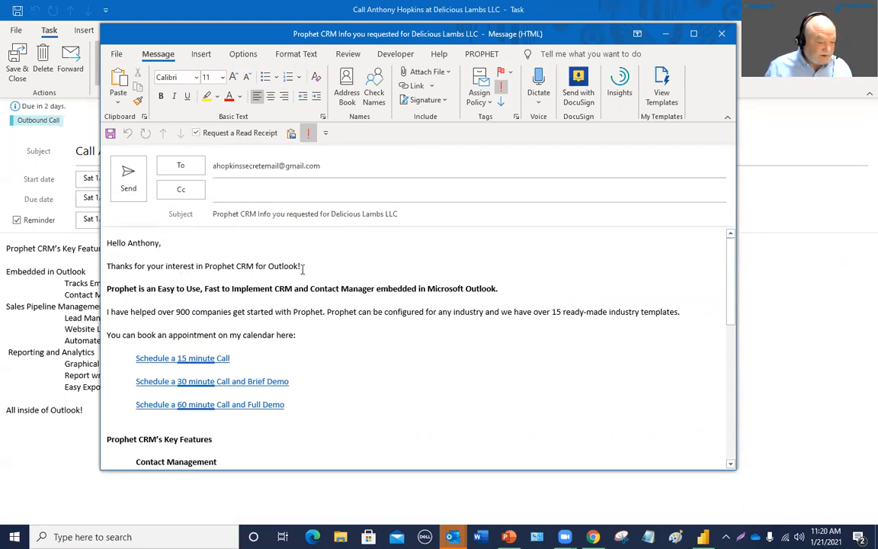
# - Add "I see you need some more licenses." after the email's thank-you line, with the spelling corrected, and send it
pyautogui.write('I s')
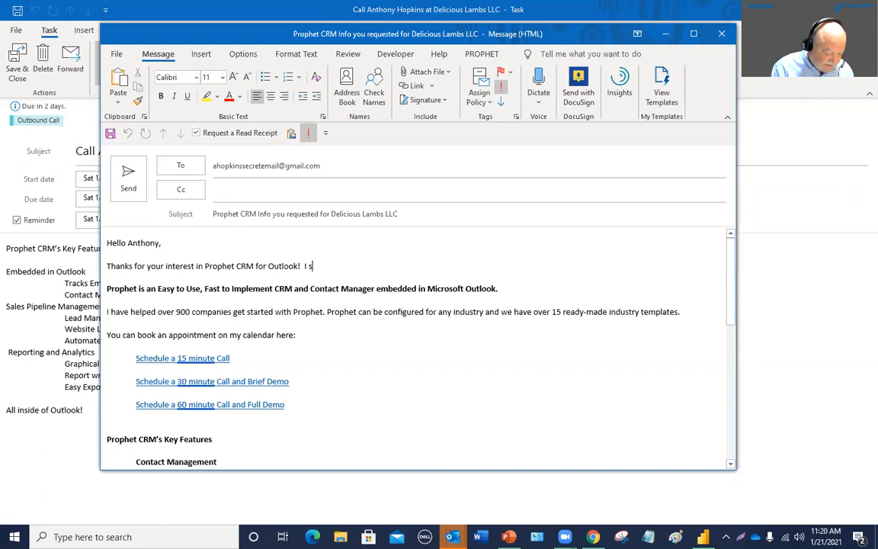
pyautogui.write('ee you need ')
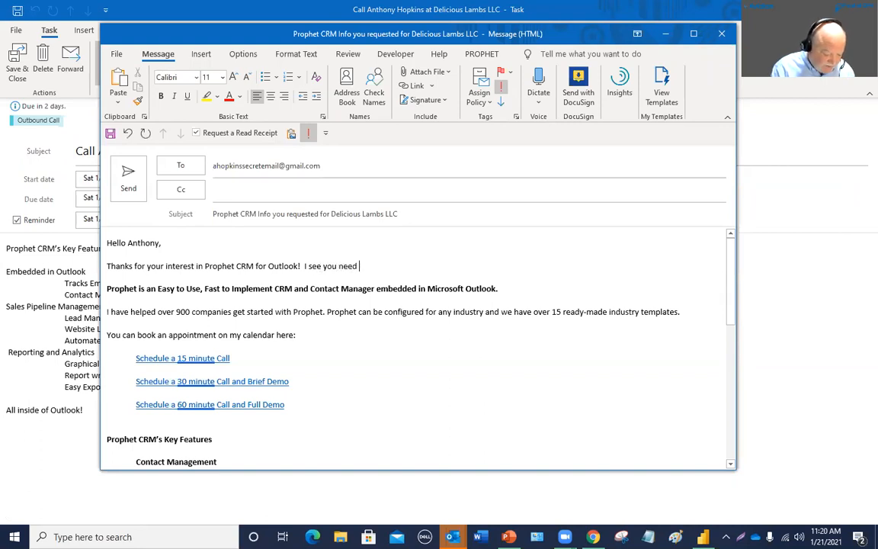
pyautogui.write('some more iiocenses.')
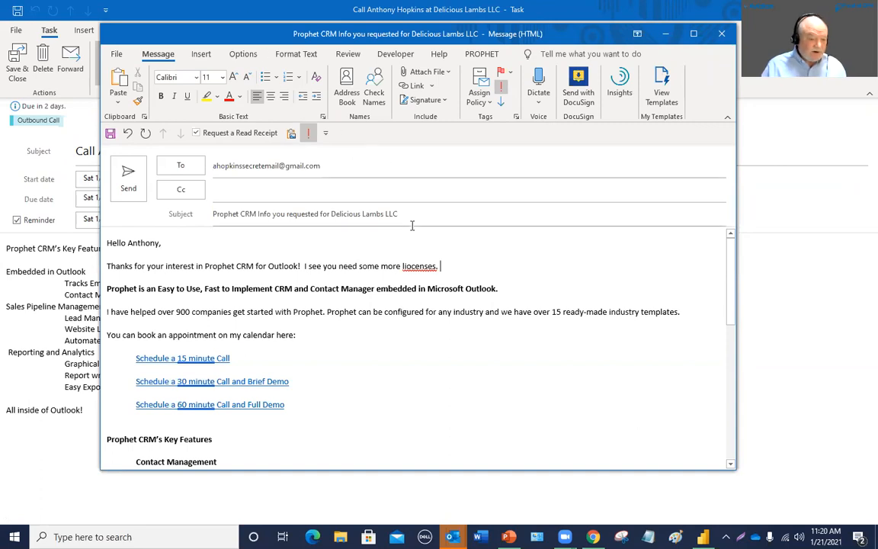
pyautogui.rightClick(427, 267)
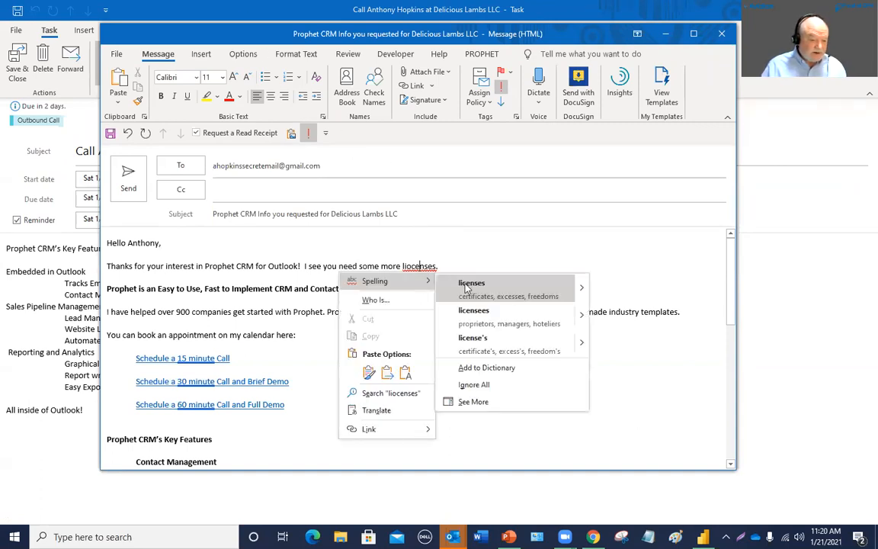
pyautogui.click(476, 286)
pyautogui.click(133, 198)
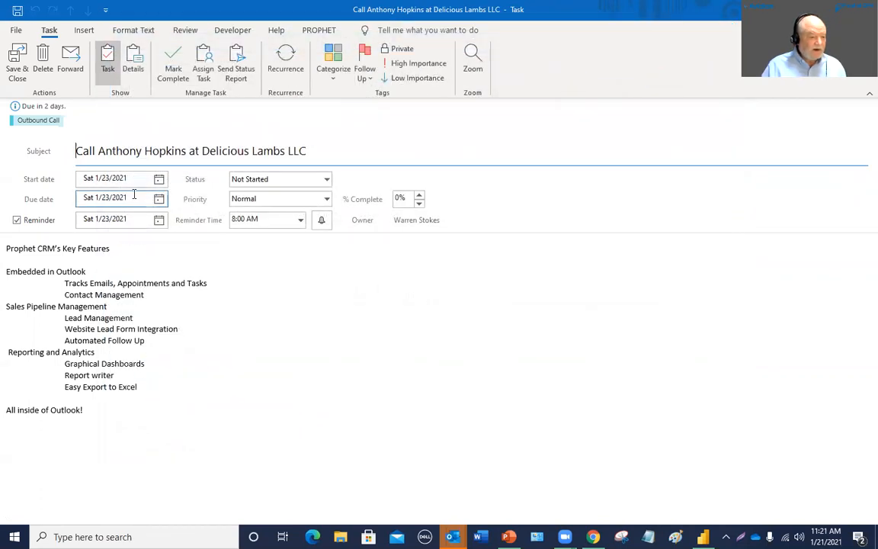
# - Move the follow-up call task's start date to Monday 1/25/2021, then save and close the task
pyautogui.doubleClick(257, 16)
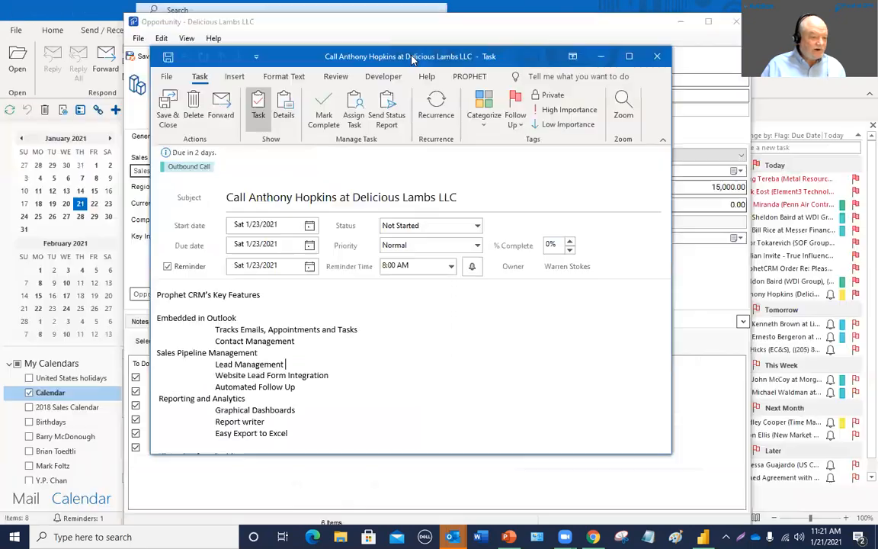
pyautogui.click(310, 226)
pyautogui.click(235, 318)
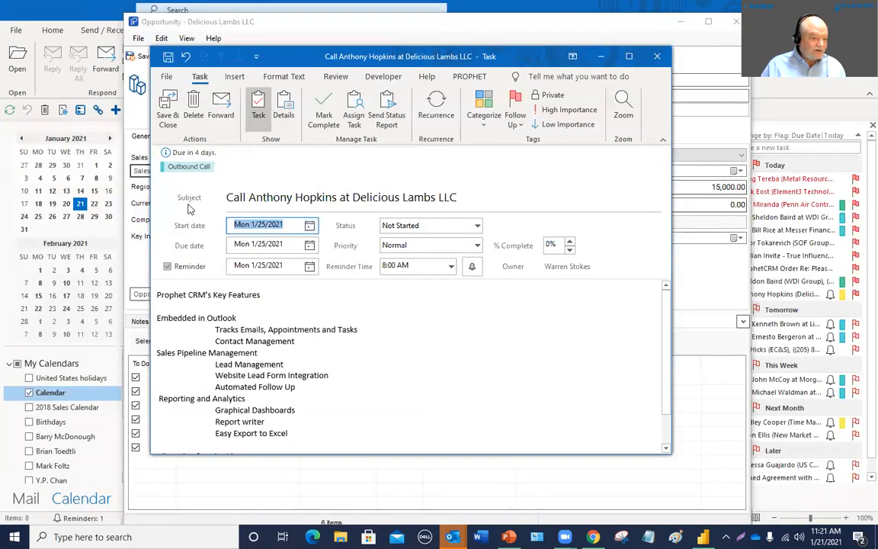
pyautogui.click(169, 115)
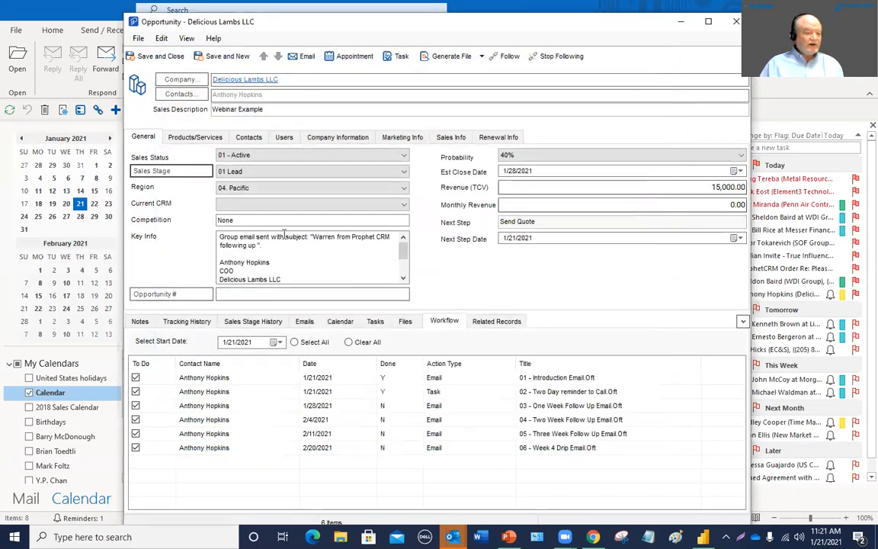
# - Examine each scheduled workflow action from 01 - Introduction Email.Oft to 06 - Week 4 Drip Email.Oft, including dates and done status
pyautogui.click(481, 379)
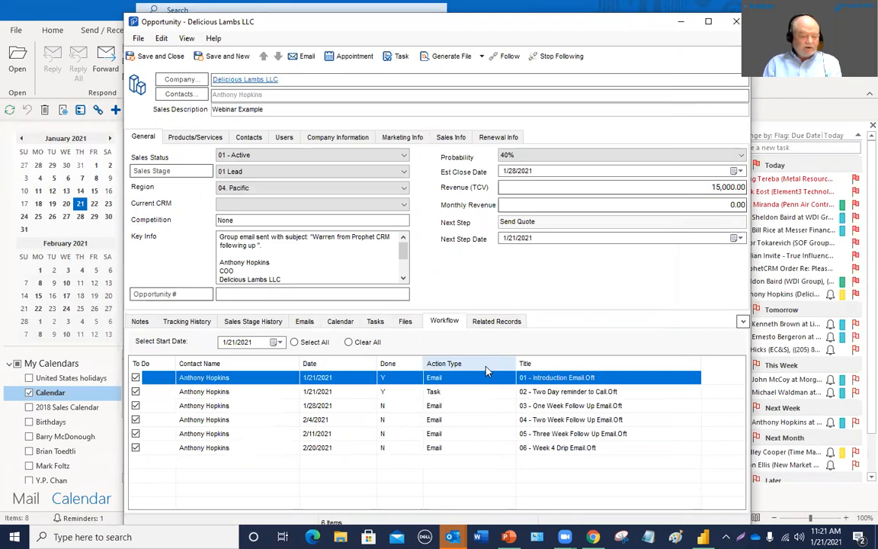
pyautogui.press('Down')
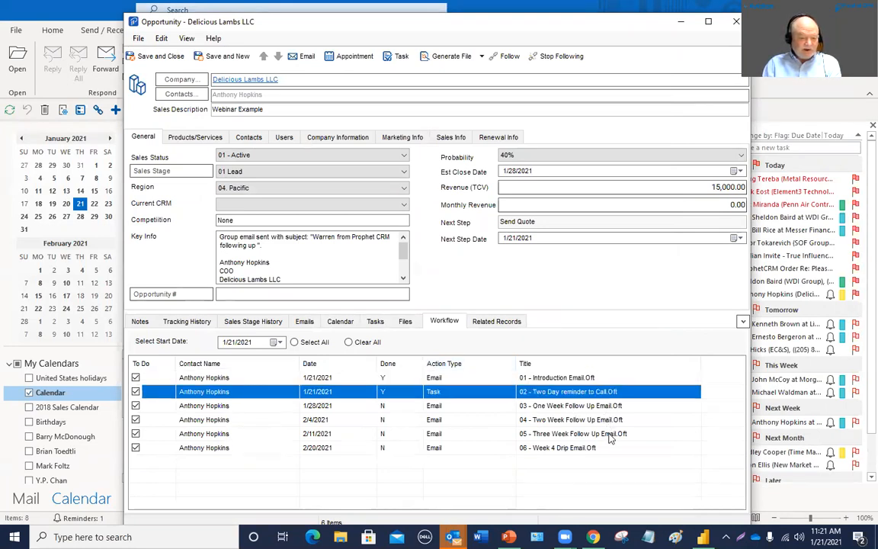
pyautogui.press('Down')
pyautogui.press('Down')
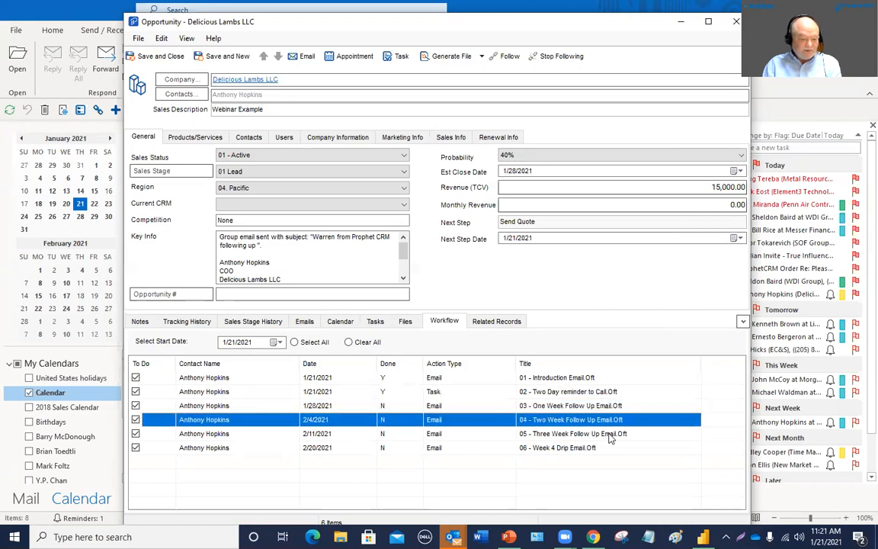
pyautogui.press('Down')
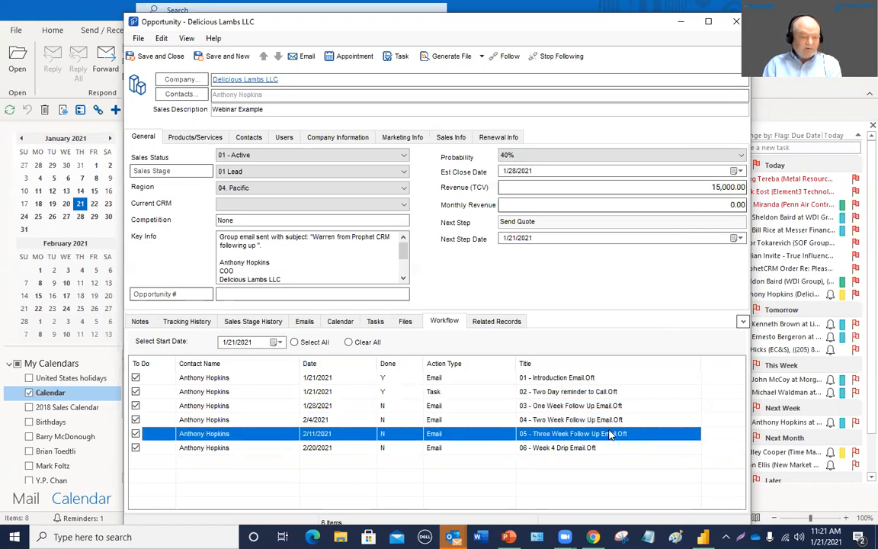
pyautogui.press('Down')
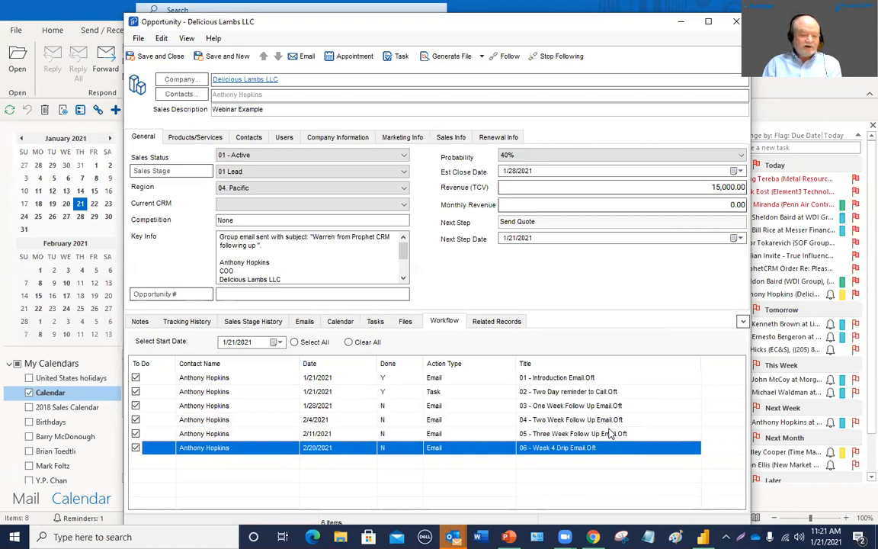
pyautogui.press('Up')
pyautogui.press('Up')
pyautogui.press('Up')
pyautogui.press('Up')
pyautogui.press('Up')
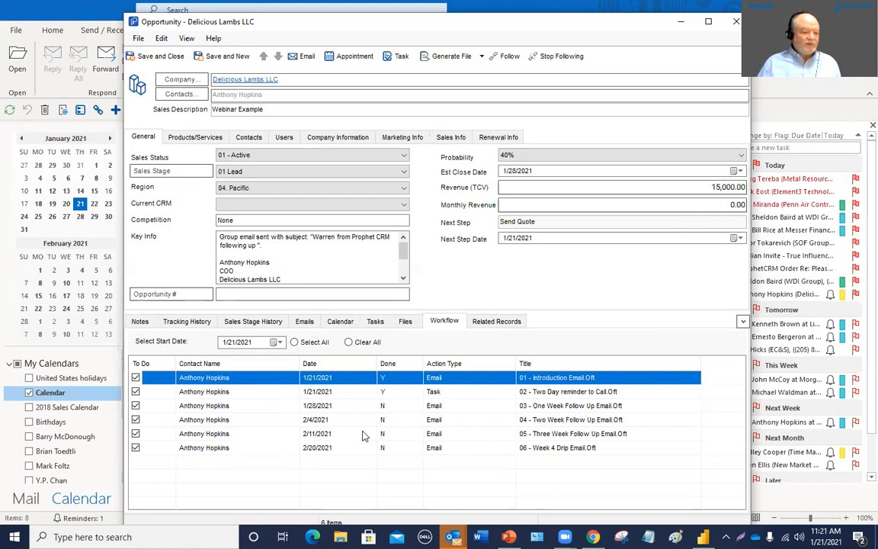
# - Check the workflow entries in the opportunity's notes, then save and close the opportunity
pyautogui.click(144, 323)
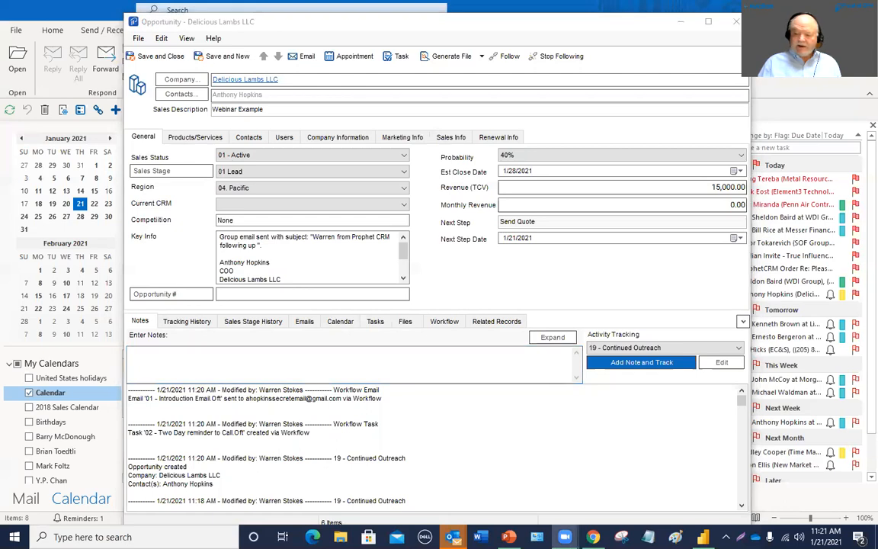
pyautogui.click(216, 361)
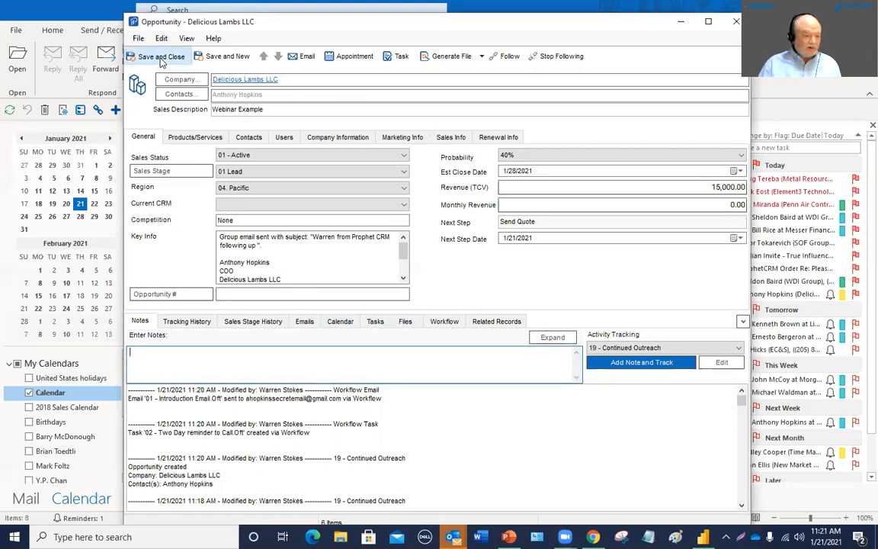
pyautogui.click(160, 58)
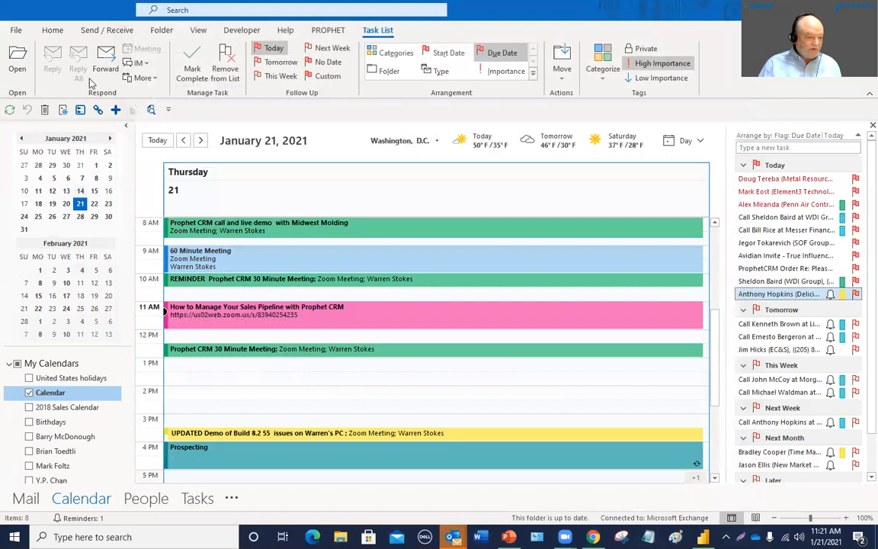
# - Open the 01 - Introduction Email.Oft template for editing from Prophet's Sales Automation settings
pyautogui.click(335, 31)
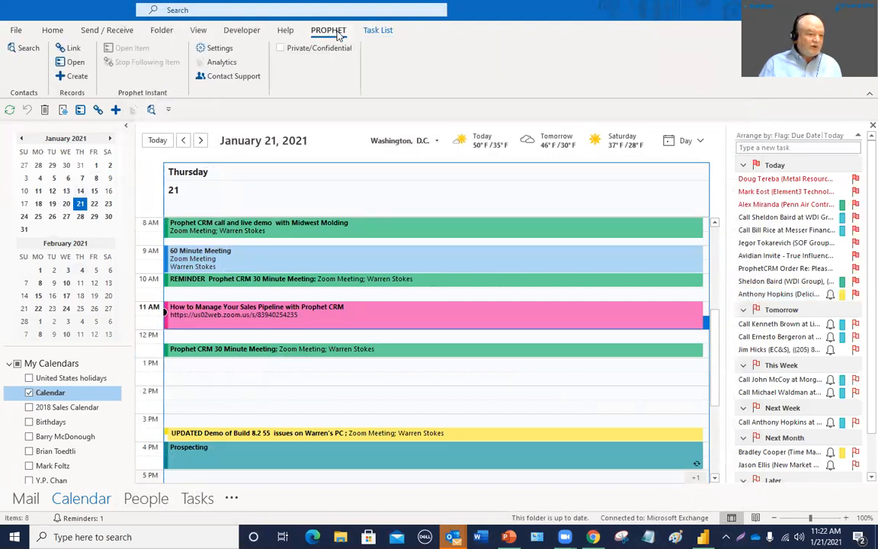
pyautogui.click(220, 48)
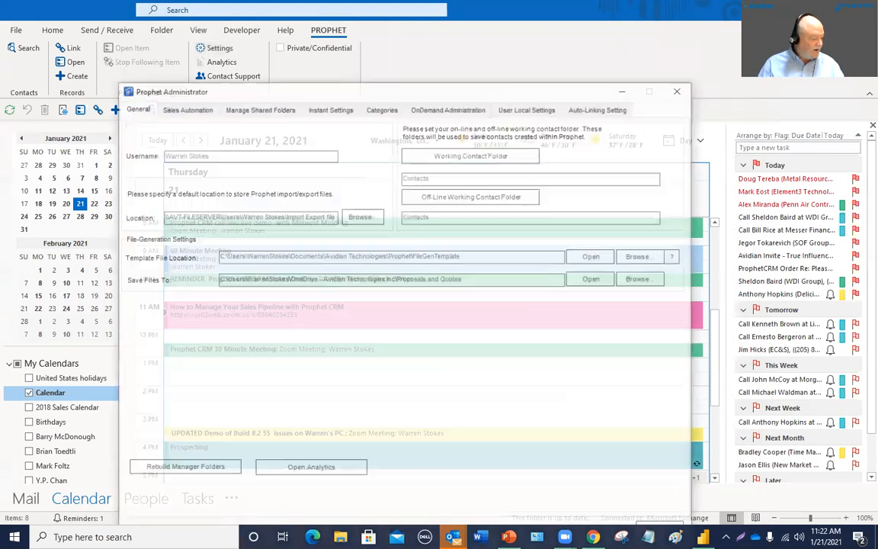
pyautogui.click(185, 109)
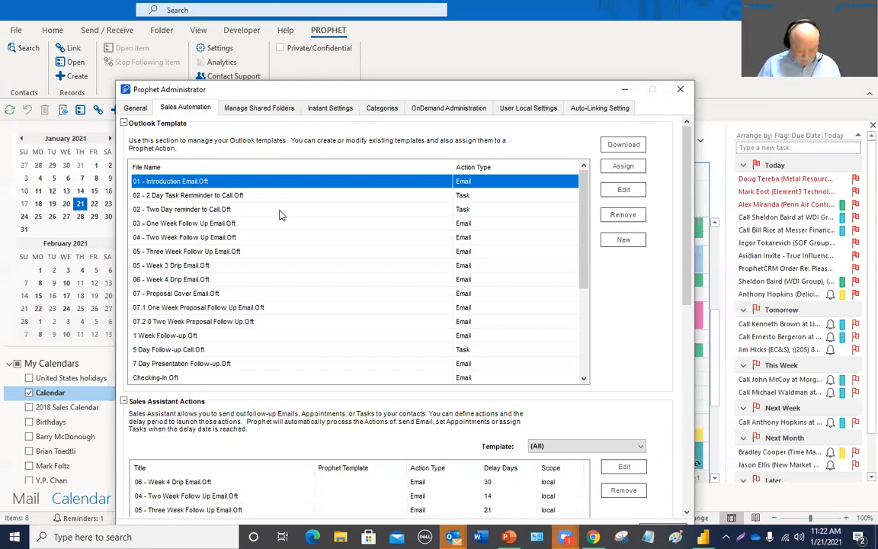
pyautogui.scroll(-2, 216, 289)
pyautogui.scroll(2, 243, 323)
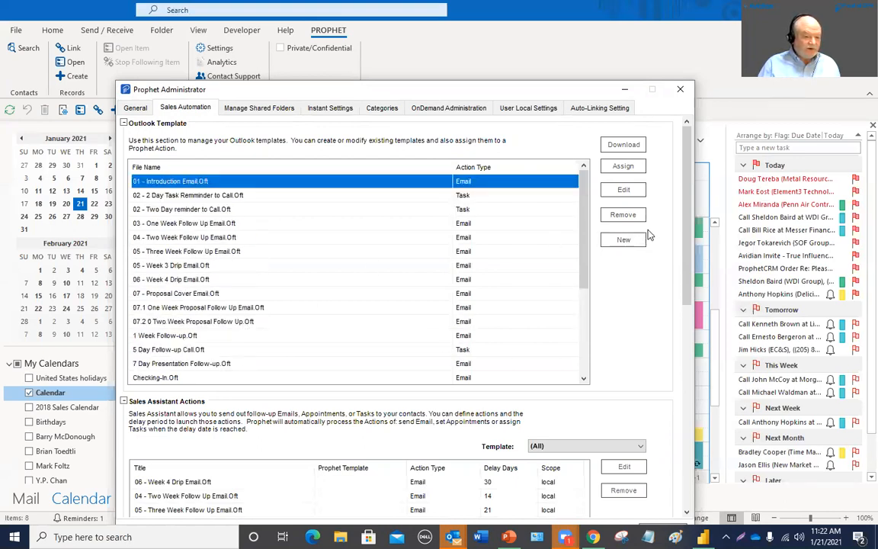
pyautogui.click(624, 189)
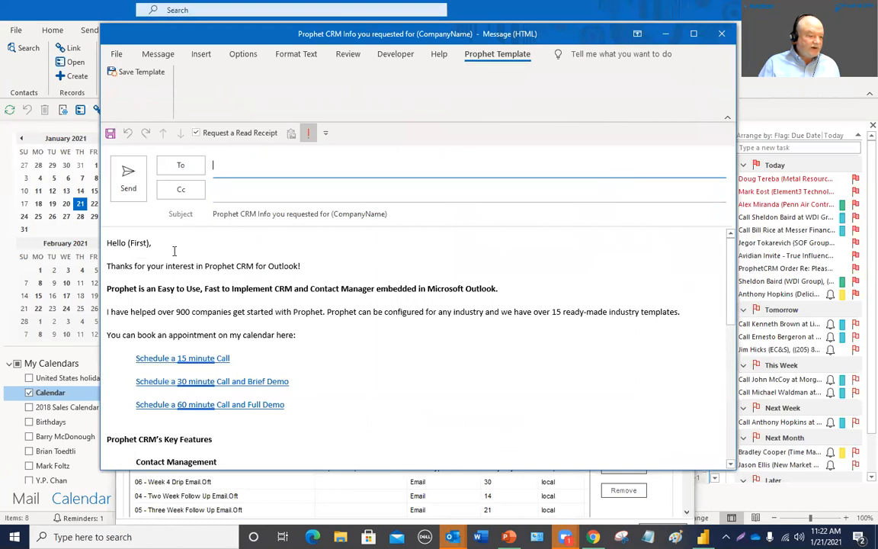
pyautogui.scroll(2, 173, 251)
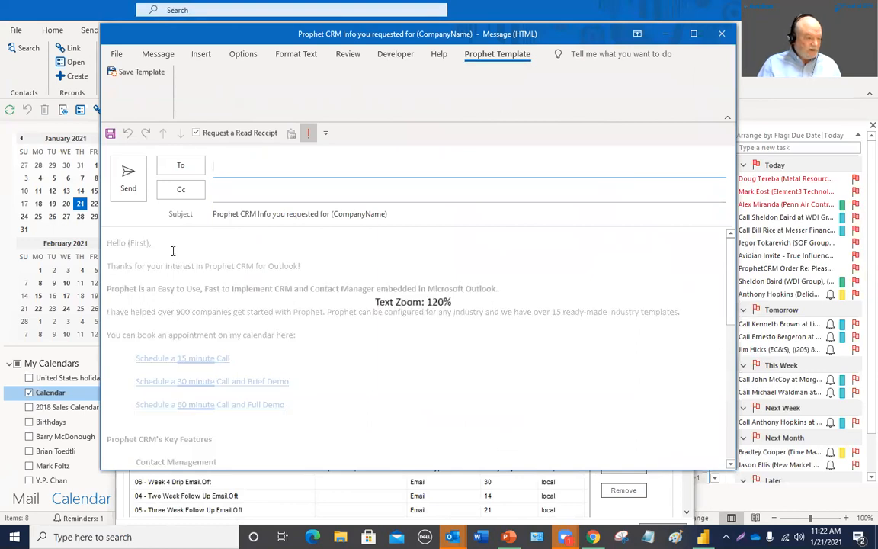
# - Examine the introduction email template from greeting to sign-off, including its (CompanyName) and (First) placeholders and scheduling links
pyautogui.scroll(-2, 198, 322)
pyautogui.scroll(3, 197, 321)
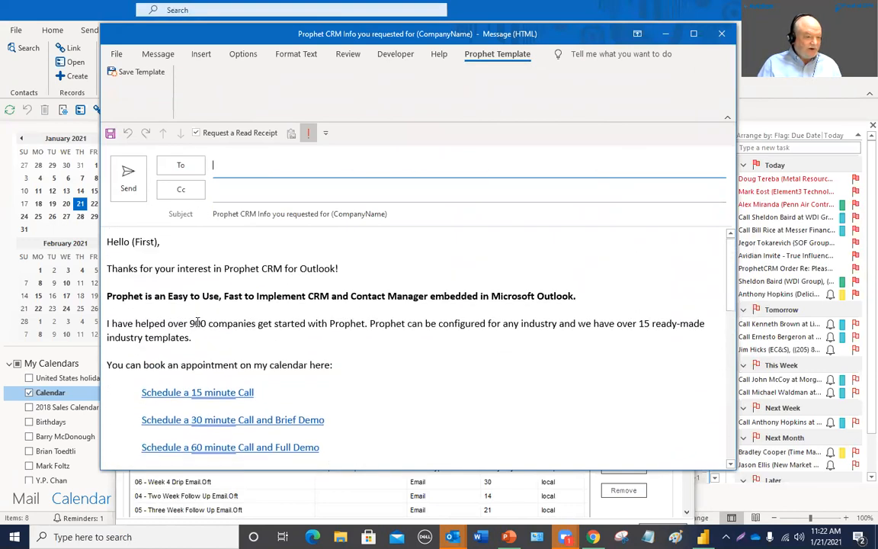
pyautogui.click(251, 214)
pyautogui.click(294, 272)
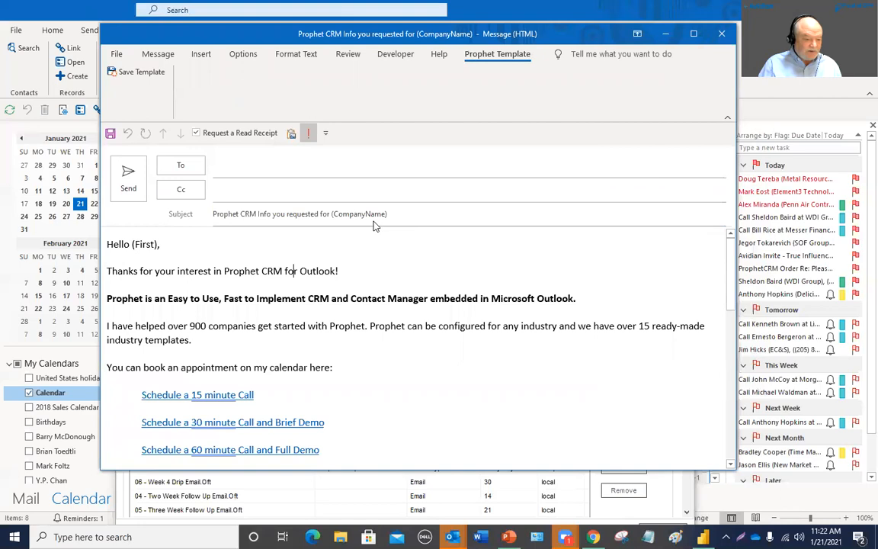
pyautogui.click(320, 283)
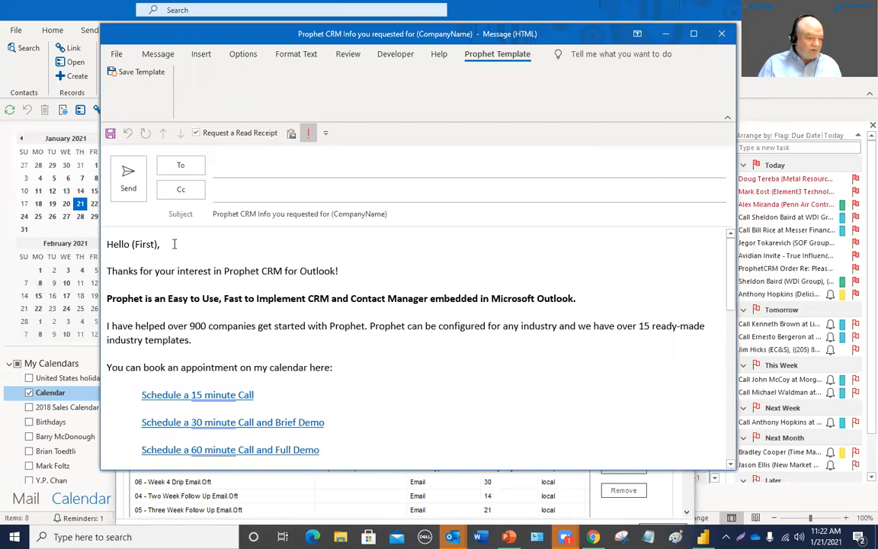
pyautogui.moveTo(175, 245); pyautogui.dragTo(122, 245)
pyautogui.click(148, 297)
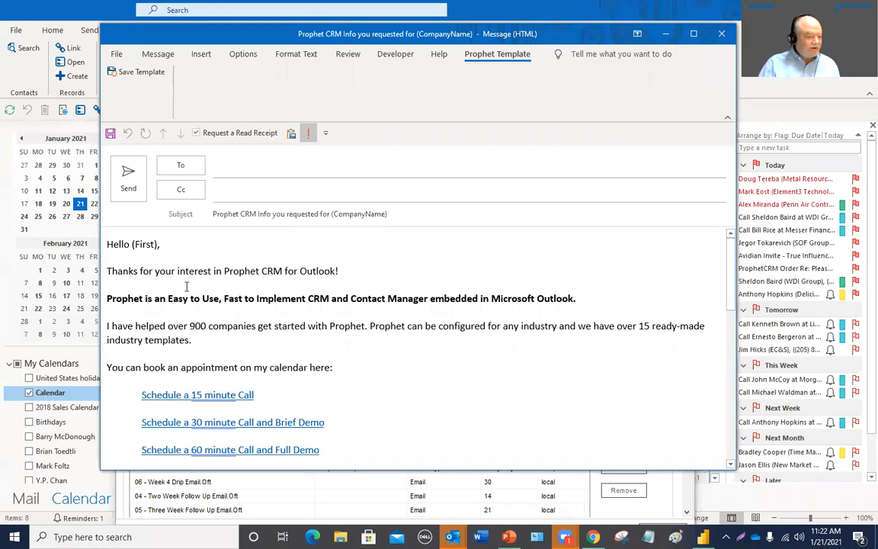
pyautogui.scroll(-10, 186, 286)
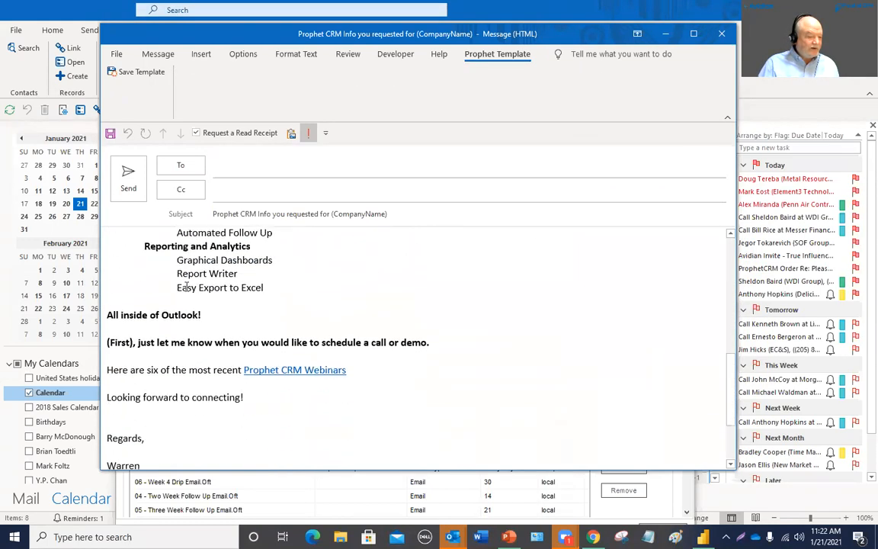
pyautogui.moveTo(136, 342); pyautogui.dragTo(106, 341)
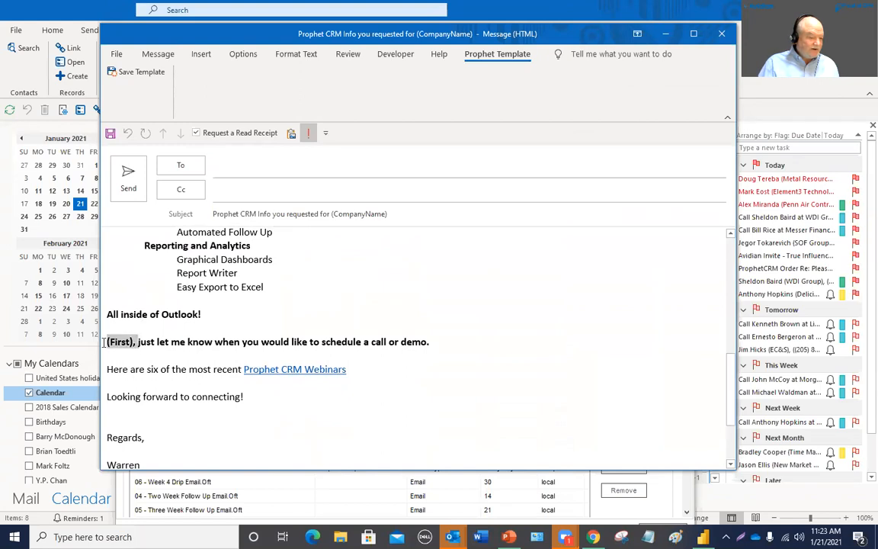
pyautogui.click(150, 381)
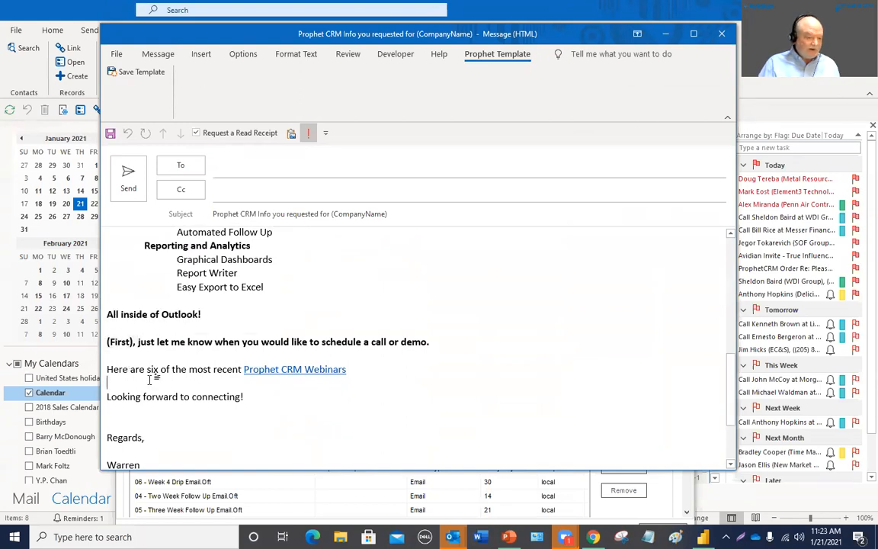
pyautogui.scroll(10, 152, 379)
pyautogui.scroll(1, 153, 380)
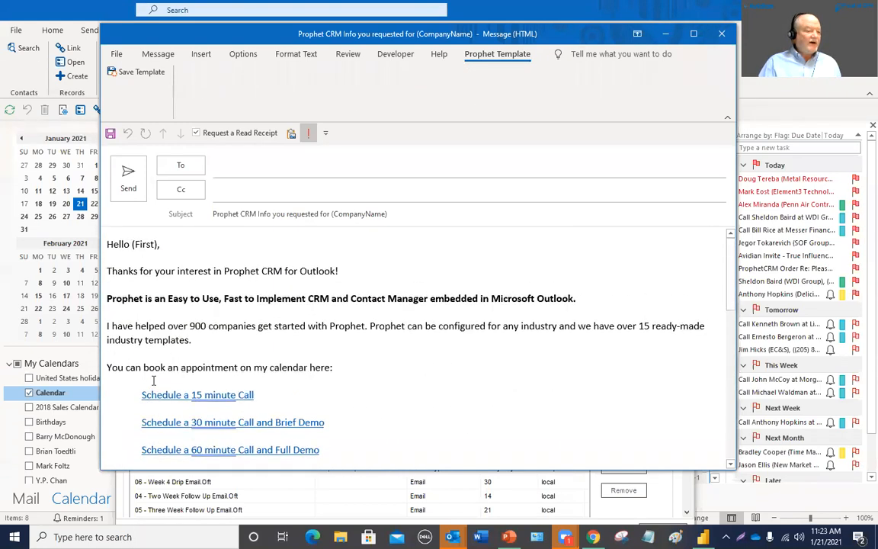
pyautogui.scroll(-1, 229, 297)
pyautogui.scroll(1, 245, 316)
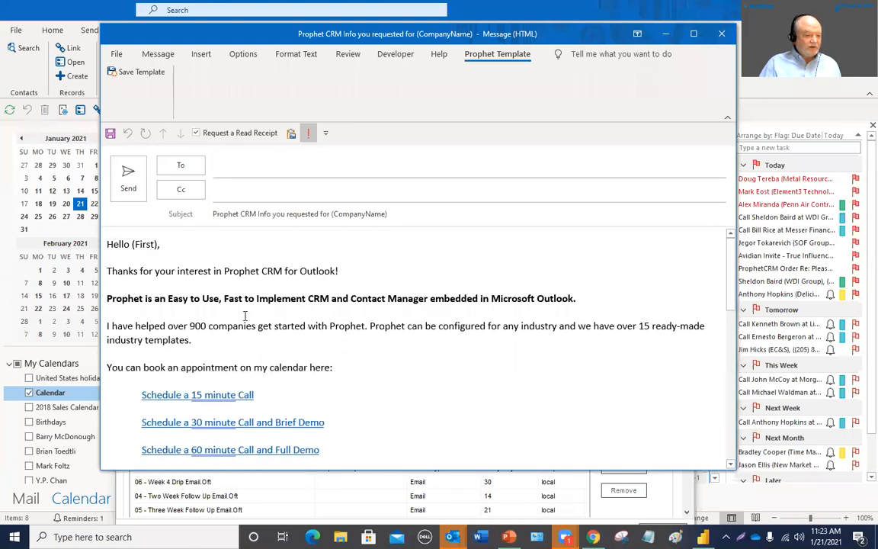
# - Close the introduction email template without saving changes and close the Prophet Administrator window
pyautogui.click(723, 37)
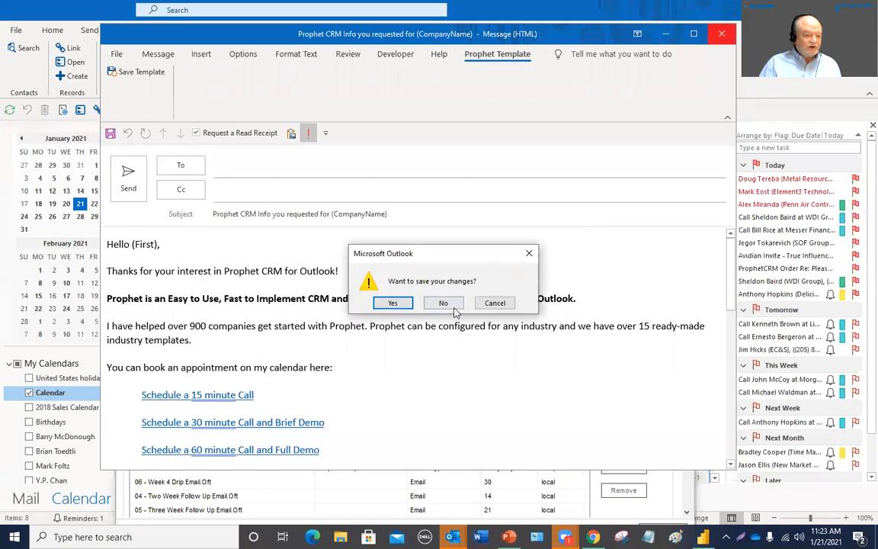
pyautogui.click(445, 303)
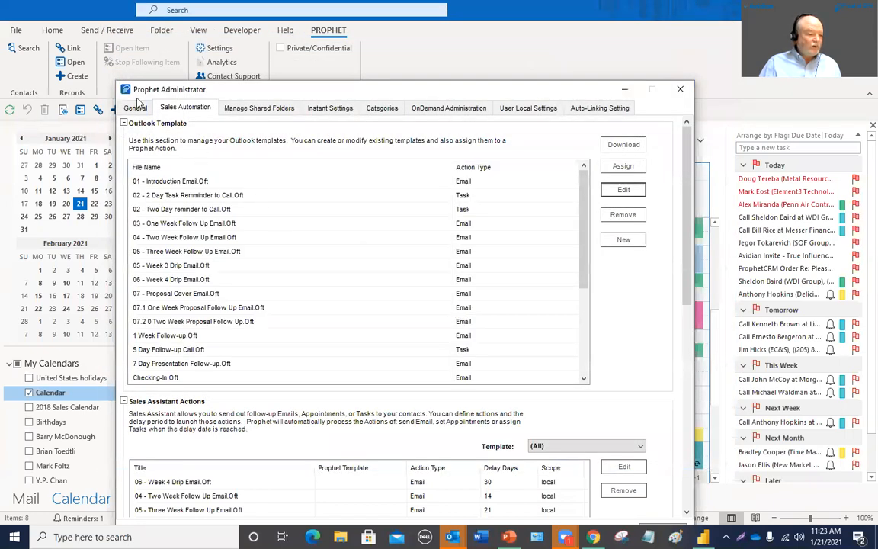
pyautogui.click(680, 89)
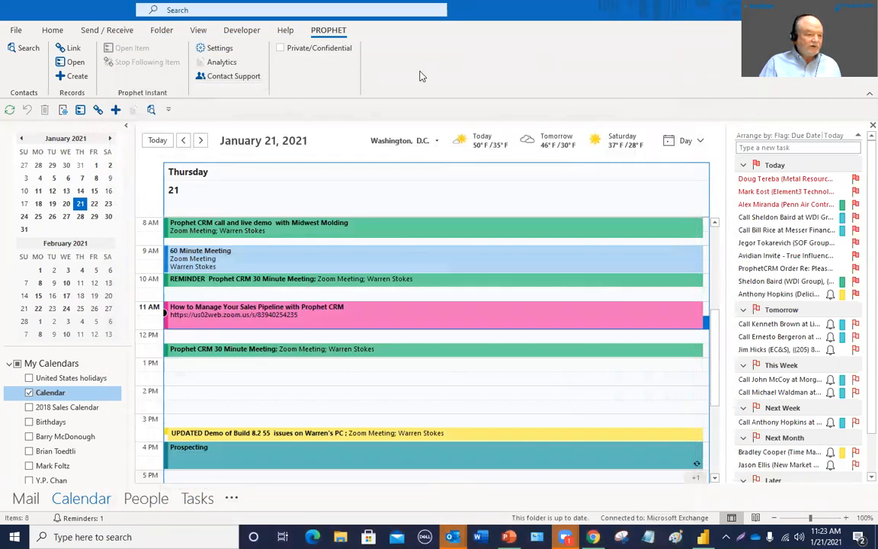
# - Create a new Outlook template of action type Email named 00 - Webinar Email in Prophet's Sales Automation settings
pyautogui.click(219, 48)
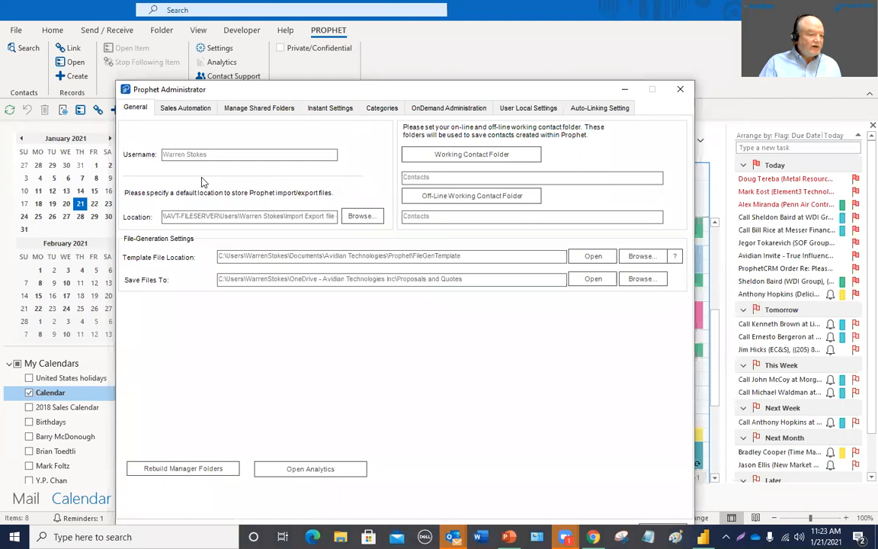
pyautogui.click(183, 106)
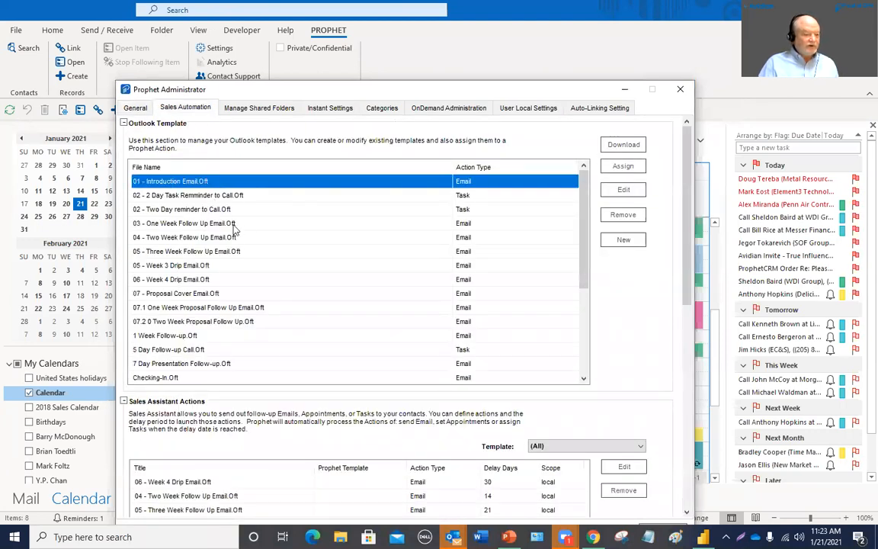
pyautogui.click(623, 240)
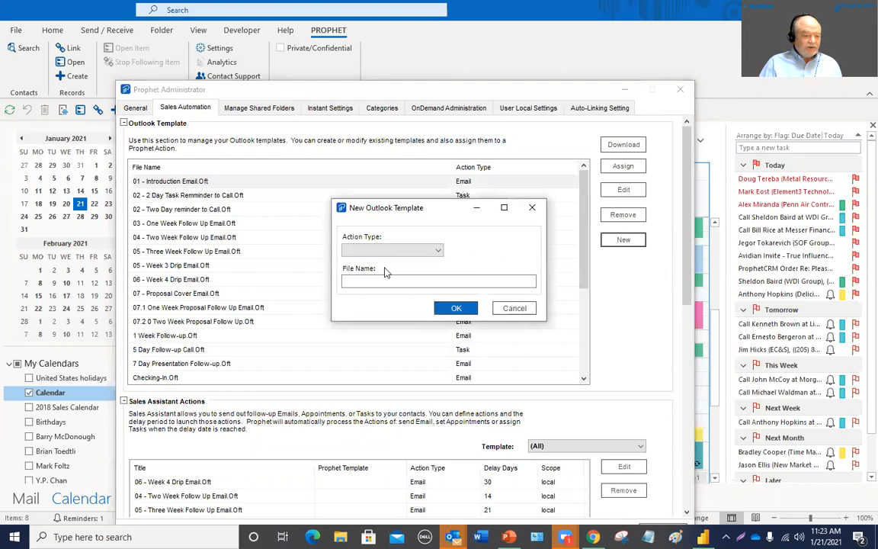
pyautogui.click(378, 251)
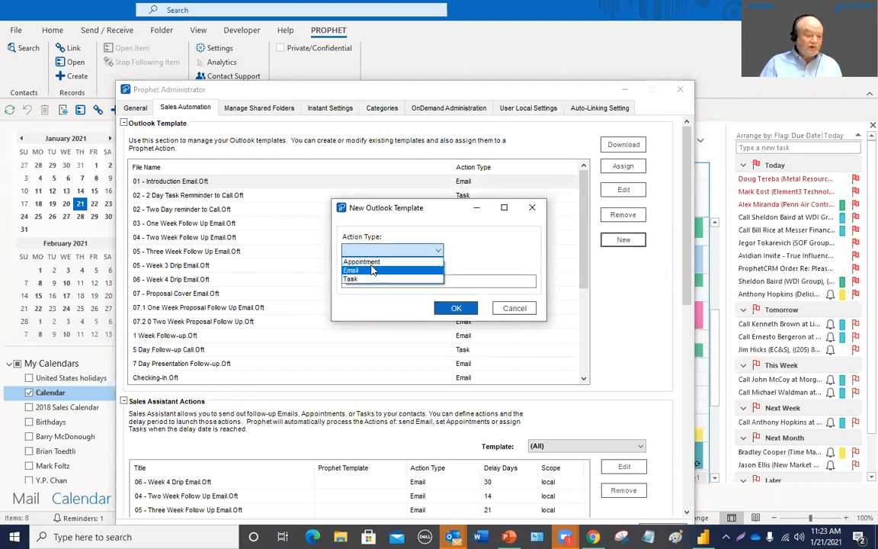
pyautogui.click(373, 271)
pyautogui.click(364, 280)
pyautogui.write('00 - Webinar Email')
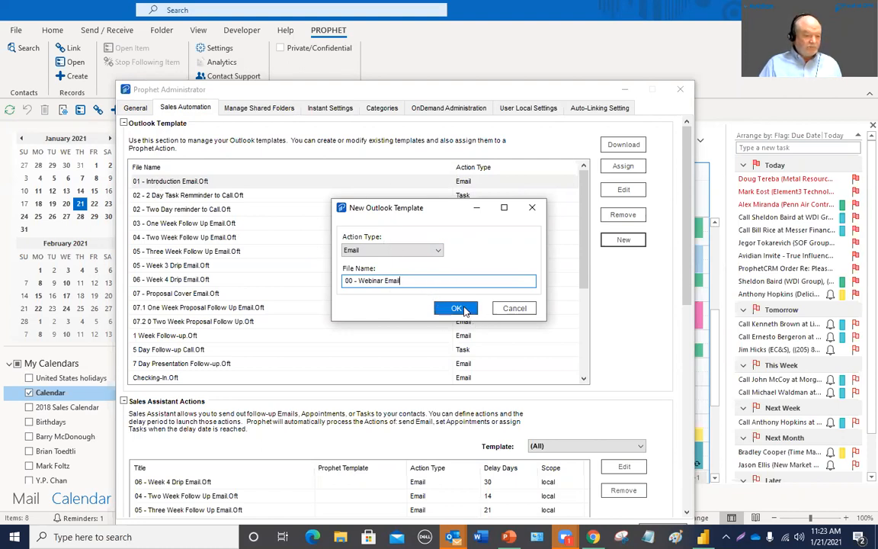
pyautogui.click(438, 251)
pyautogui.click(439, 262)
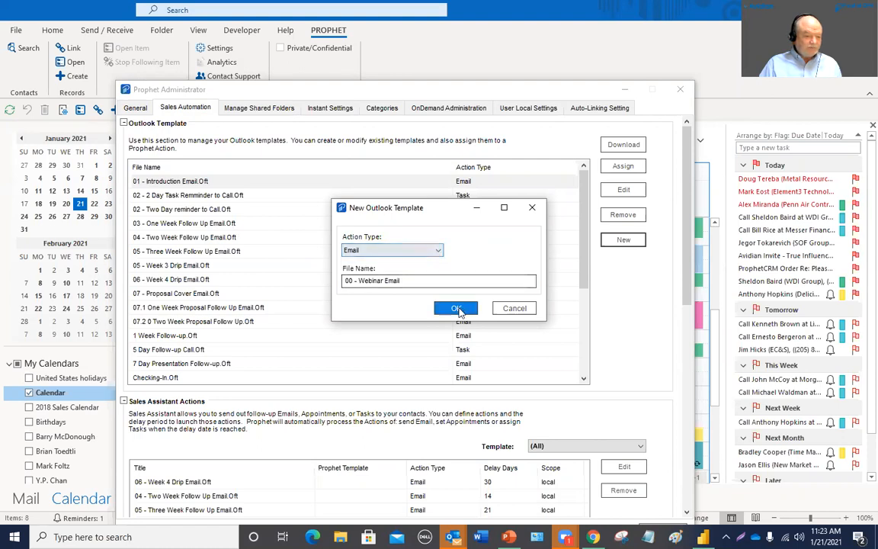
pyautogui.click(459, 308)
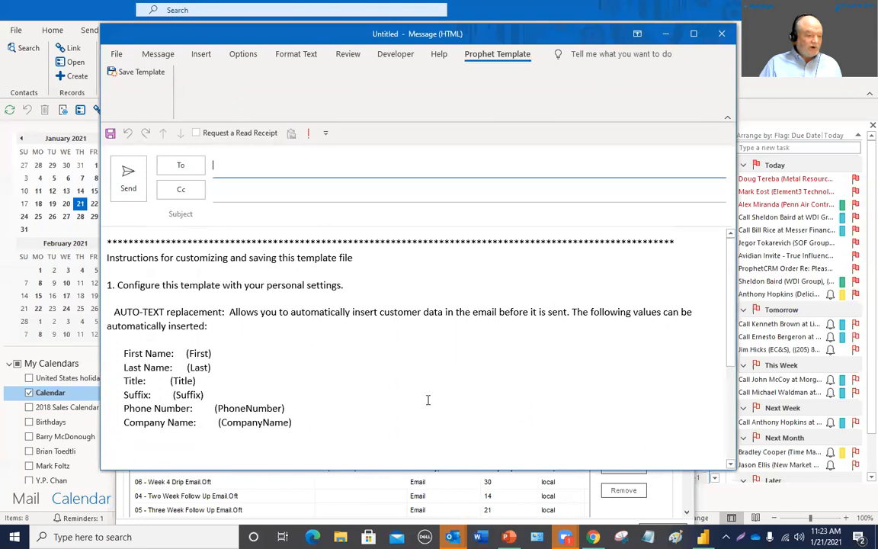
# - Review the auto-text and saving instructions in the new template, then delete the whole instruction text from the body
pyautogui.moveTo(335, 440); pyautogui.dragTo(107, 325)
pyautogui.click(452, 387)
pyautogui.scroll(-4, 278, 315)
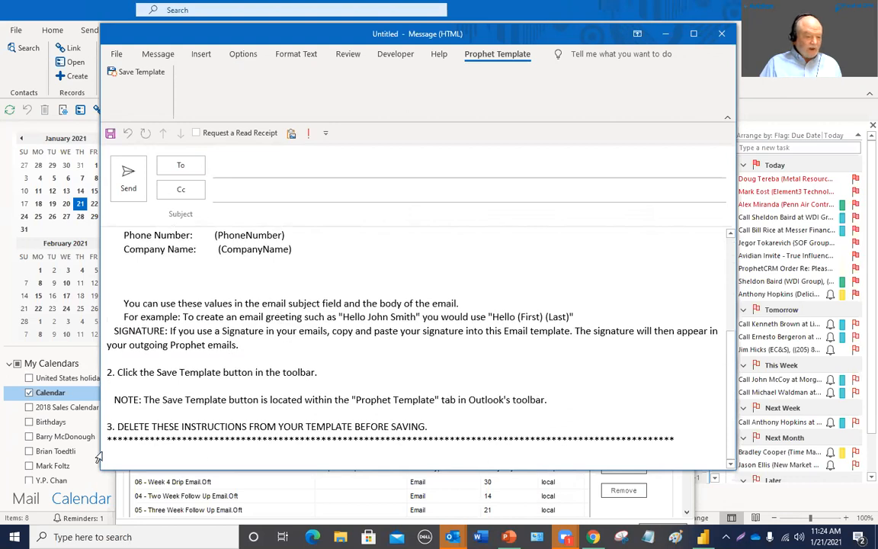
pyautogui.moveTo(126, 449); pyautogui.dragTo(6, 113)
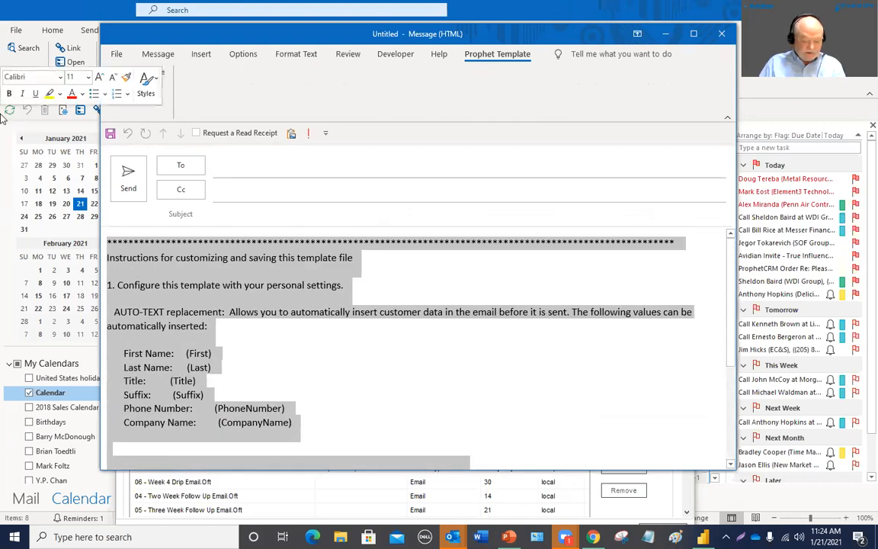
pyautogui.press('Delete')
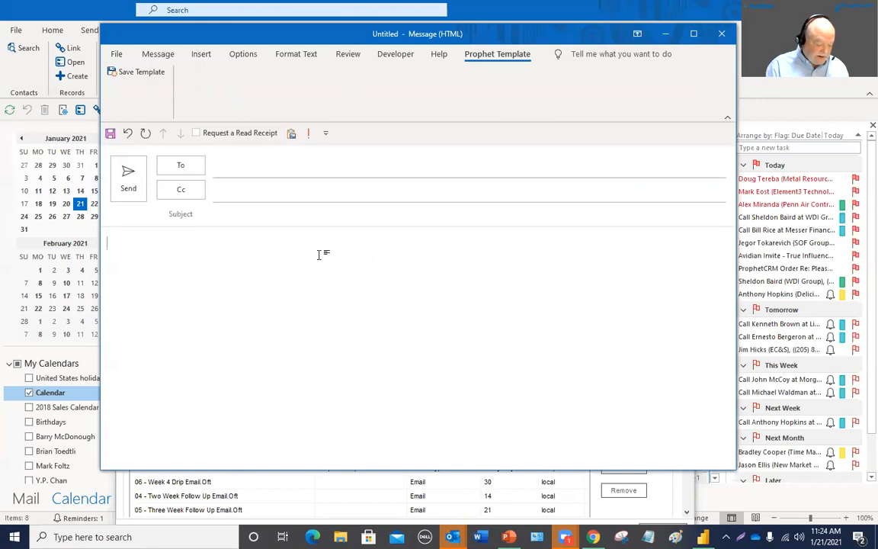
# - Write the greeting "Hello (First)," in the template body and start a new line below it
pyautogui.write('Hellow')
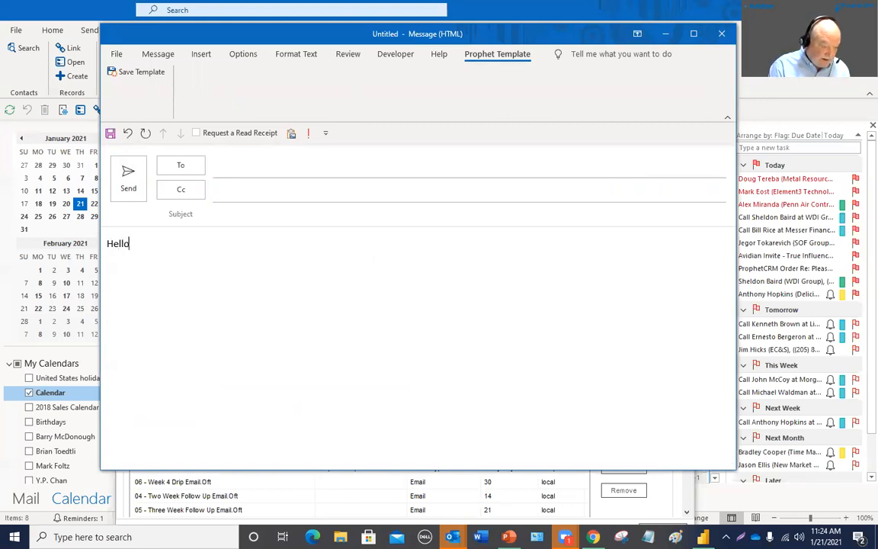
pyautogui.press('BackSpace')
pyautogui.press('BackSpace')
pyautogui.write('(Fi')
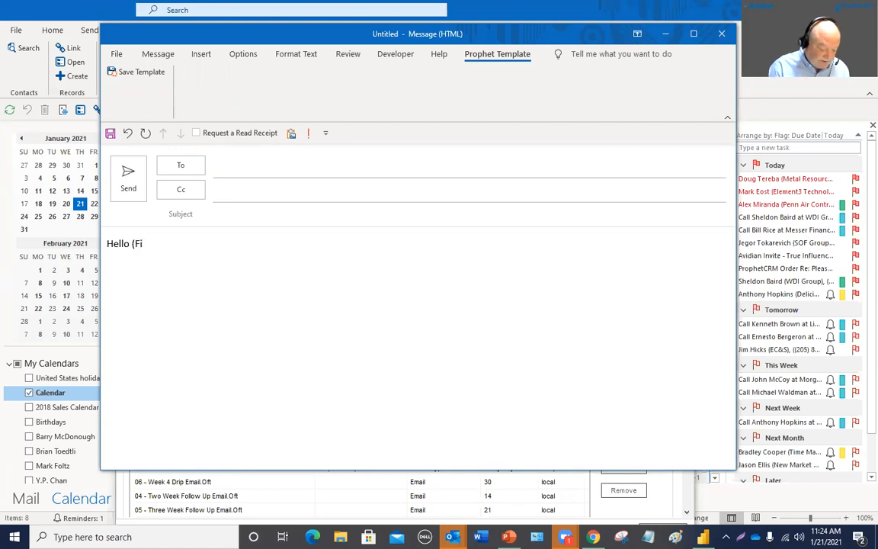
pyautogui.write('rst)')
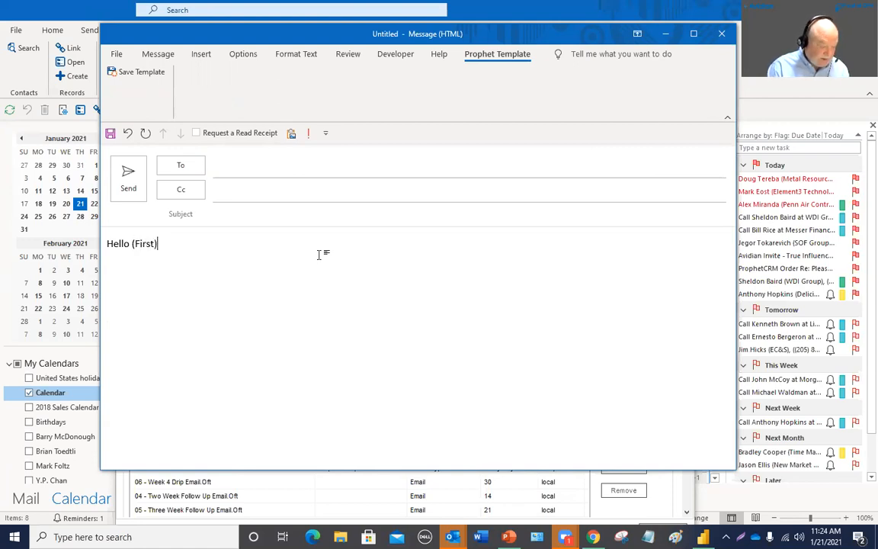
pyautogui.write(',')
pyautogui.press('Return')
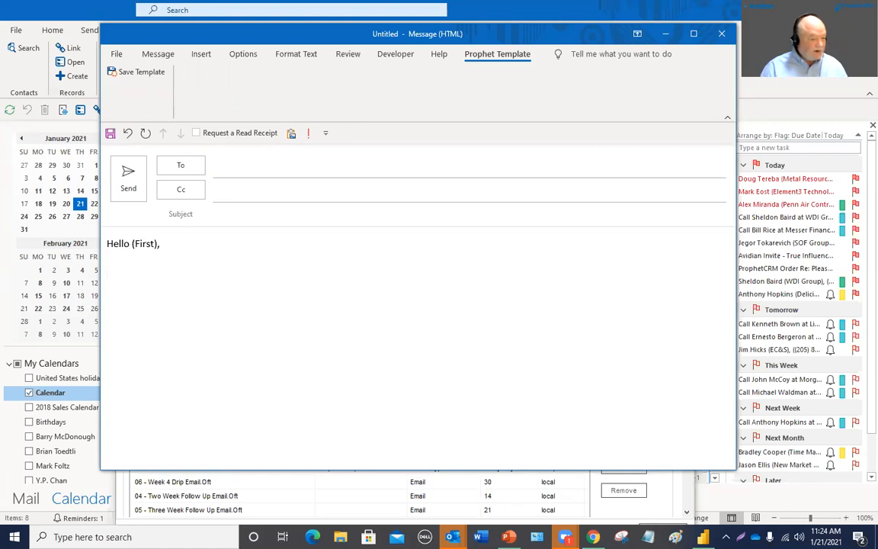
# - Insert the saved Generous text from My Templates below the greeting in the email body
pyautogui.click(168, 56)
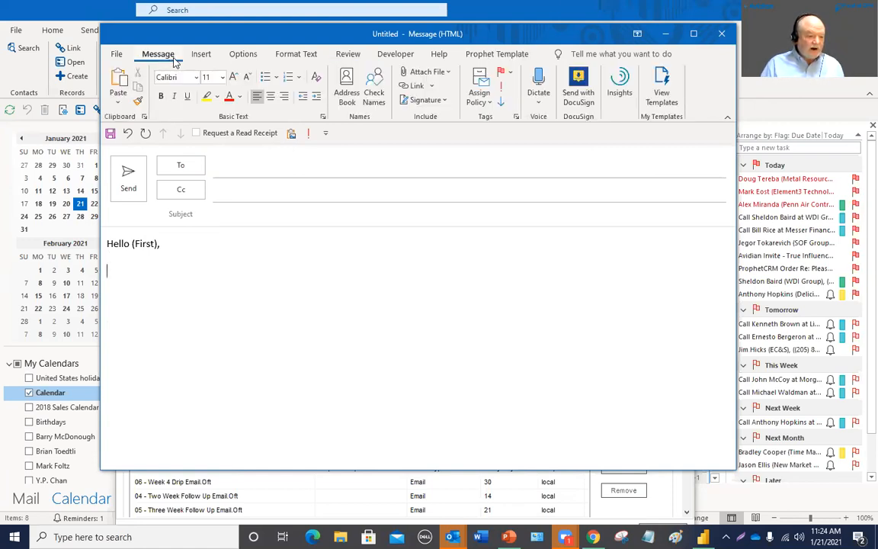
pyautogui.click(300, 298)
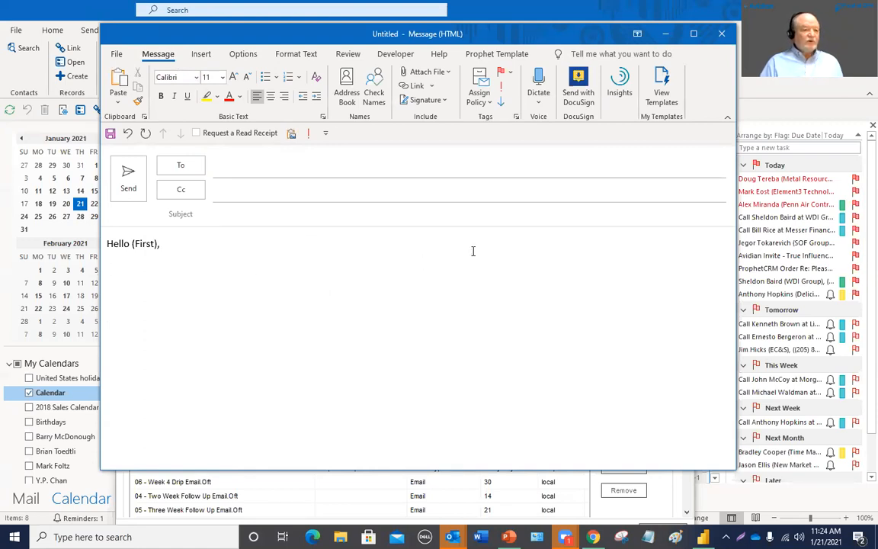
pyautogui.click(663, 94)
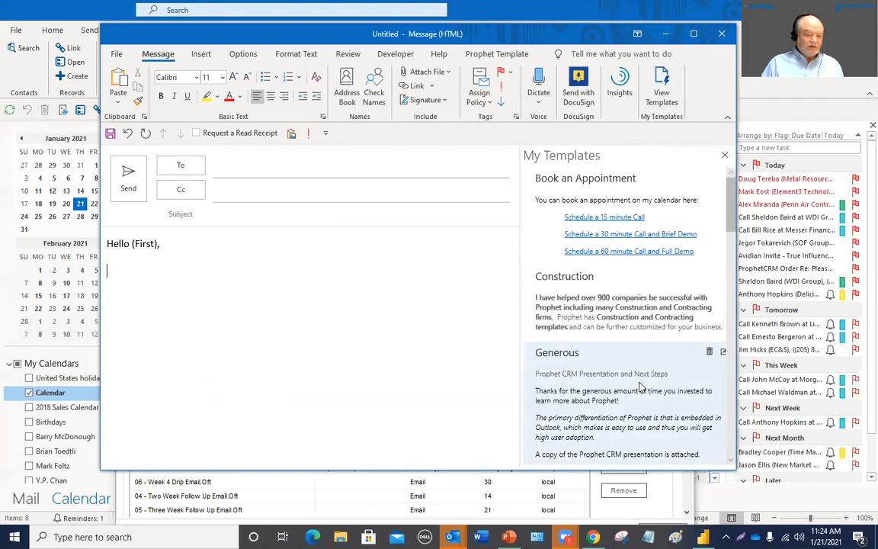
pyautogui.click(640, 387)
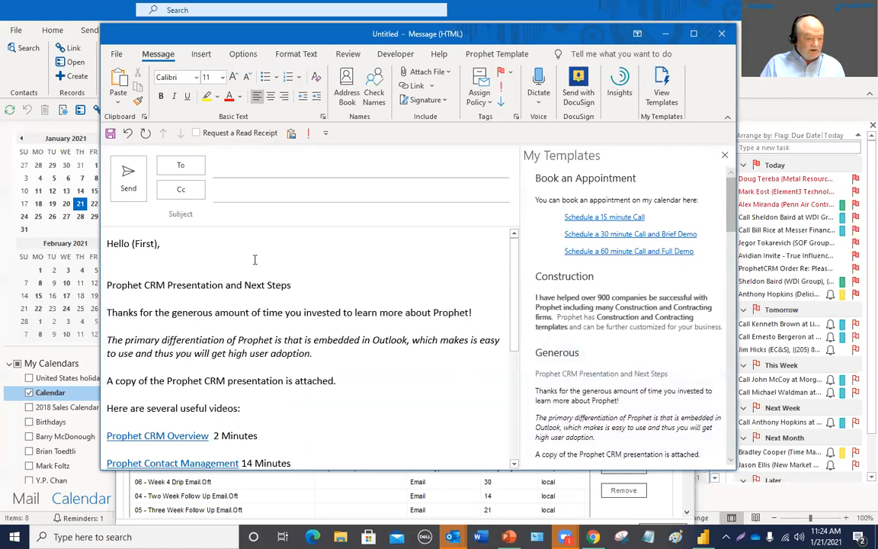
# - Move the line "Prophet CRM Presentation and Next Steps" from the body into the email's subject
pyautogui.moveTo(296, 284); pyautogui.dragTo(85, 284)
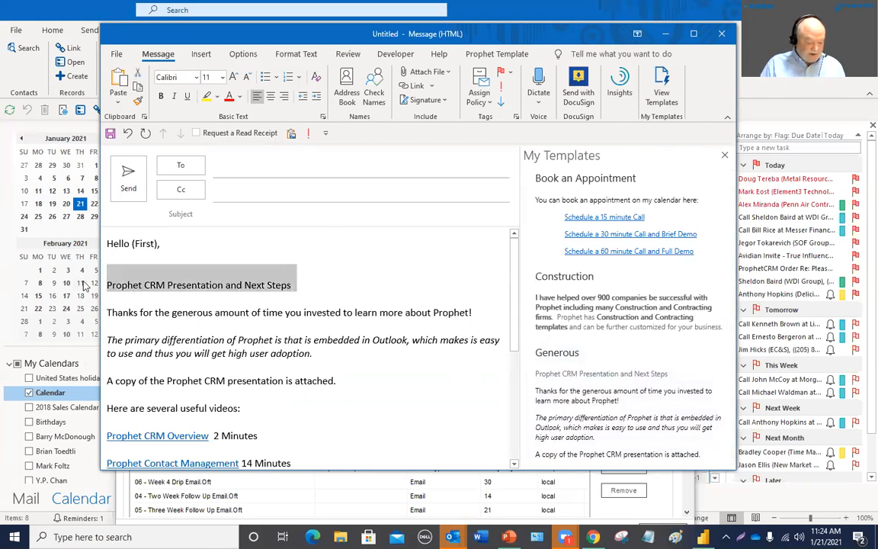
pyautogui.hotkey('ctrl', 'x')
pyautogui.click(263, 208)
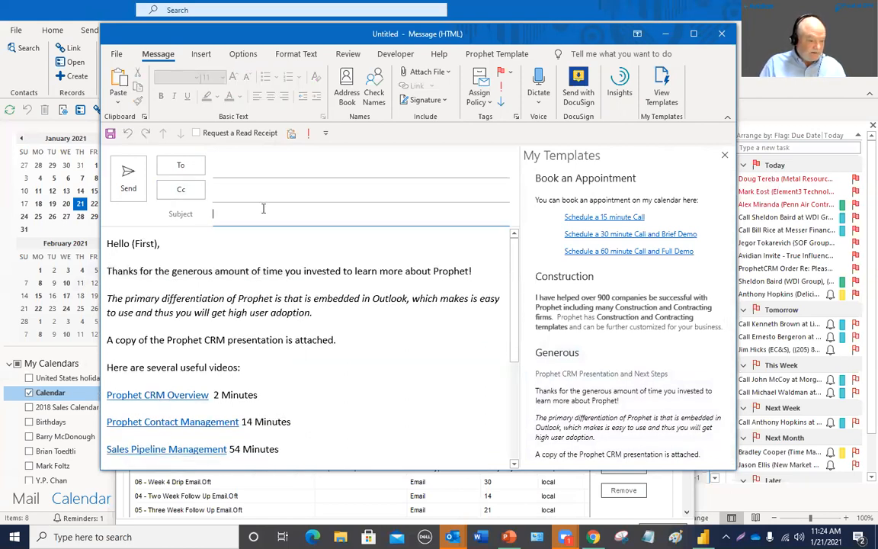
pyautogui.hotkey('ctrl', 'v')
# - Close the My Templates pane and review the inserted email text down to its closing follow-up line
pyautogui.scroll(-5, 317, 341)
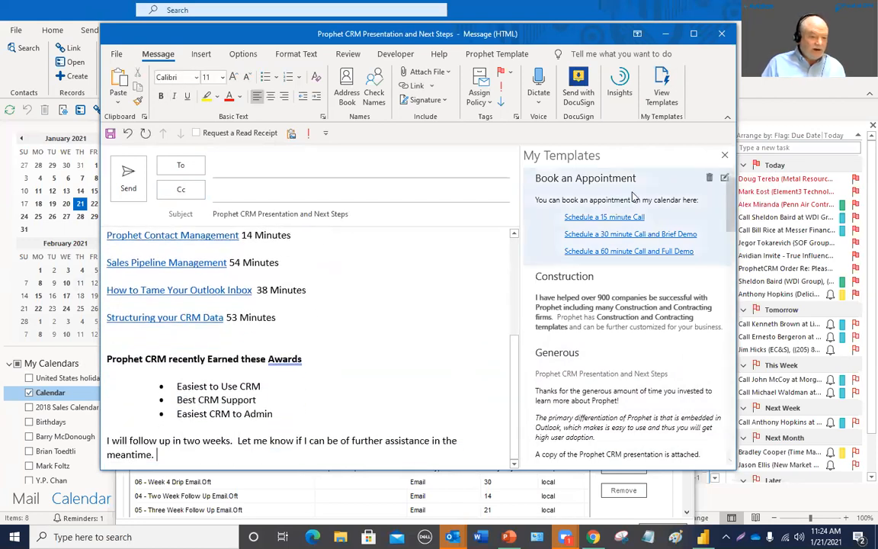
pyautogui.click(724, 155)
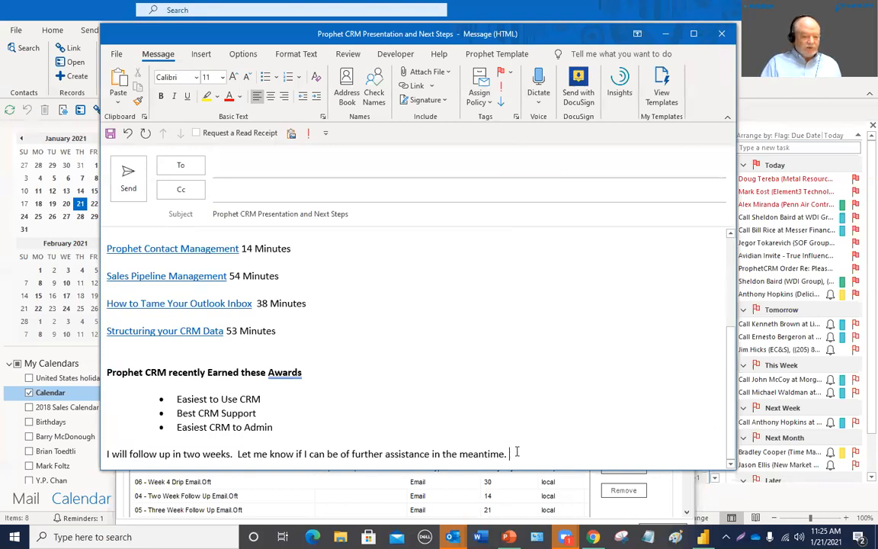
pyautogui.scroll(3, 516, 451)
pyautogui.scroll(-3, 515, 451)
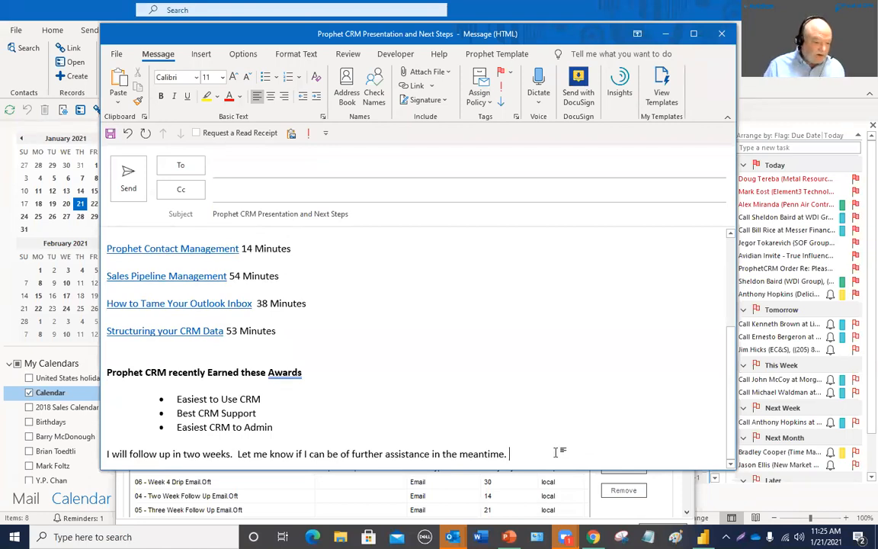
# - Save and close the Prophet email template, returning to the Outlook template list in Prophet Administrator
pyautogui.scroll(5, 562, 396)
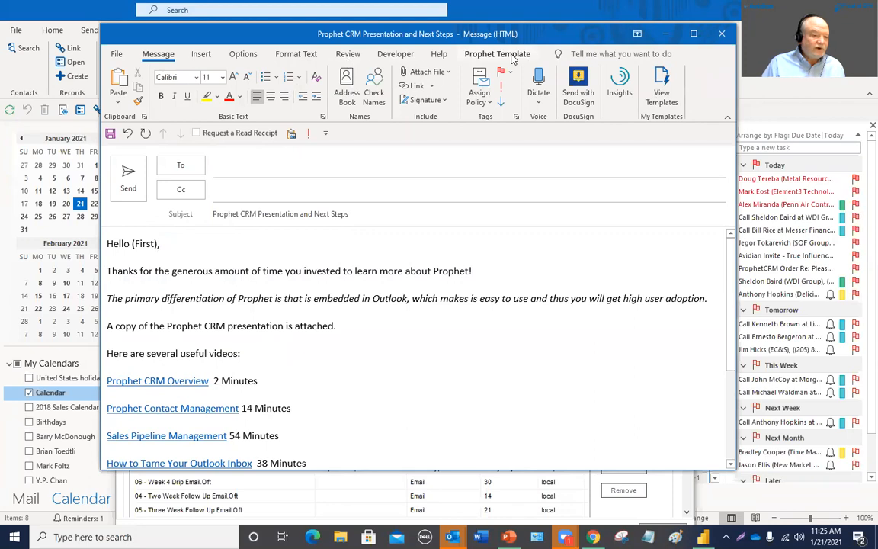
pyautogui.click(464, 53)
pyautogui.click(137, 71)
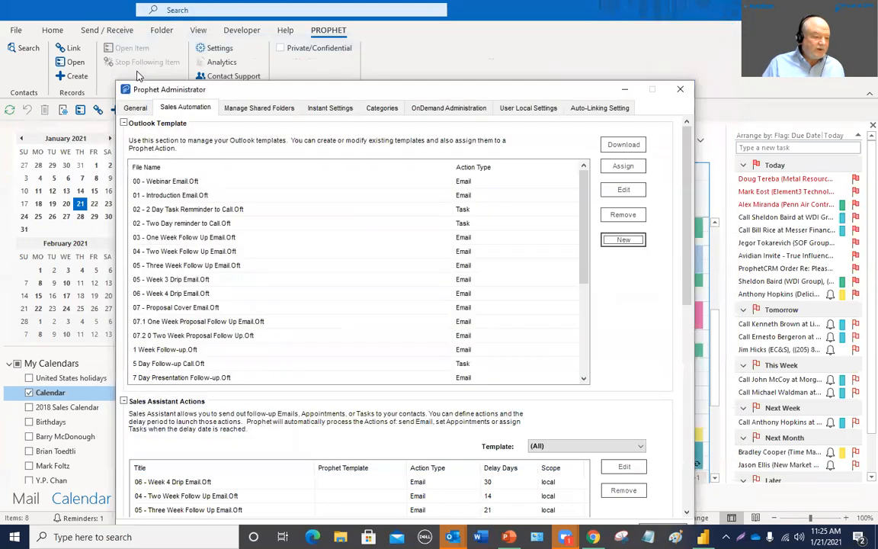
# - Start assigning the 00 - Webinar Email.Oft template to a new action and choose the Workflow Action type
pyautogui.click(187, 182)
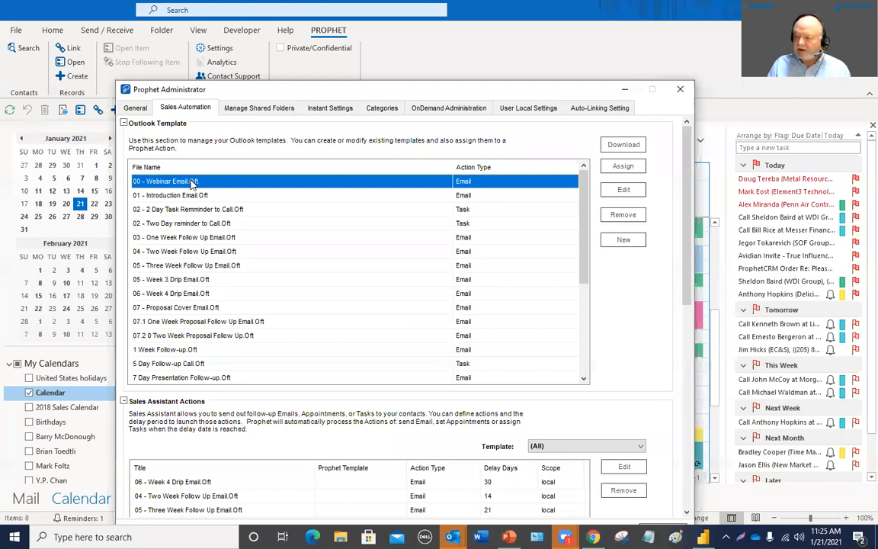
pyautogui.scroll(-2, 278, 347)
pyautogui.scroll(2, 278, 347)
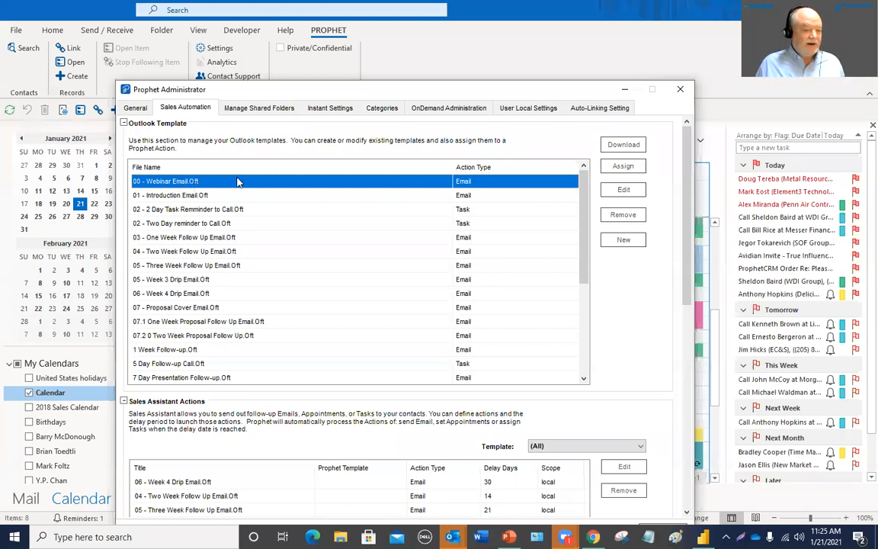
pyautogui.click(625, 169)
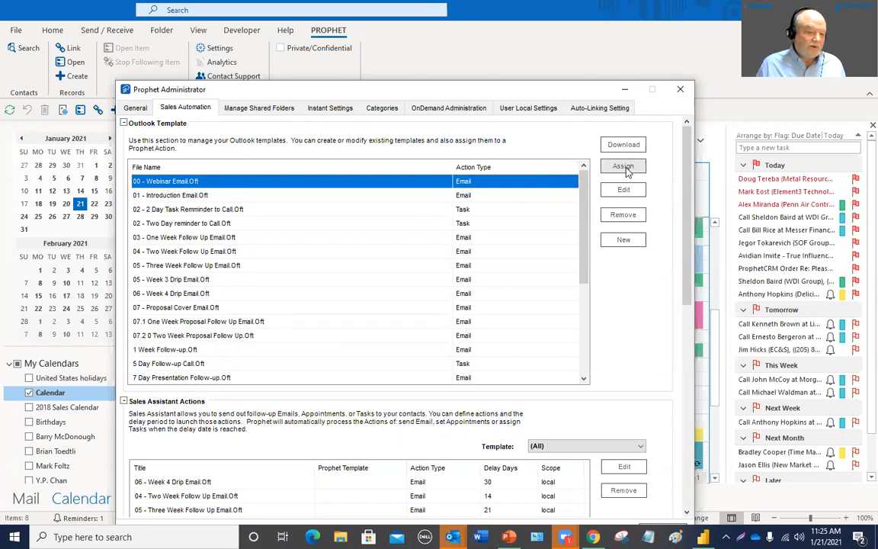
pyautogui.click(625, 168)
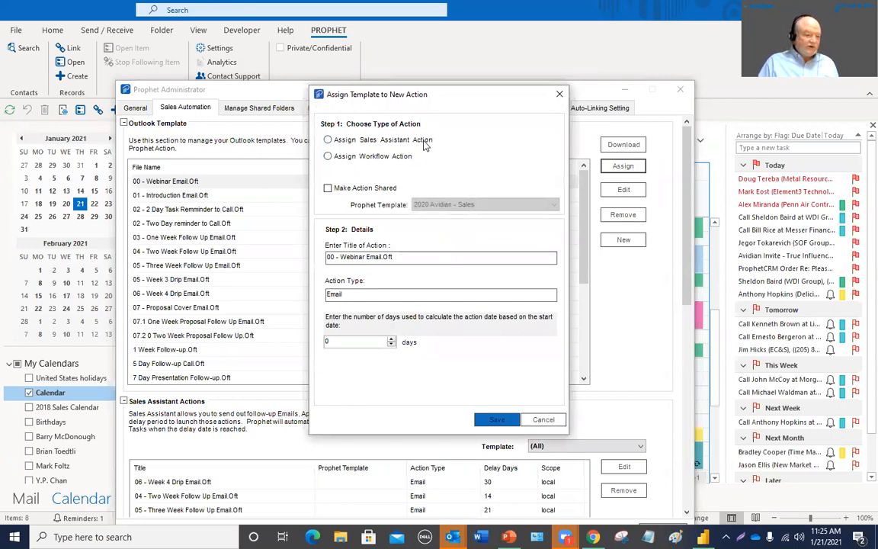
pyautogui.click(328, 156)
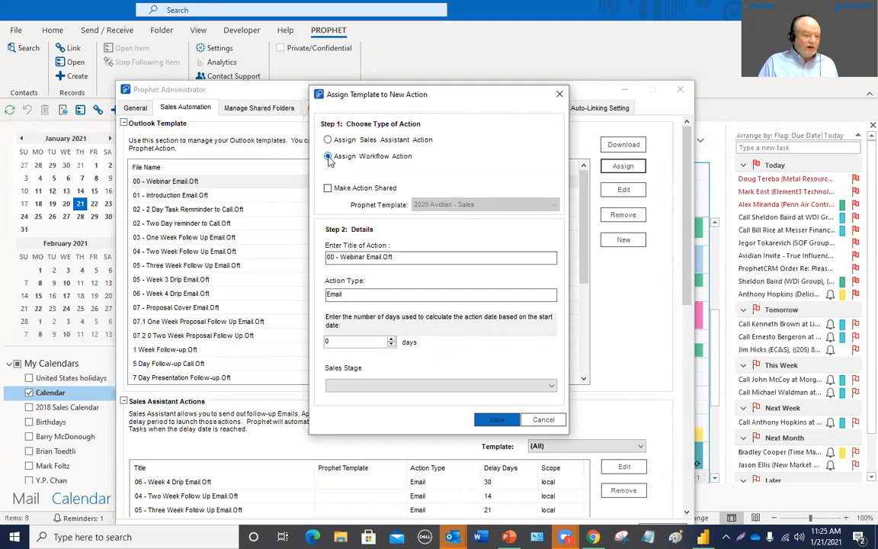
pyautogui.click(328, 141)
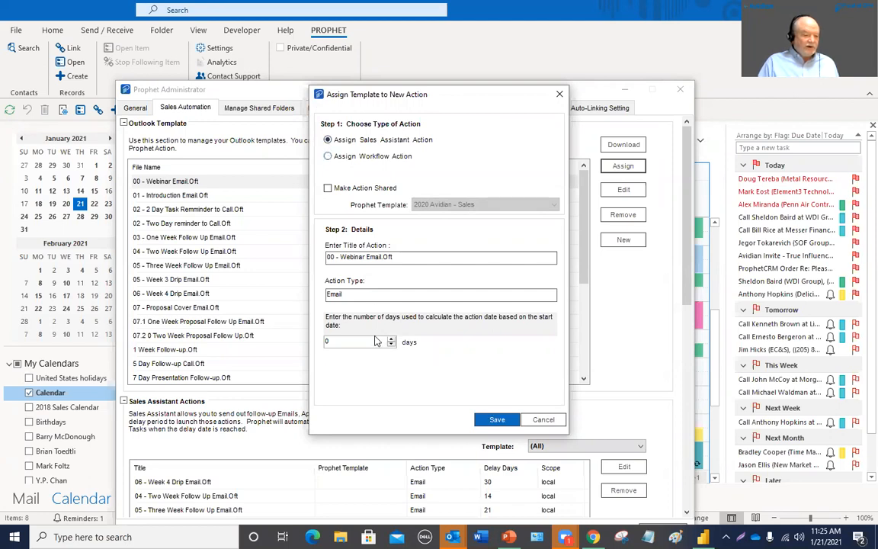
pyautogui.click(328, 156)
# - Set the workflow action's sales stage to 02 Qualifying/Discovery and save the assignment
pyautogui.click(368, 385)
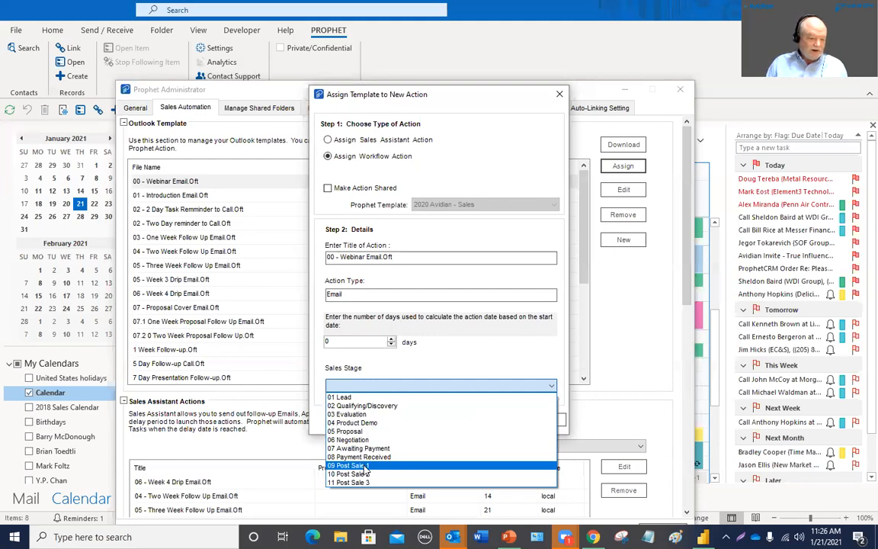
pyautogui.click(364, 405)
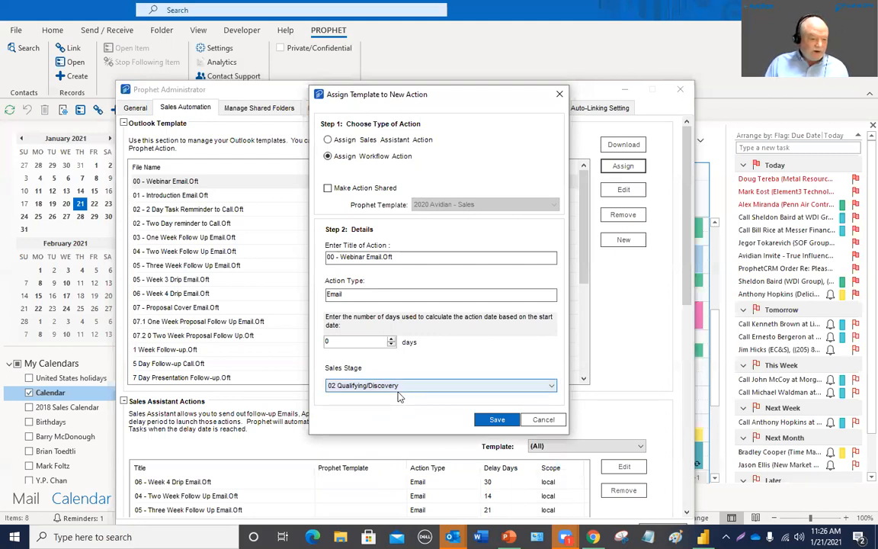
pyautogui.click(391, 388)
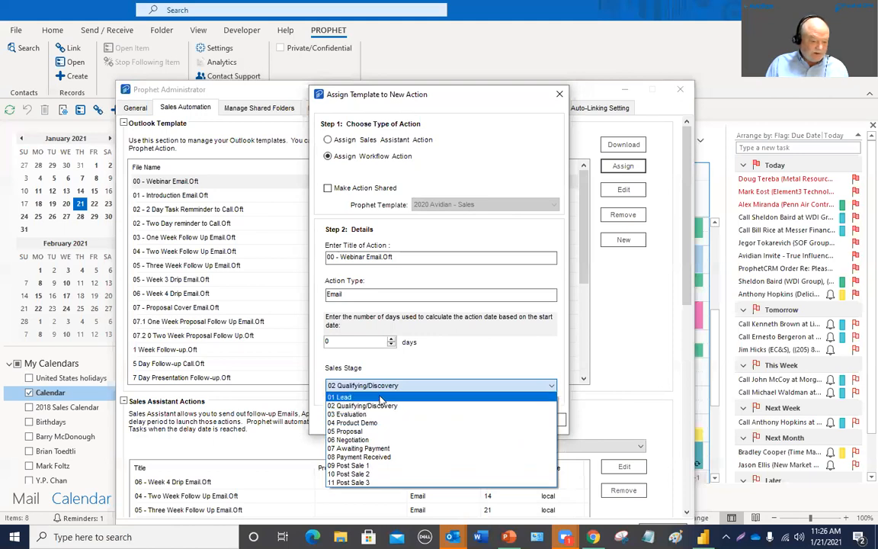
pyautogui.click(381, 397)
pyautogui.click(373, 387)
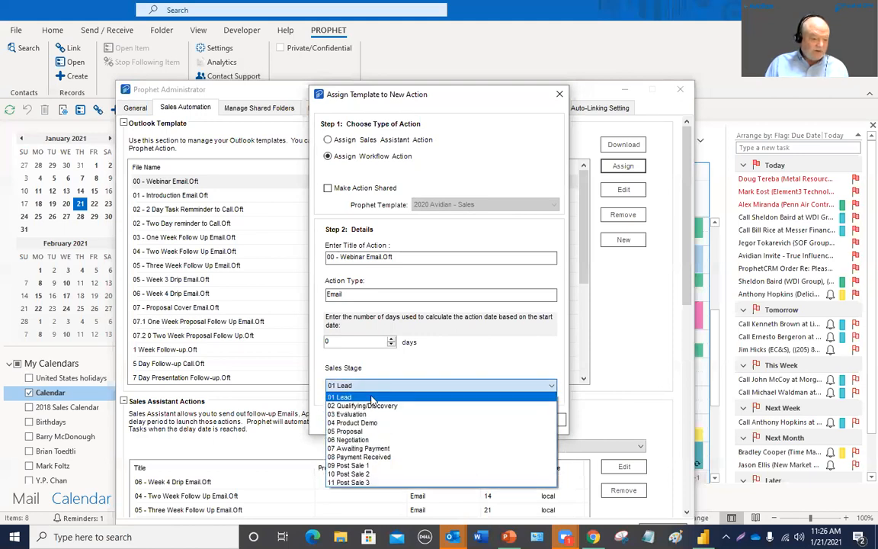
pyautogui.click(375, 405)
pyautogui.click(496, 420)
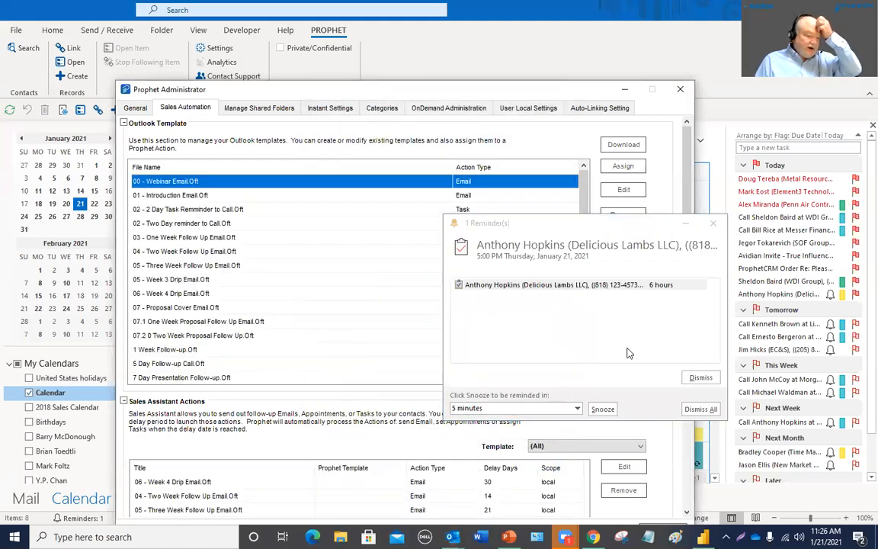
# - Dismiss all reminders and examine the Sales Assistant Actions and Workflow Actions lists
pyautogui.click(700, 409)
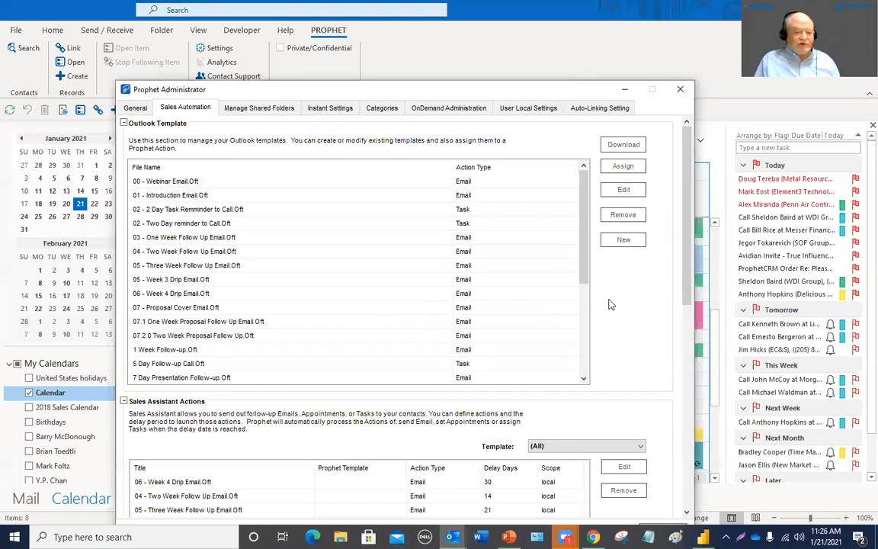
pyautogui.moveTo(685, 296); pyautogui.dragTo(686, 452)
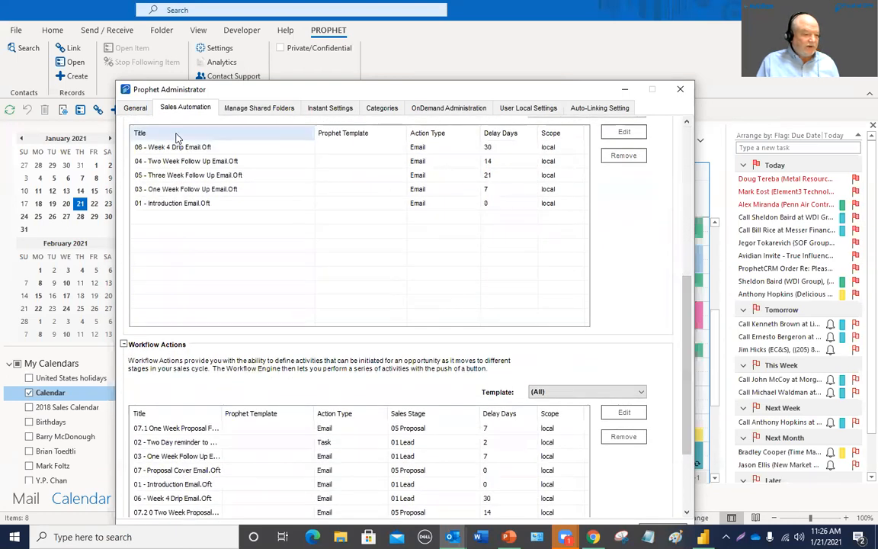
pyautogui.scroll(1, 681, 310)
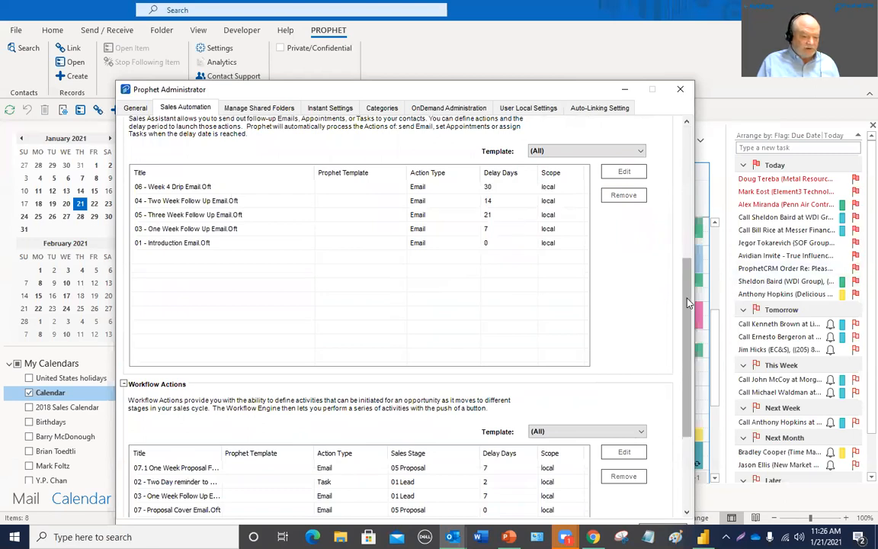
pyautogui.scroll(-4, 681, 373)
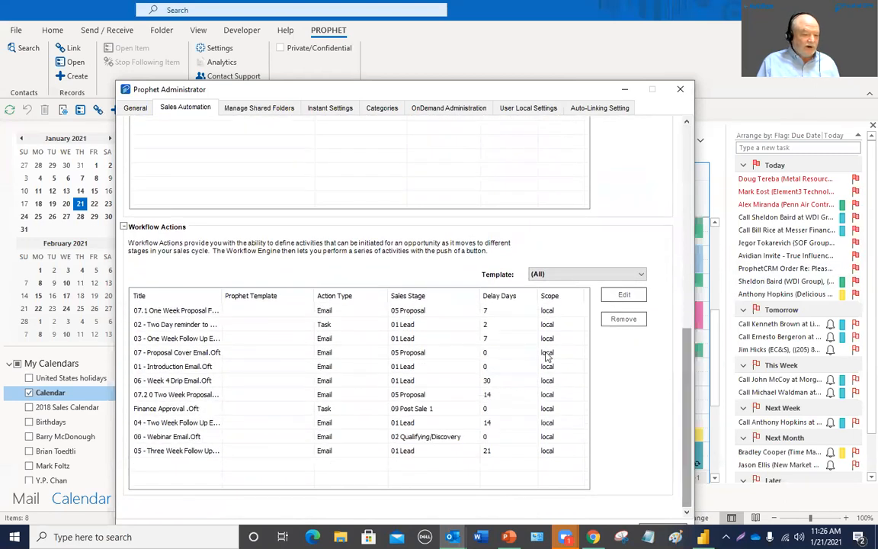
# - Widen the Title column of the Workflow Actions list, sort the actions by Delay Days, and close Prophet Administrator
pyautogui.click(183, 300)
pyautogui.click(181, 300)
pyautogui.click(181, 300)
pyautogui.moveTo(222, 297); pyautogui.dragTo(247, 297)
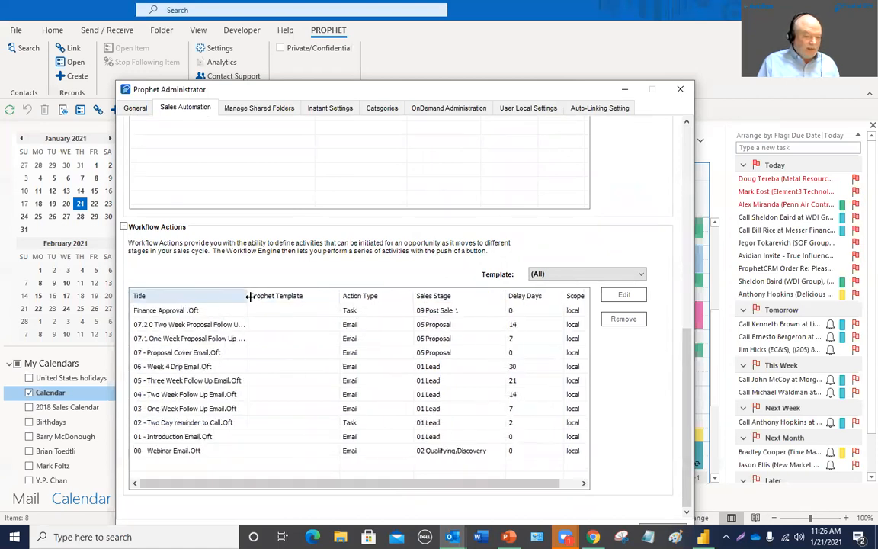
pyautogui.click(524, 301)
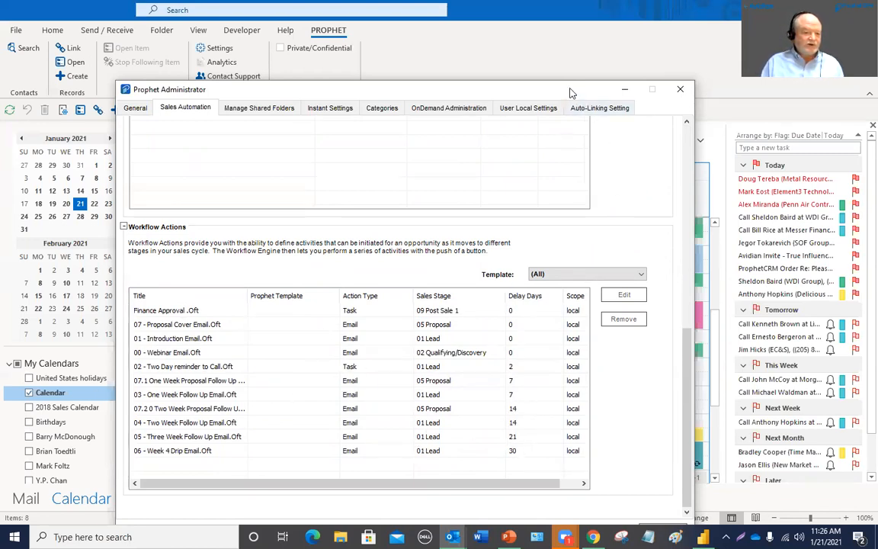
pyautogui.click(684, 91)
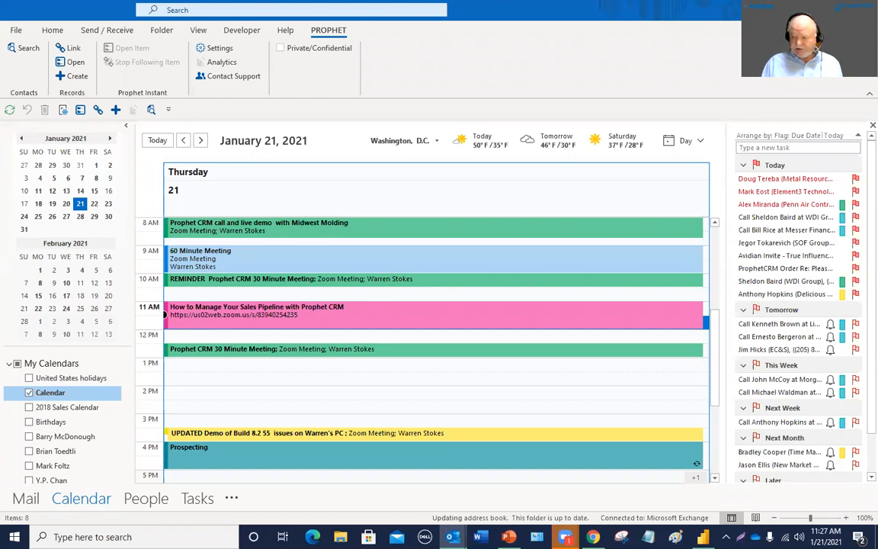
# - Switch from the calendar to the mail inbox and create a new email
pyautogui.click(167, 391)
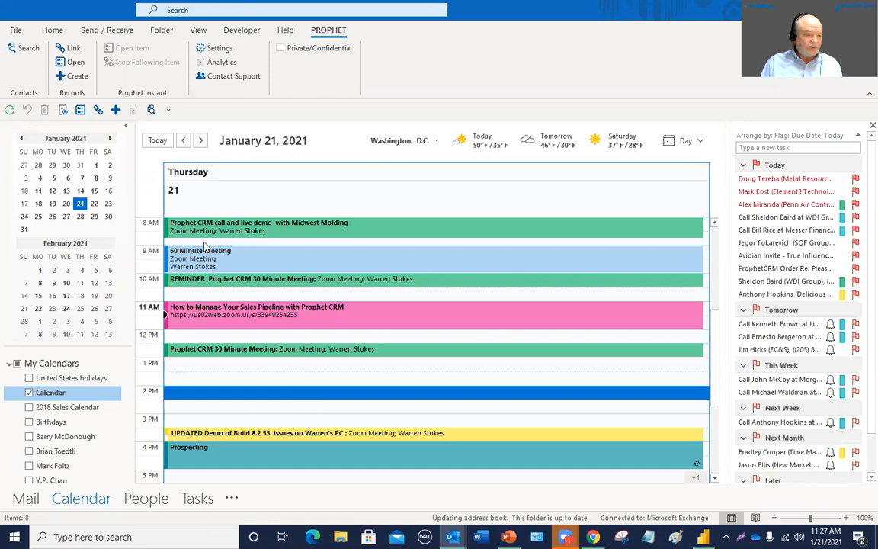
pyautogui.click(25, 498)
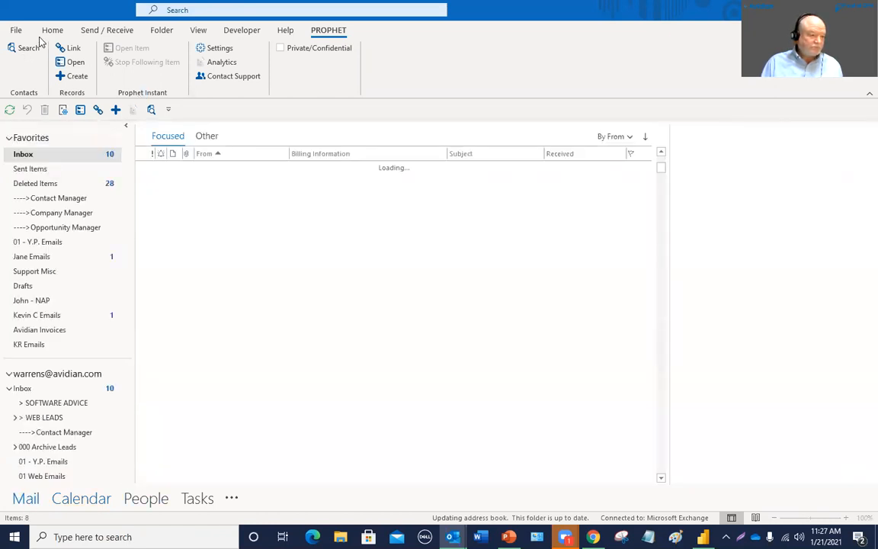
pyautogui.click(51, 30)
pyautogui.click(23, 50)
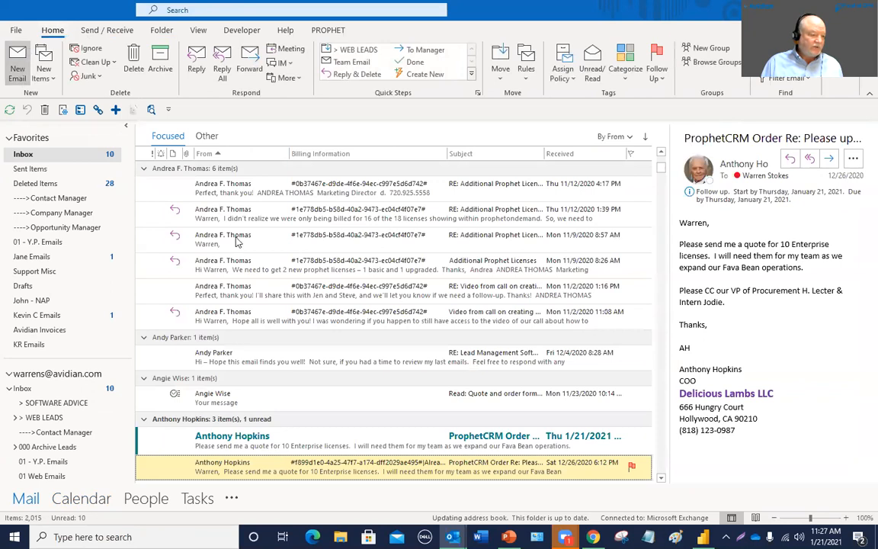
# - Replace the default signature in the email body with the saved "sig" text entry, and clear the inserted signature again
pyautogui.moveTo(333, 398)
pyautogui.mouseDown()
pyautogui.moveTo(50, 252)
pyautogui.moveTo(52, 262)
pyautogui.mouseUp()
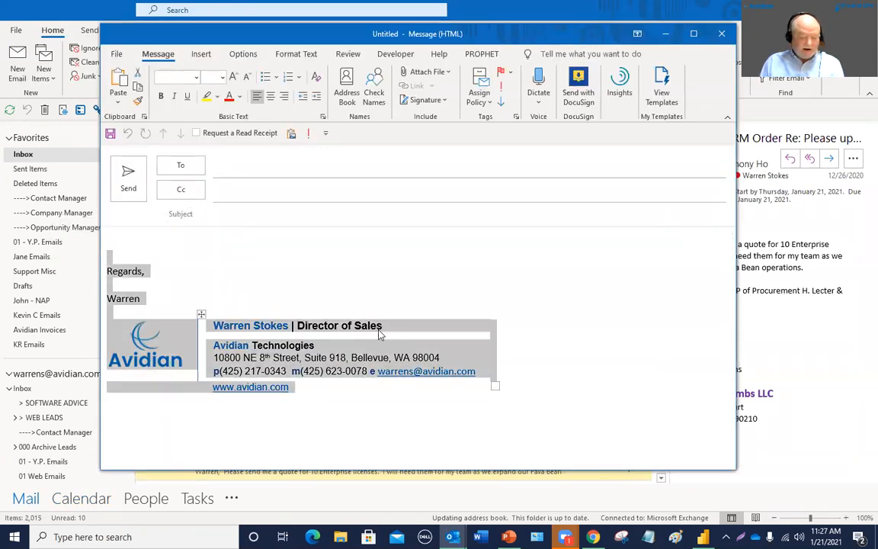
pyautogui.press('Delete')
pyautogui.write('s')
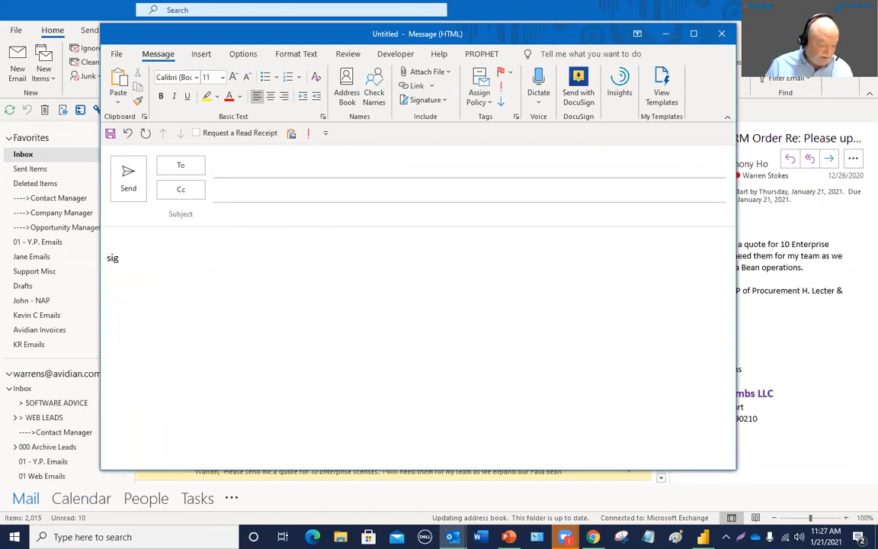
pyautogui.write('ig')
pyautogui.press('Return')
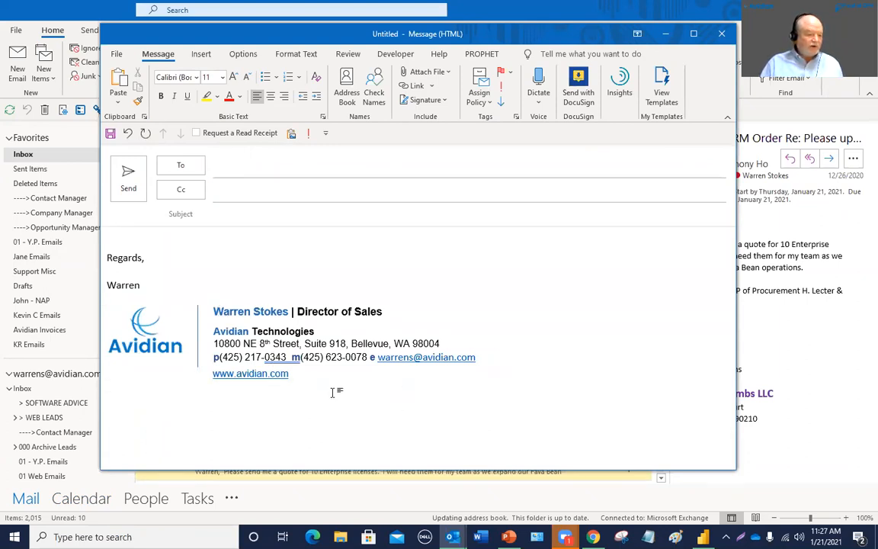
pyautogui.moveTo(297, 378); pyautogui.dragTo(88, 242)
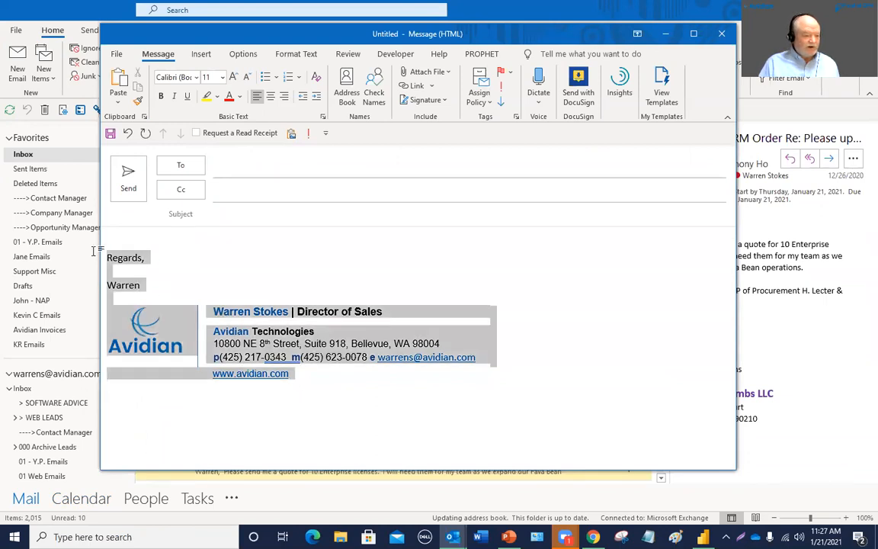
pyautogui.press('Delete')
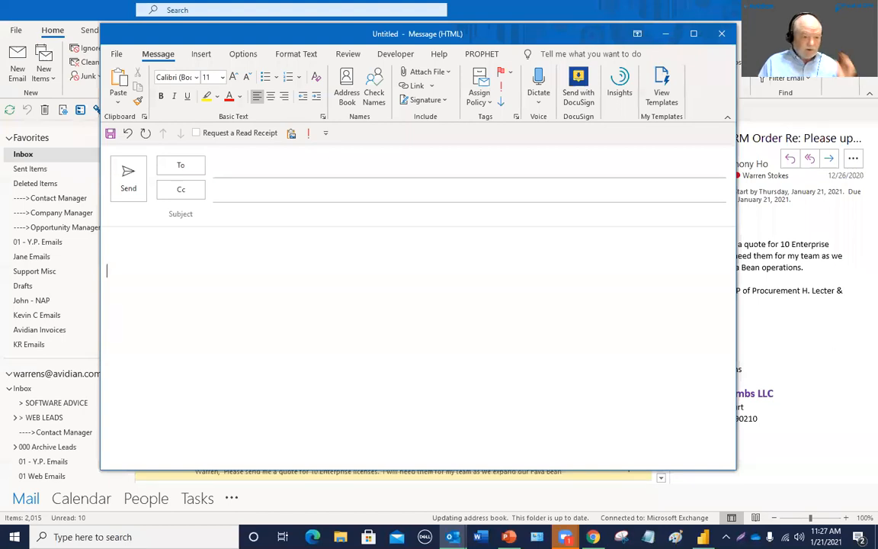
# - Try inserting the demo Quick Part into the empty email body, and undo the insertion
pyautogui.click(203, 57)
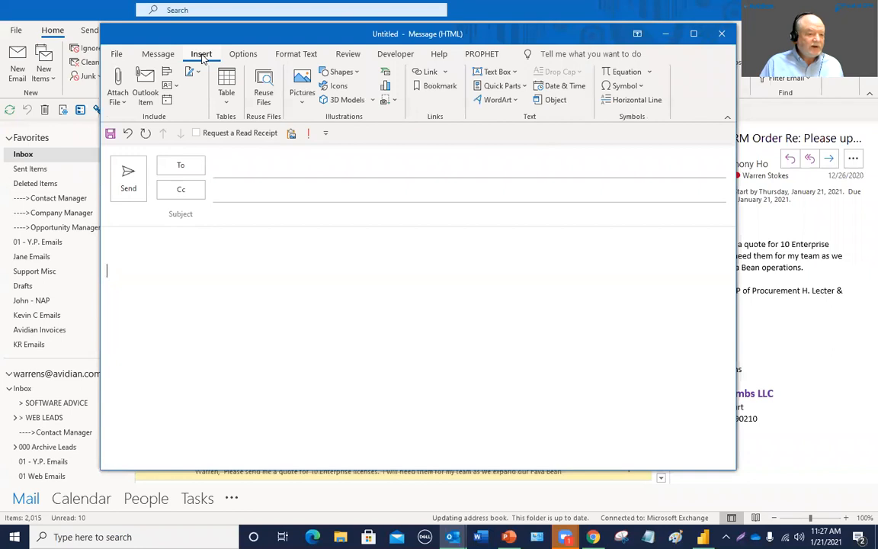
pyautogui.click(521, 86)
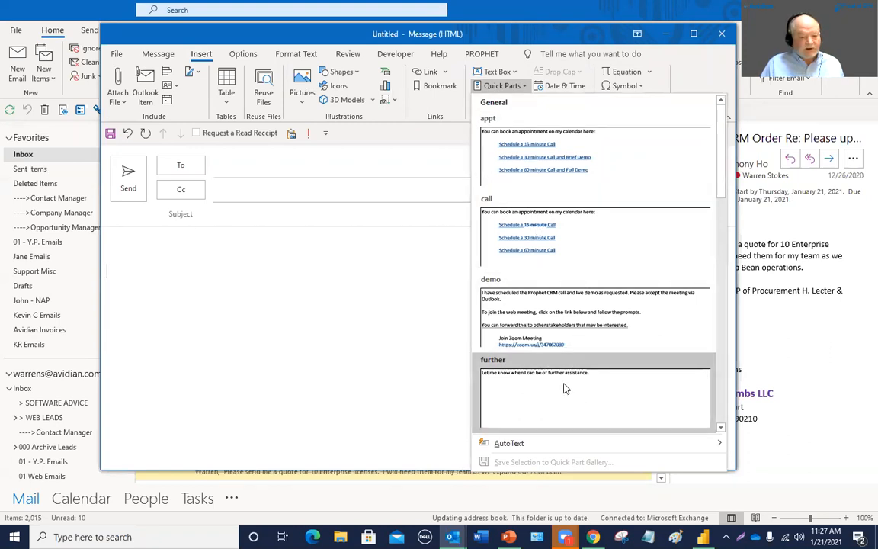
pyautogui.click(538, 311)
pyautogui.scroll(5, 518, 313)
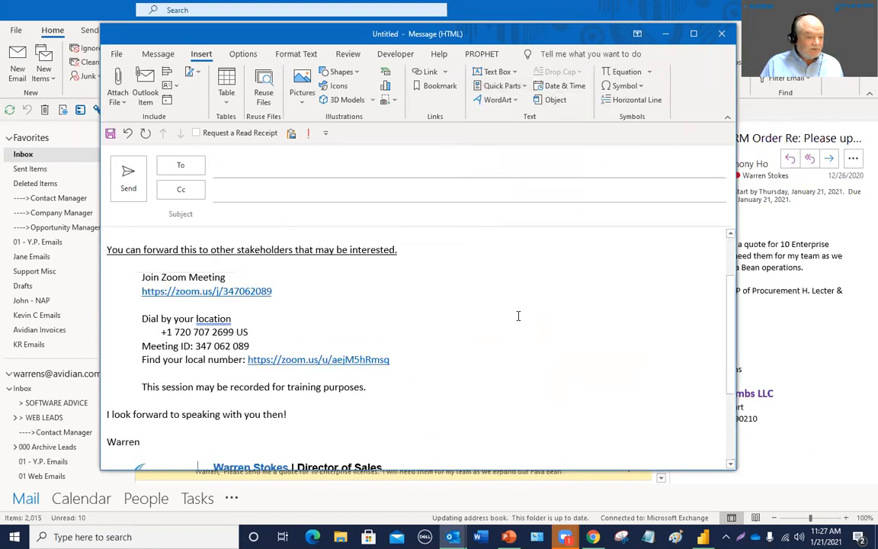
pyautogui.click(126, 134)
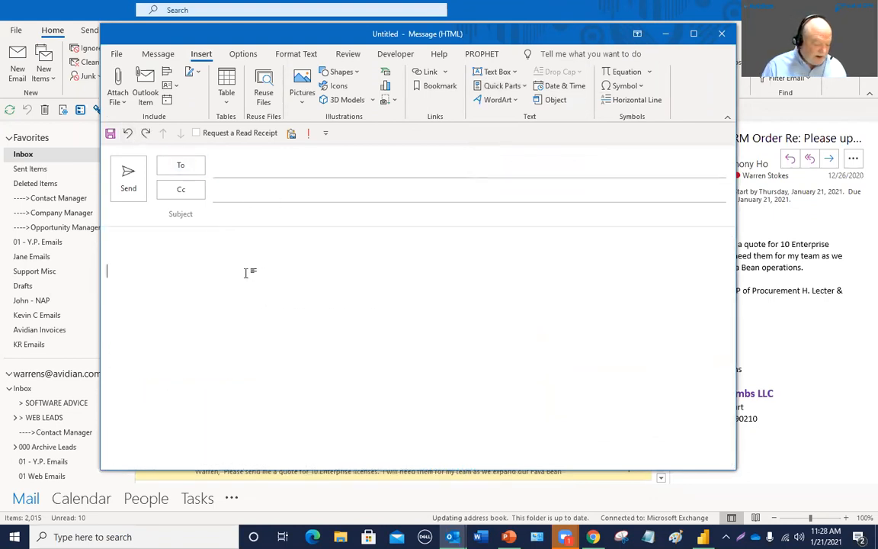
# - Insert the saved "sig" text entry in the empty email body, and clear the inserted signature again
pyautogui.write('s')
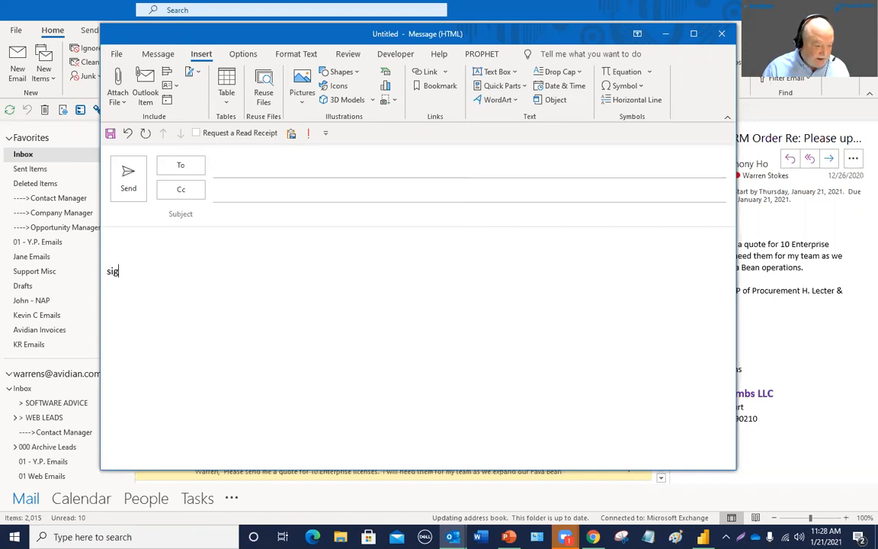
pyautogui.write('ig')
pyautogui.press('Return')
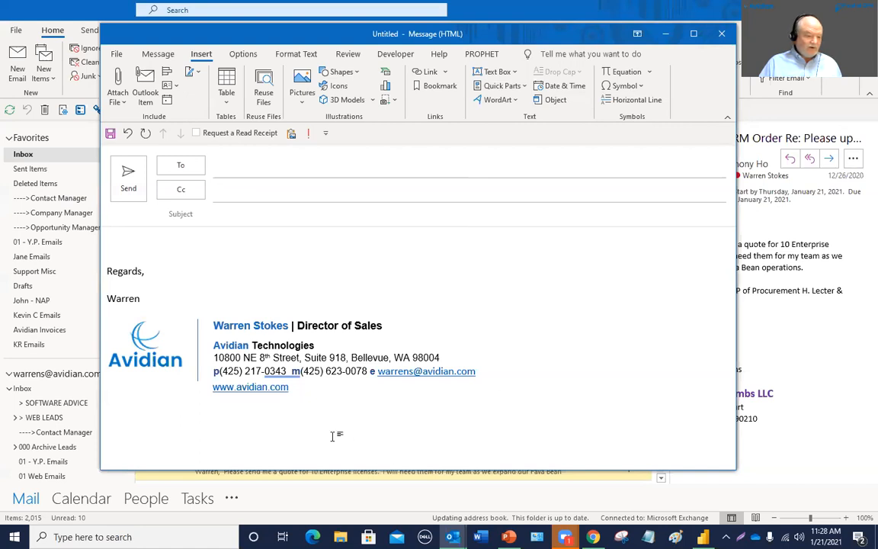
pyautogui.moveTo(298, 387); pyautogui.dragTo(72, 264)
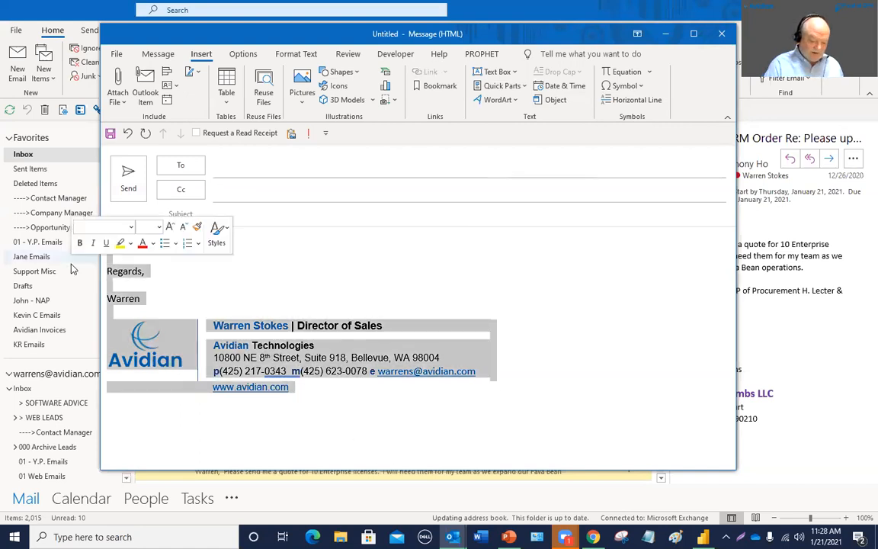
pyautogui.press('Delete')
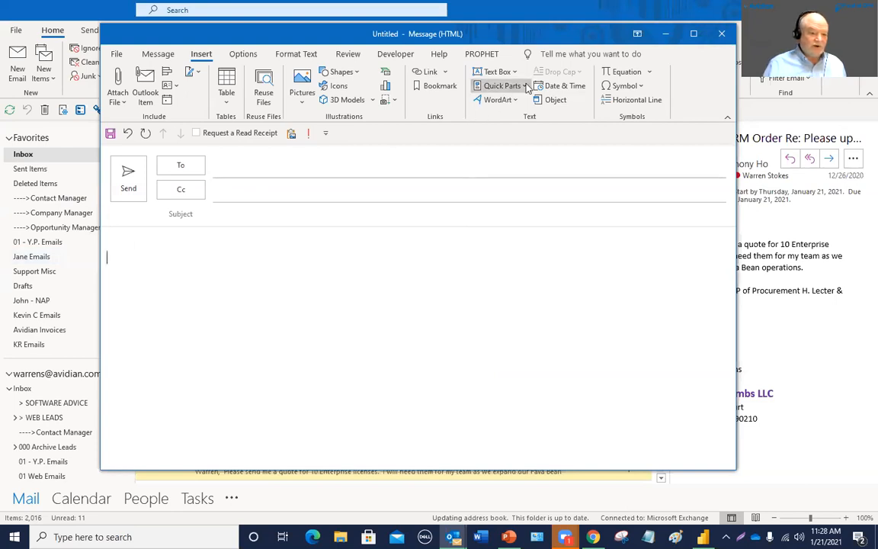
# - Insert the "further" Quick Part in the email body, followed by the saved "sig" text entry
pyautogui.click(500, 86)
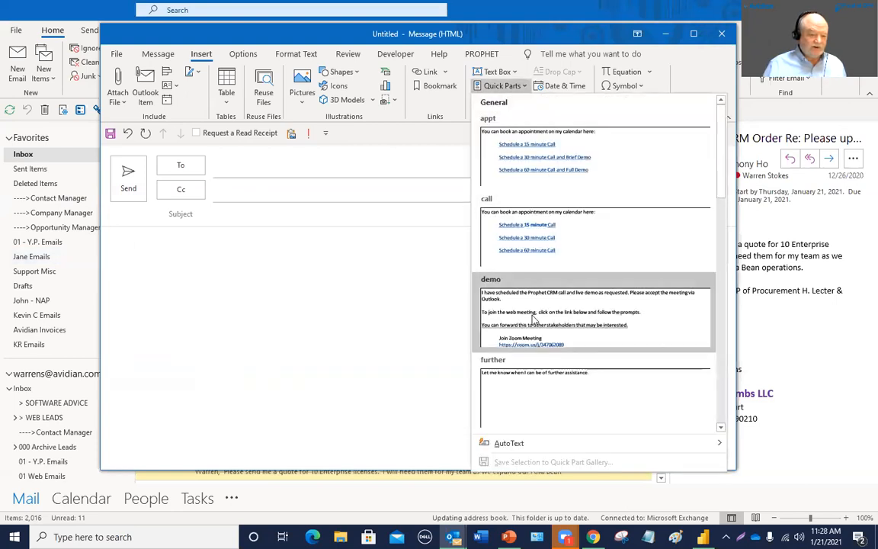
pyautogui.click(517, 385)
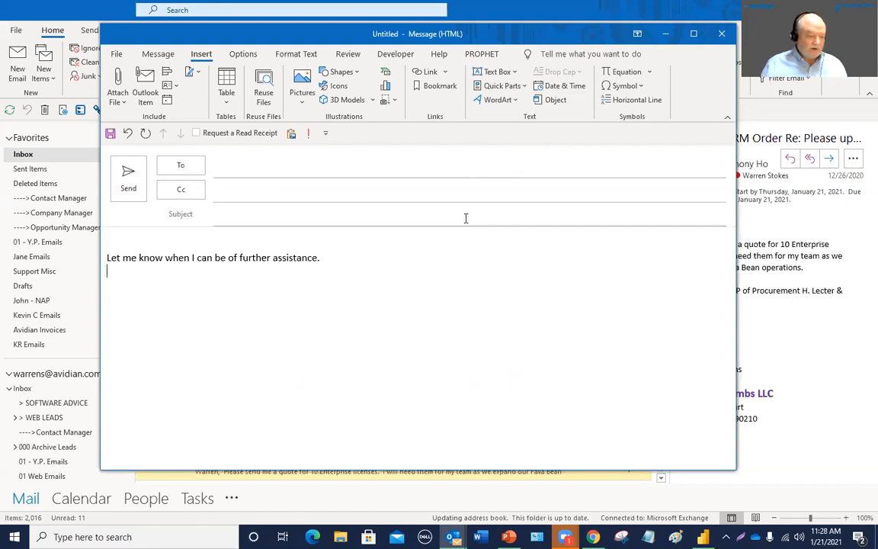
pyautogui.write('sig')
pyautogui.press('F3')
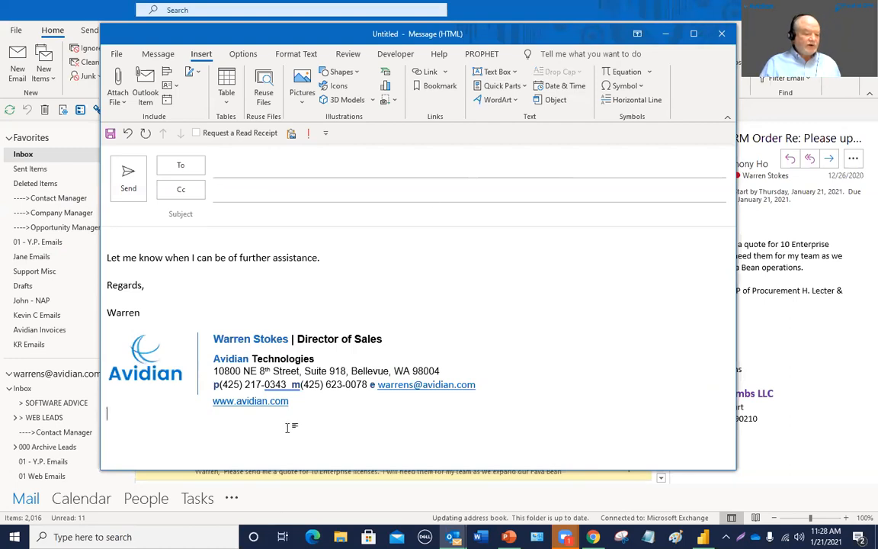
# - Clear the whole email body and close the untitled message
pyautogui.moveTo(294, 406)
pyautogui.mouseDown()
pyautogui.moveTo(107, 283)
pyautogui.moveTo(77, 244)
pyautogui.mouseUp()
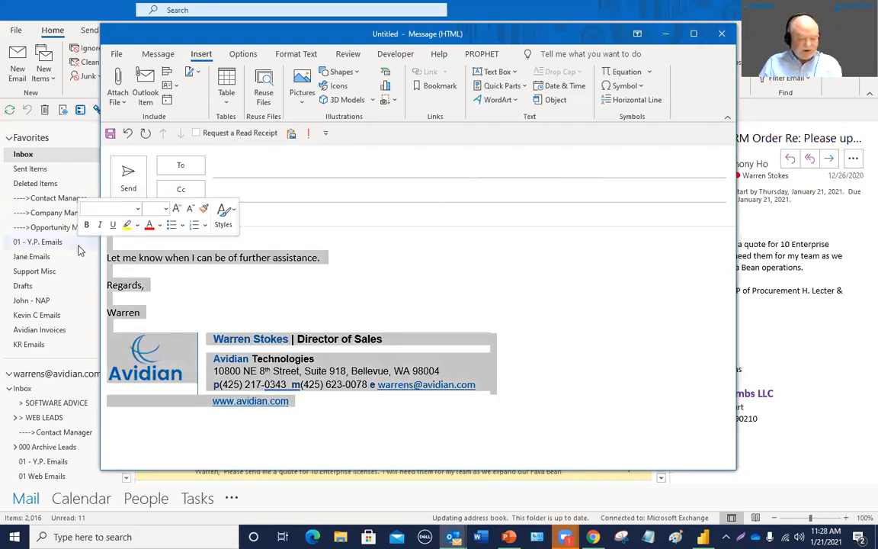
pyautogui.press('Delete')
pyautogui.click(726, 37)
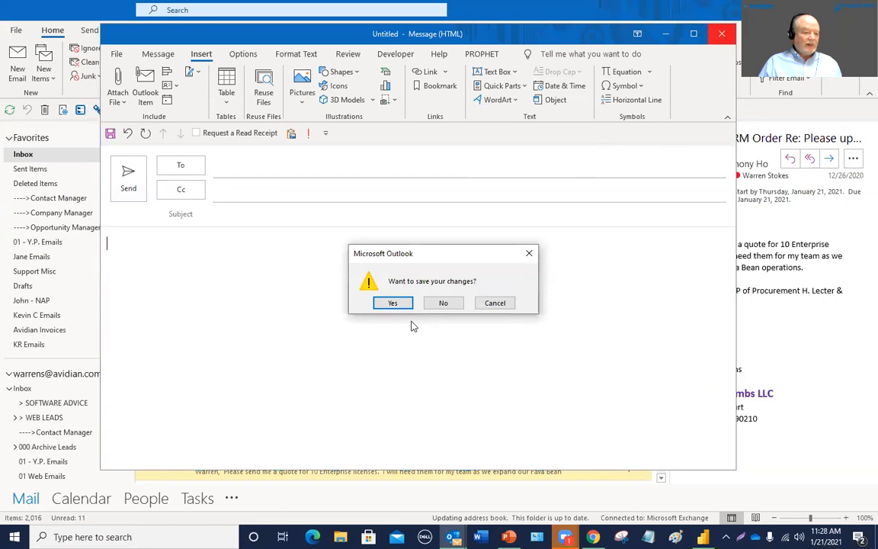
pyautogui.click(393, 273)
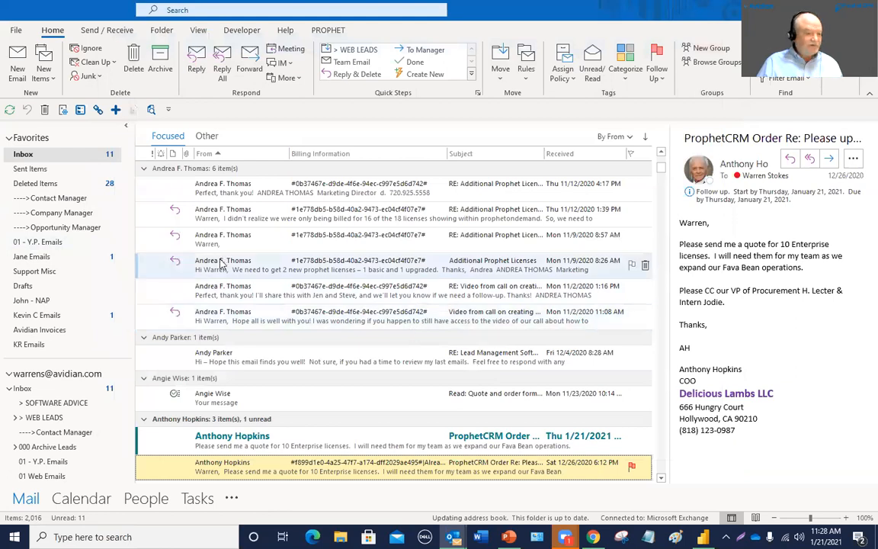
# - Bring the already open contact window for the COO of Delicious Lambs LLC to the front
pyautogui.scroll(-3, 268, 412)
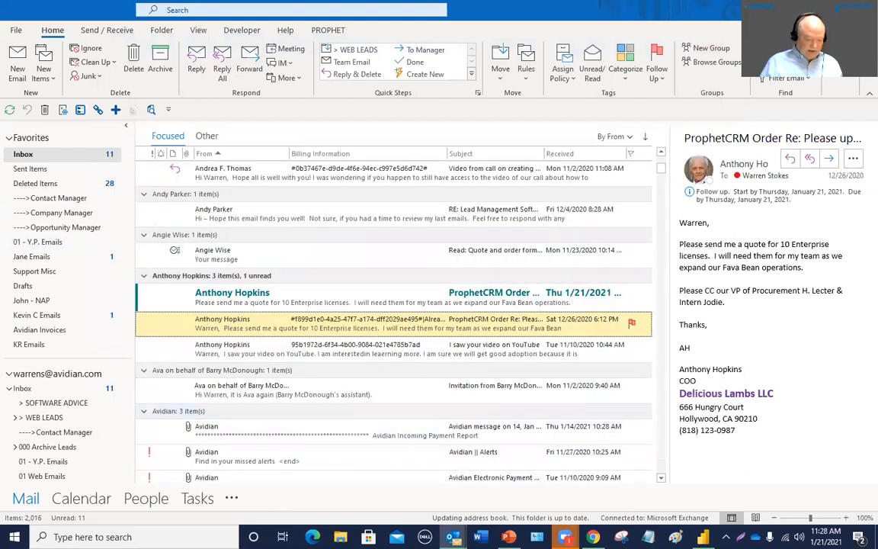
pyautogui.hotkey('alt', 'Tab')
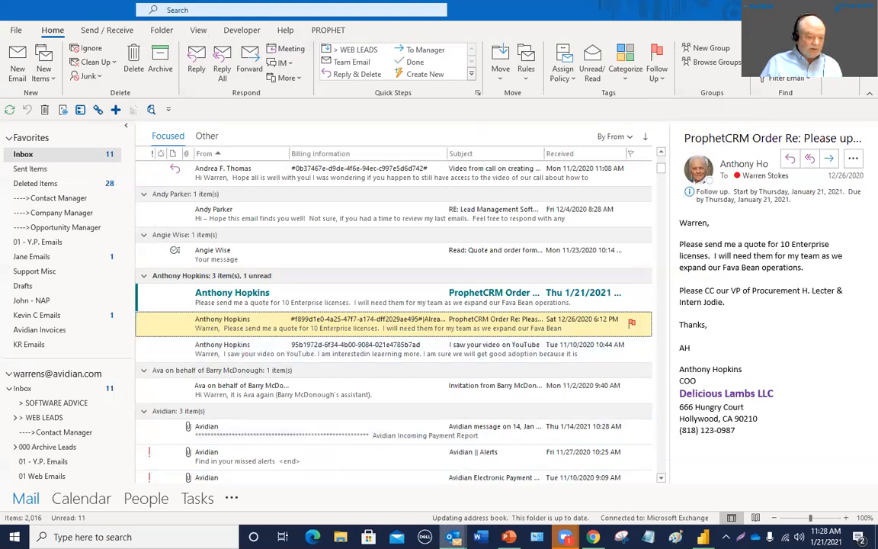
pyautogui.moveTo(453, 536)
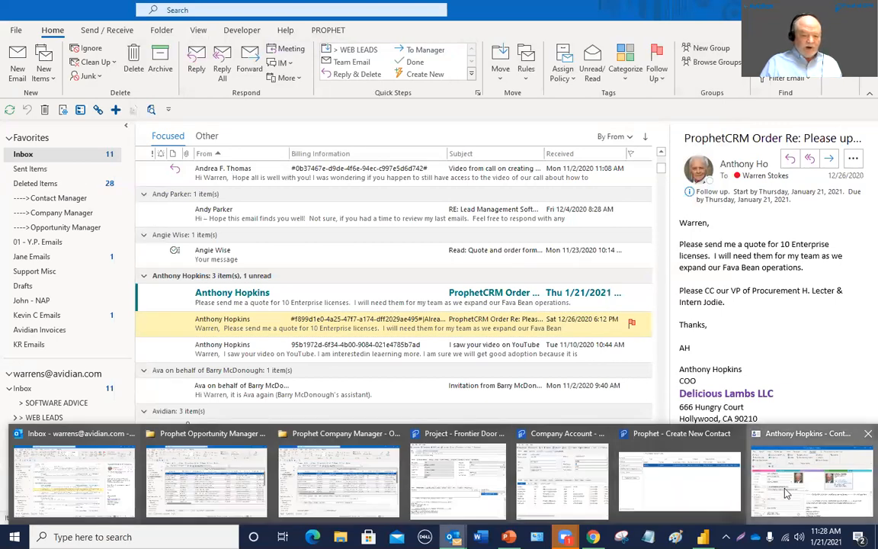
pyautogui.click(731, 491)
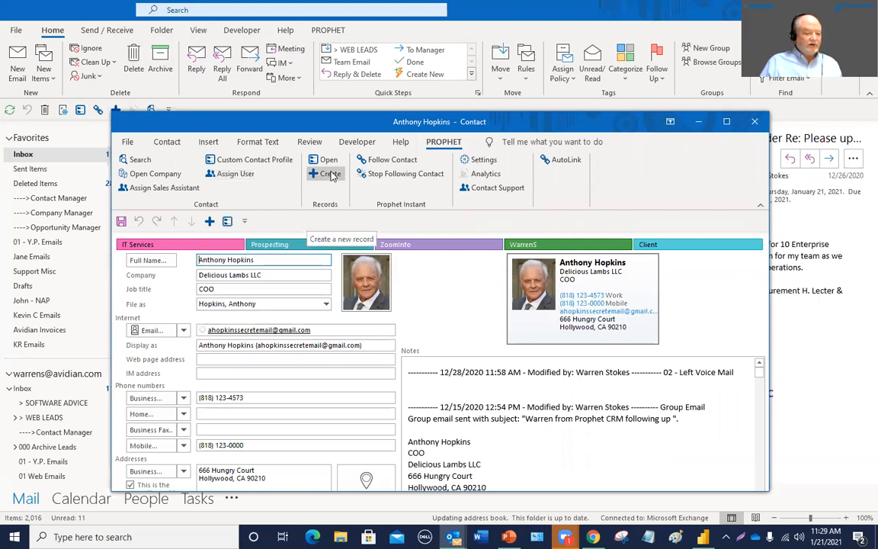
# - Move the contact window's Quick Access Toolbar above the ribbon and back below it
pyautogui.click(164, 143)
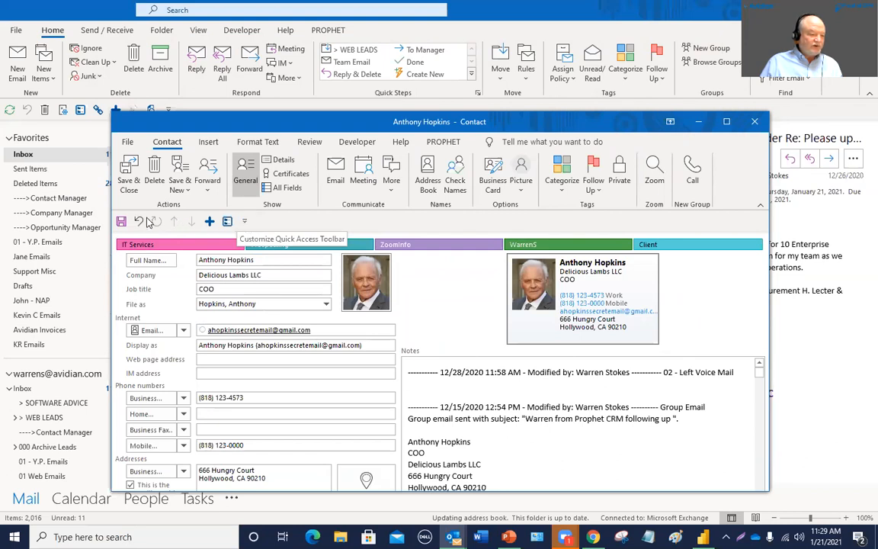
pyautogui.click(245, 223)
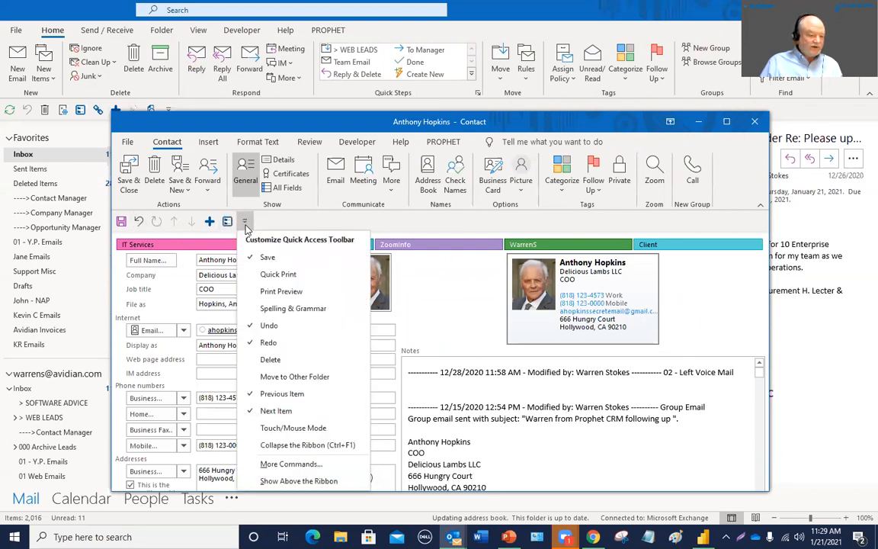
pyautogui.click(298, 480)
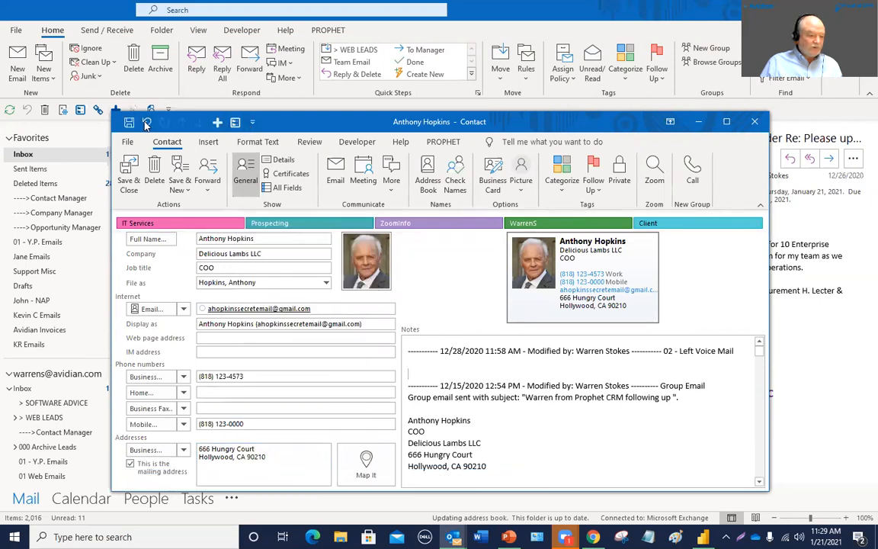
pyautogui.click(254, 123)
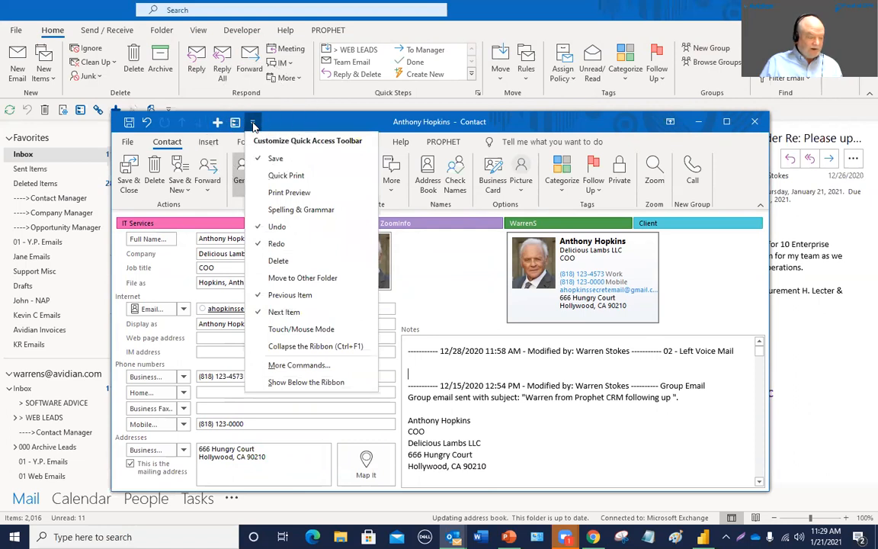
pyautogui.click(301, 382)
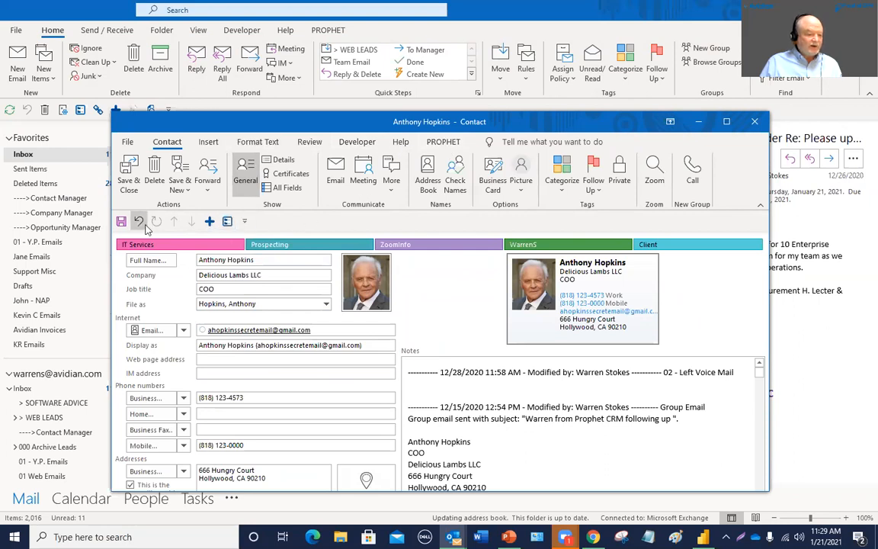
# - Add the Follow Contact, Assign User and Save & Close commands to the contact window's Quick Access Toolbar
pyautogui.click(443, 142)
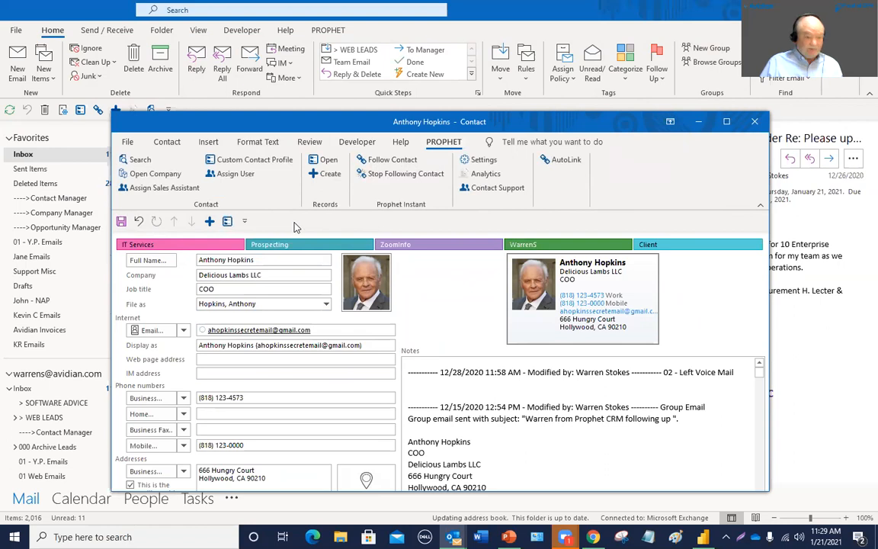
pyautogui.rightClick(386, 165)
pyautogui.click(435, 170)
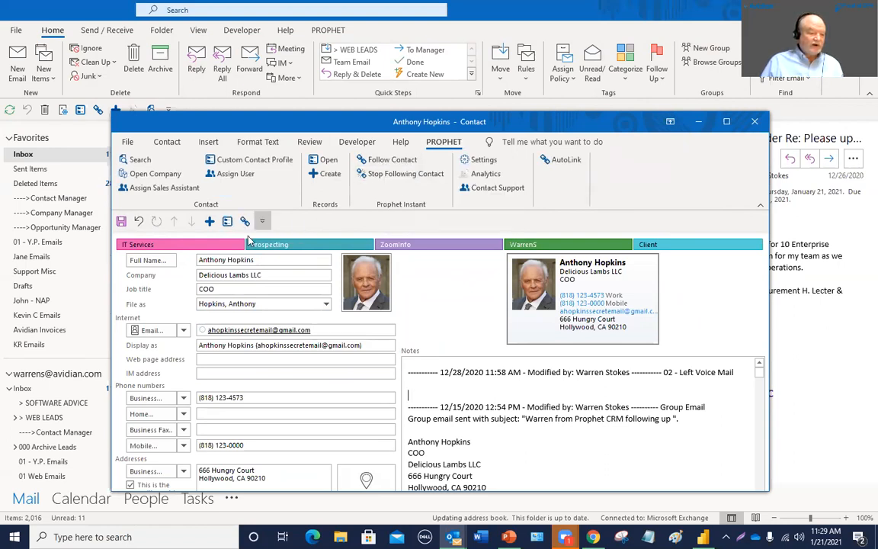
pyautogui.rightClick(236, 173)
pyautogui.click(278, 183)
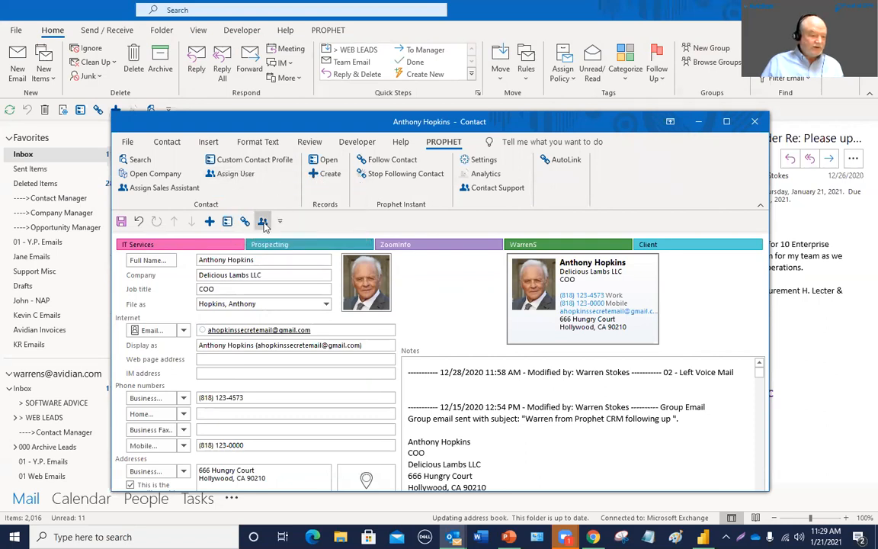
pyautogui.click(168, 143)
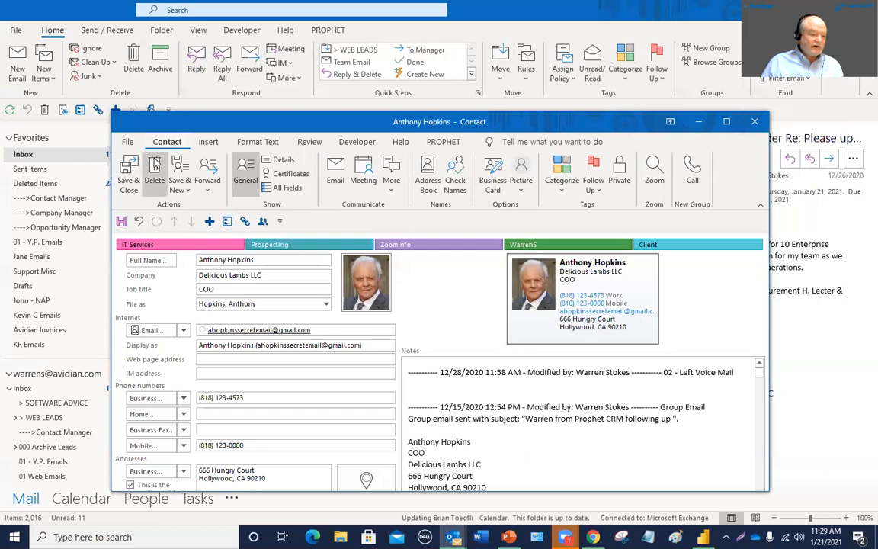
pyautogui.rightClick(129, 175)
pyautogui.click(171, 181)
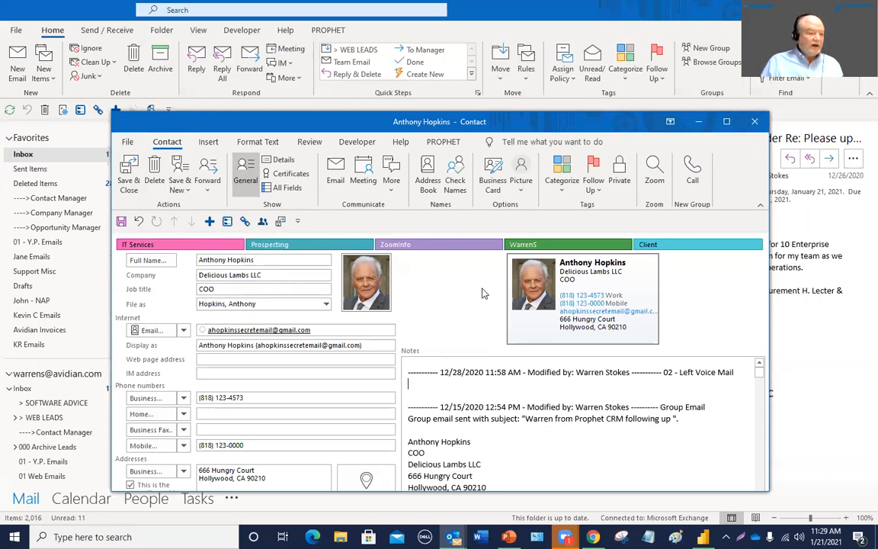
# - Review the Prophet commands available for the contact, and save and close the contact record
pyautogui.click(441, 143)
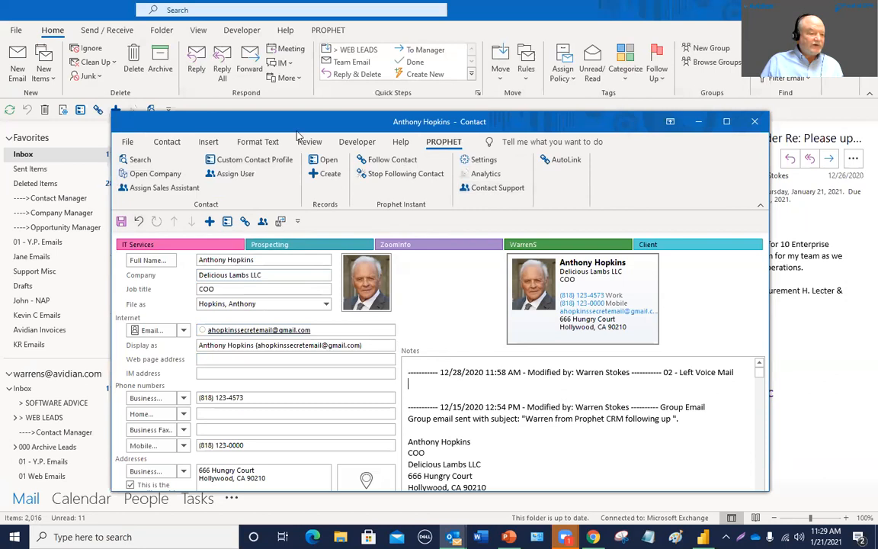
pyautogui.click(430, 393)
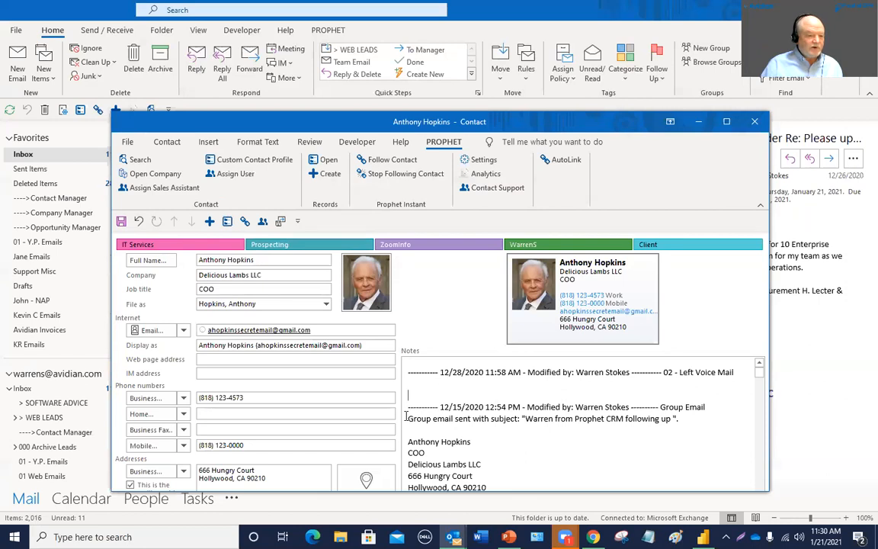
pyautogui.click(167, 142)
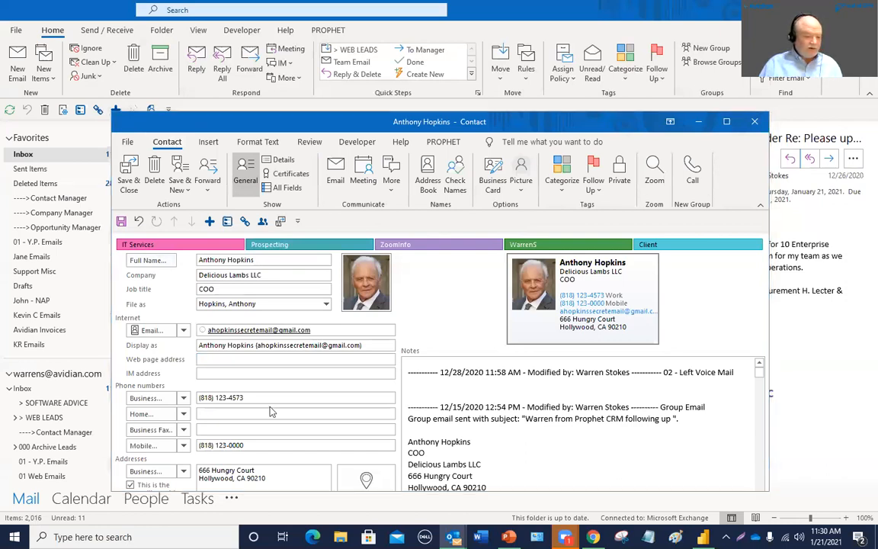
pyautogui.click(126, 169)
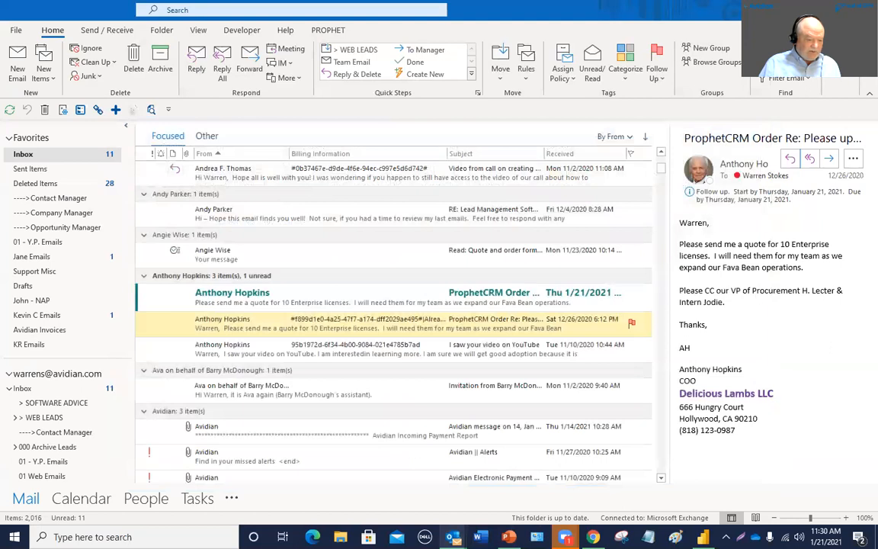
# - Open the ABC Supply Co Inauguration Training Program opportunity from Prophet Opportunity Manager, view its Follow command, and close the record
pyautogui.moveTo(453, 537)
pyautogui.click(281, 476)
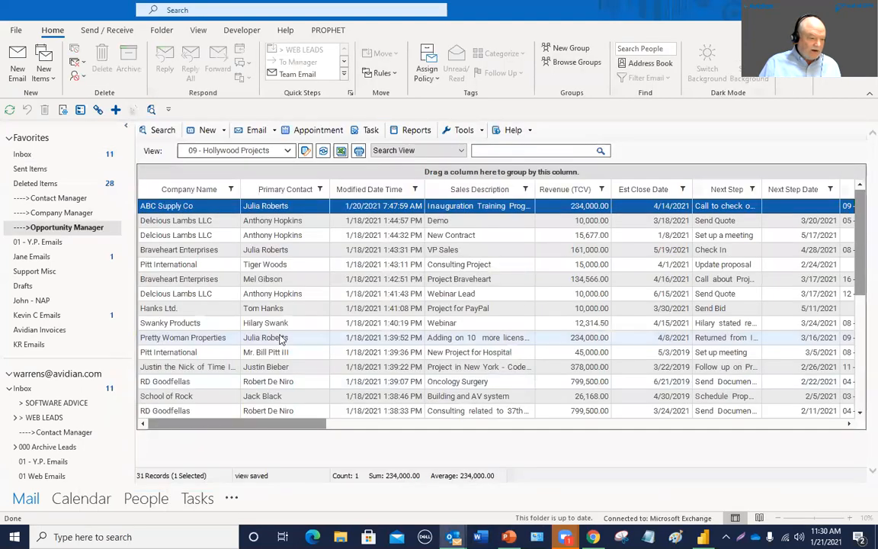
pyautogui.doubleClick(254, 212)
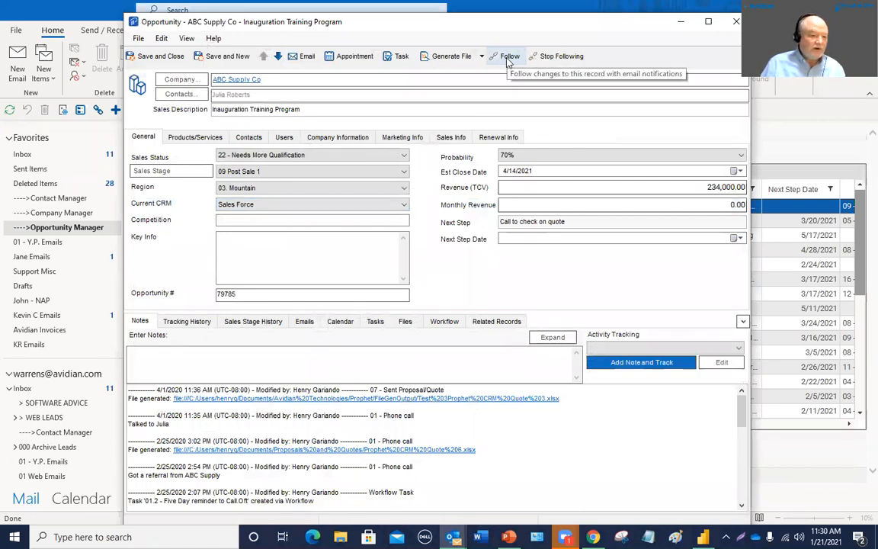
pyautogui.click(736, 23)
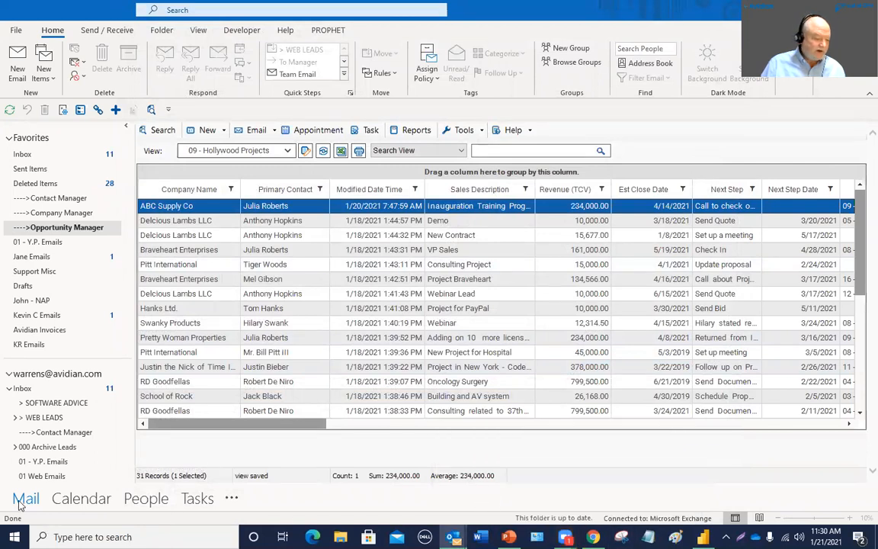
# - Open Monday's DW_6 Users opportunity notification from the first subfolder of Change Alerts to read what changed
pyautogui.scroll(-3, 33, 457)
pyautogui.scroll(-1, 33, 457)
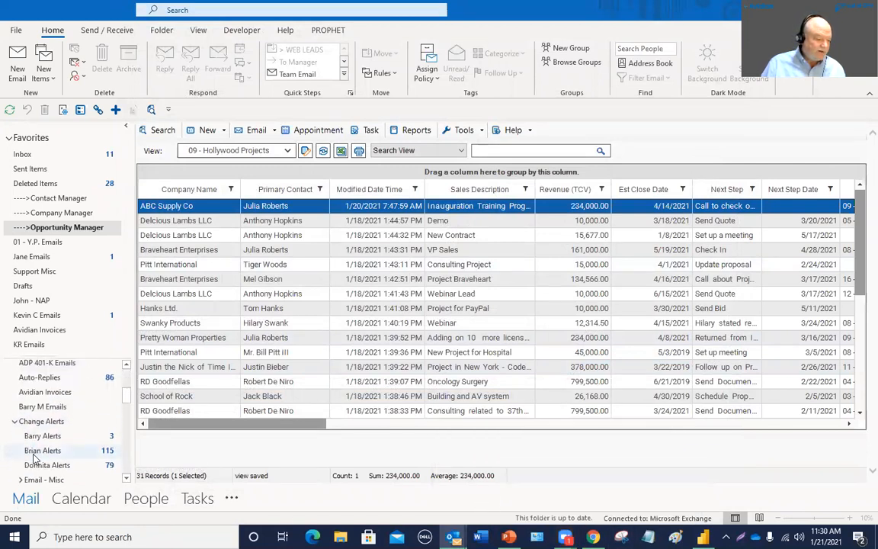
pyautogui.click(45, 433)
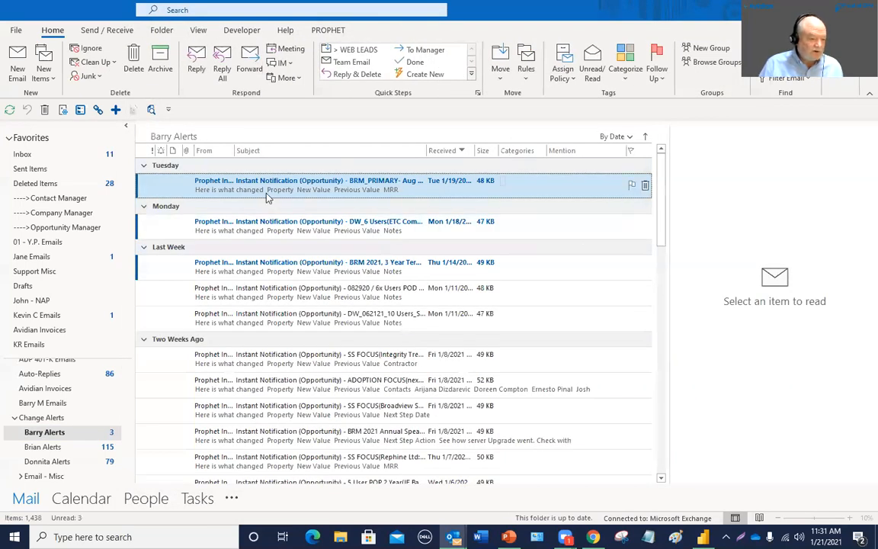
pyautogui.click(345, 227)
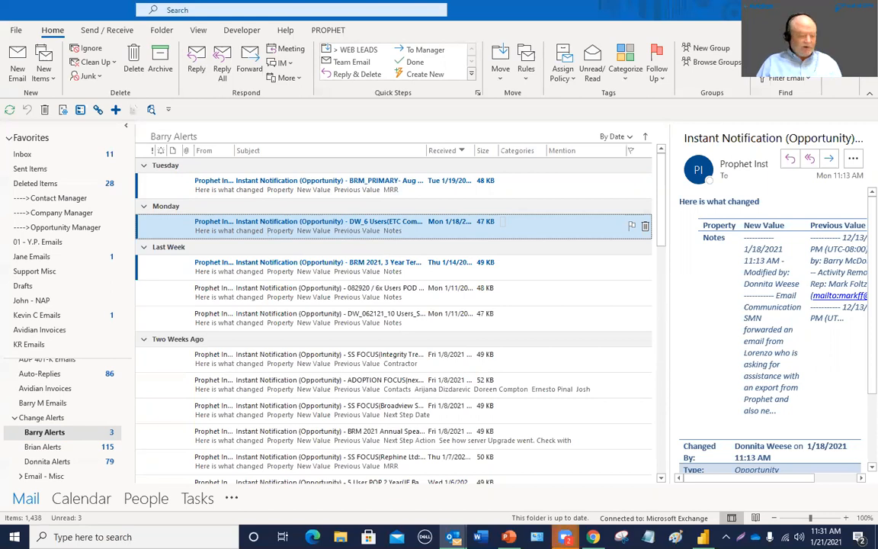
pyautogui.press('Return')
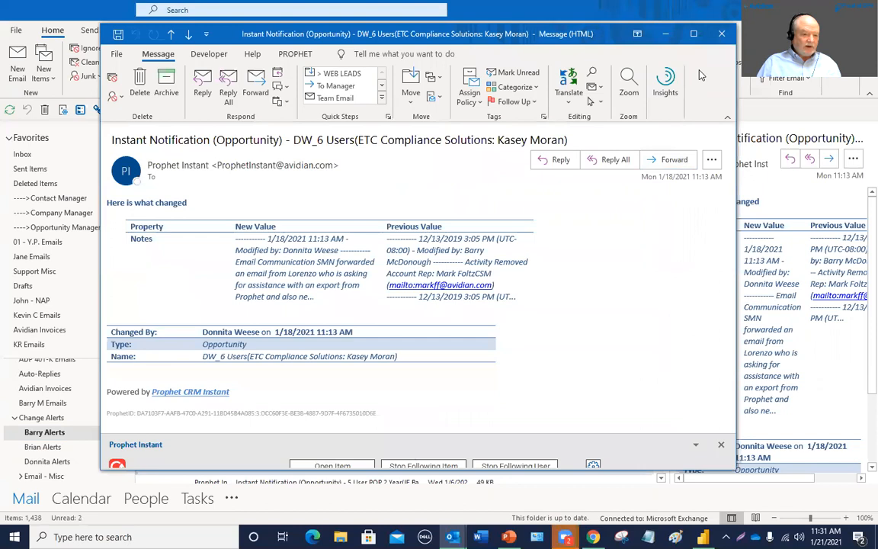
# - Close the DW_6 Users notification and switch to PowerPoint to view the Actionalable Insight! slide
pyautogui.click(721, 34)
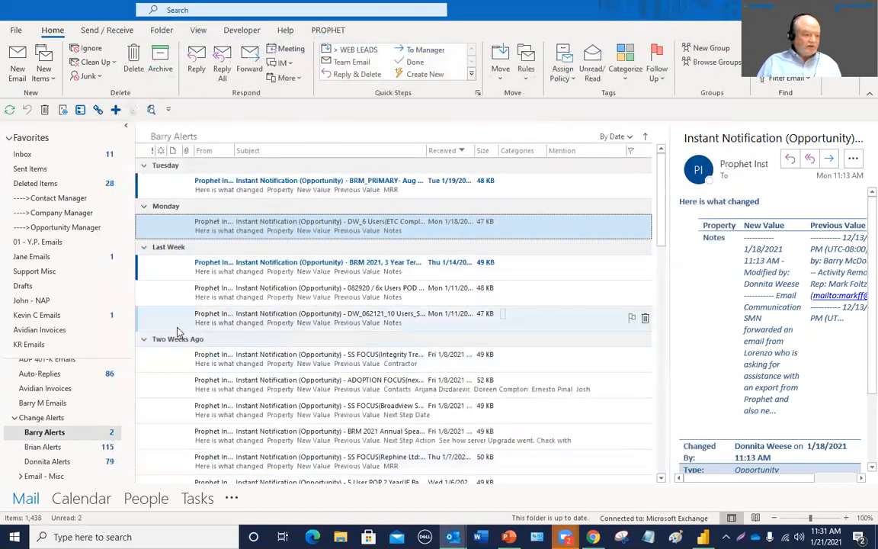
pyautogui.click(451, 536)
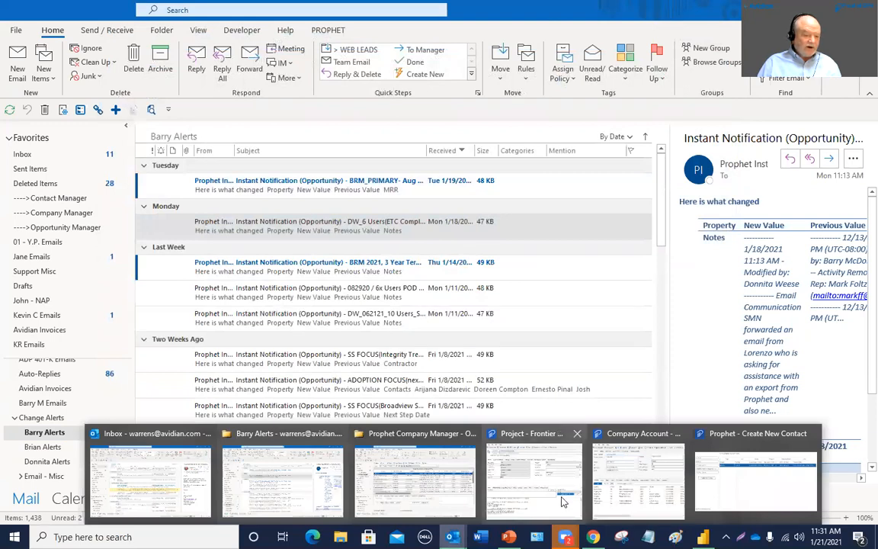
pyautogui.click(598, 476)
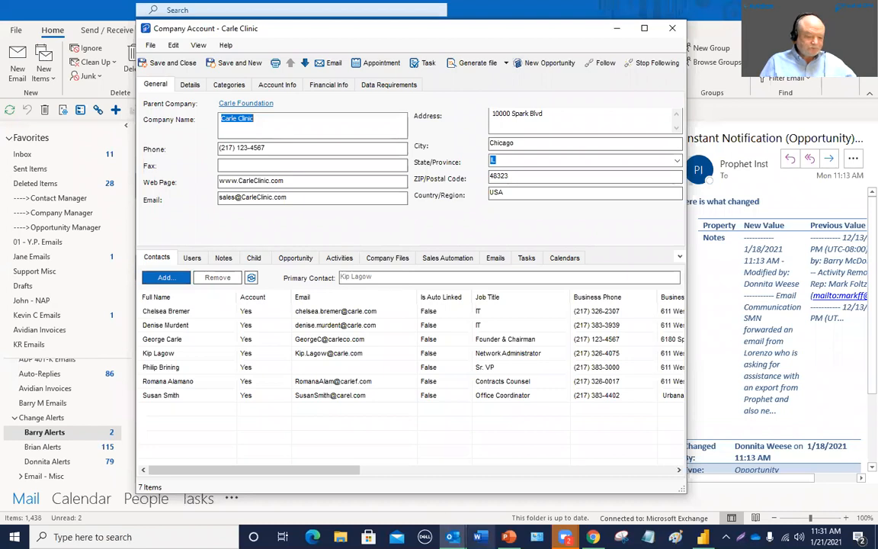
pyautogui.click(509, 536)
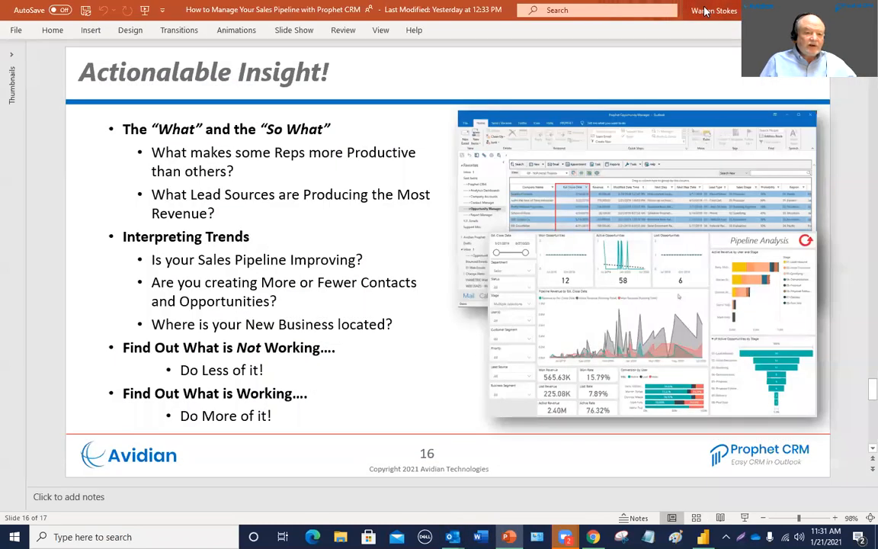
pyautogui.click(808, 9)
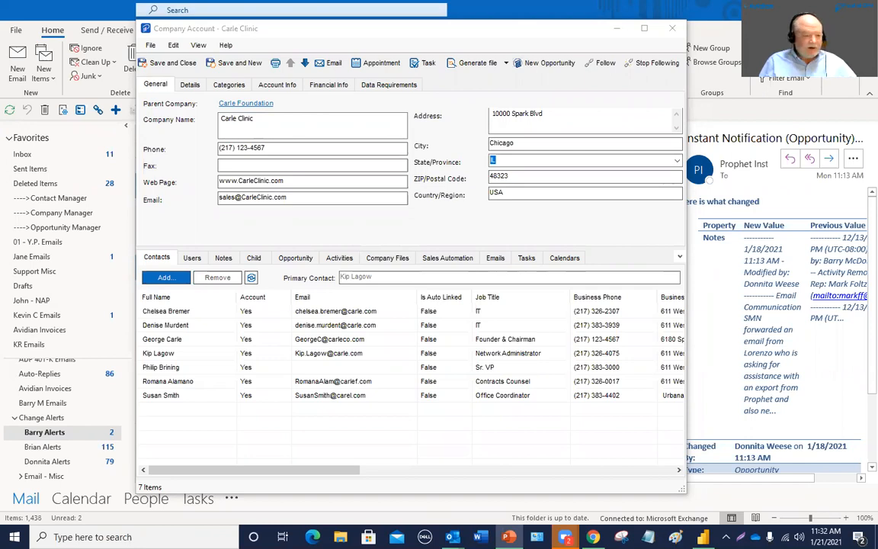
# - Minimize the Carle Clinic company account and open Prophet Opportunity Manager in a maximized Outlook window
pyautogui.click(171, 233)
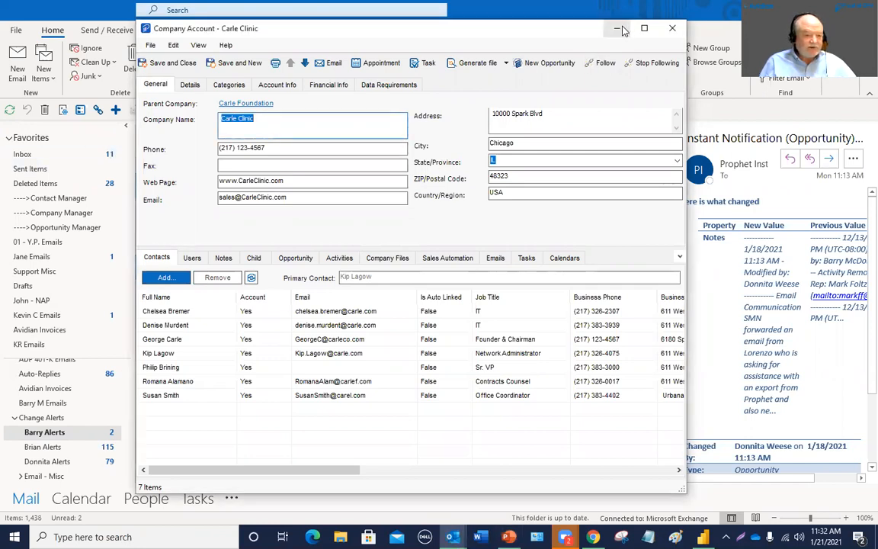
pyautogui.click(621, 28)
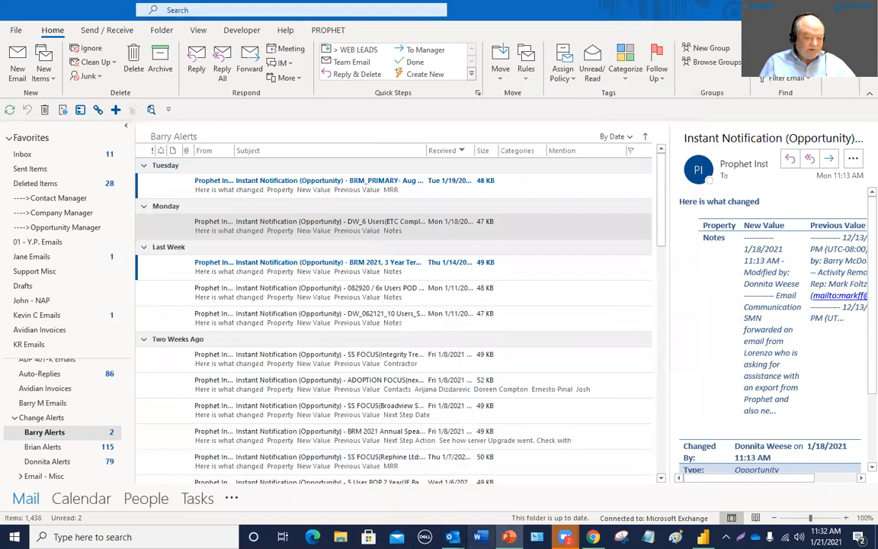
pyautogui.moveTo(452, 537)
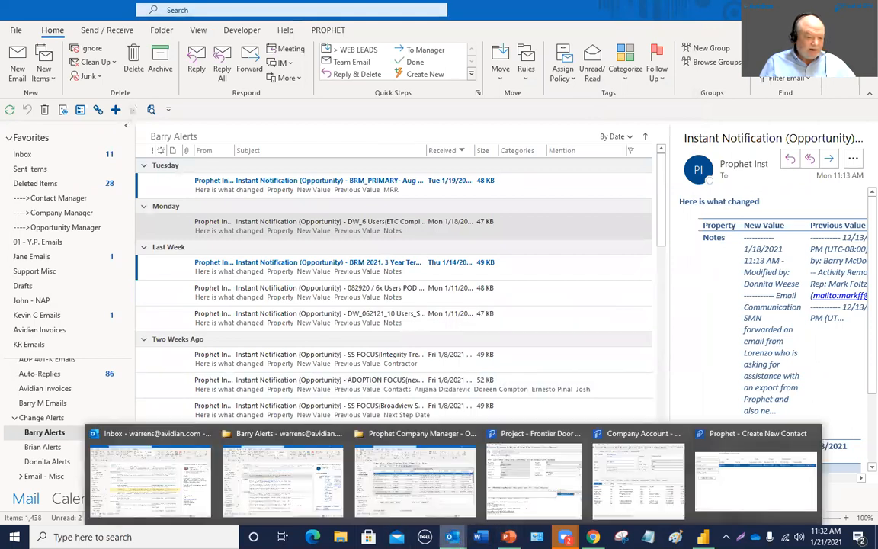
pyautogui.click(301, 486)
pyautogui.click(76, 227)
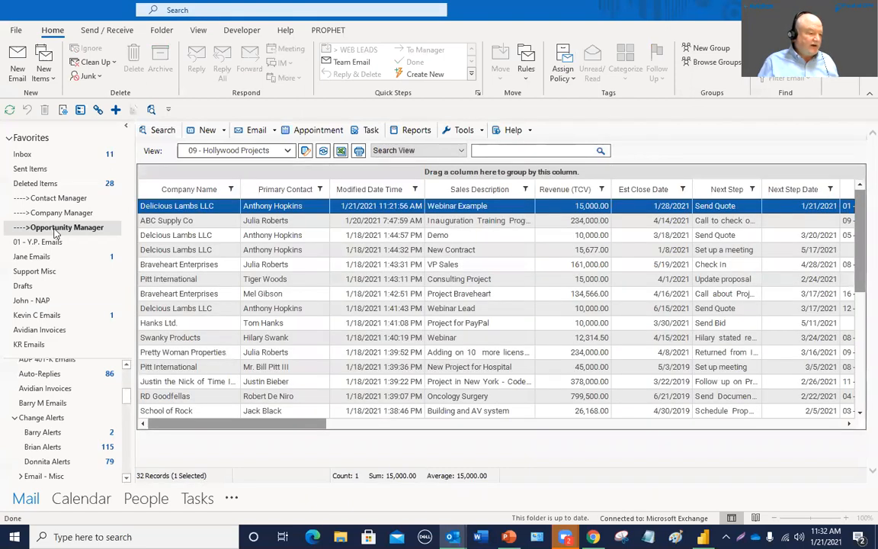
pyautogui.doubleClick(487, 18)
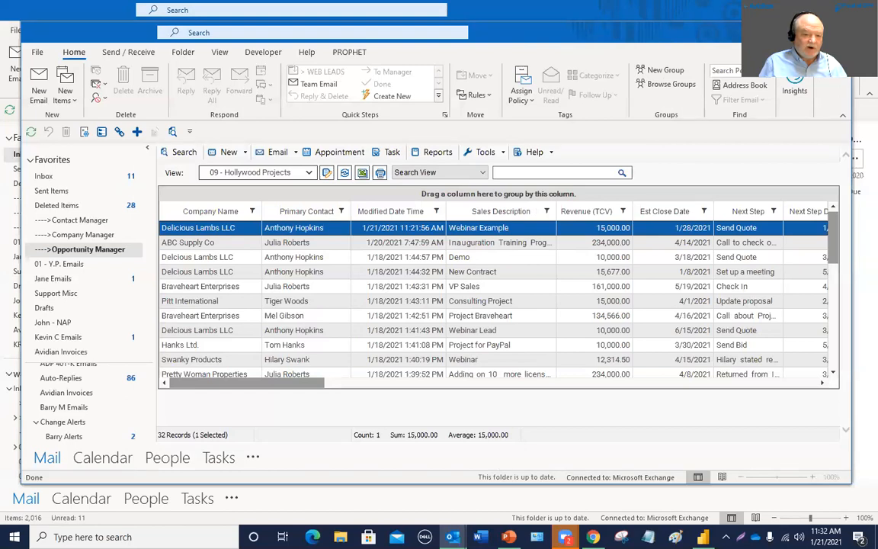
pyautogui.doubleClick(526, 32)
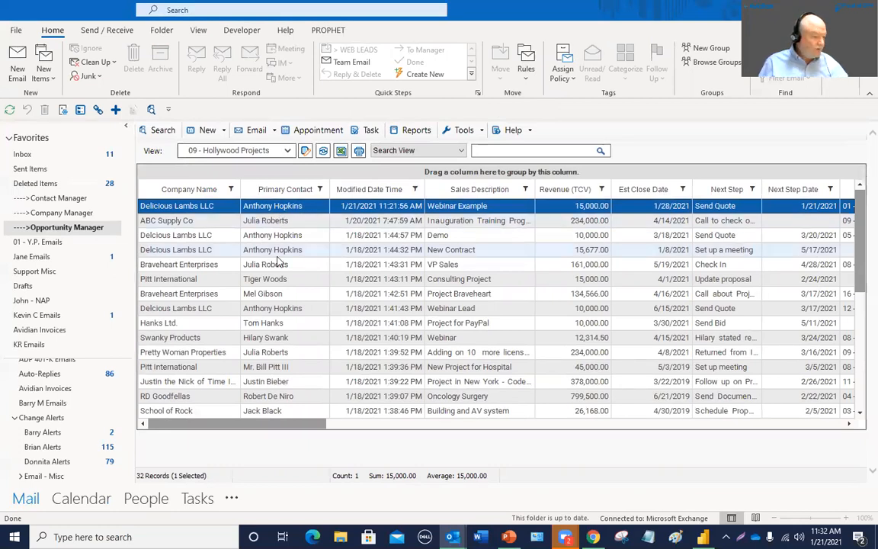
# - Sort the opportunities in the 09 - Hollywood Projects view by Revenue (TCV) from highest to lowest
pyautogui.scroll(-2, 278, 229)
pyautogui.scroll(2, 278, 259)
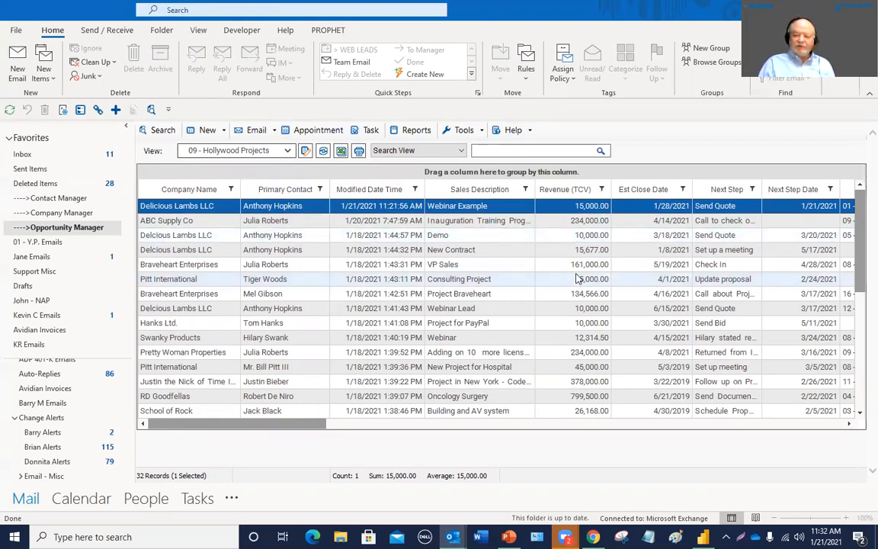
pyautogui.click(565, 190)
pyautogui.click(565, 190)
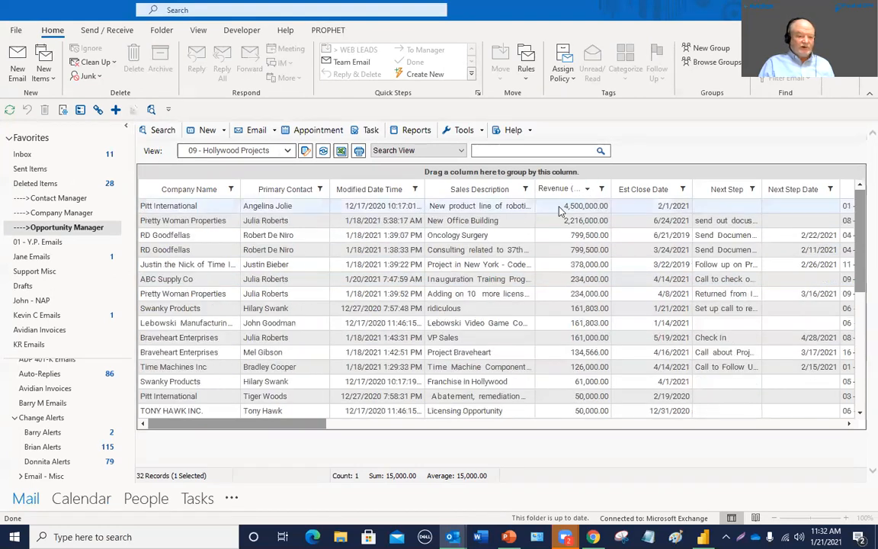
# - Rearrange the columns: place a slightly widened Revenue (TCV) after Company Name, and Next Step and Next Step Date before Est Close Date
pyautogui.moveTo(611, 189); pyautogui.dragTo(245, 191)
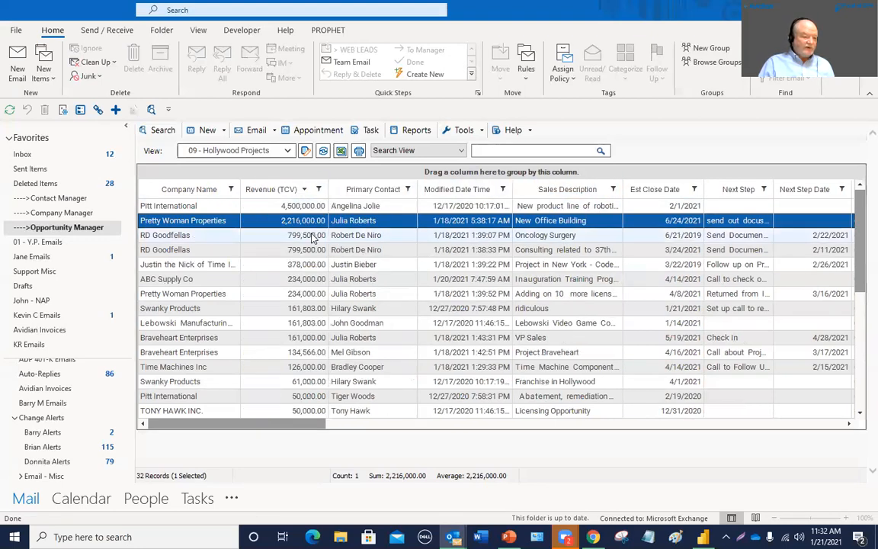
pyautogui.moveTo(327, 191); pyautogui.dragTo(333, 190)
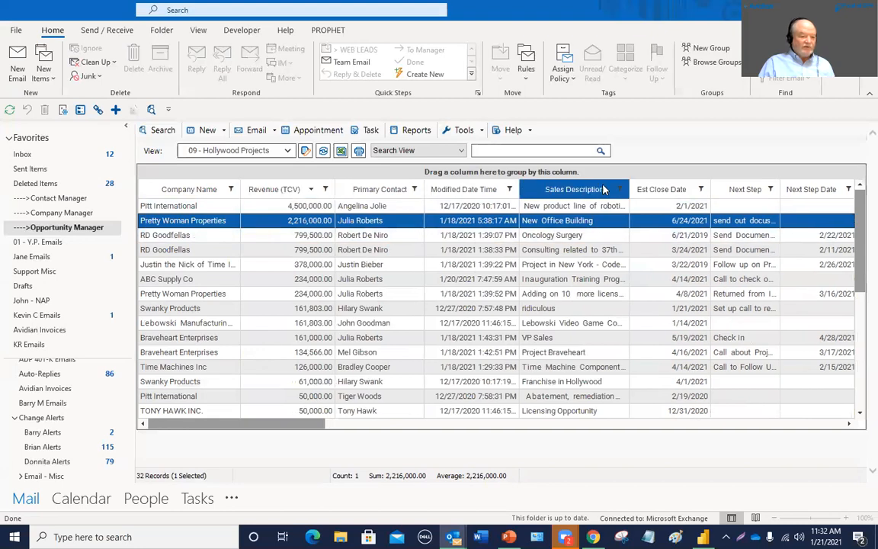
pyautogui.moveTo(736, 197); pyautogui.dragTo(644, 190)
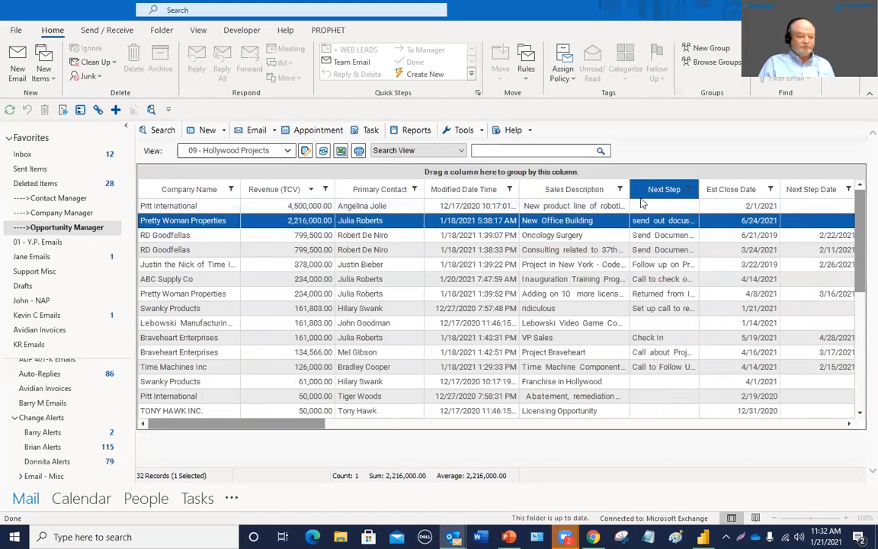
pyautogui.moveTo(798, 192); pyautogui.dragTo(697, 191)
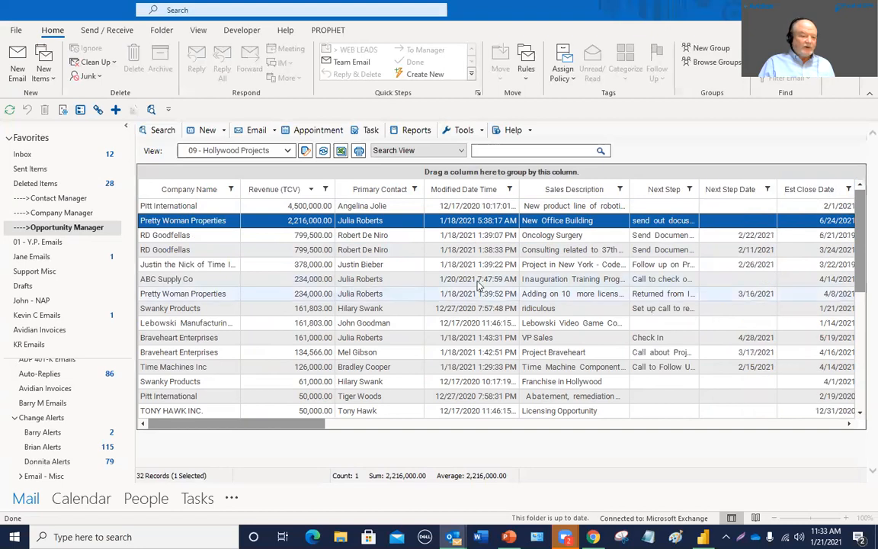
# - Select the six highest-revenue opportunities, from Pitt International to ABC Supply Co, to total their revenue, and reduce the selection to the first one
pyautogui.click(250, 206)
pyautogui.keyDown('ctrl'); pyautogui.click(259, 220); pyautogui.keyUp('ctrl')
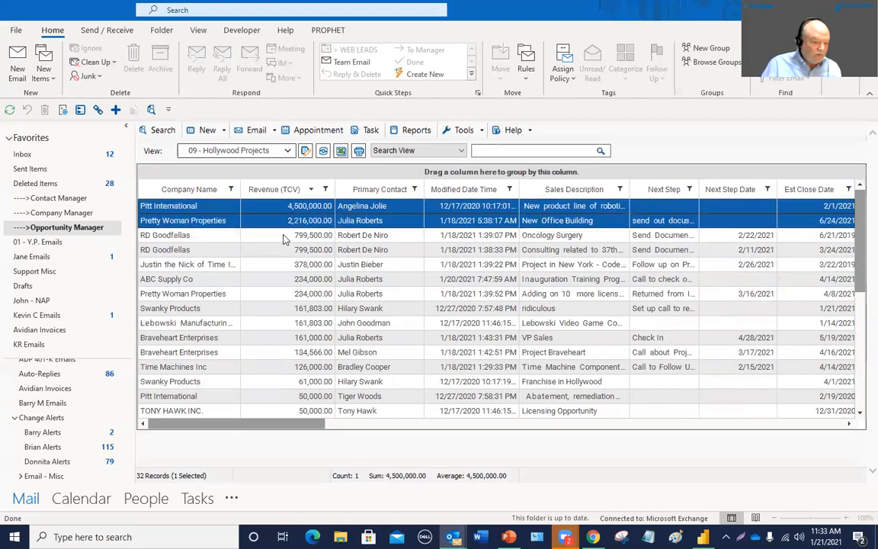
pyautogui.keyDown('ctrl'); pyautogui.click(263, 235); pyautogui.keyUp('ctrl')
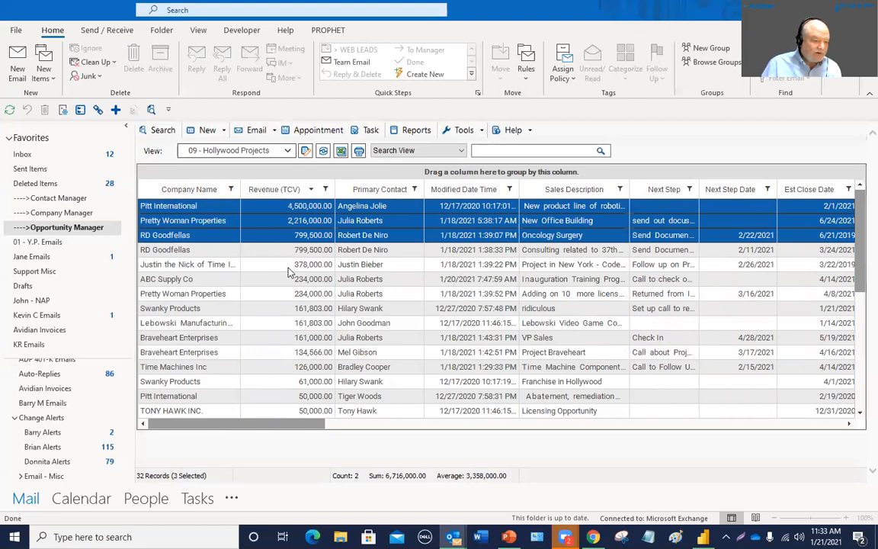
pyautogui.hotkey('shift', 'Down')
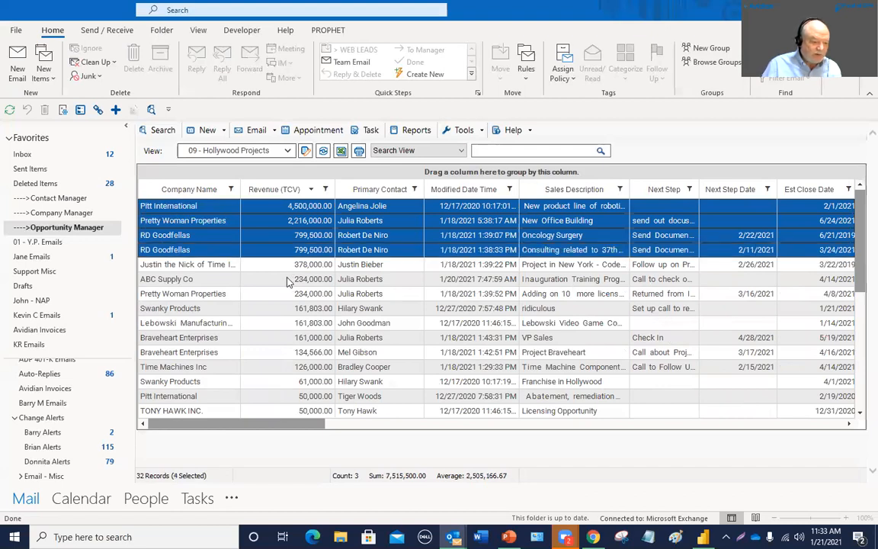
pyautogui.keyDown('ctrl'); pyautogui.click(283, 264); pyautogui.keyUp('ctrl')
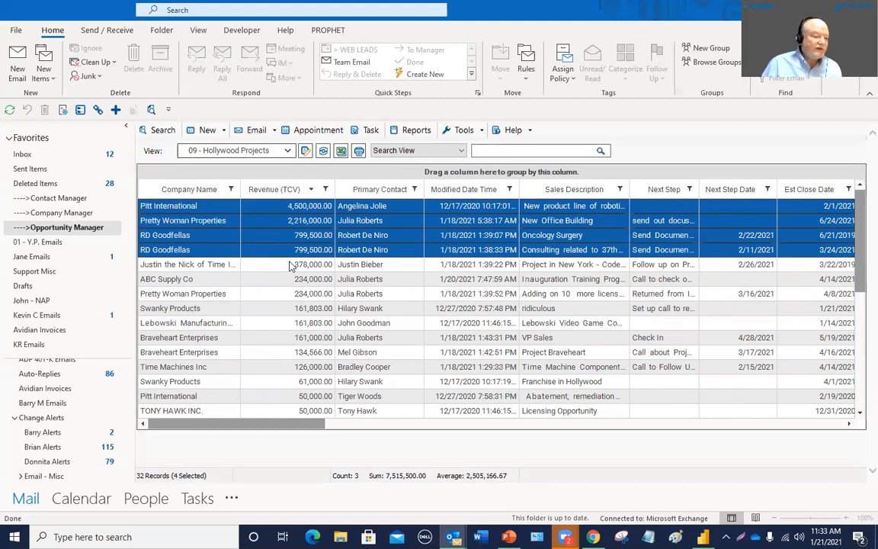
pyautogui.keyDown('ctrl'); pyautogui.click(303, 280); pyautogui.keyUp('ctrl')
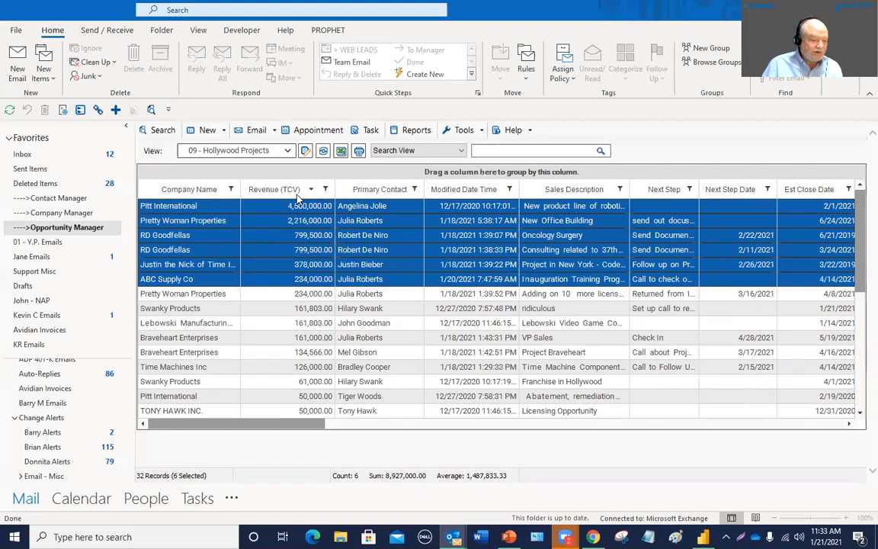
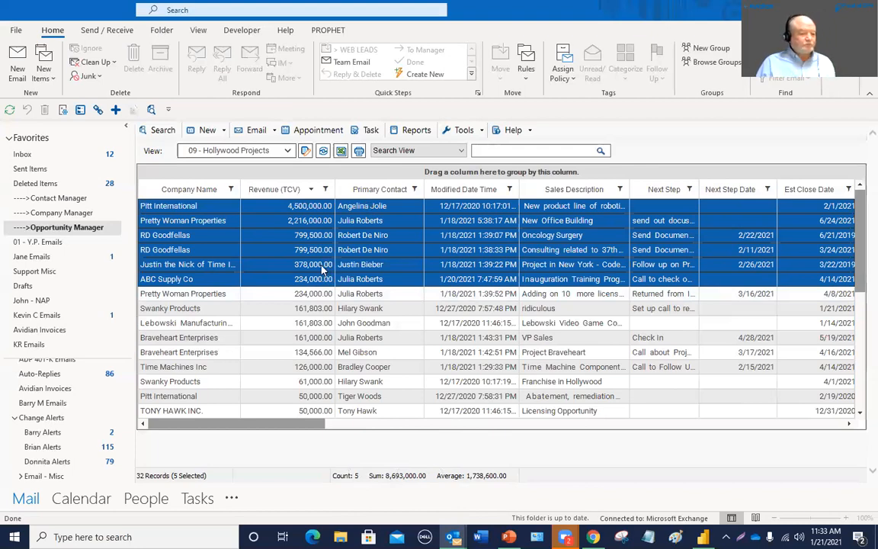
pyautogui.click(299, 209)
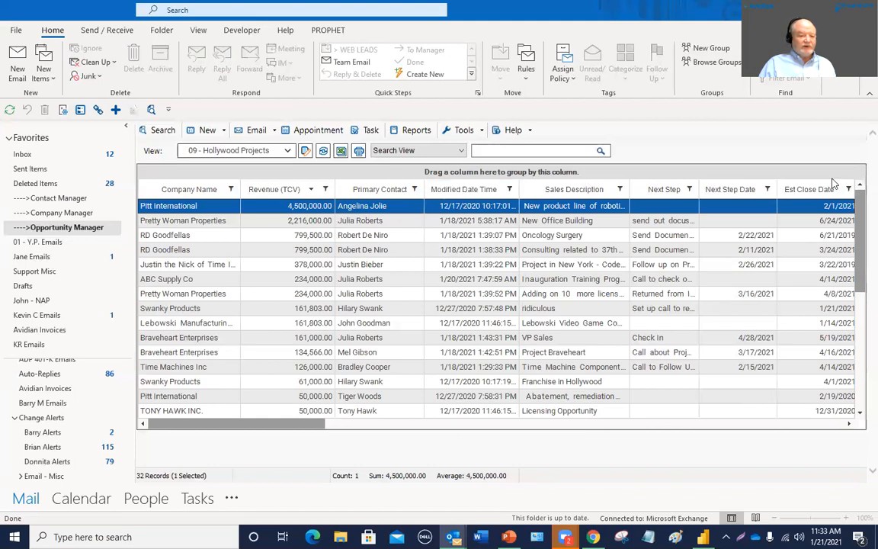
# - Move the Est Close Date column directly after Primary Contact and sort the opportunities by it from latest to earliest
pyautogui.moveTo(809, 189); pyautogui.dragTo(431, 189)
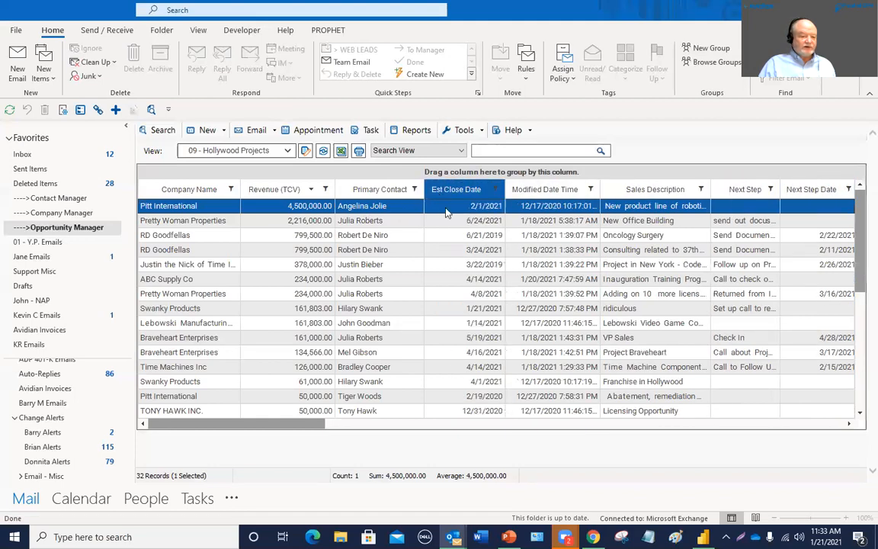
pyautogui.click(478, 190)
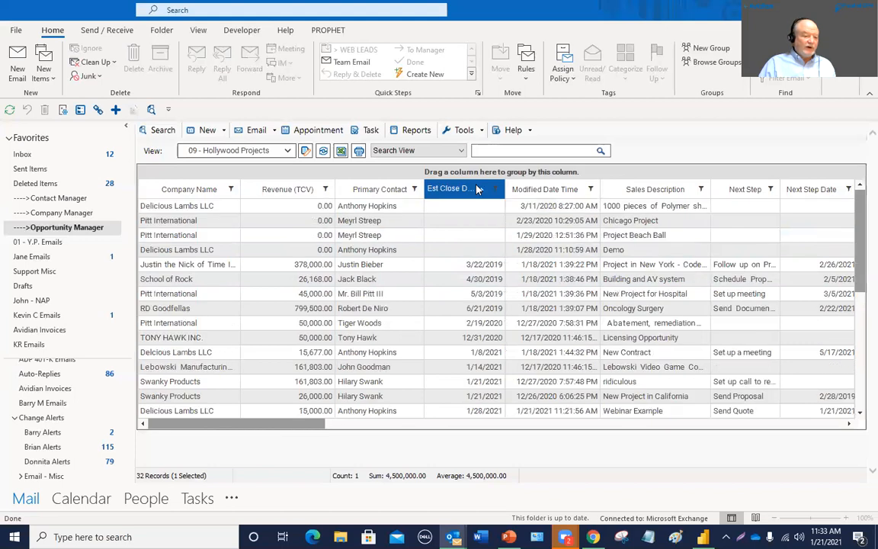
pyautogui.click(478, 190)
pyautogui.scroll(-1, 475, 279)
pyautogui.scroll(-4, 474, 279)
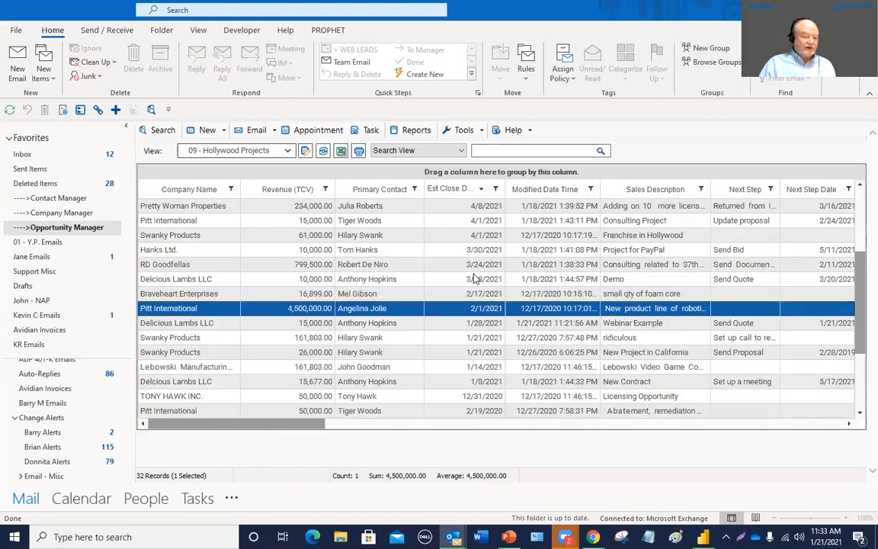
pyautogui.scroll(5, 474, 373)
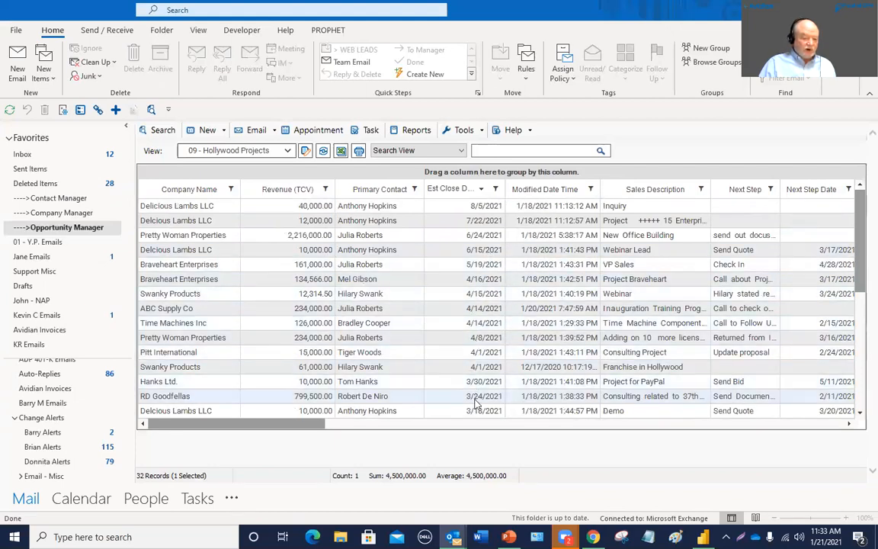
# - Select the opportunities closing from 4/1/2021 to 4/16/2021 to total their revenue, and reduce the selection to the Swanky Products Webinar record
pyautogui.click(476, 369)
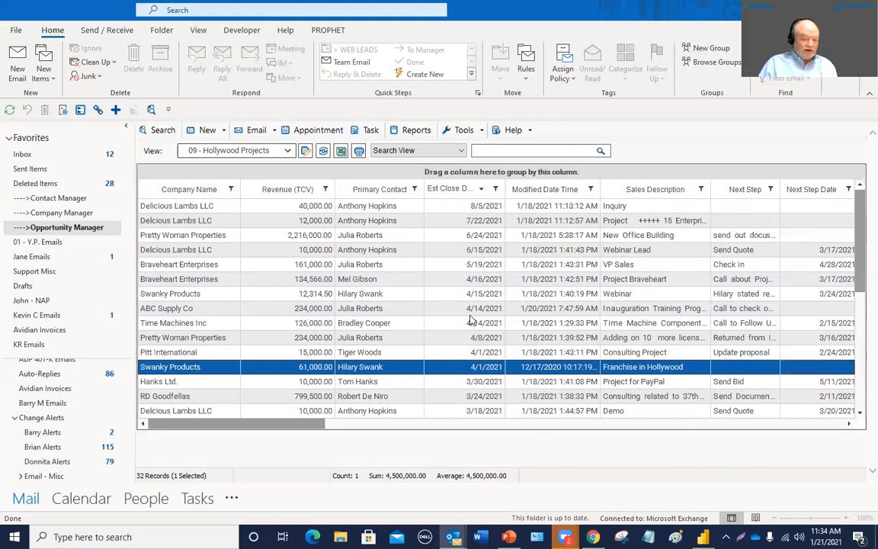
pyautogui.hotkey('shift', 'Up')
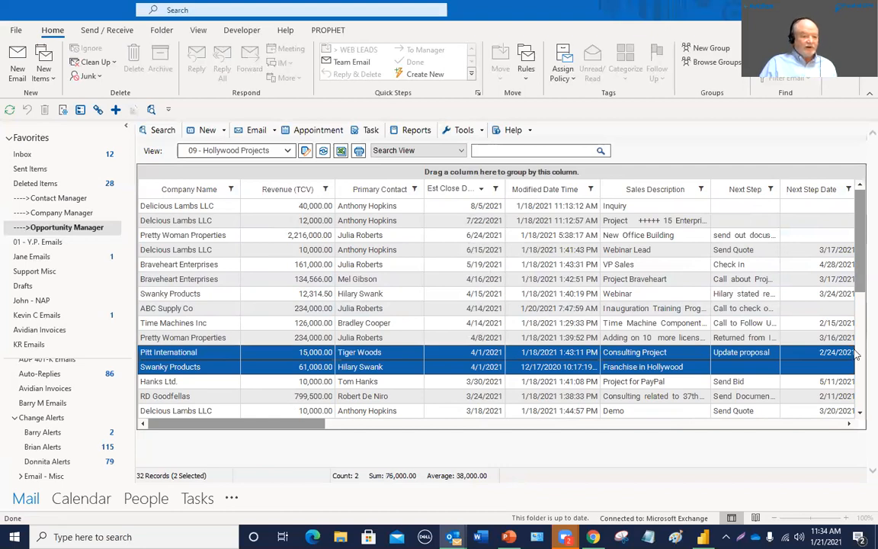
pyautogui.hotkey('shift', 'Up')
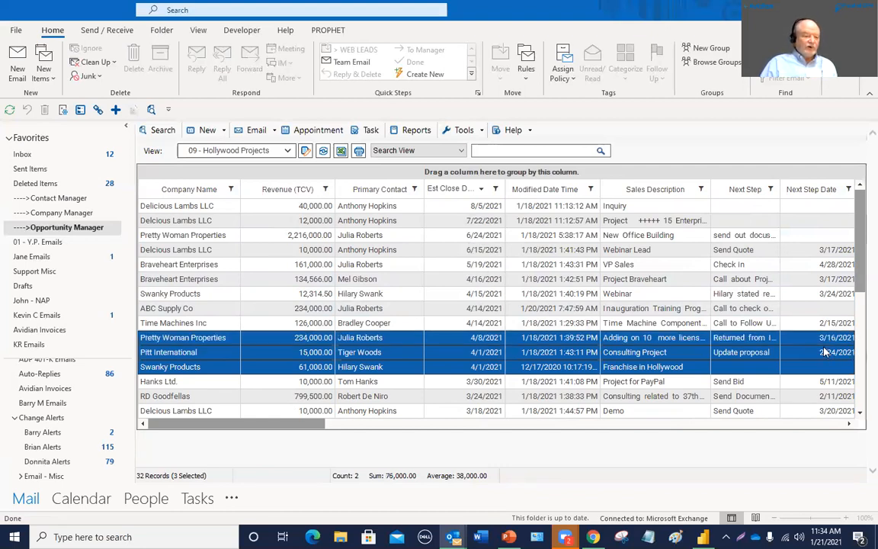
pyautogui.hotkey('shift', 'Up')
pyautogui.hotkey('shift', 'Up')
pyautogui.hotkey('shift', 'Up')
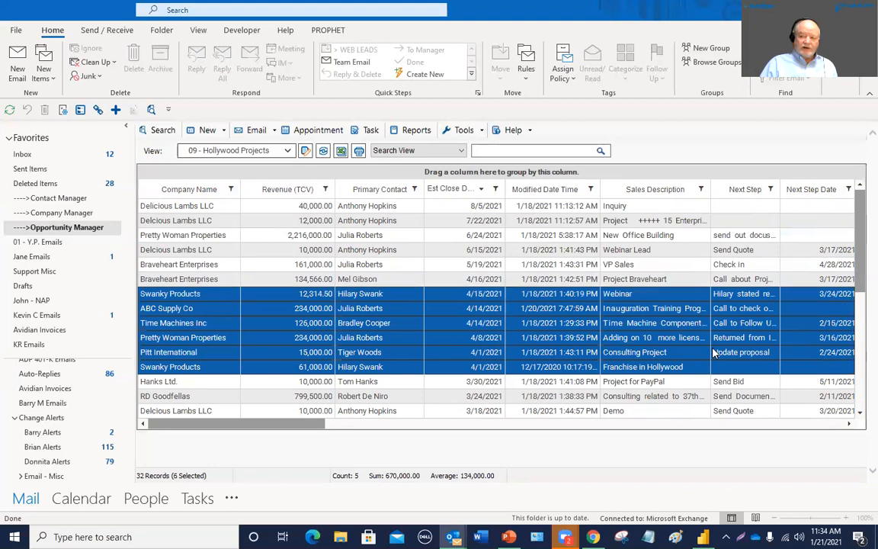
pyautogui.keyDown('ctrl'); pyautogui.click(468, 284); pyautogui.keyUp('ctrl')
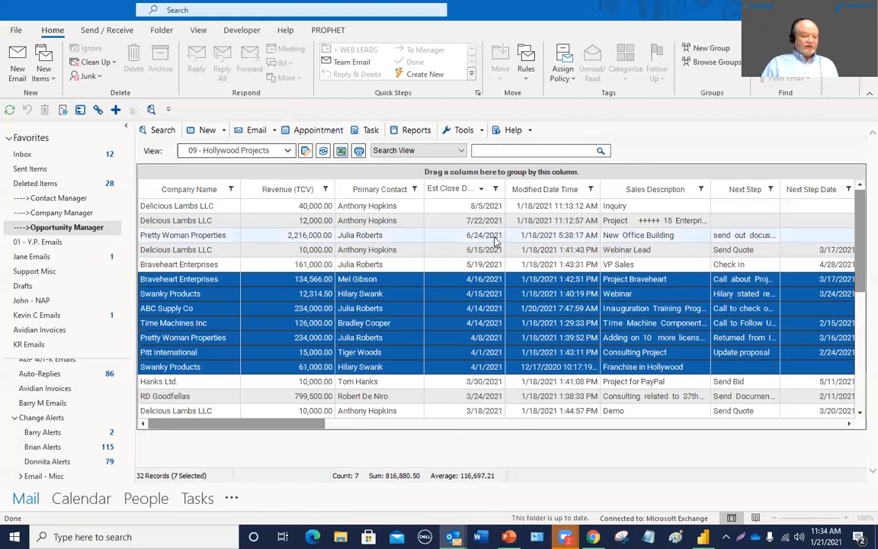
pyautogui.click(396, 297)
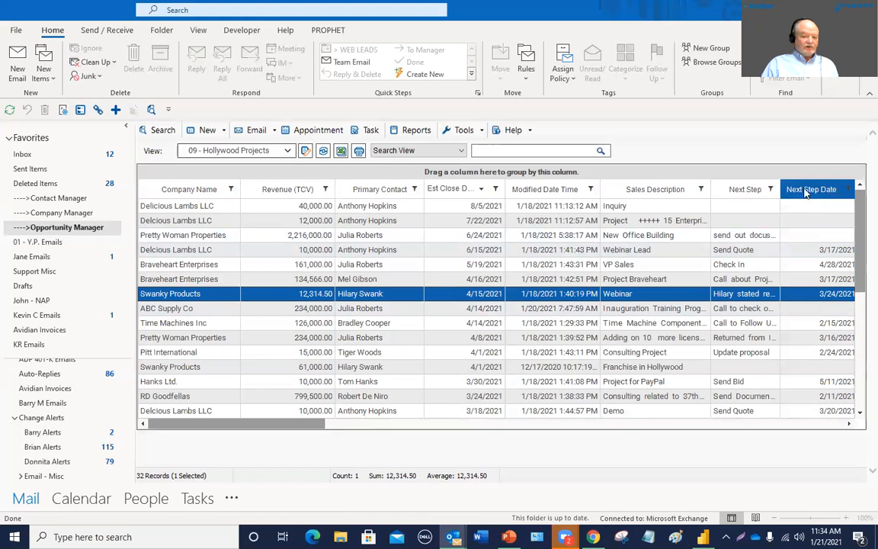
# - Move the Next Step Date column in front of the Next Step column
pyautogui.moveTo(810, 190); pyautogui.dragTo(713, 190)
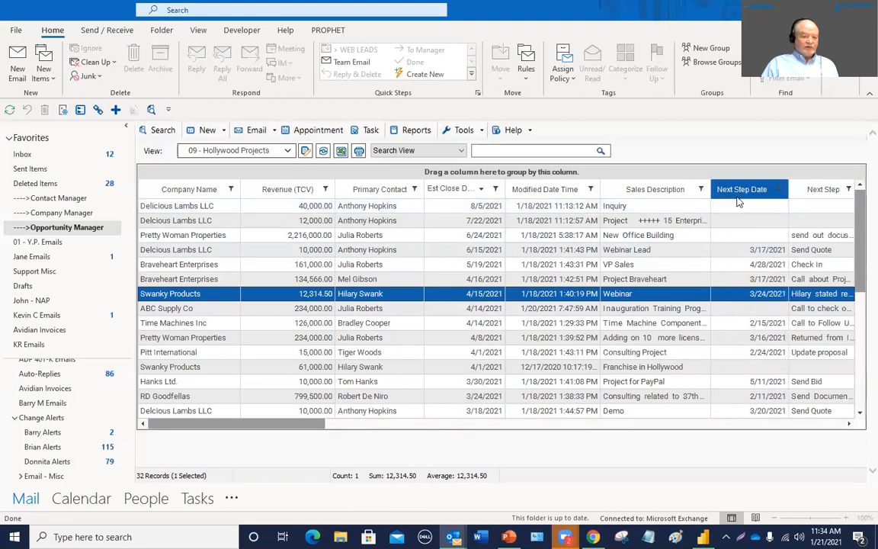
# - Move the Next Step column in front of Next Step Date and filter Next Step Date to between January 21 and February 4, 2021
pyautogui.moveTo(817, 191); pyautogui.dragTo(712, 190)
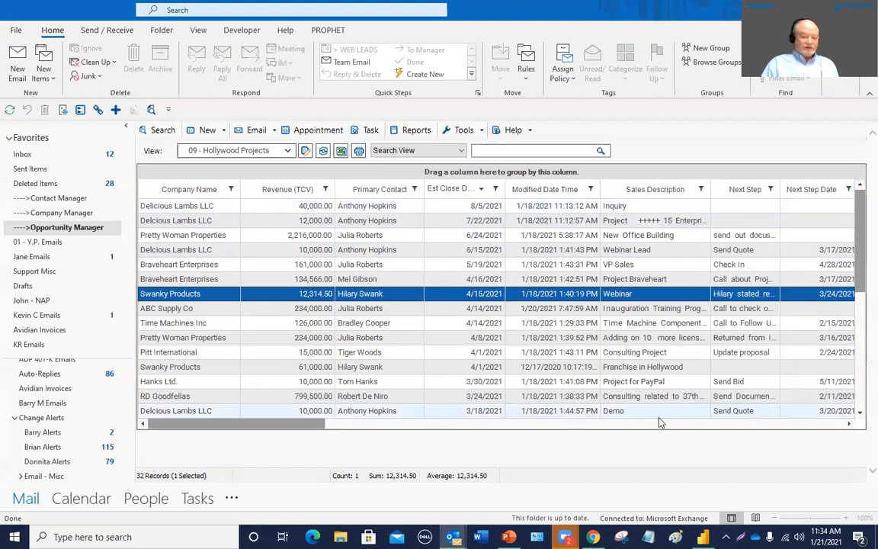
pyautogui.moveTo(308, 423); pyautogui.dragTo(319, 423)
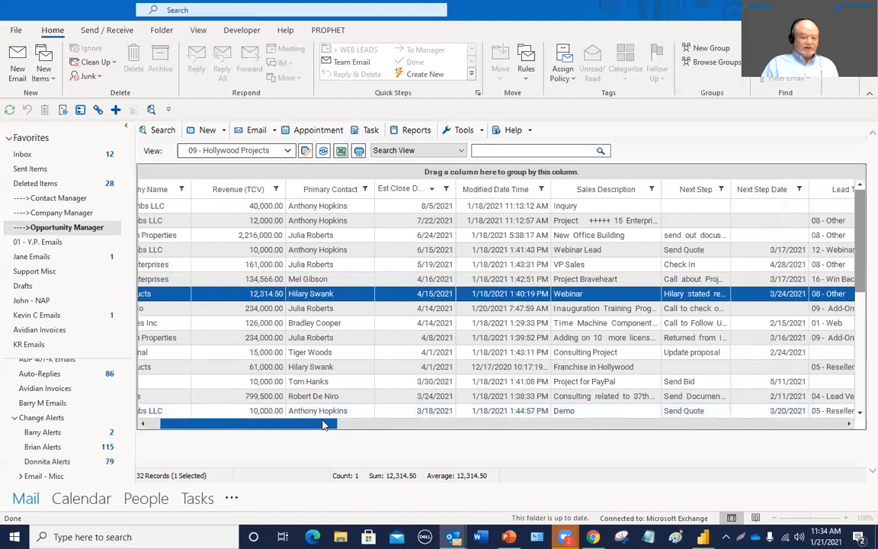
pyautogui.click(798, 191)
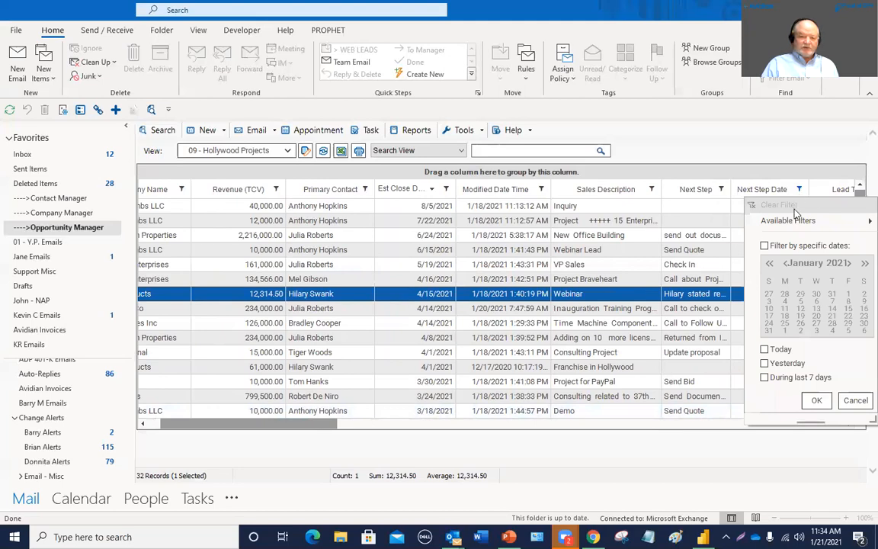
pyautogui.moveTo(791, 223)
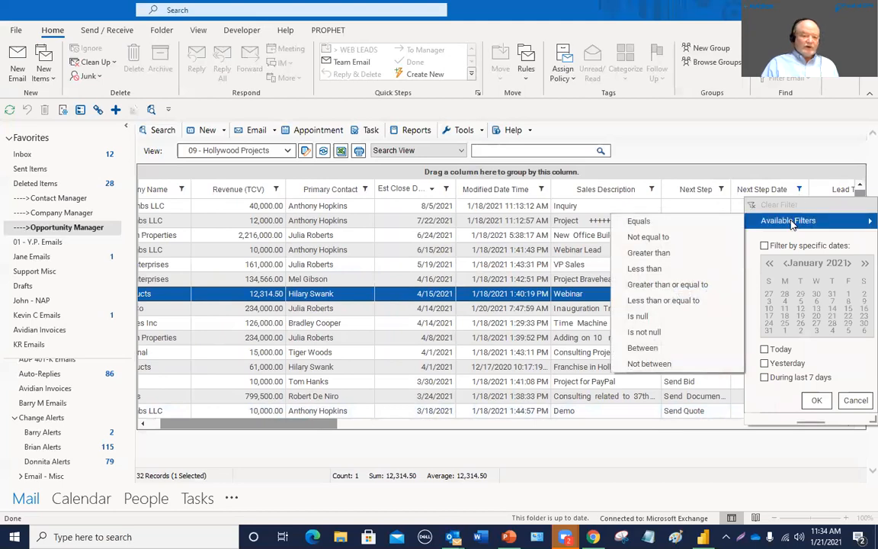
pyautogui.click(643, 347)
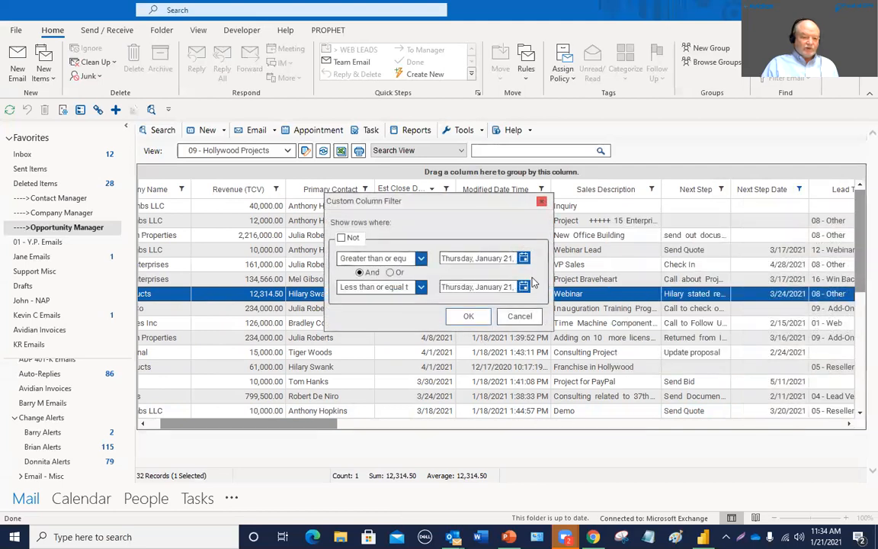
pyautogui.click(523, 286)
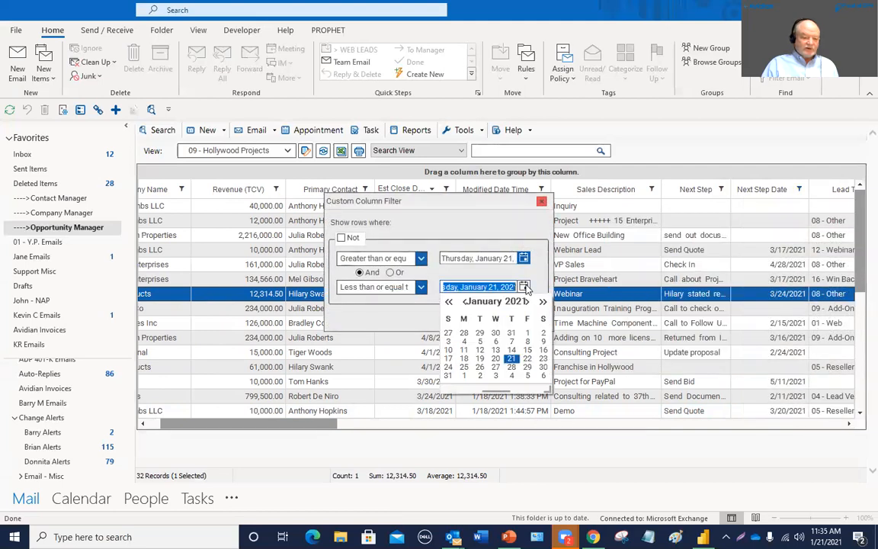
pyautogui.click(512, 375)
pyautogui.click(470, 317)
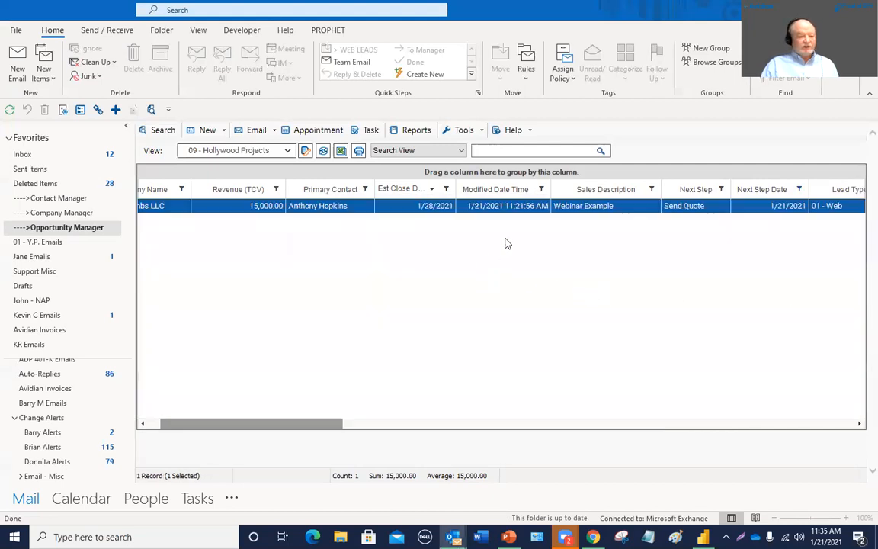
# - Clear the Next Step Date filter and sort the opportunities by that column from latest to earliest
pyautogui.click(798, 190)
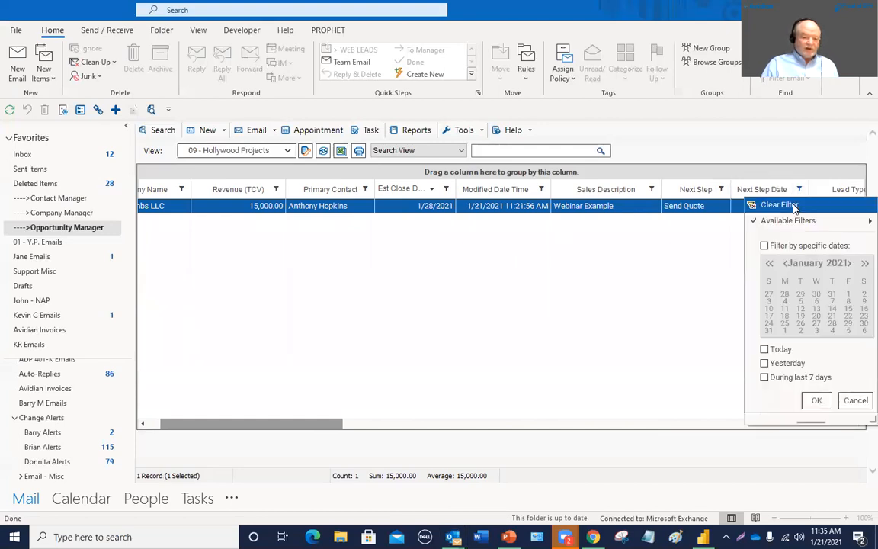
pyautogui.click(765, 204)
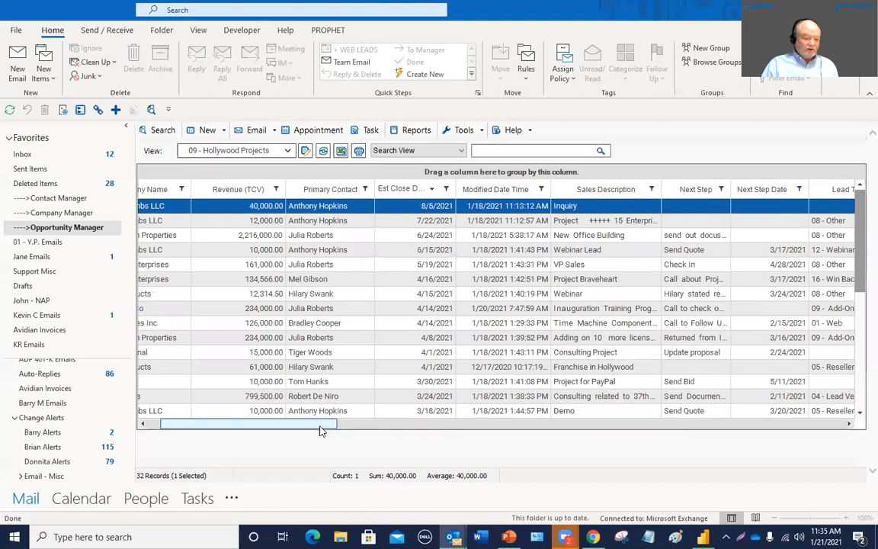
pyautogui.click(759, 192)
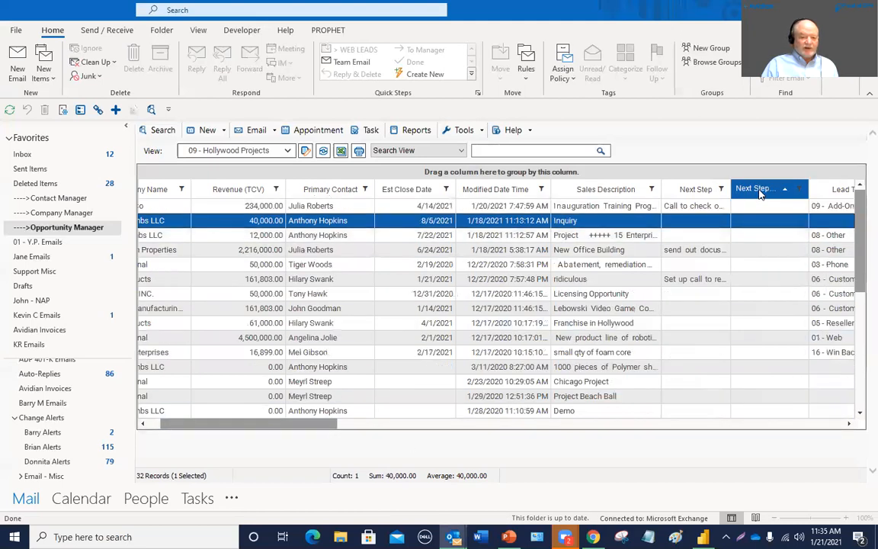
pyautogui.click(759, 192)
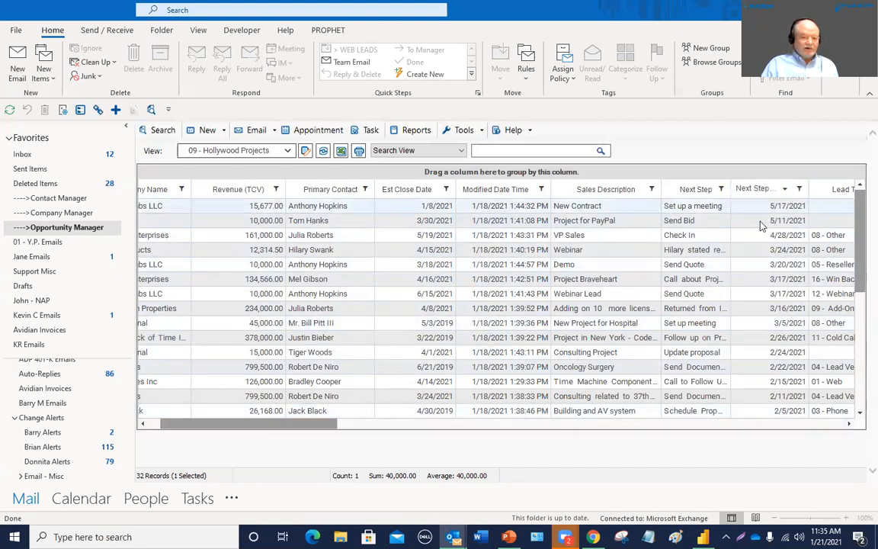
pyautogui.moveTo(294, 423); pyautogui.dragTo(281, 423)
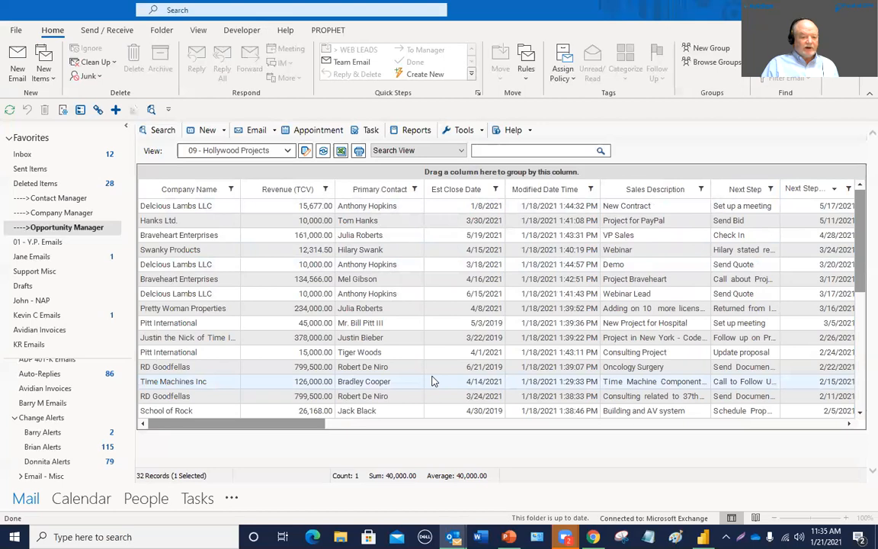
pyautogui.scroll(-3, 583, 365)
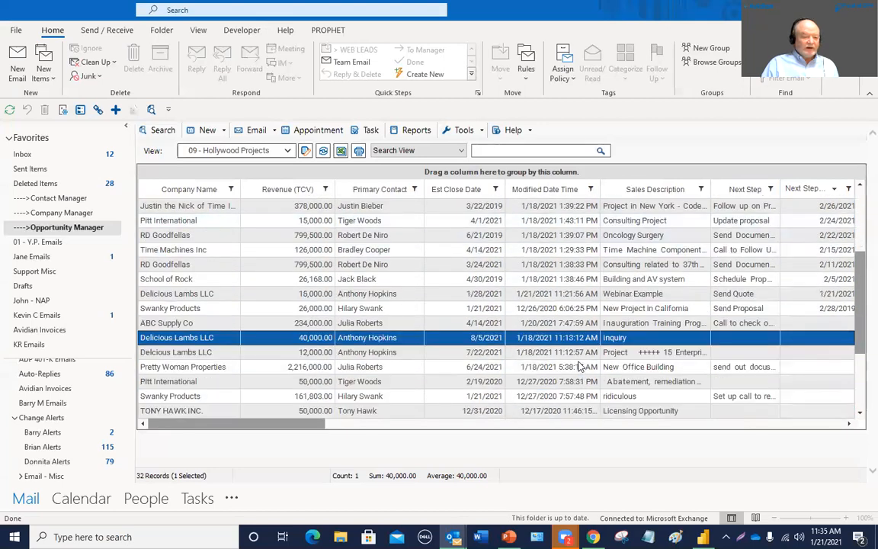
pyautogui.scroll(3, 580, 365)
# - Sort the opportunities by Modified Date Time from newest to oldest and review the least recently modified records
pyautogui.click(553, 189)
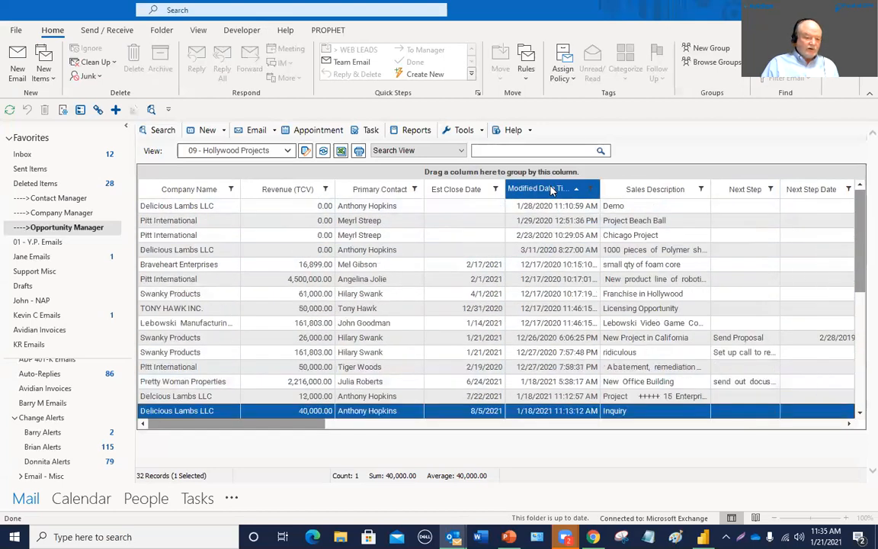
pyautogui.click(553, 189)
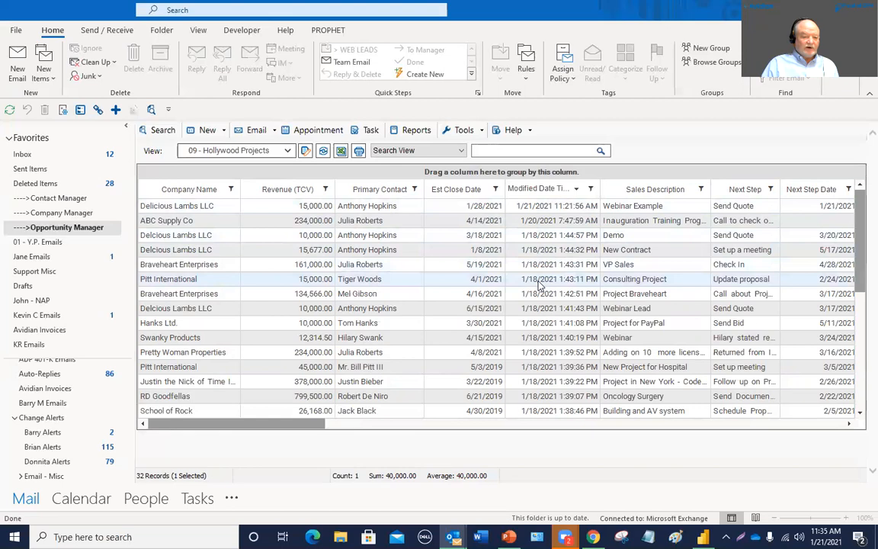
pyautogui.scroll(-4, 538, 259)
pyautogui.scroll(-2, 538, 289)
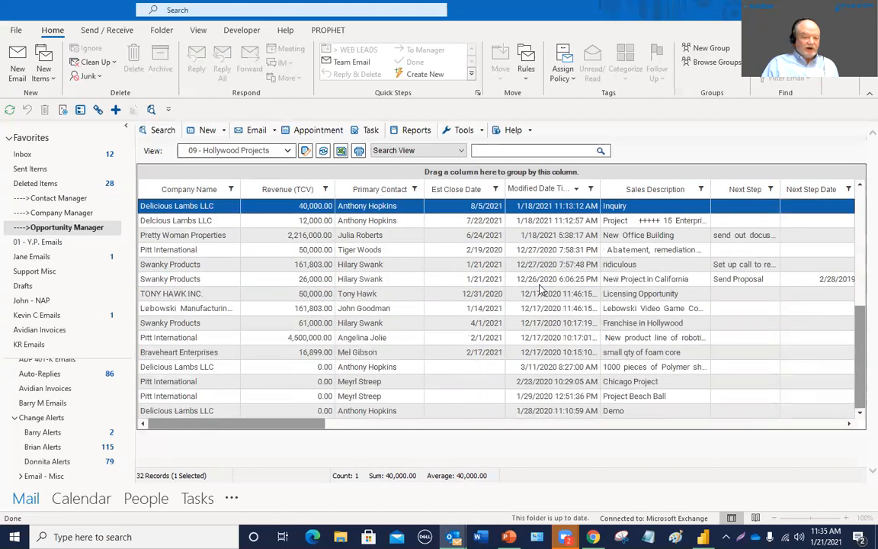
pyautogui.scroll(6, 538, 290)
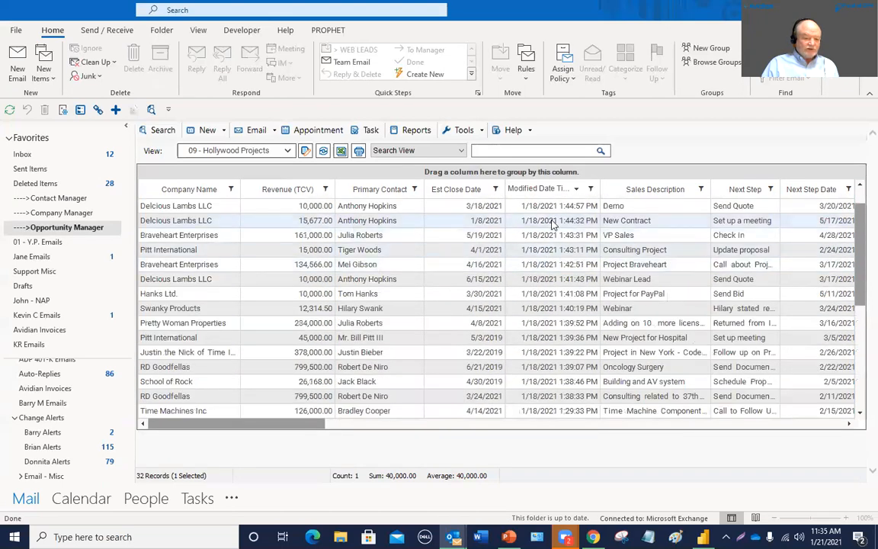
pyautogui.scroll(-4, 536, 367)
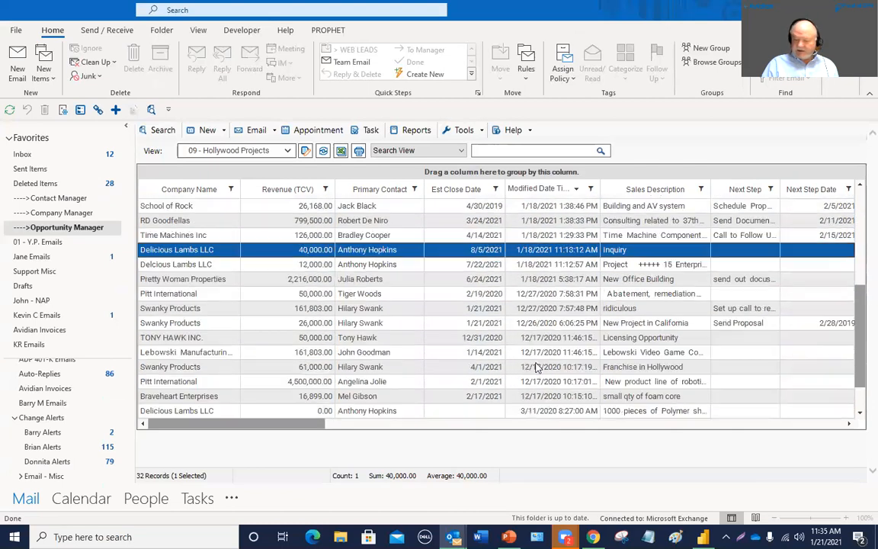
# - Look through the older opportunities at the end of the Hollywood Projects list
pyautogui.scroll(-1, 536, 368)
pyautogui.click(542, 295)
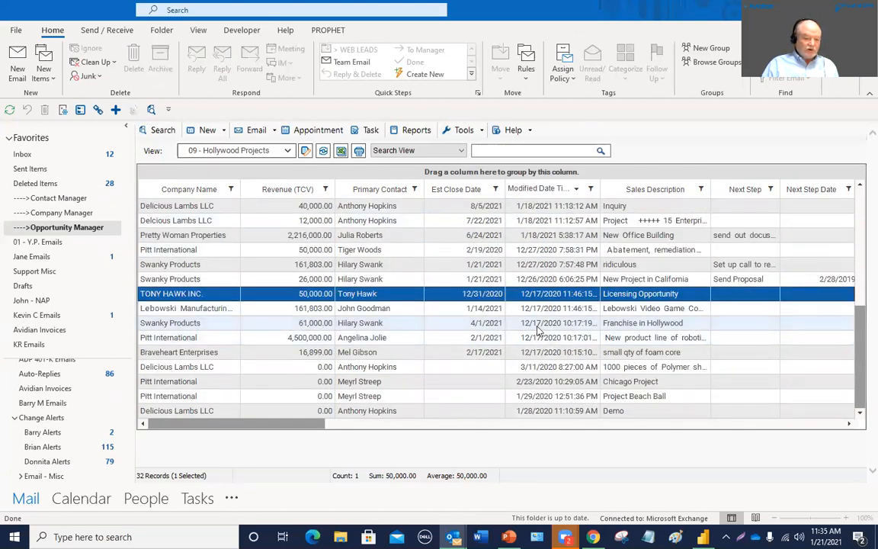
pyautogui.click(546, 396)
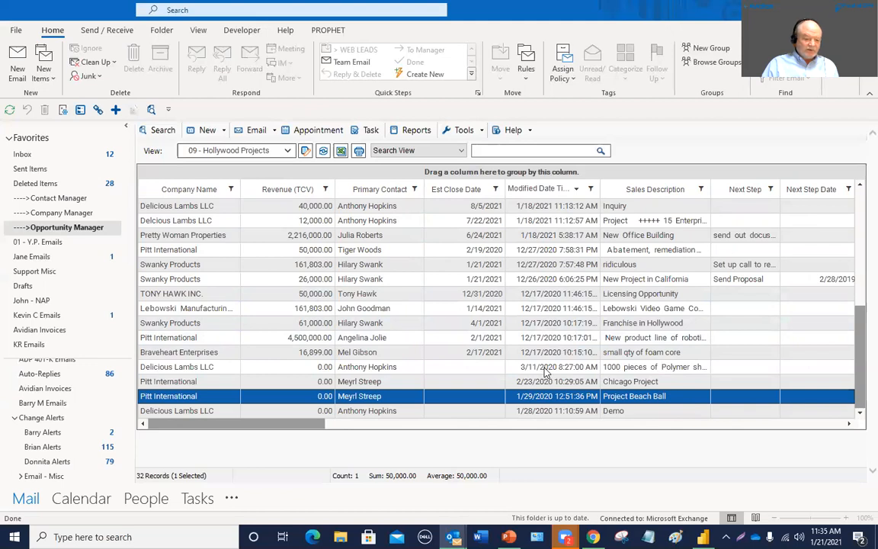
pyautogui.click(545, 367)
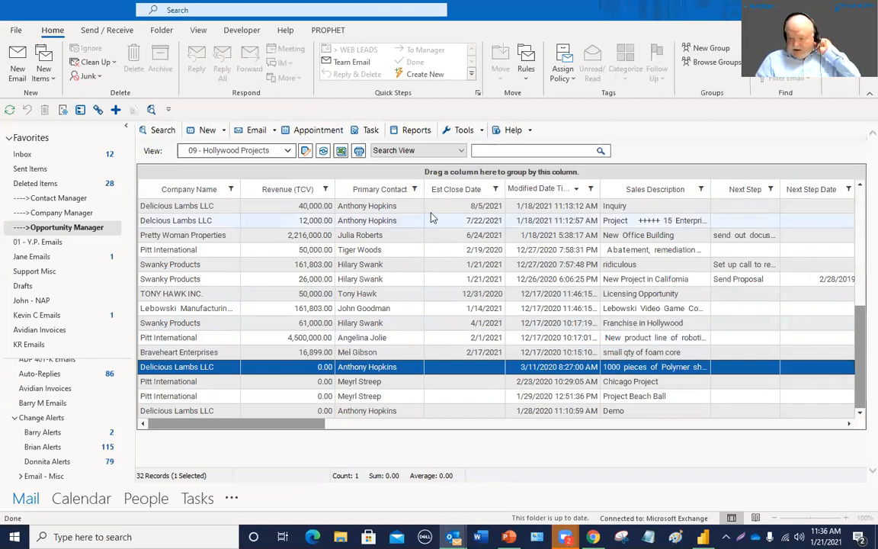
pyautogui.click(366, 353)
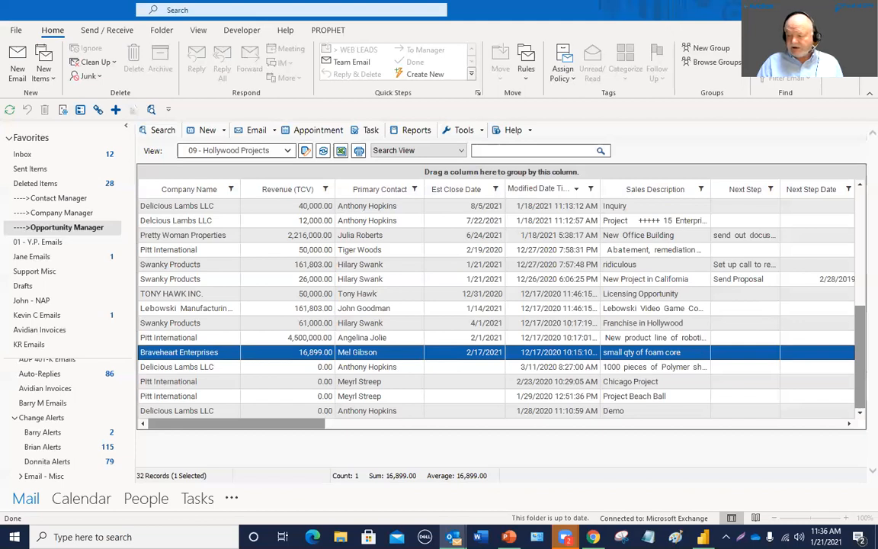
pyautogui.click(293, 337)
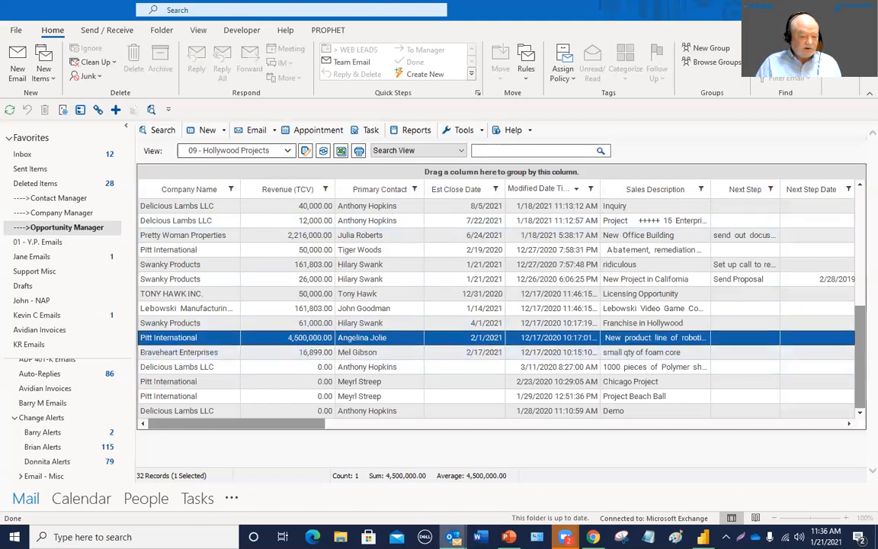
# - Switch to the Company Manager window and enlarge the preview area showing Carle Clinic's opportunities
pyautogui.moveTo(453, 537)
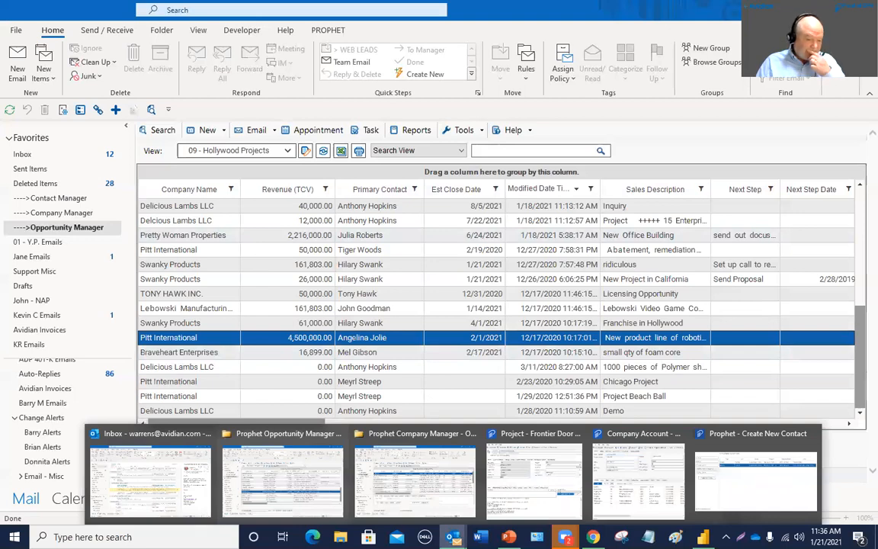
pyautogui.click(414, 476)
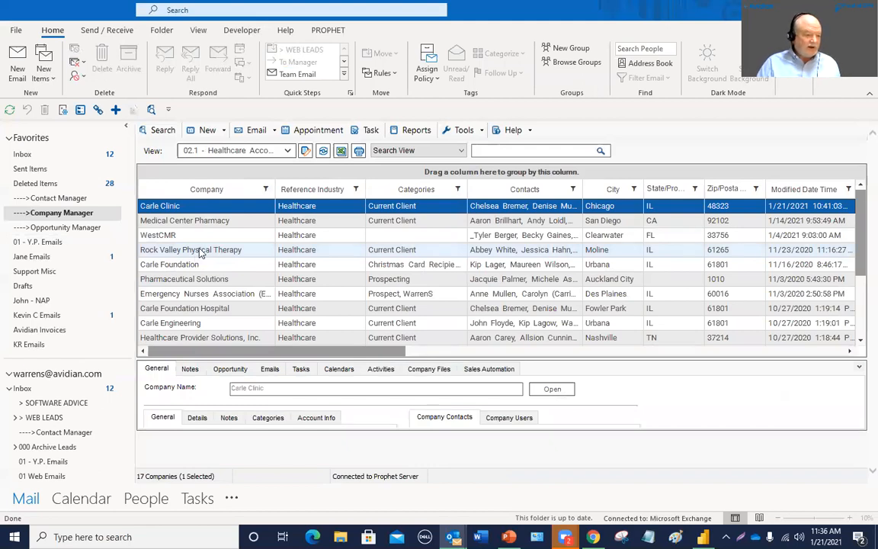
pyautogui.click(231, 368)
pyautogui.moveTo(217, 356); pyautogui.dragTo(225, 284)
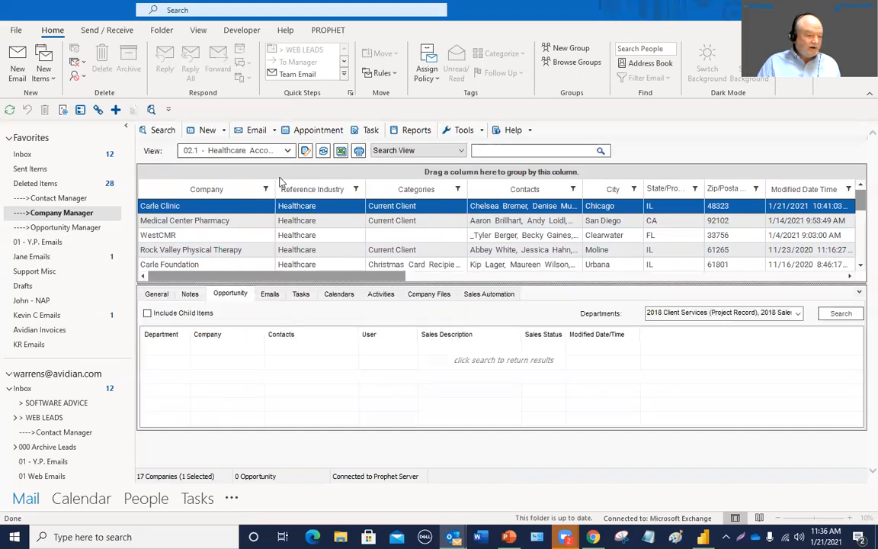
# - Review Carle Clinic's notes and general details, and search for the opportunities linked to the company
pyautogui.click(194, 298)
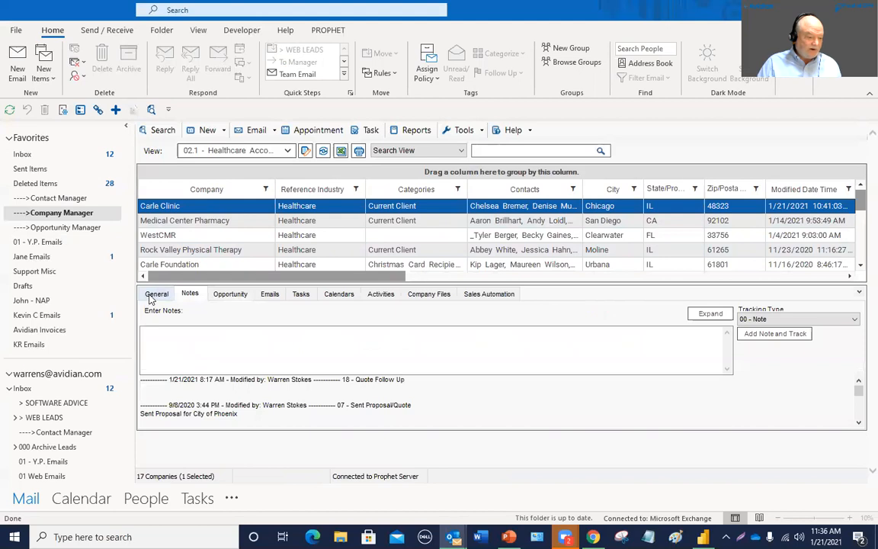
pyautogui.click(158, 297)
pyautogui.click(189, 294)
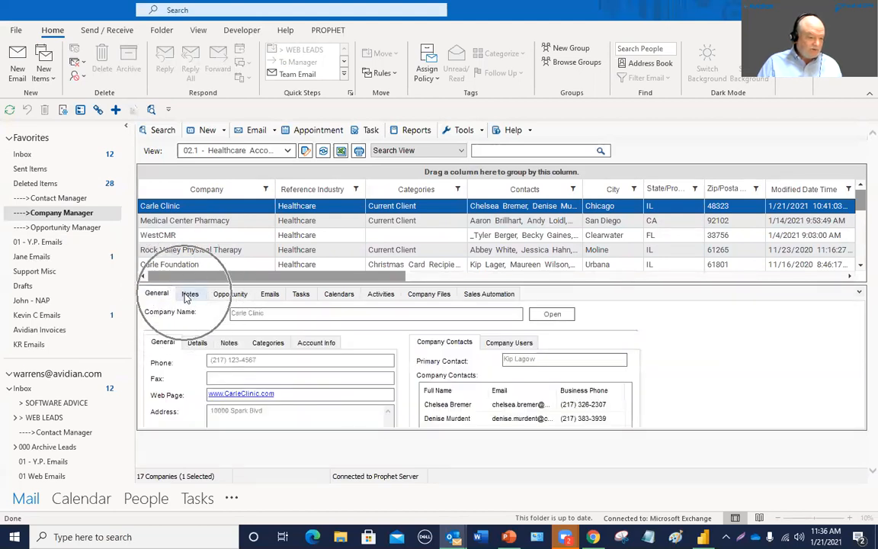
pyautogui.click(231, 294)
pyautogui.click(841, 313)
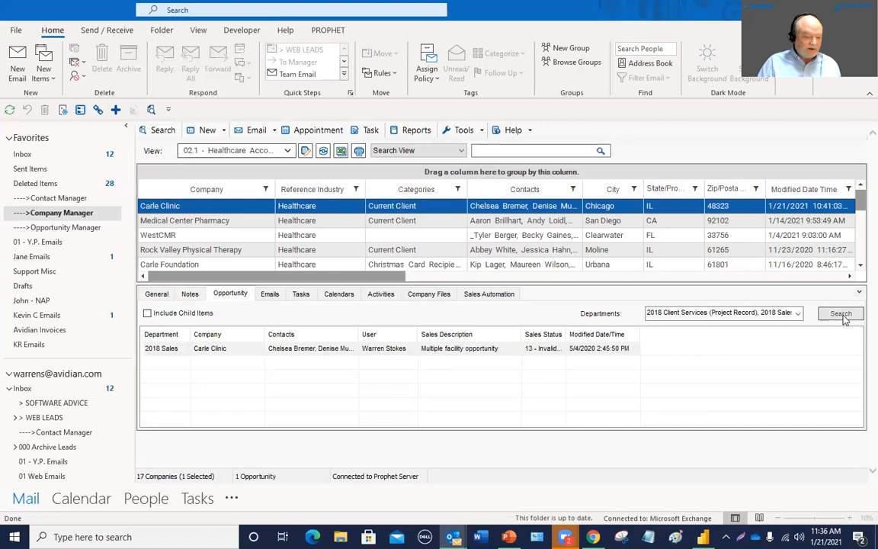
pyautogui.click(403, 351)
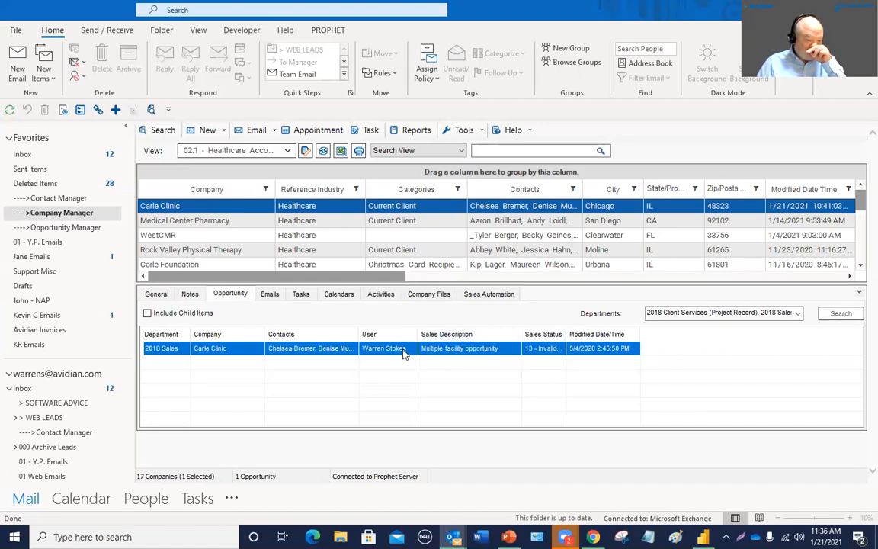
# - Search for the opportunities linked to Carle Foundation and look through the individual records
pyautogui.click(227, 267)
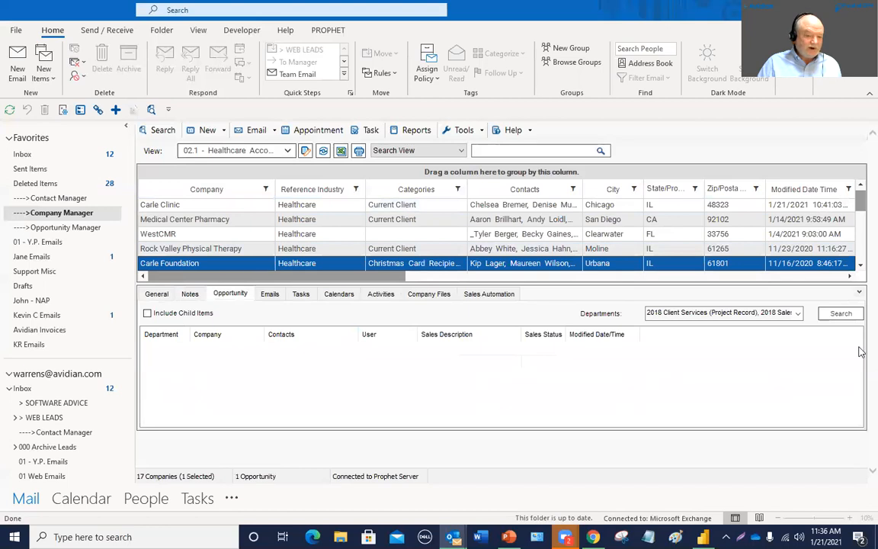
pyautogui.click(841, 313)
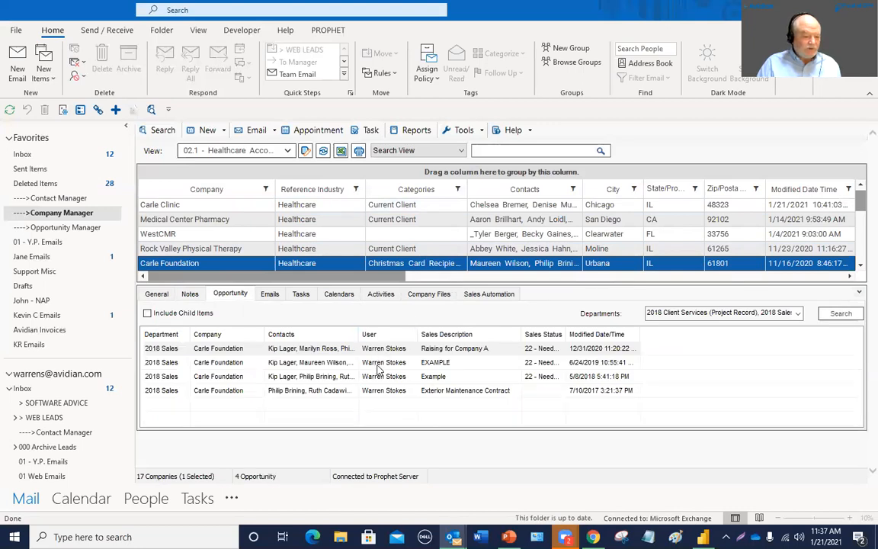
pyautogui.click(381, 363)
pyautogui.click(440, 392)
pyautogui.click(436, 363)
pyautogui.click(436, 349)
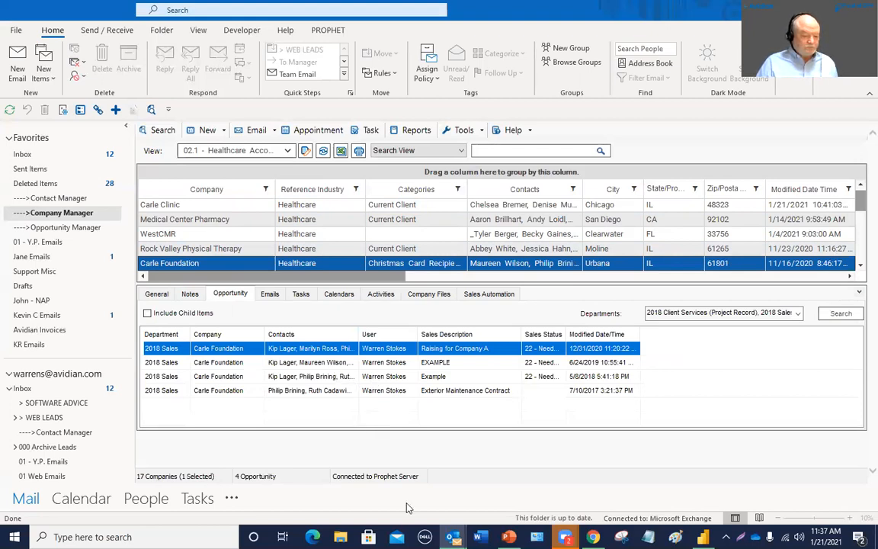
# - In Opportunity Manager, open Pitt International's "New product line of robotic toys" opportunity and search its related records by company across all departments
pyautogui.click(455, 538)
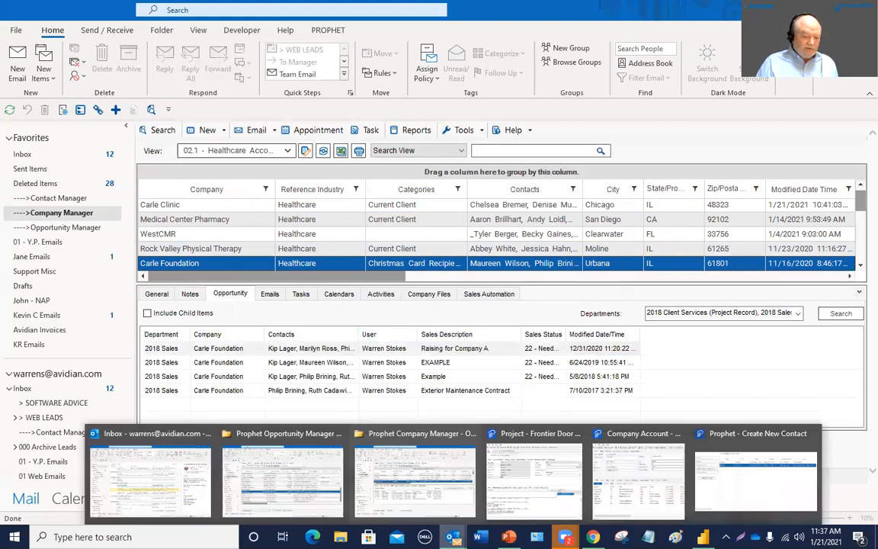
pyautogui.click(275, 474)
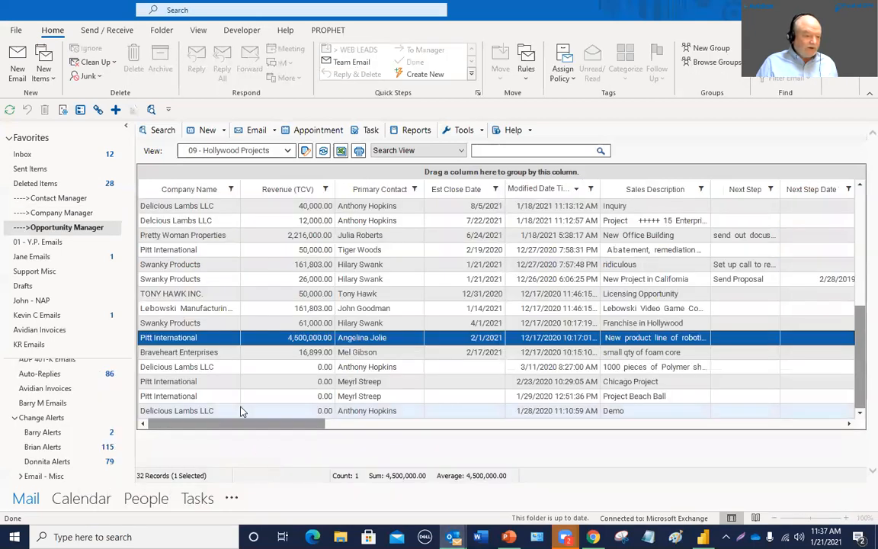
pyautogui.doubleClick(187, 338)
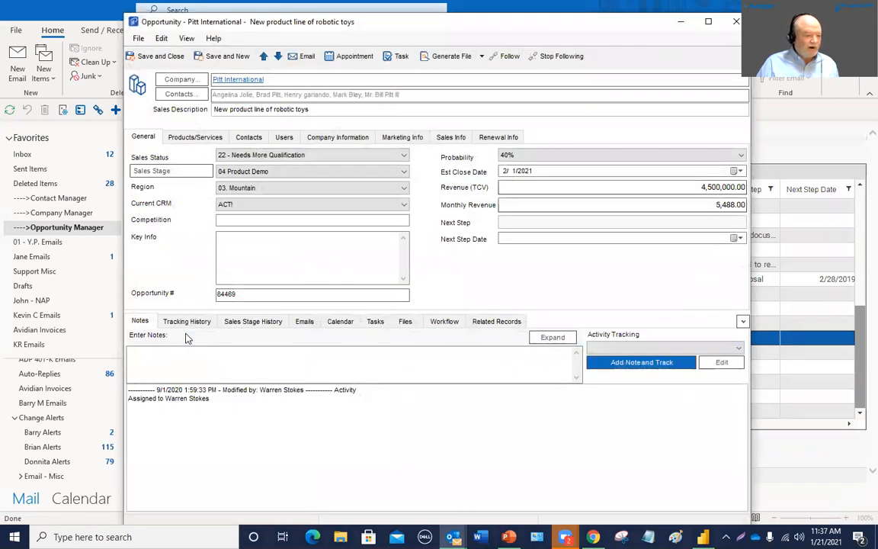
pyautogui.click(488, 321)
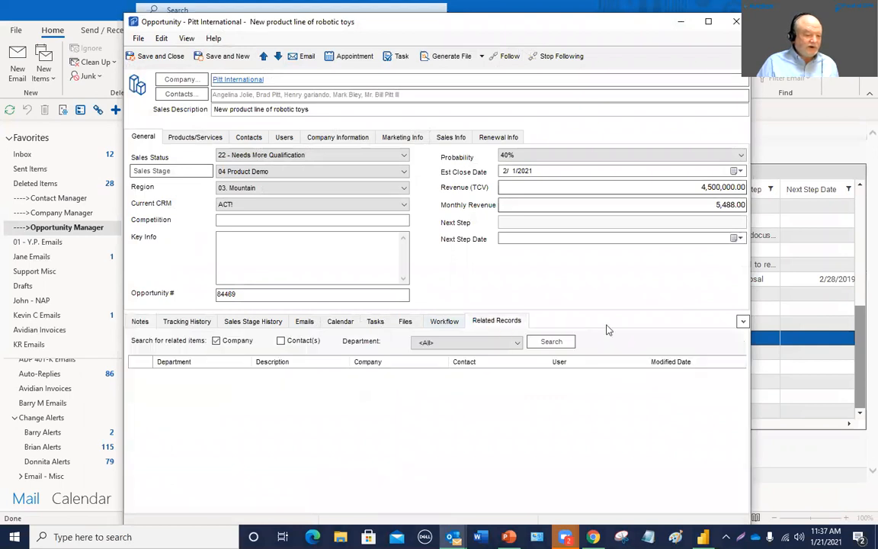
pyautogui.click(553, 342)
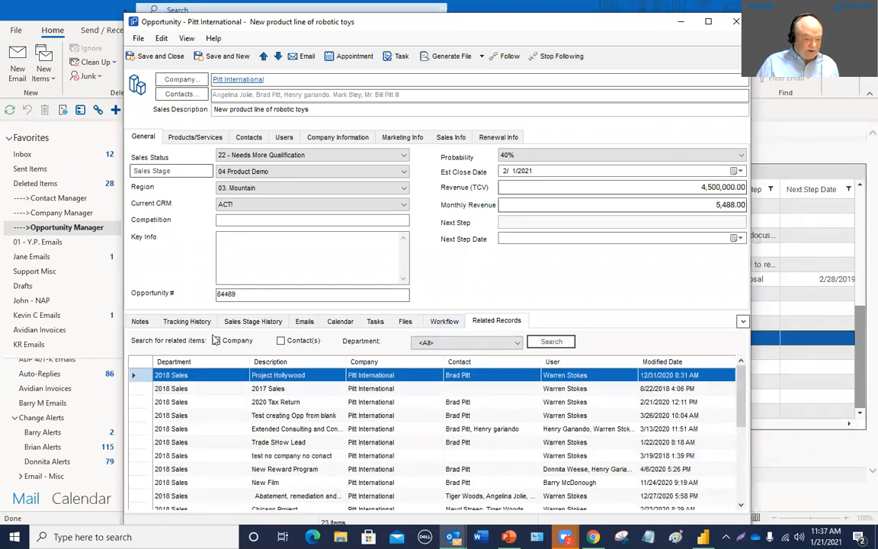
pyautogui.press('ctrl')
pyautogui.press('ctrl')
pyautogui.press('ctrl')
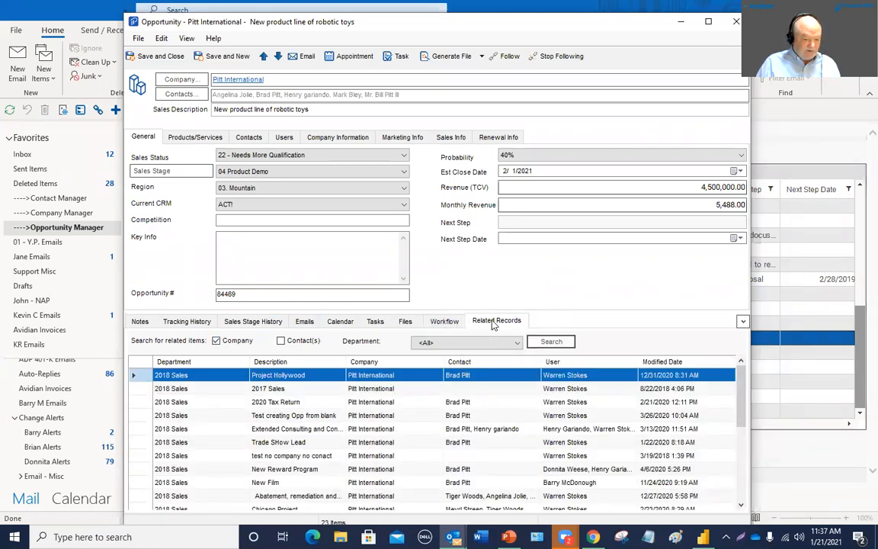
pyautogui.press('ctrl')
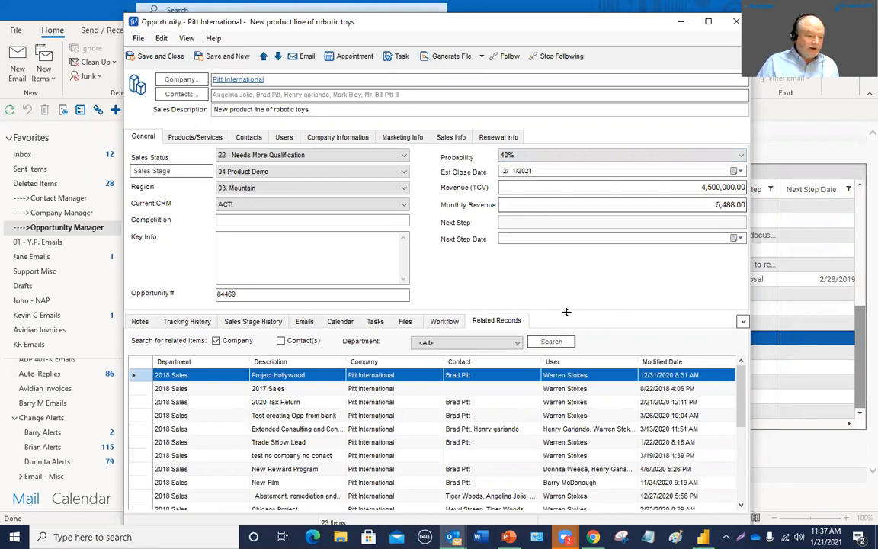
pyautogui.click(680, 25)
# - Open the Contact Manager folder in its own window and maximize that window
pyautogui.moveTo(452, 536)
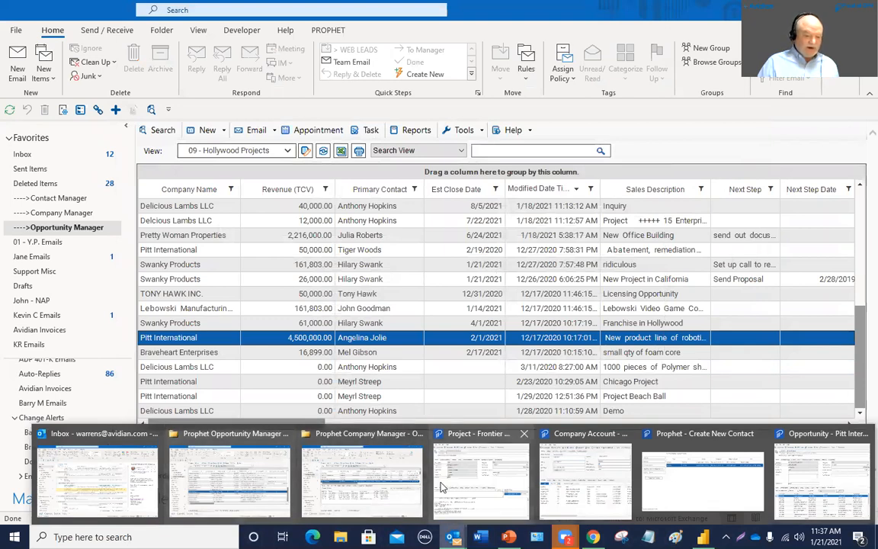
pyautogui.rightClick(62, 199)
pyautogui.press('Escape')
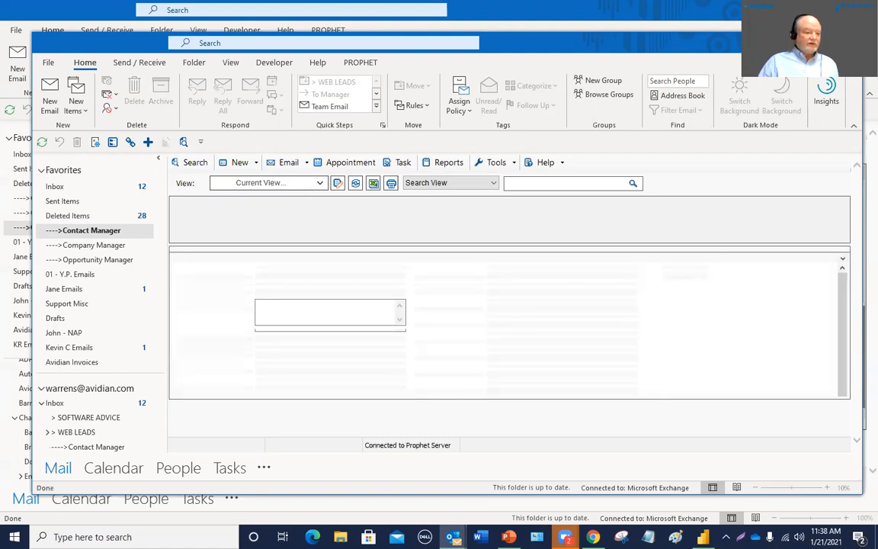
pyautogui.click(820, 42)
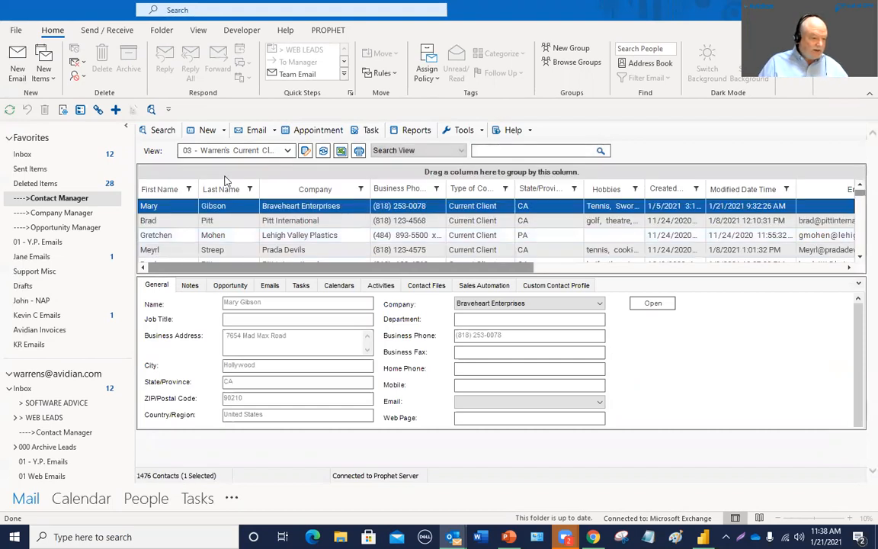
# - Search for opportunities linked to the Pitt International contact
pyautogui.click(244, 221)
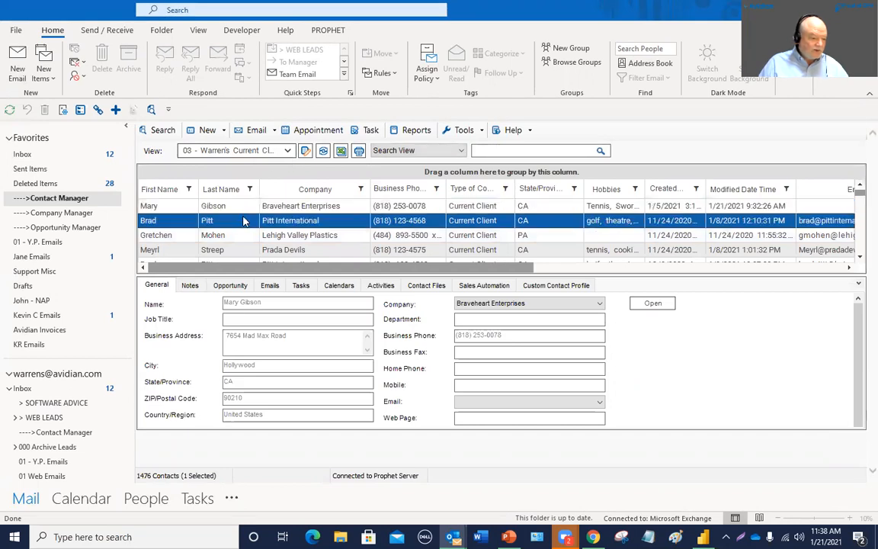
pyautogui.click(238, 286)
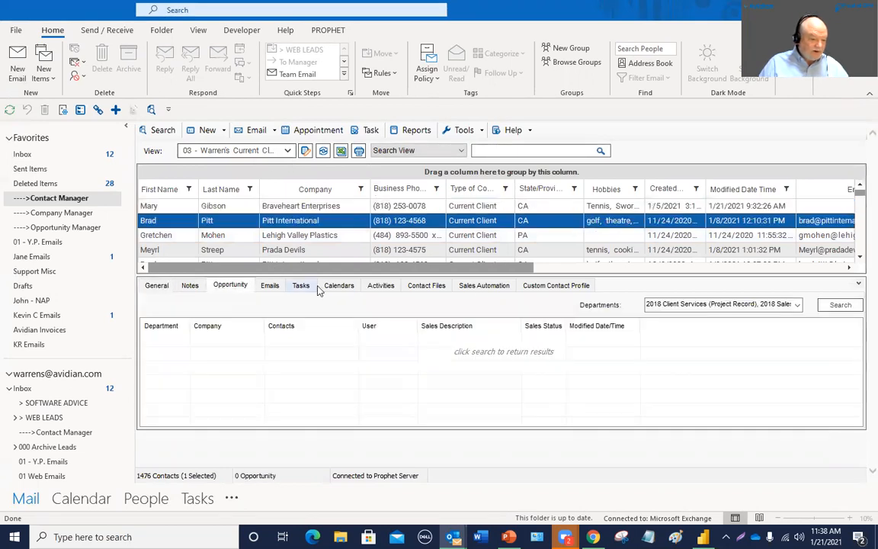
pyautogui.click(841, 304)
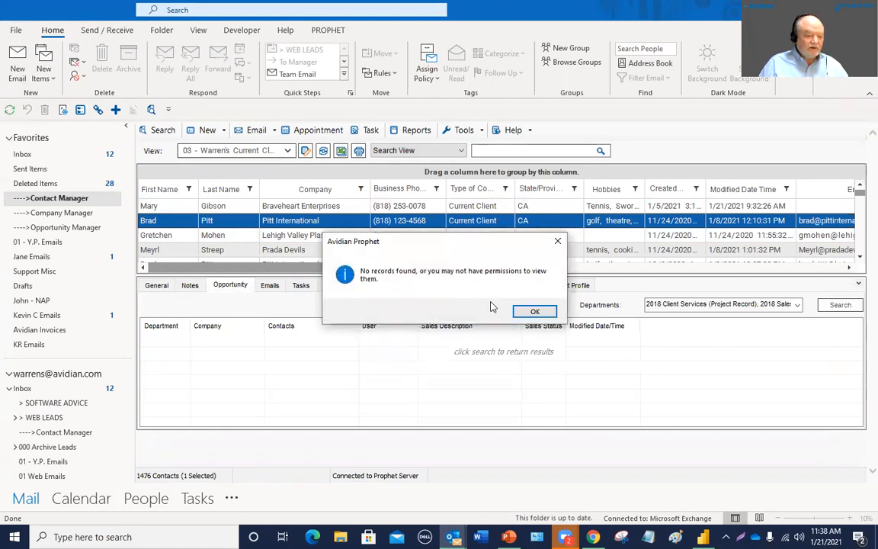
pyautogui.click(534, 311)
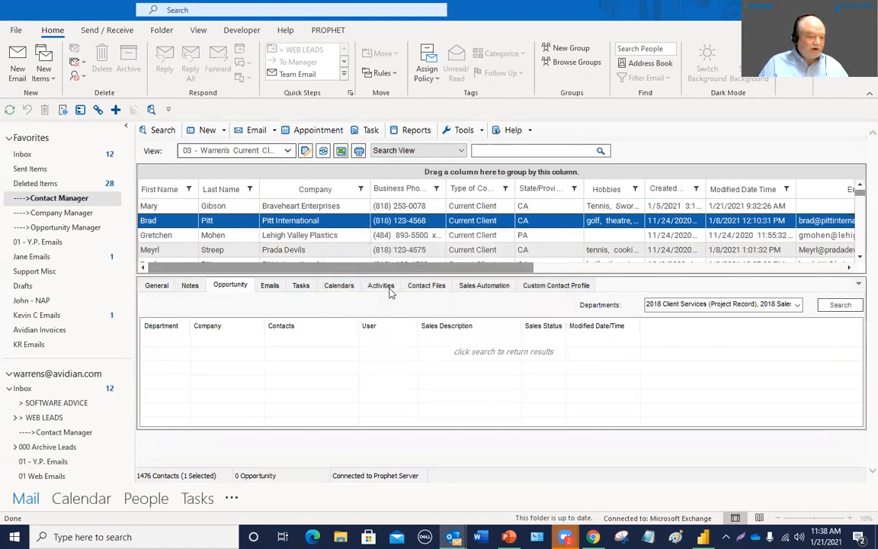
# - Search for opportunities linked to the Braveheart Enterprises contact
pyautogui.click(228, 207)
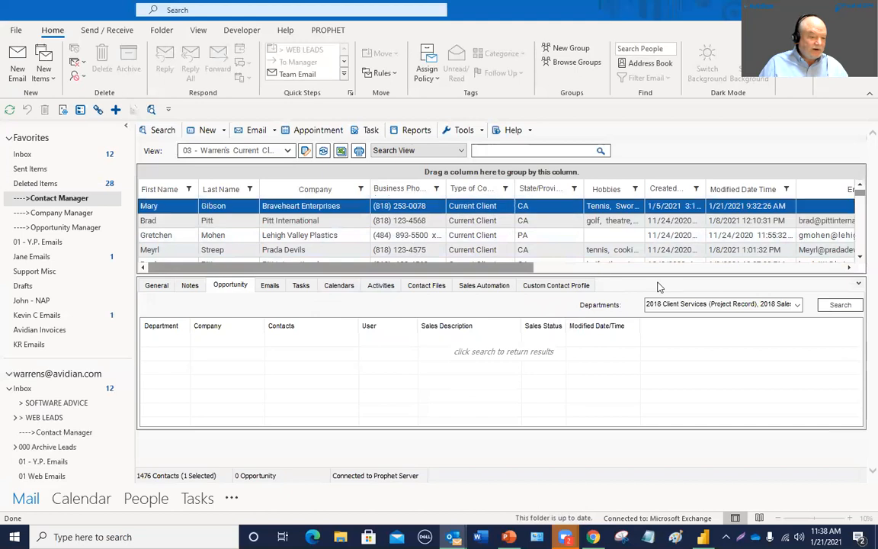
pyautogui.click(824, 306)
pyautogui.click(826, 306)
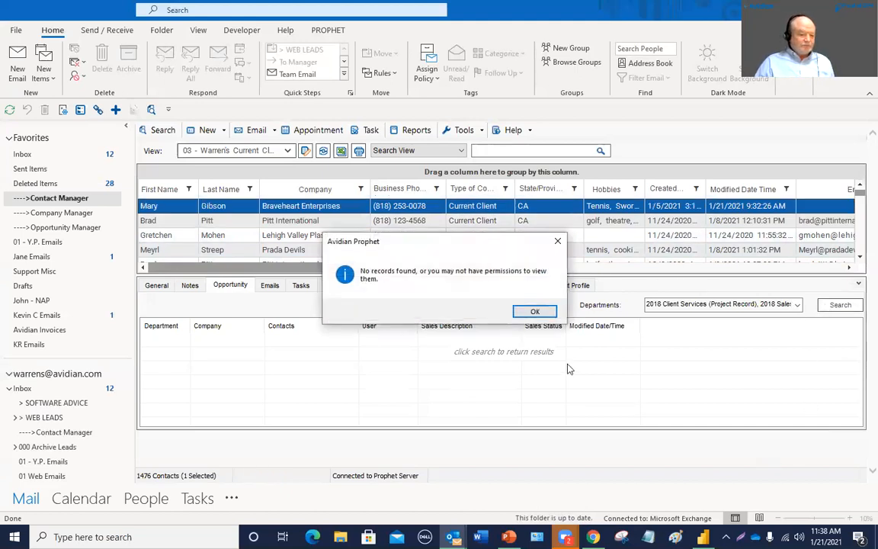
pyautogui.click(535, 310)
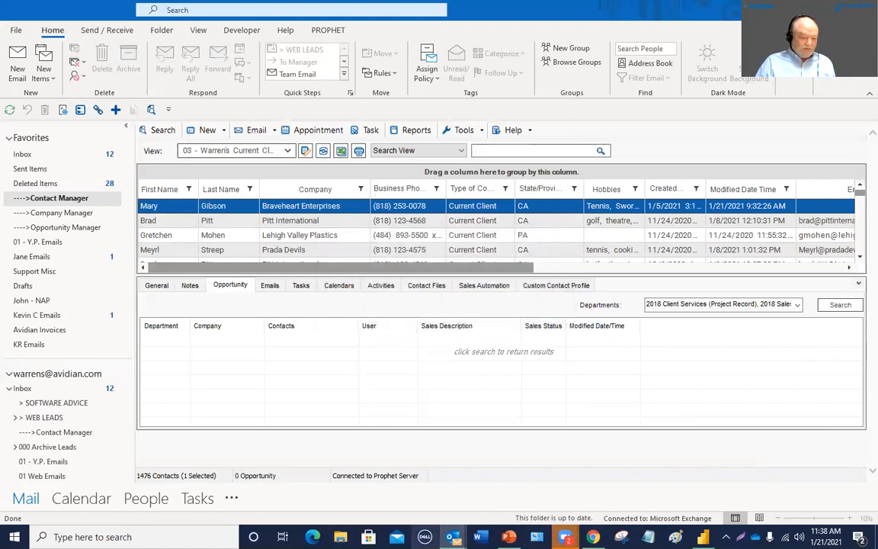
# - View the Braveheart Enterprises contact's general details and sales automation emails, selecting "04 - Two Week Follow Up Email.Oft"
pyautogui.click(157, 286)
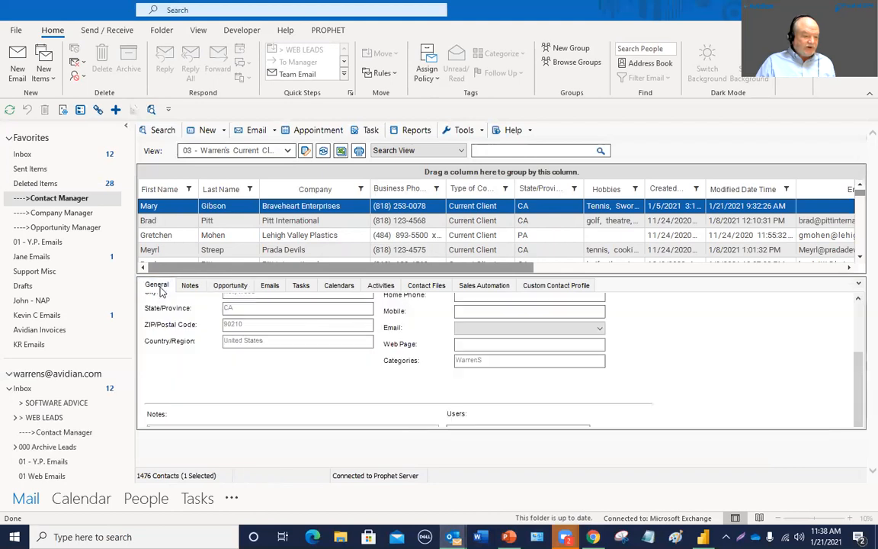
pyautogui.click(486, 288)
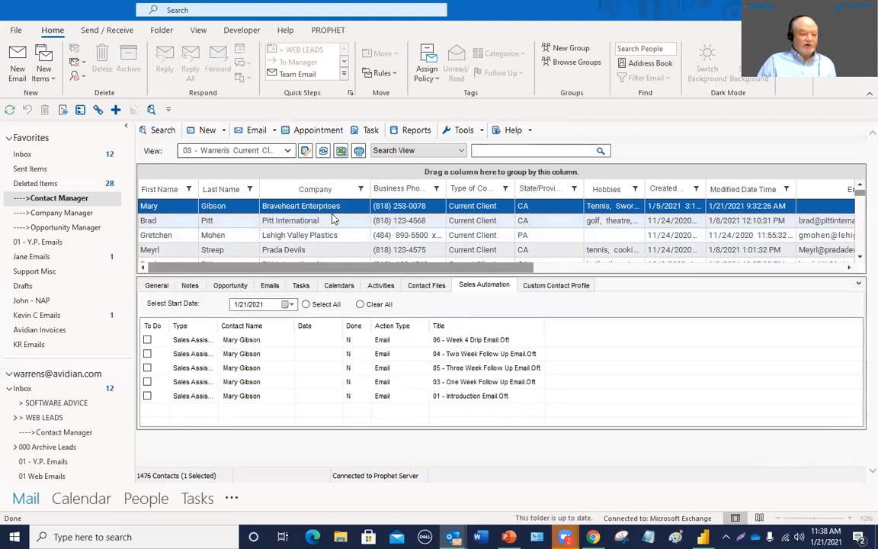
pyautogui.click(446, 354)
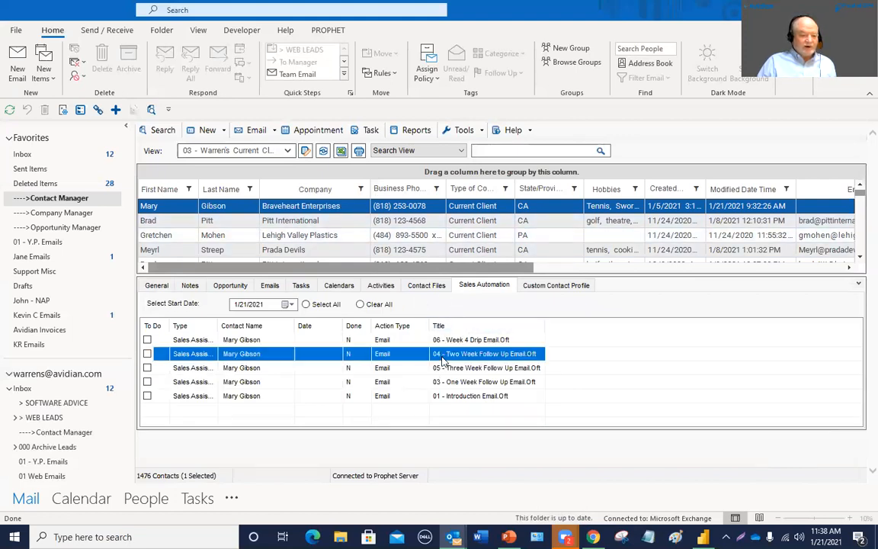
# - Review the Braveheart Enterprises contact's sales automation emails from "06 - Week 4 Drip Email.Oft" to "01 - Introduction Email.Oft", and return to its general details
pyautogui.click(58, 199)
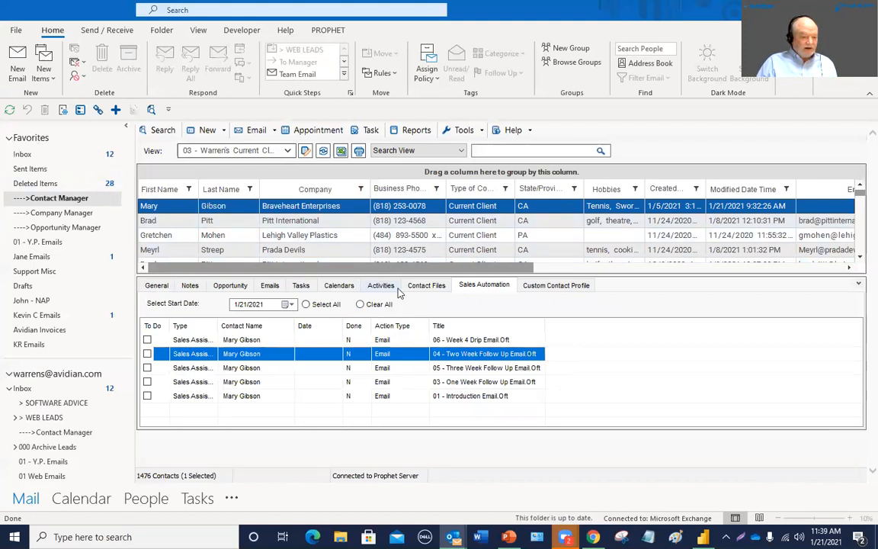
pyautogui.click(492, 288)
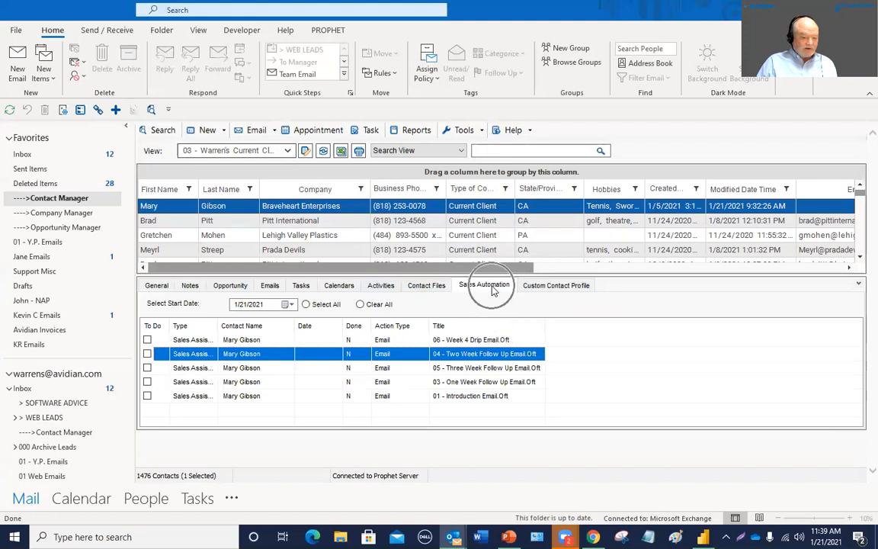
pyautogui.click(465, 339)
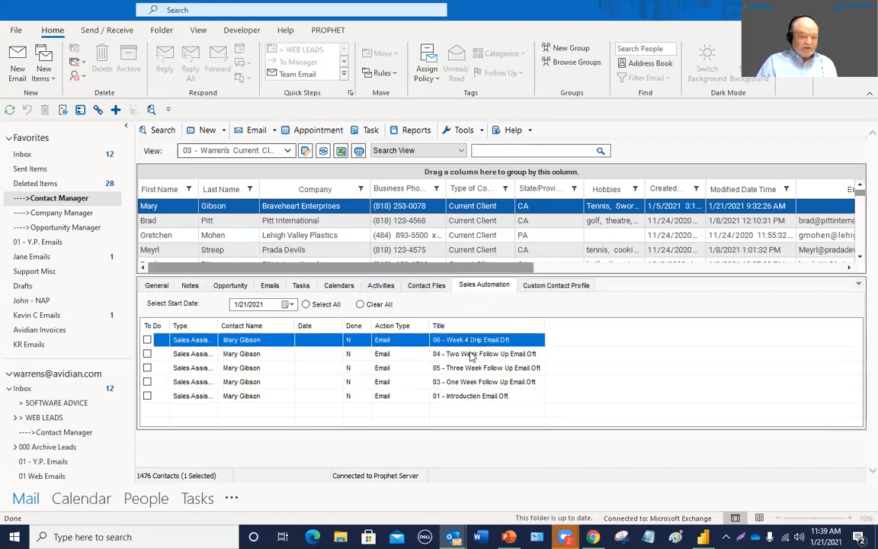
pyautogui.click(471, 355)
pyautogui.click(467, 368)
pyautogui.click(470, 385)
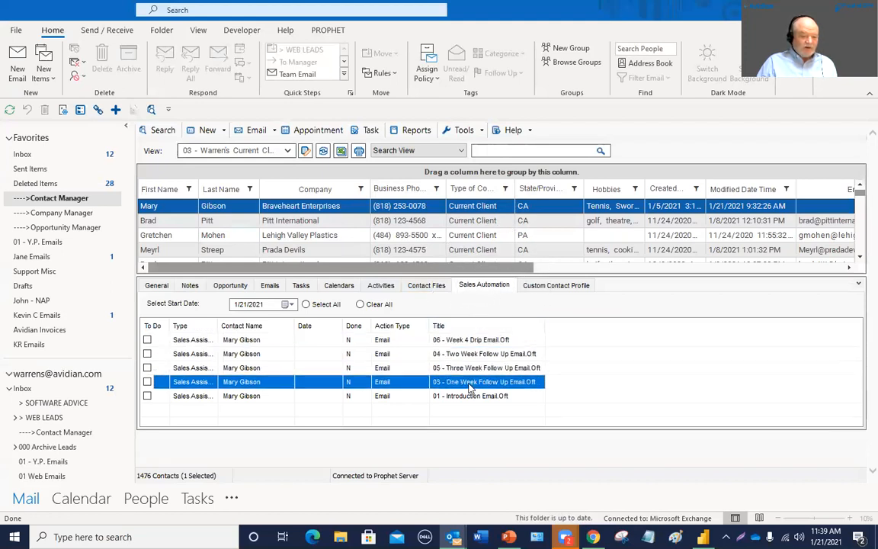
pyautogui.click(470, 395)
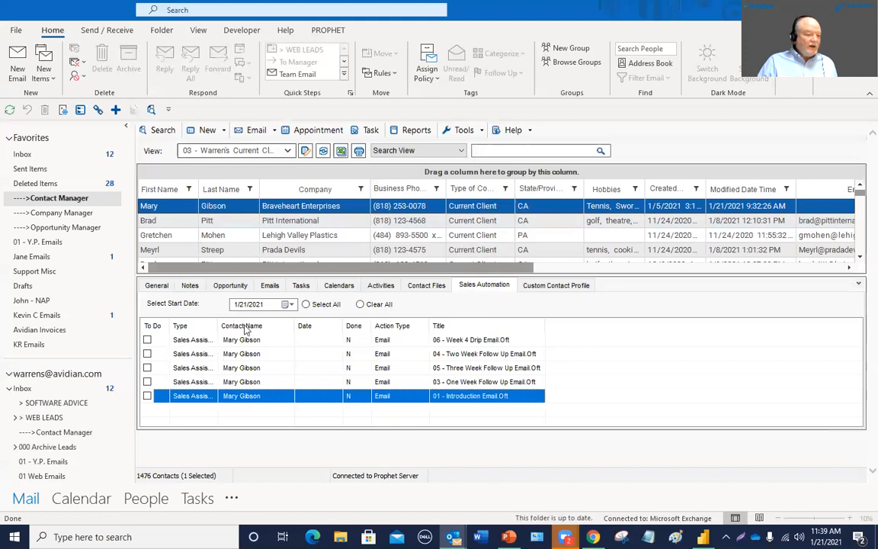
pyautogui.click(158, 286)
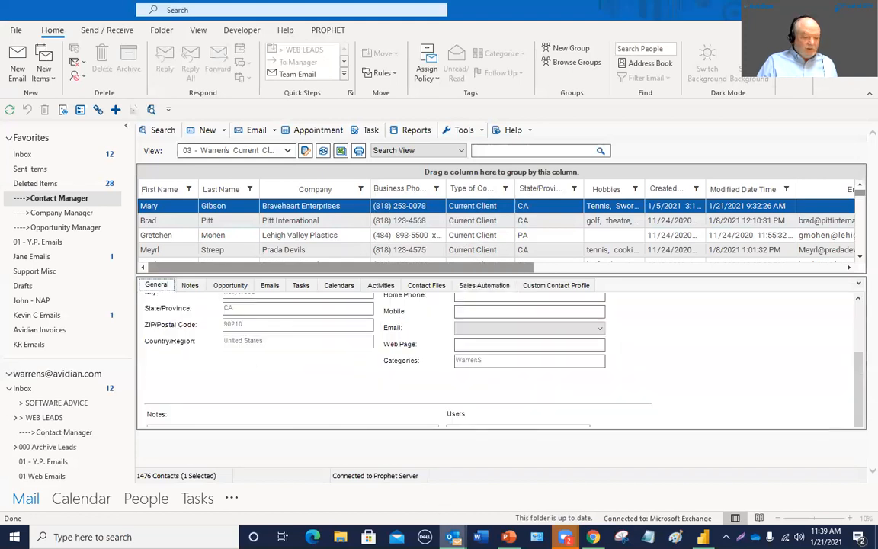
# - Switch to the Opportunity Manager window and select the Delicious Lambs LLC "Webinar Example" opportunity
pyautogui.moveTo(453, 535)
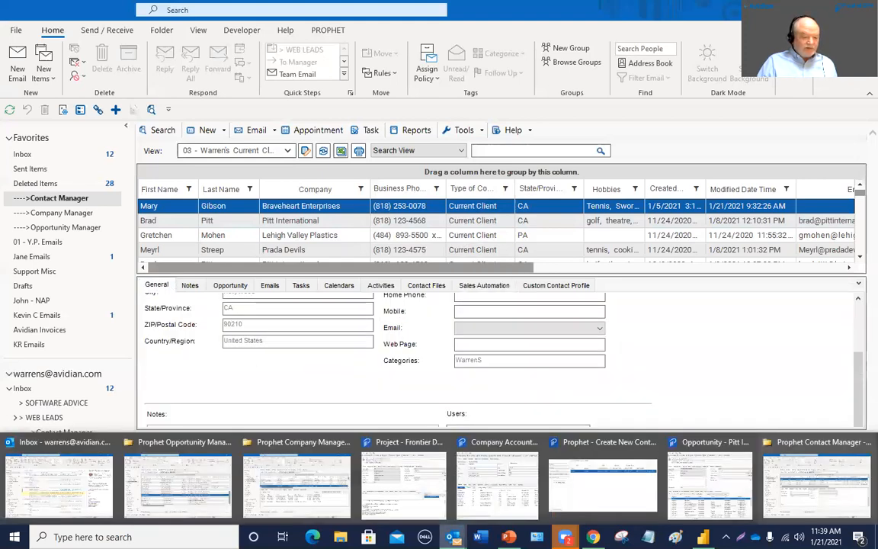
pyautogui.click(178, 480)
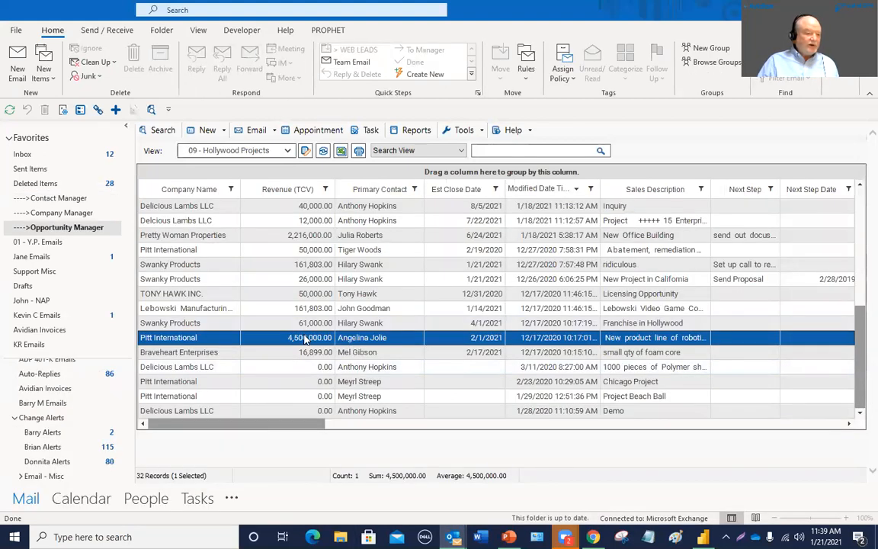
pyautogui.scroll(3, 312, 338)
pyautogui.scroll(3, 305, 338)
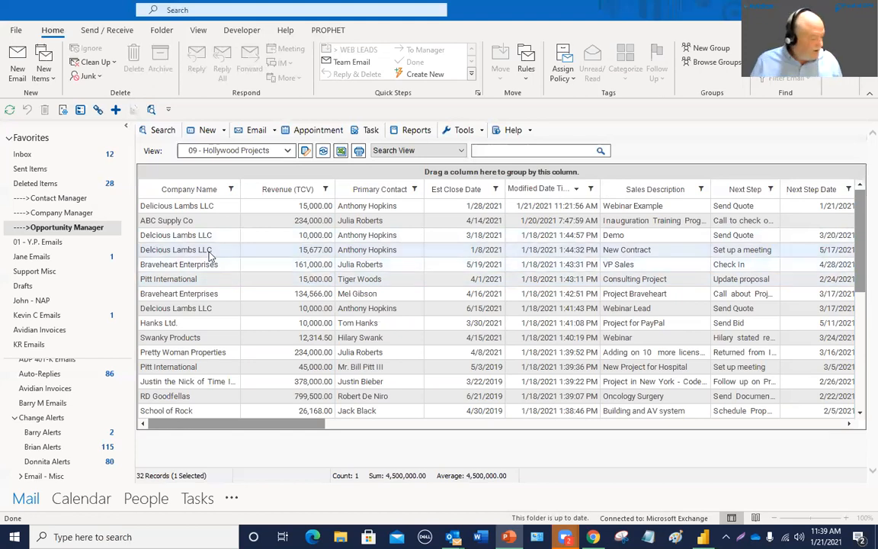
pyautogui.click(214, 207)
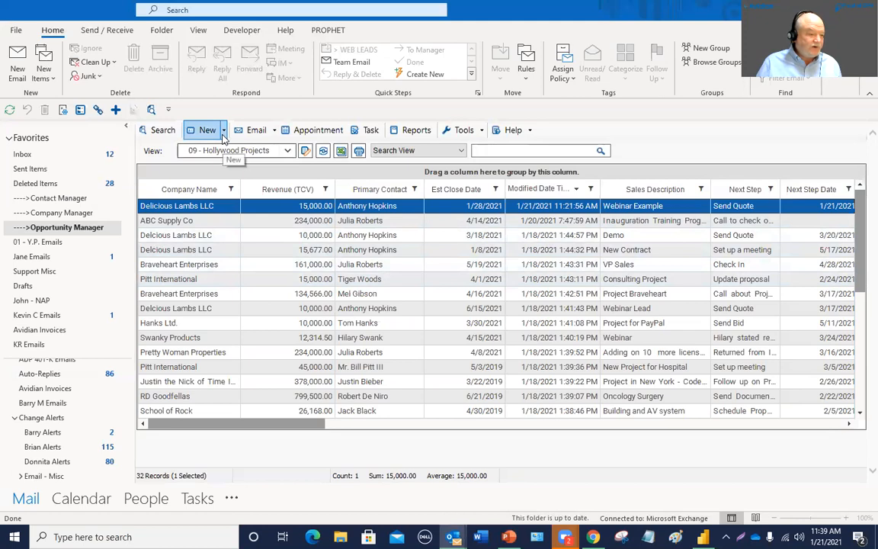
# - Start a new contact and enter the person's first and last name to check for existing matches in Prophet
pyautogui.click(223, 131)
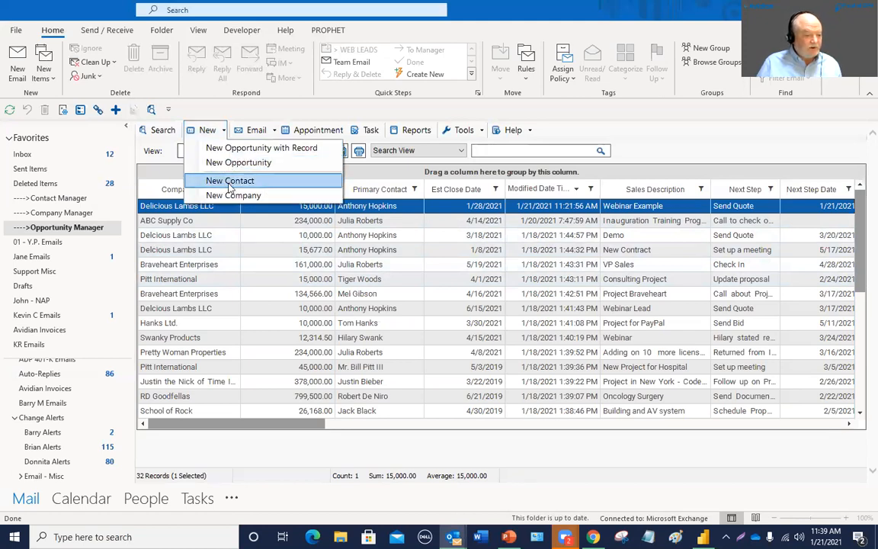
pyautogui.click(230, 180)
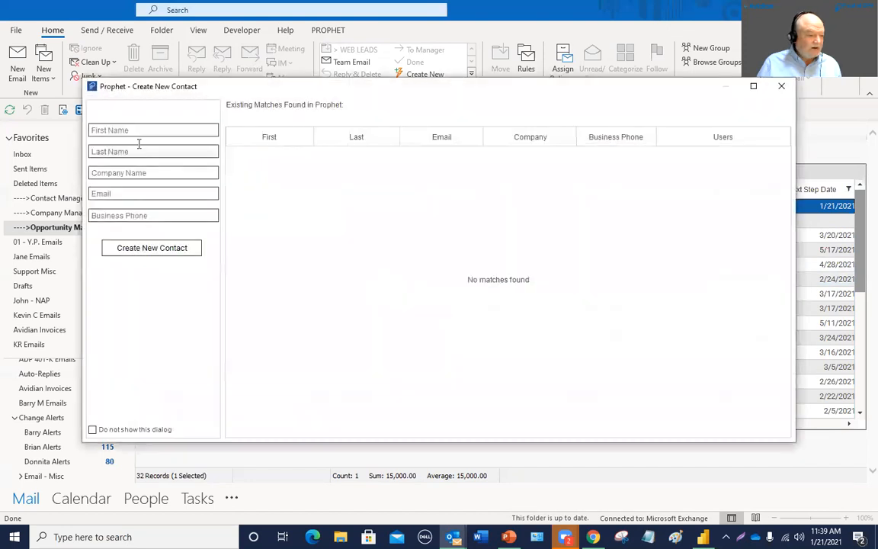
pyautogui.click(123, 131)
pyautogui.write('Mel')
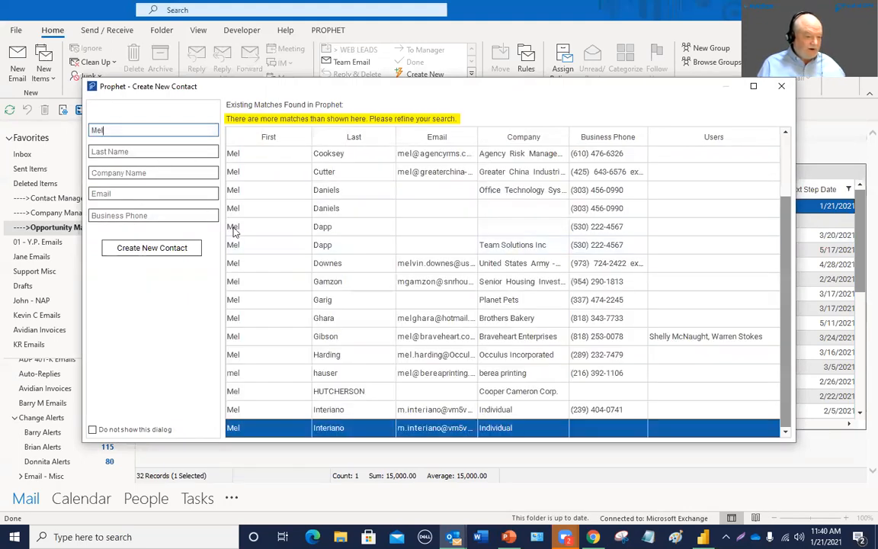
pyautogui.click(109, 151)
pyautogui.write('Gibson')
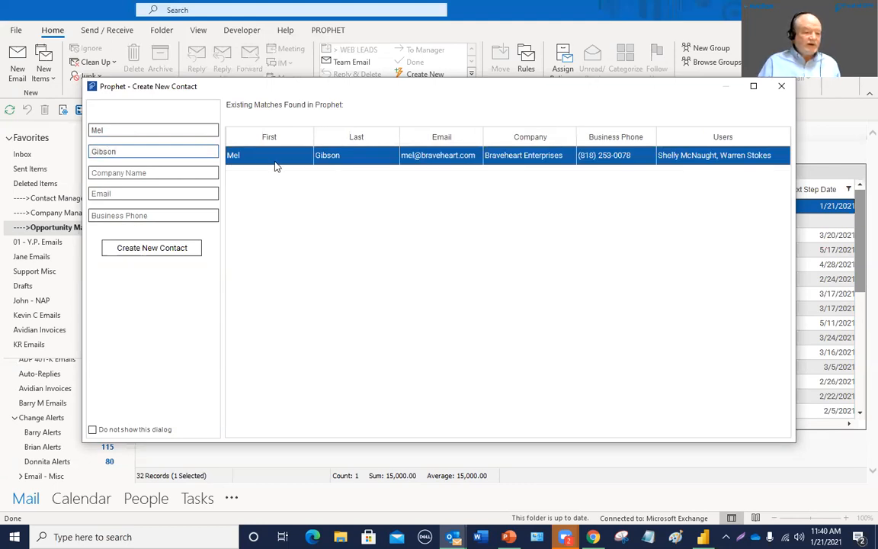
# - Open the matching Braveheart Enterprises contact record and examine the notes about how the person was met
pyautogui.doubleClick(406, 159)
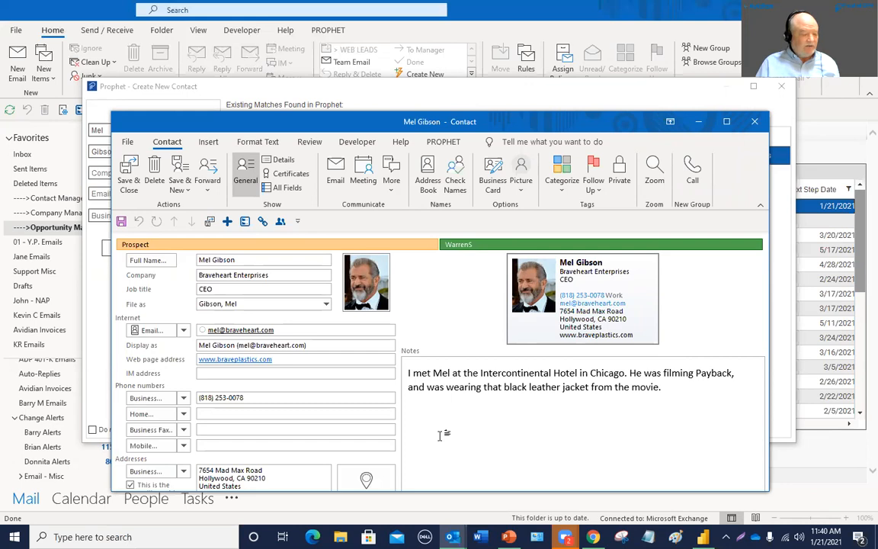
pyautogui.moveTo(426, 120); pyautogui.dragTo(425, 61)
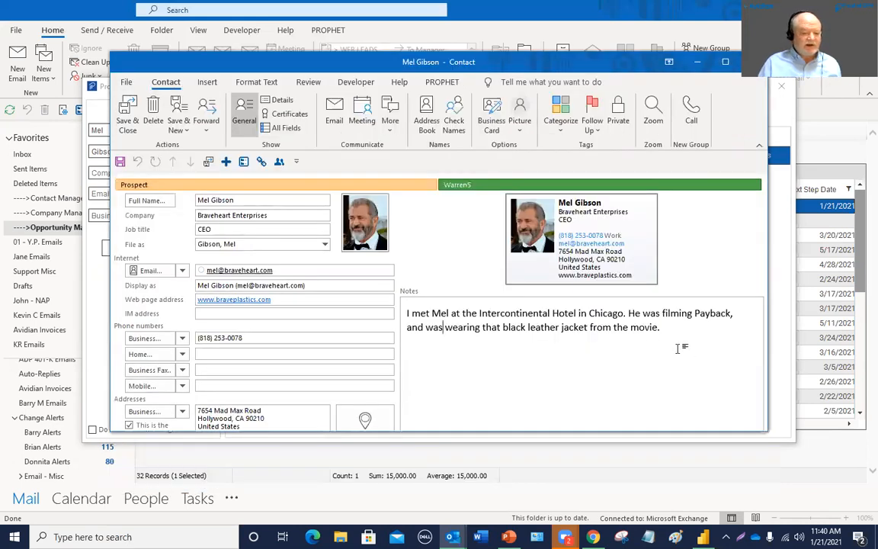
pyautogui.moveTo(679, 349); pyautogui.dragTo(357, 310)
pyautogui.click(429, 361)
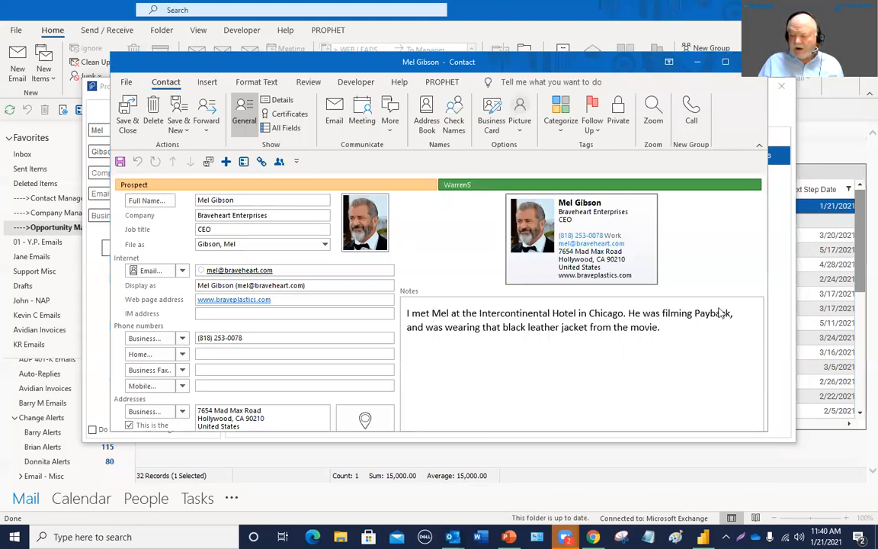
pyautogui.click(465, 360)
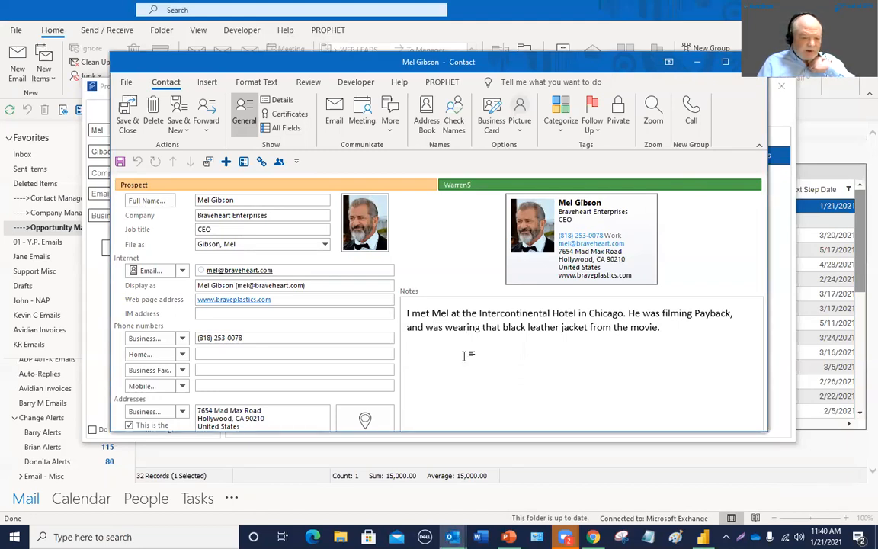
pyautogui.moveTo(669, 327); pyautogui.dragTo(406, 314)
pyautogui.click(445, 350)
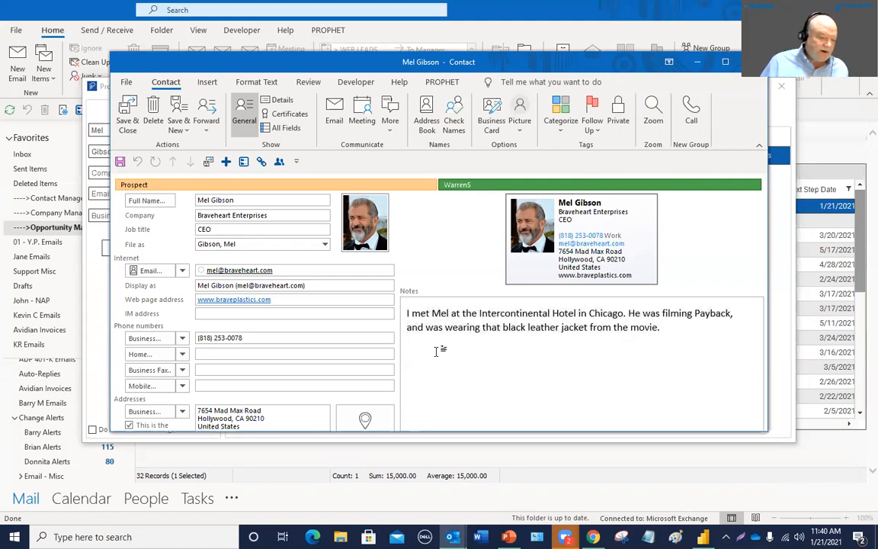
pyautogui.press('XF86AudioRaiseVolume')
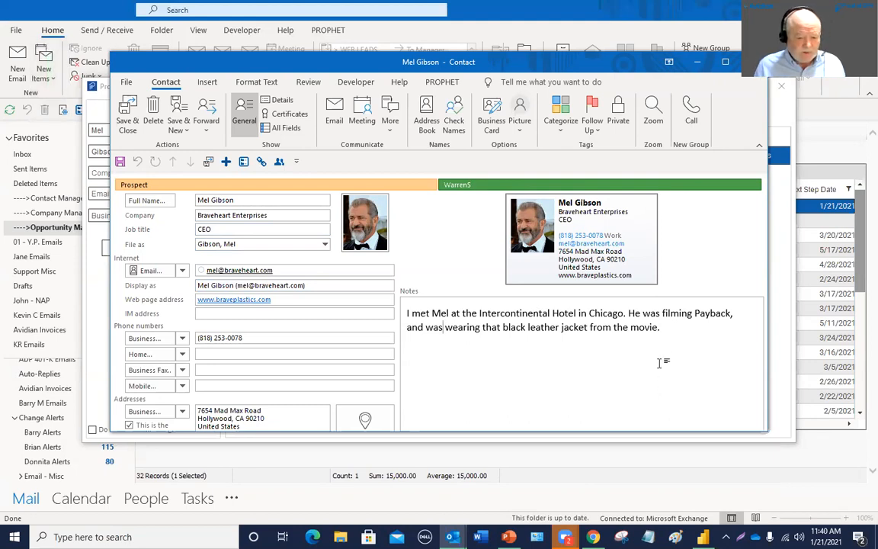
pyautogui.moveTo(659, 327); pyautogui.dragTo(398, 311)
pyautogui.click(471, 350)
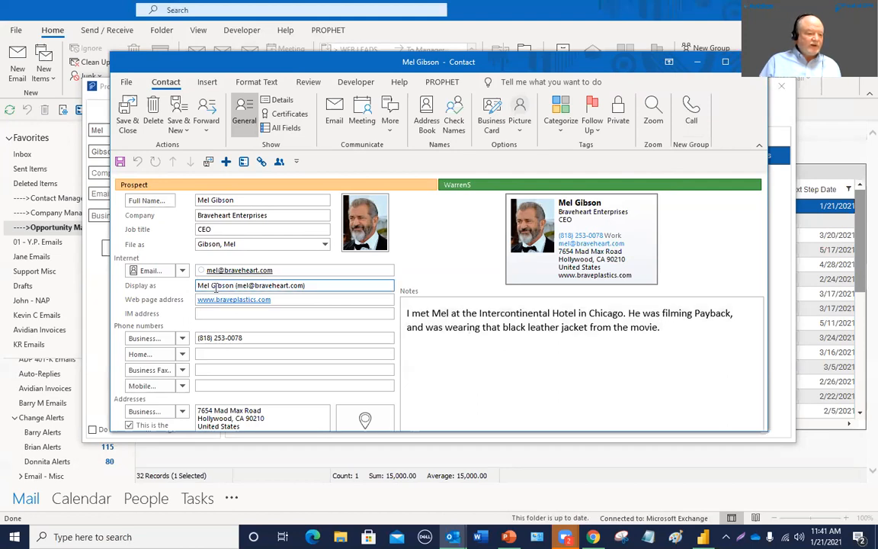
# - Check the company name on the contact record, and close both the record and the new-contact dialog
pyautogui.moveTo(267, 216); pyautogui.dragTo(196, 216)
pyautogui.click(503, 352)
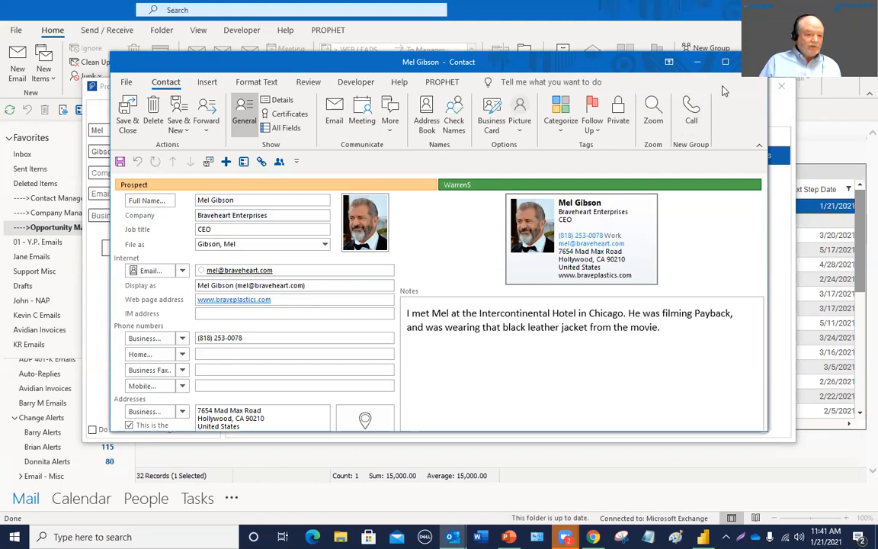
pyautogui.click(753, 61)
pyautogui.click(783, 87)
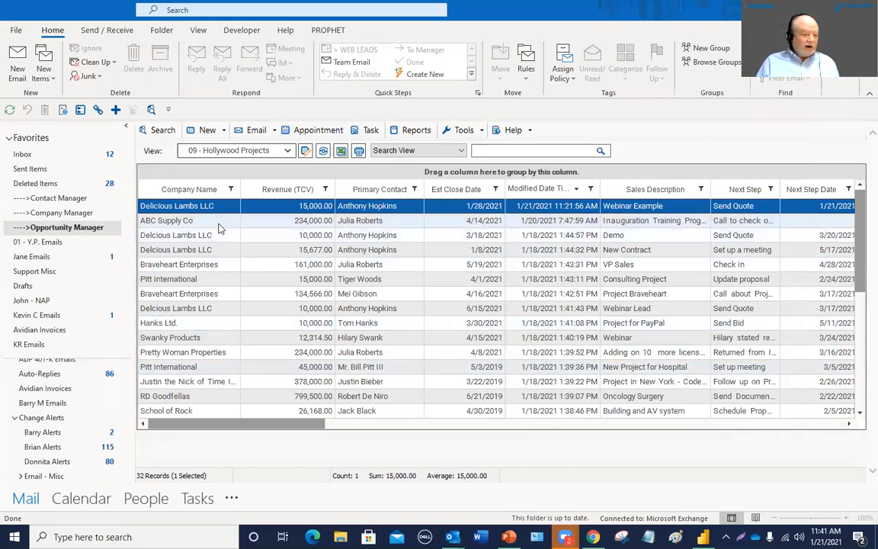
# - Switch to the Company Manager window and apply the saved view "07 - Hollywood Accounts"
pyautogui.click(217, 222)
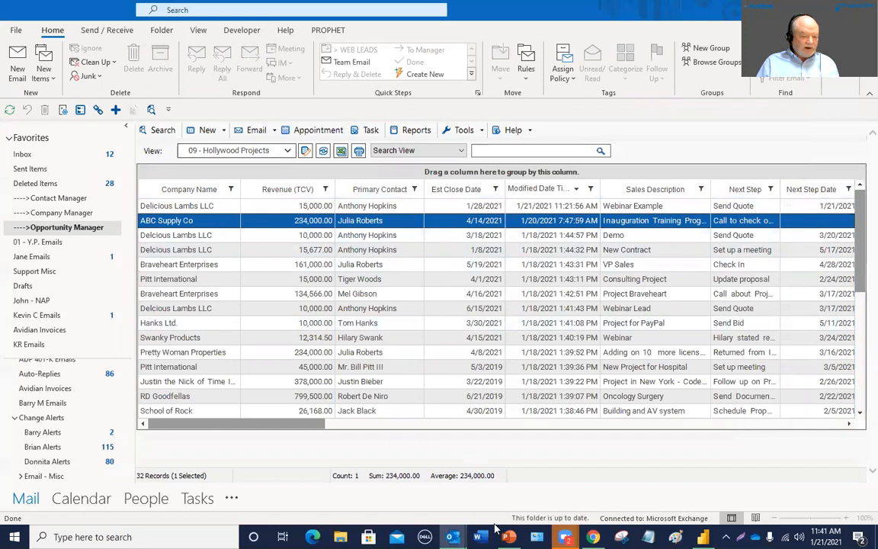
pyautogui.moveTo(452, 537)
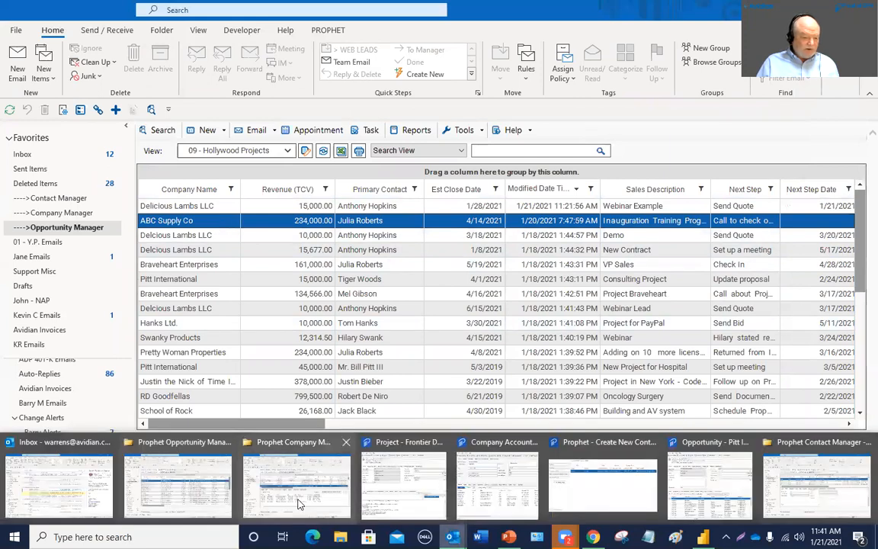
pyautogui.click(271, 453)
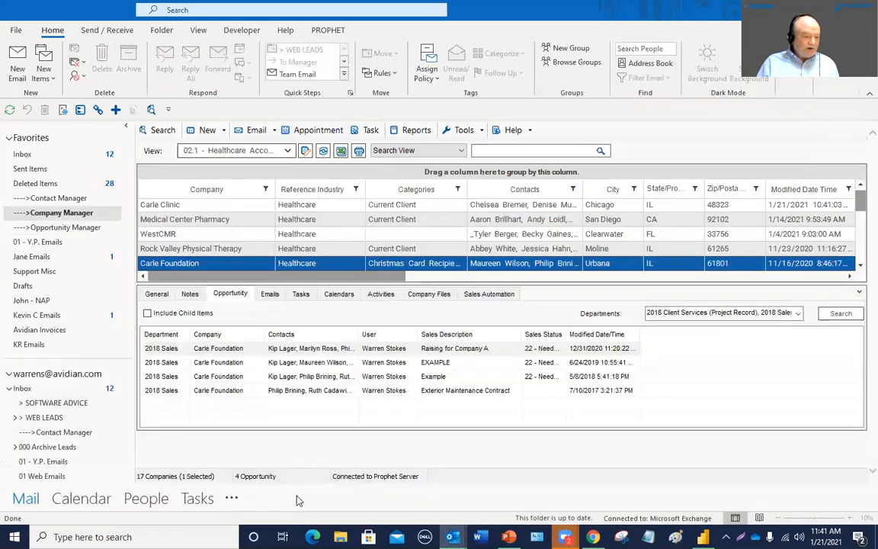
pyautogui.click(287, 151)
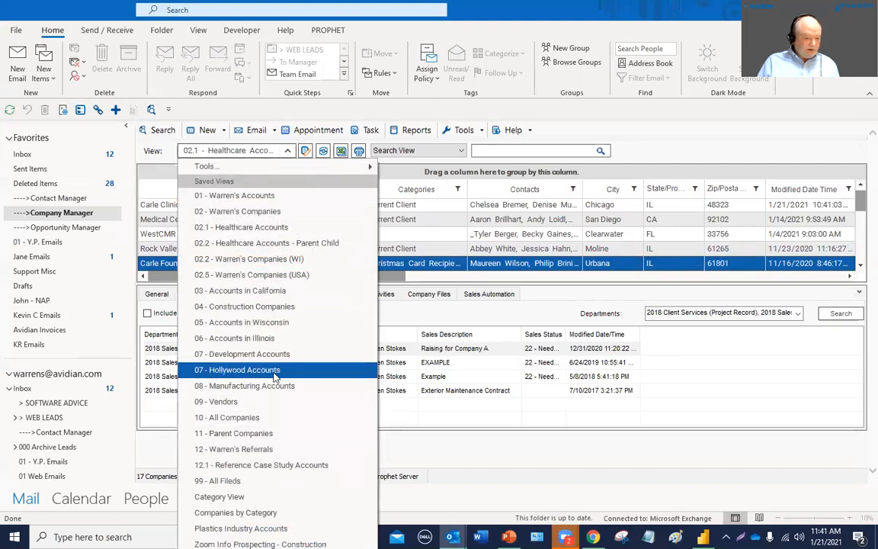
pyautogui.click(242, 370)
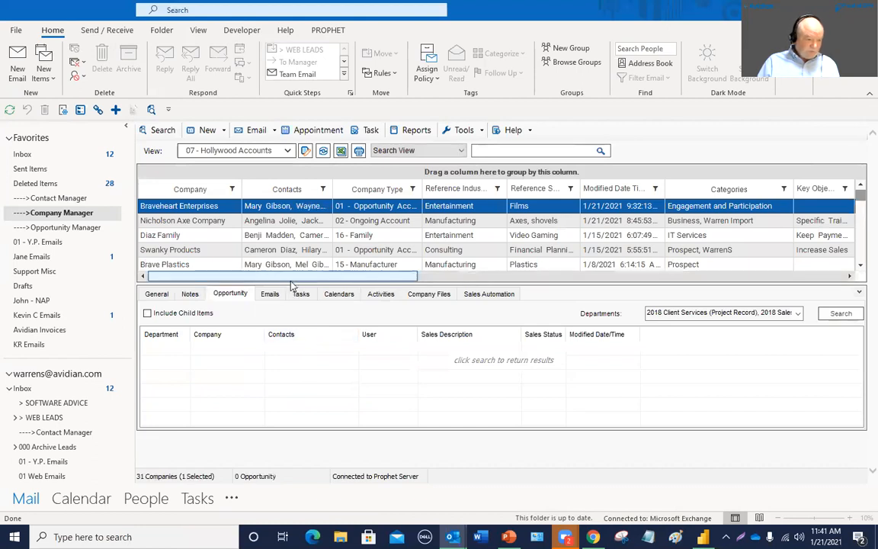
# - Open the Diaz Family company account and examine the email addresses of its linked contacts
pyautogui.click(174, 237)
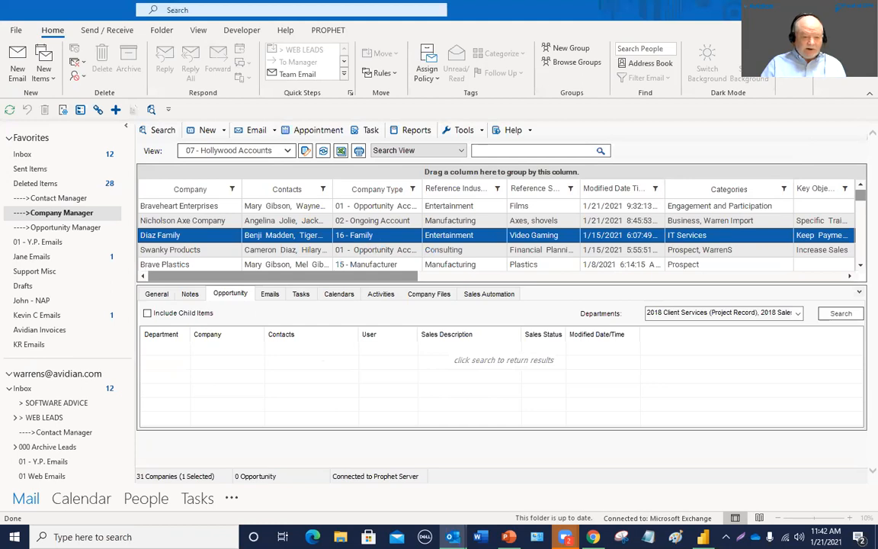
pyautogui.doubleClick(160, 236)
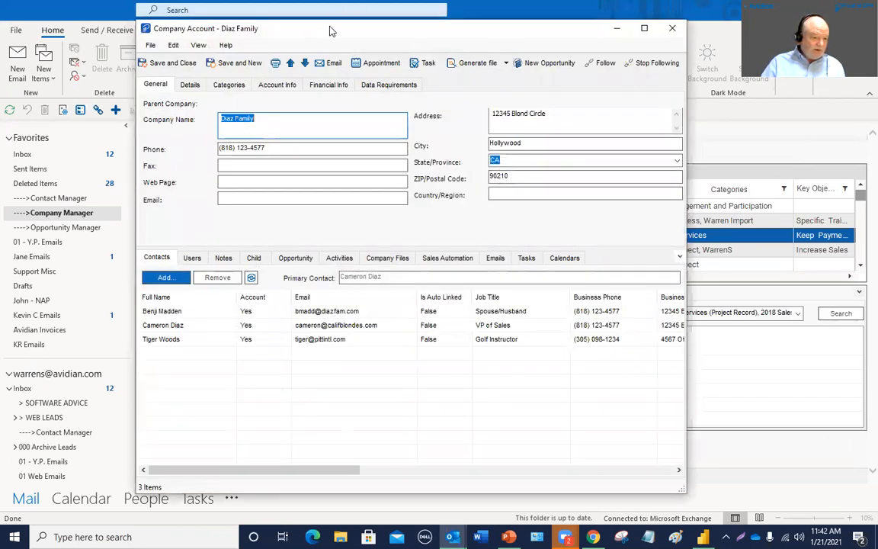
pyautogui.moveTo(301, 29); pyautogui.dragTo(317, 43)
pyautogui.click(336, 326)
pyautogui.click(337, 339)
pyautogui.click(338, 353)
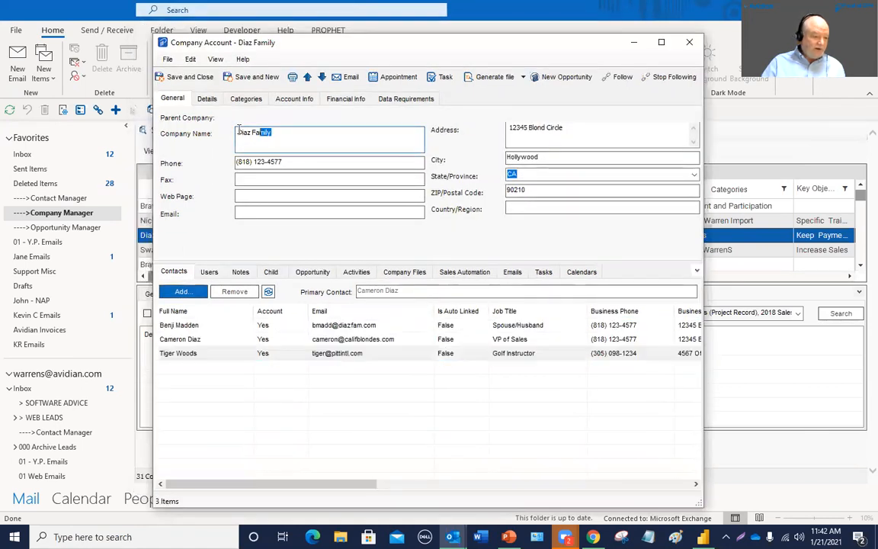
# - Compare the Spouse/Husband and Golf Instructor contacts with the company name of the account
pyautogui.click(190, 326)
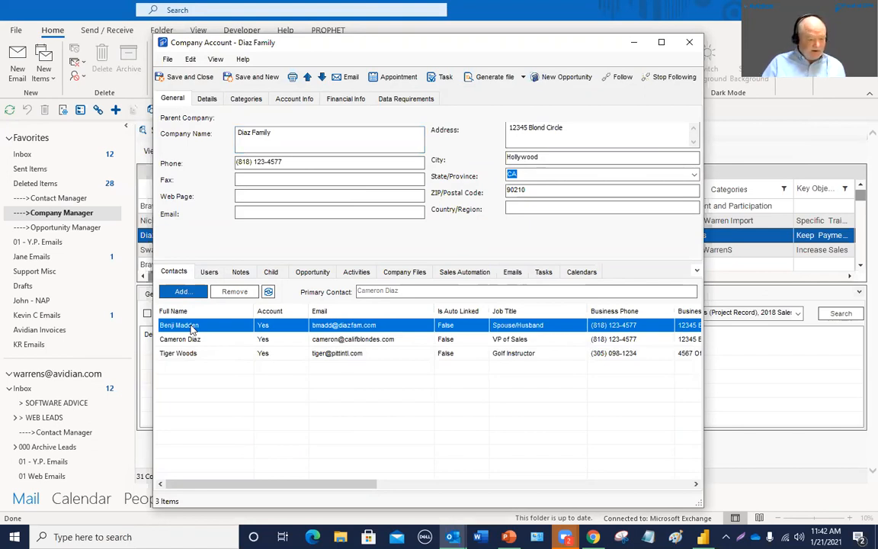
pyautogui.click(333, 355)
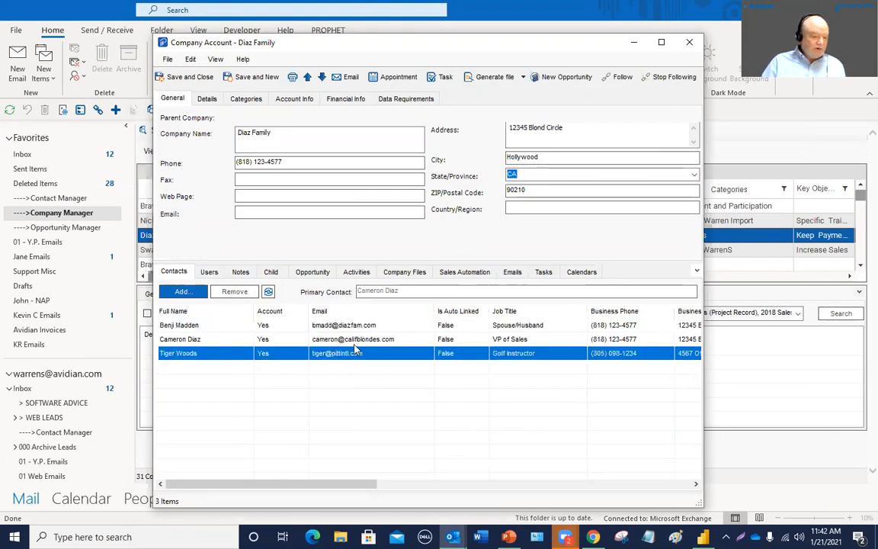
pyautogui.press('Up')
pyautogui.press('Up')
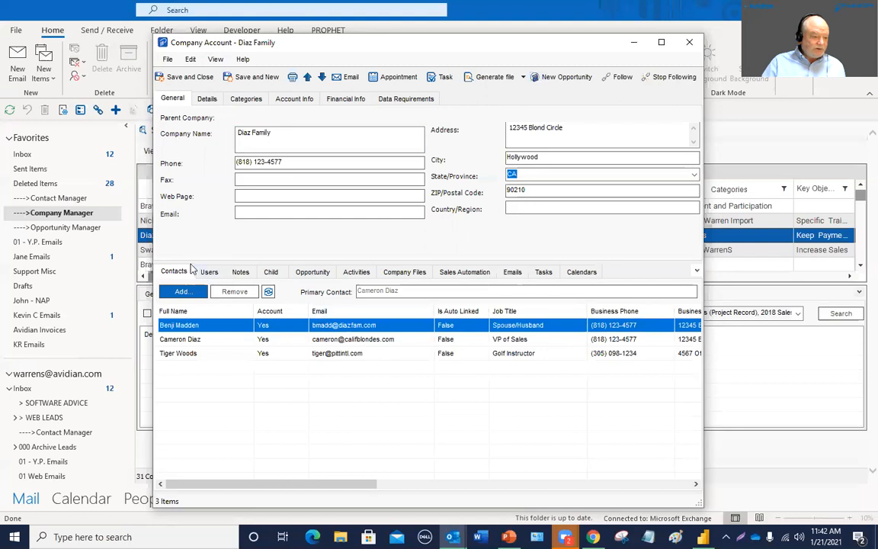
pyautogui.moveTo(281, 137); pyautogui.dragTo(226, 130)
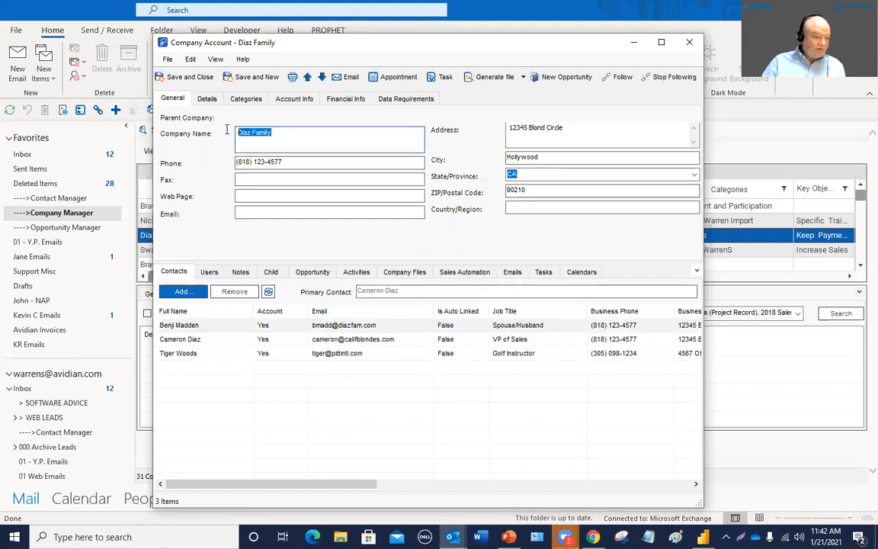
# - Highlight the company name on the Diaz Family account, and minimize the record
pyautogui.click(298, 133)
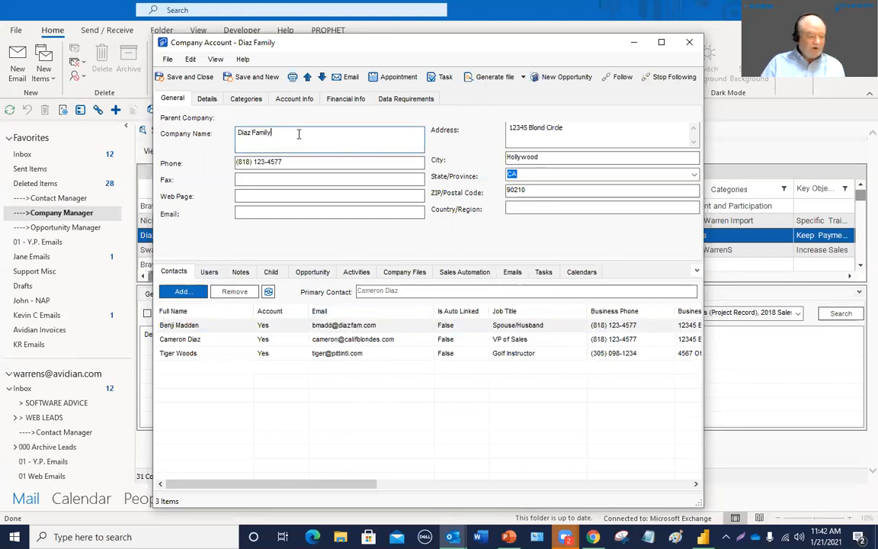
pyautogui.moveTo(310, 132); pyautogui.dragTo(207, 134)
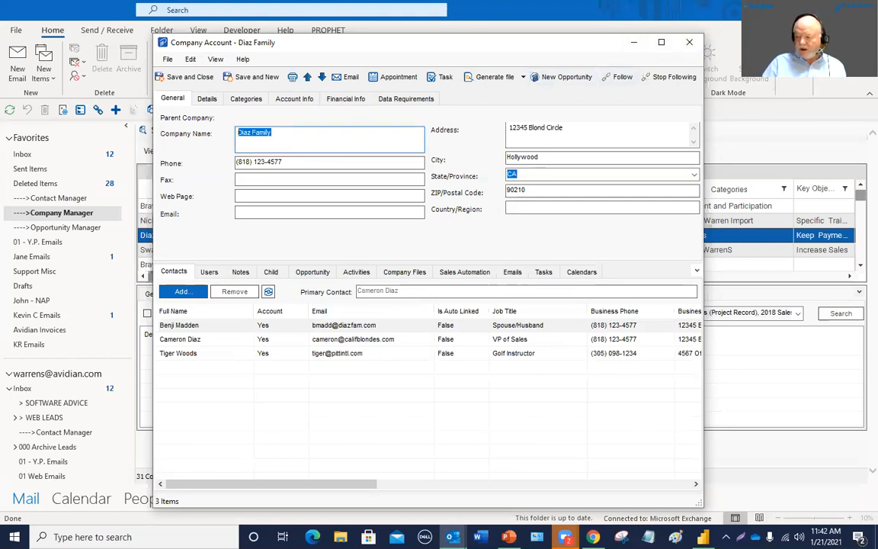
pyautogui.click(636, 43)
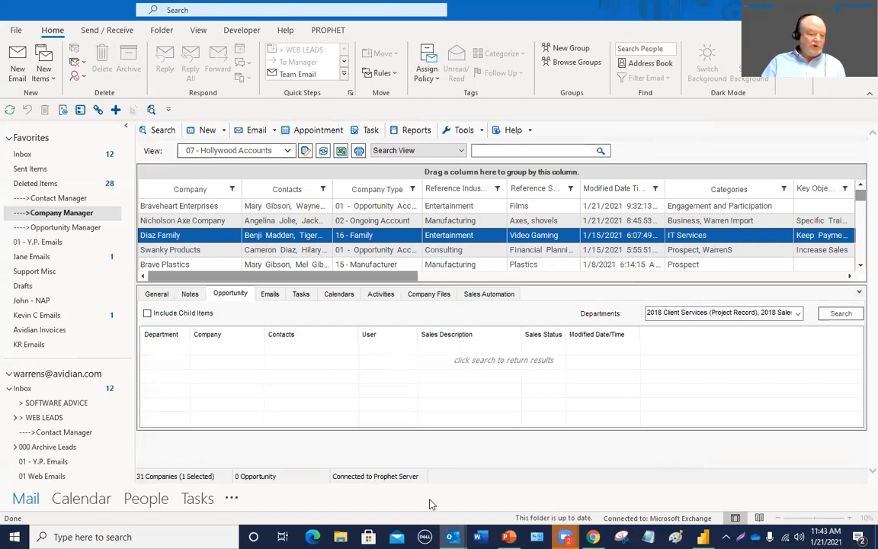
# - Switch to the Pitt International opportunity for the robotic toys line, check its workflow actions, and close the record
pyautogui.moveTo(452, 536)
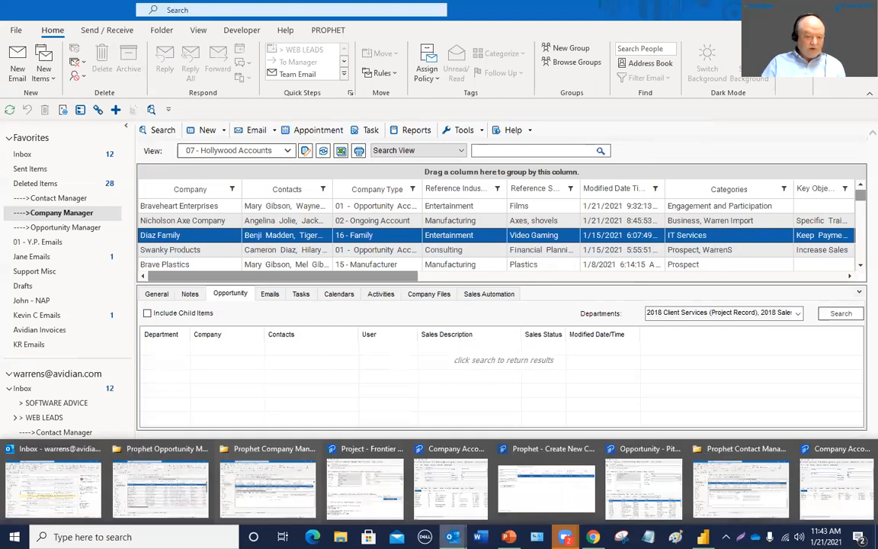
pyautogui.click(563, 446)
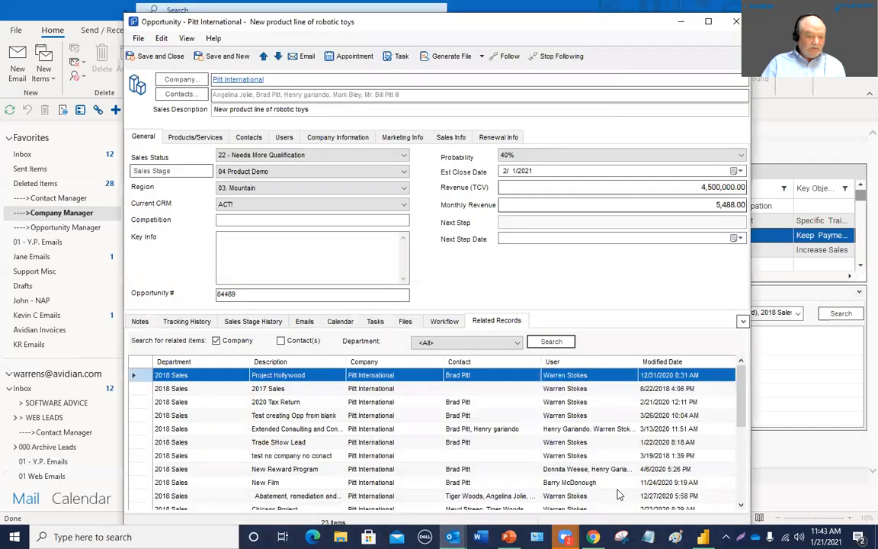
pyautogui.click(444, 321)
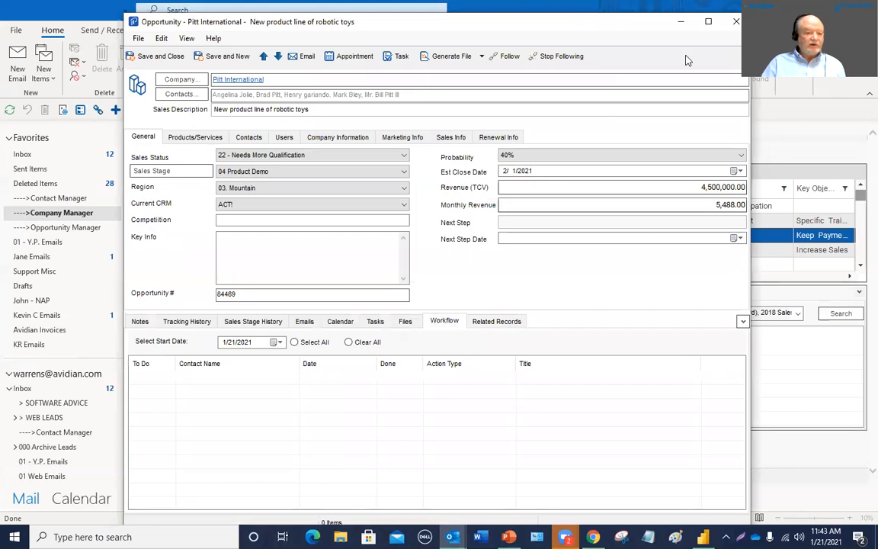
pyautogui.click(736, 24)
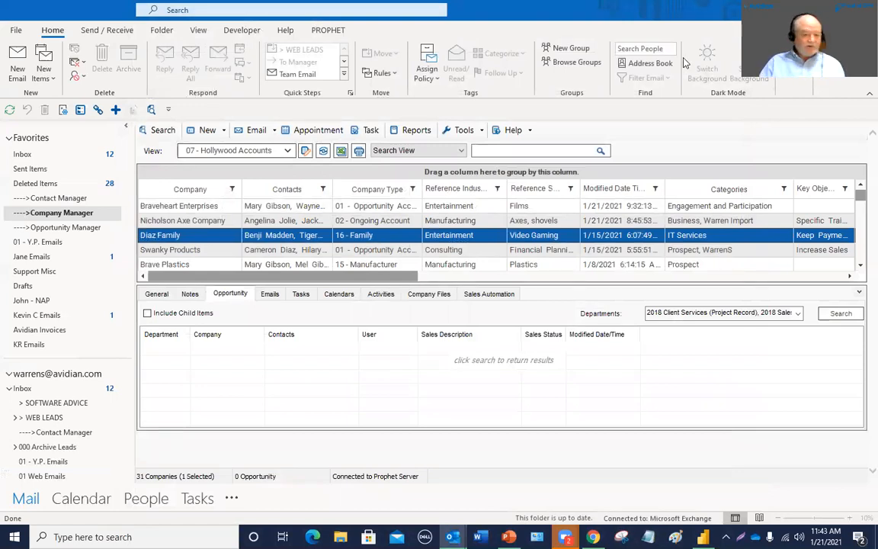
# - In Prophet Sales Automation, display each item before sending, and process and send the Three Week Follow Up email due 1/5/2021
pyautogui.click(481, 131)
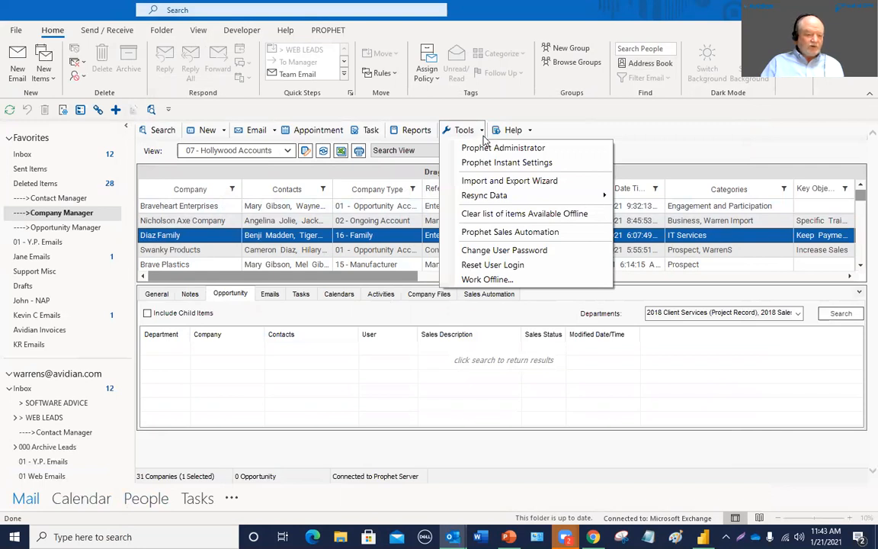
pyautogui.click(482, 233)
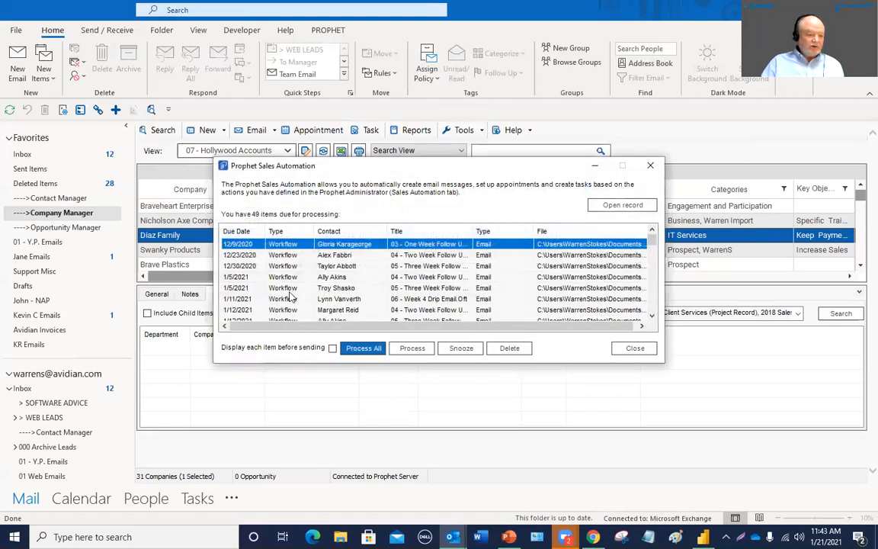
pyautogui.click(328, 289)
pyautogui.click(332, 348)
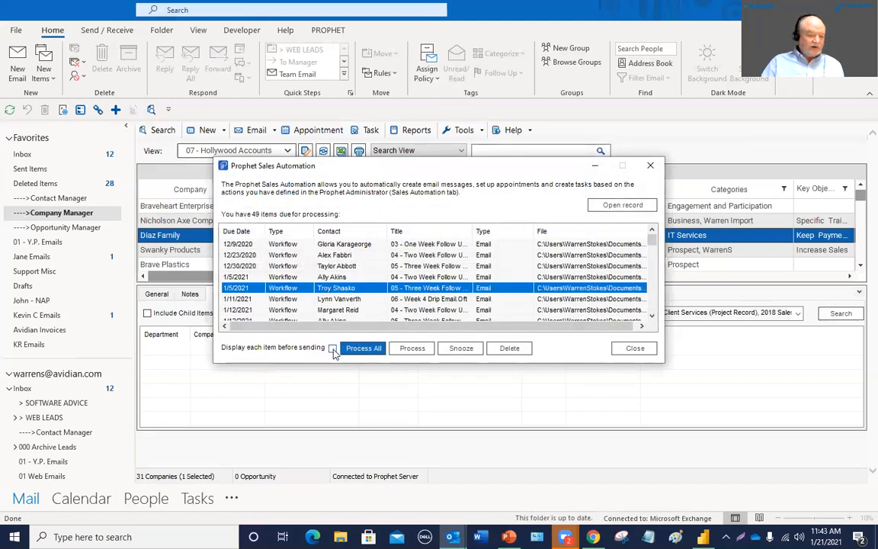
pyautogui.click(399, 353)
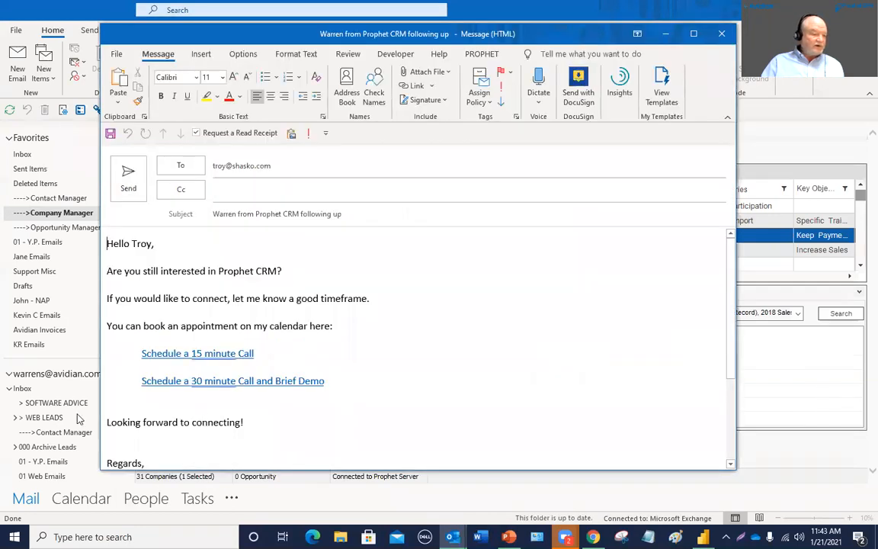
pyautogui.click(127, 175)
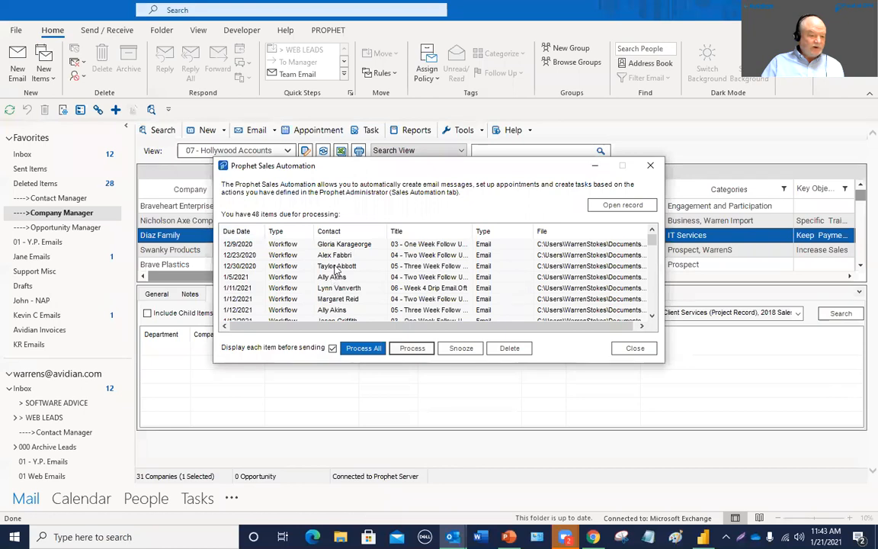
# - Process and send the Three Week Follow Up email due 12/30/2020, and close Prophet Sales Automation
pyautogui.click(314, 265)
pyautogui.click(411, 348)
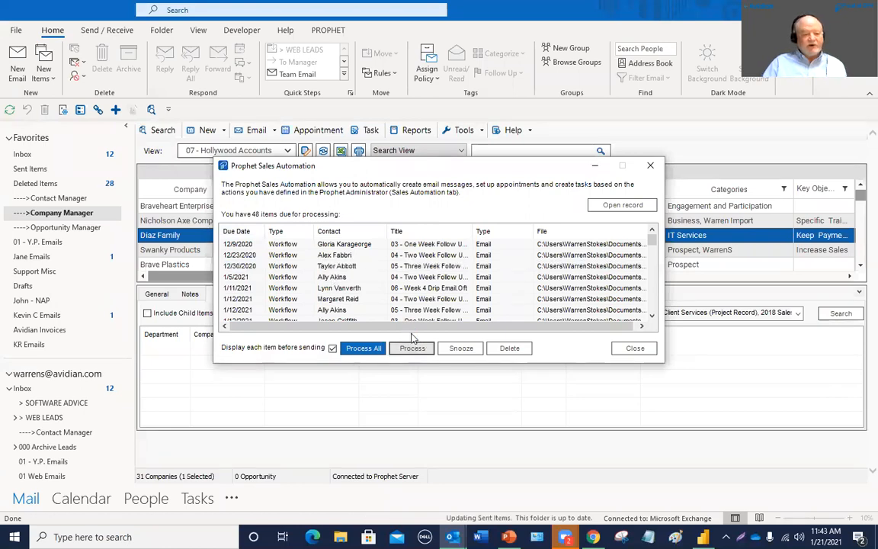
pyautogui.click(251, 194)
pyautogui.click(164, 270)
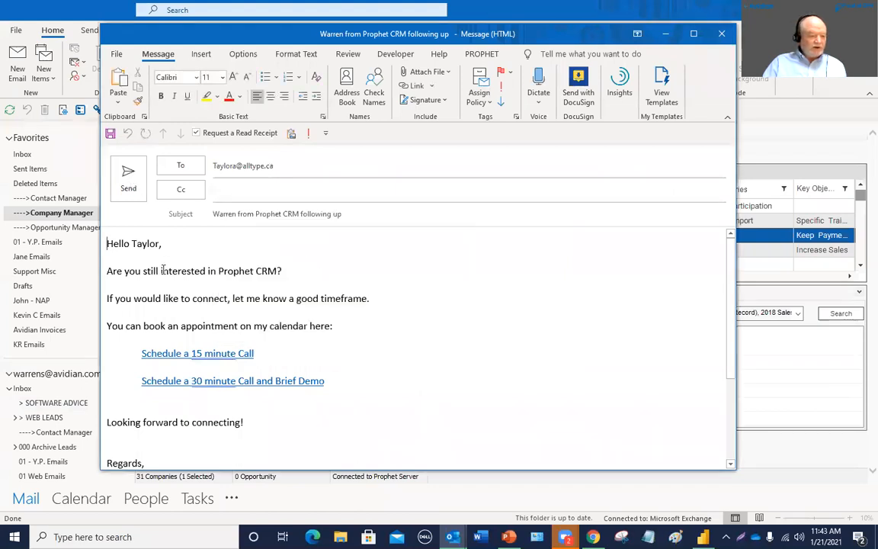
pyautogui.click(128, 182)
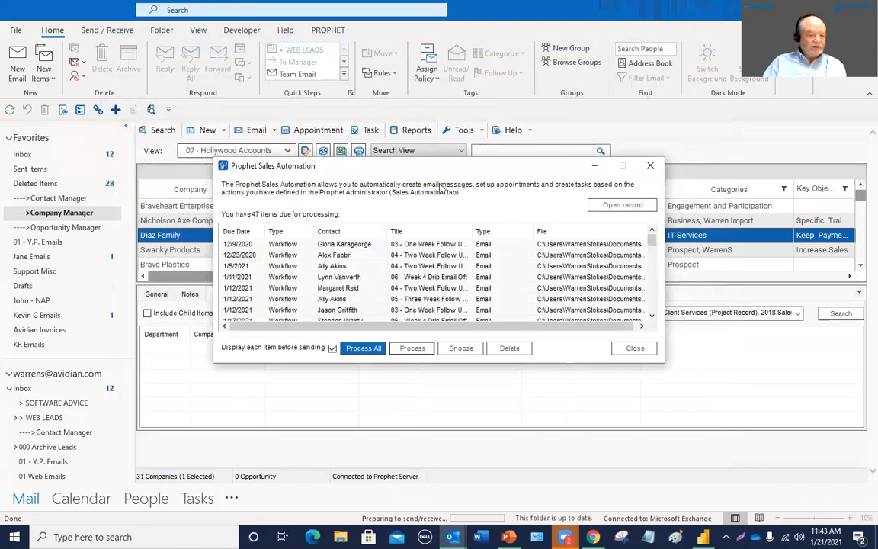
pyautogui.click(652, 166)
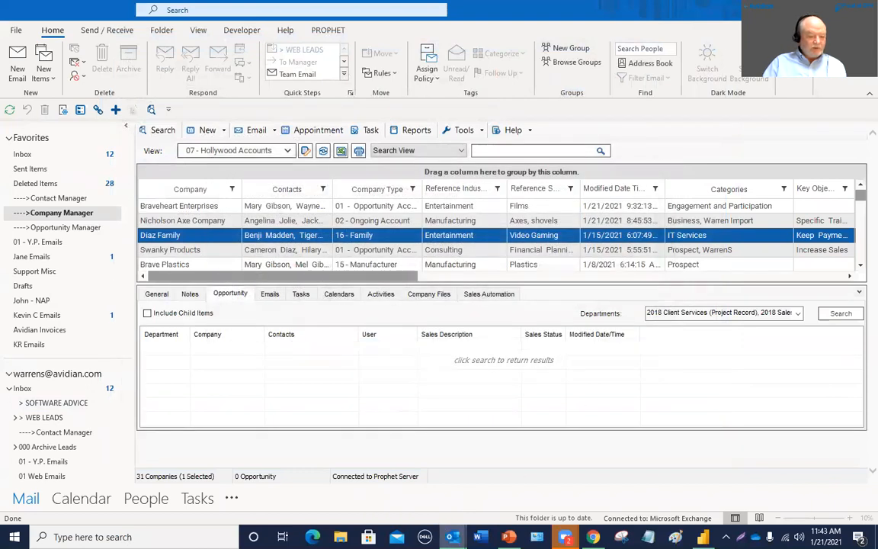
# - Switch to the Opportunity Manager window, and open the workflow of the ABC Supply Co opportunity "Inauguration Training Program"
pyautogui.moveTo(452, 536)
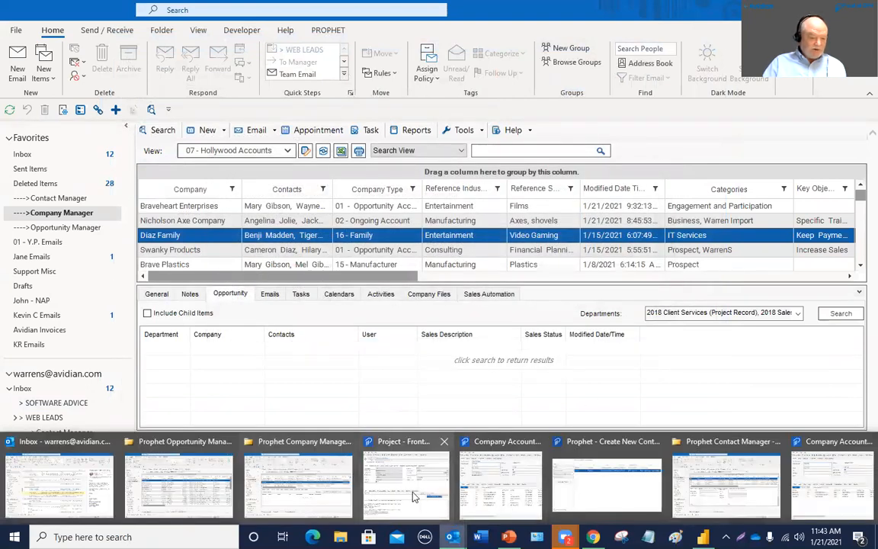
pyautogui.click(176, 462)
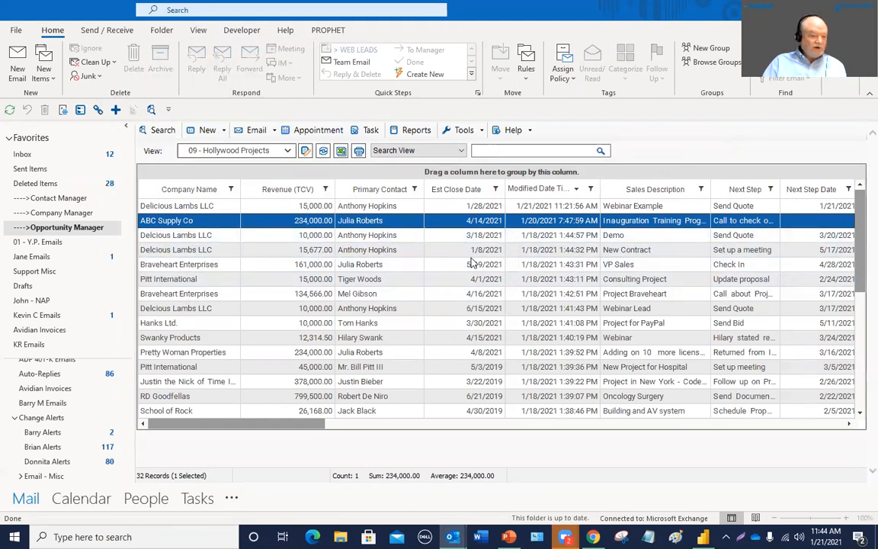
pyautogui.press('Return')
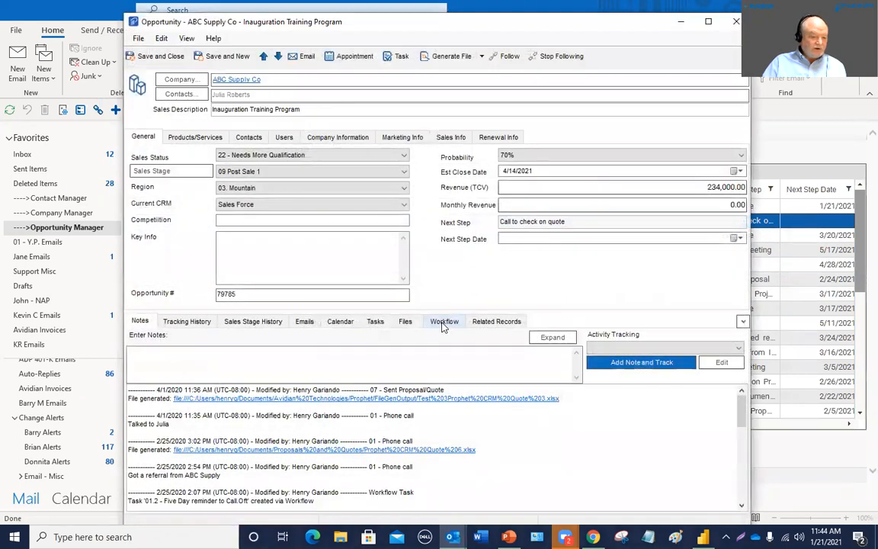
pyautogui.click(444, 321)
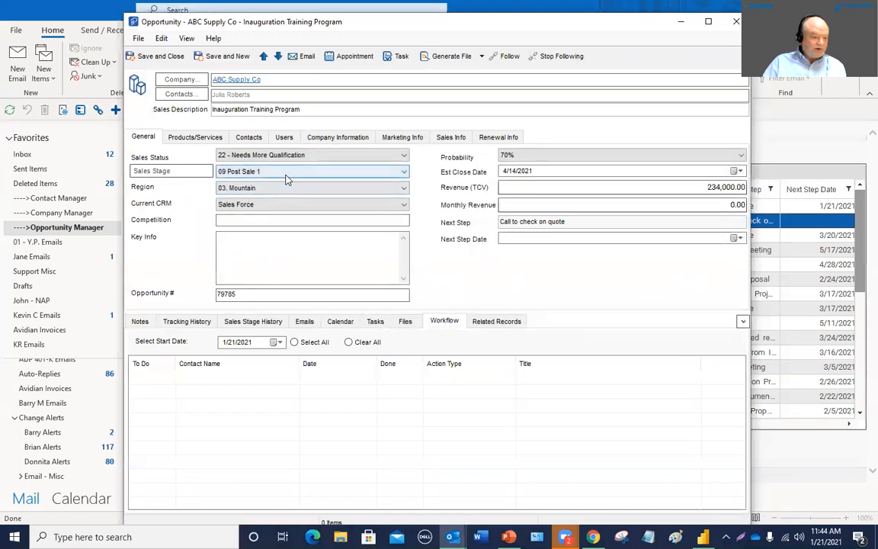
# - Set the sales stage to 01 Lead and process its workflow actions, sending the introduction email and saving the call reminder task
pyautogui.click(285, 172)
pyautogui.click(276, 185)
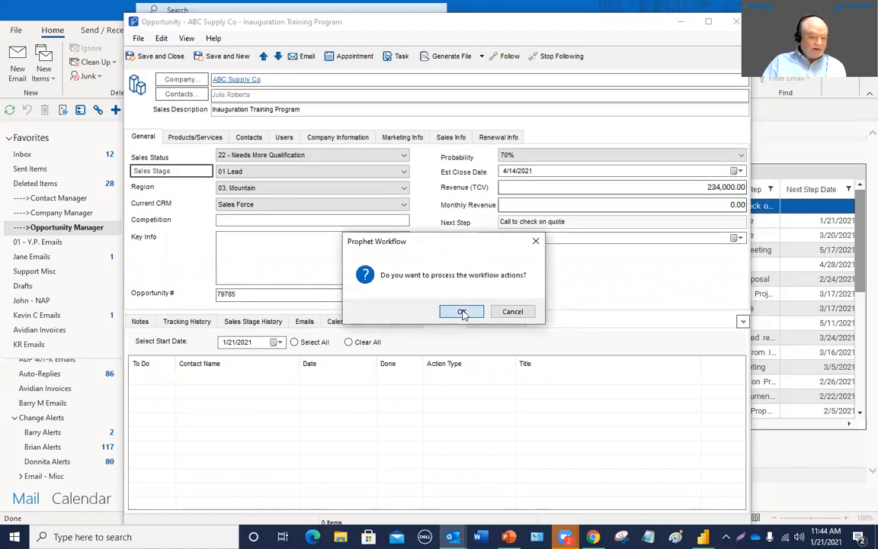
pyautogui.click(462, 311)
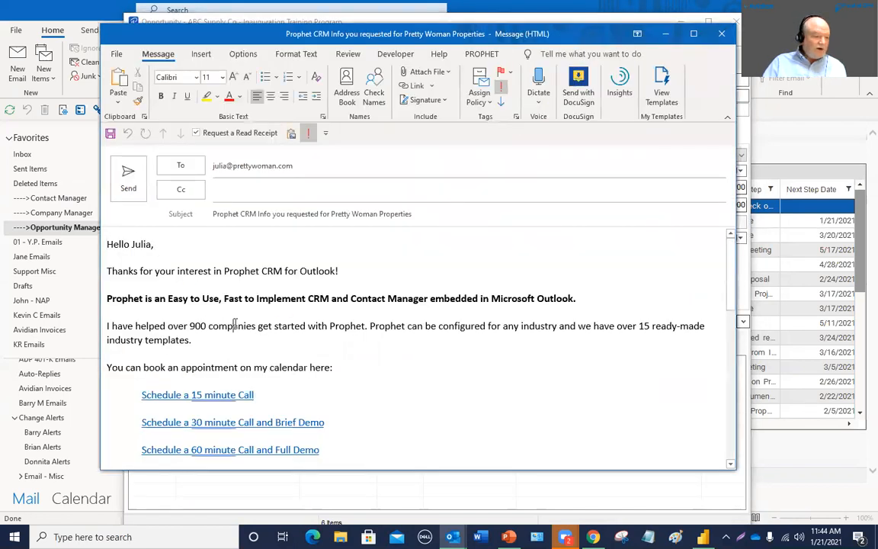
pyautogui.click(128, 176)
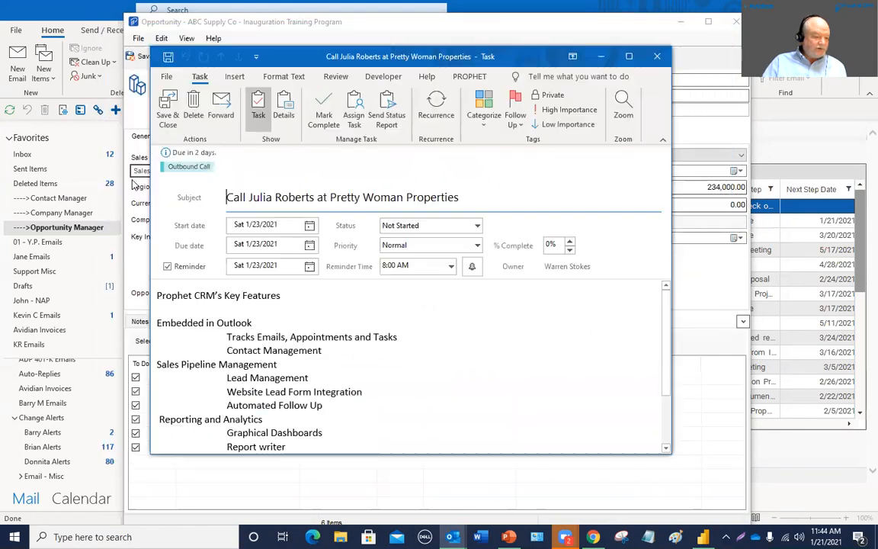
pyautogui.click(168, 107)
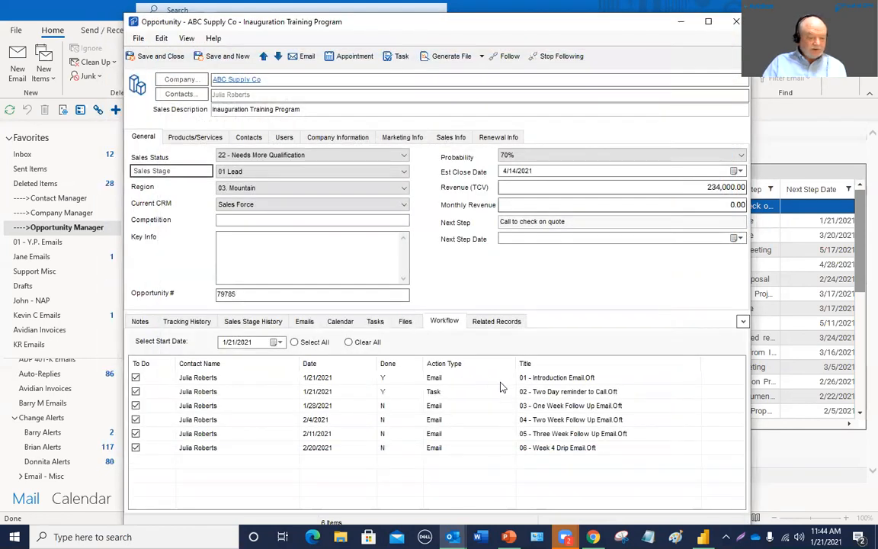
# - Examine the pending one-week, two-week and three-week follow-up emails in the opportunity's workflow list
pyautogui.click(524, 404)
pyautogui.click(529, 419)
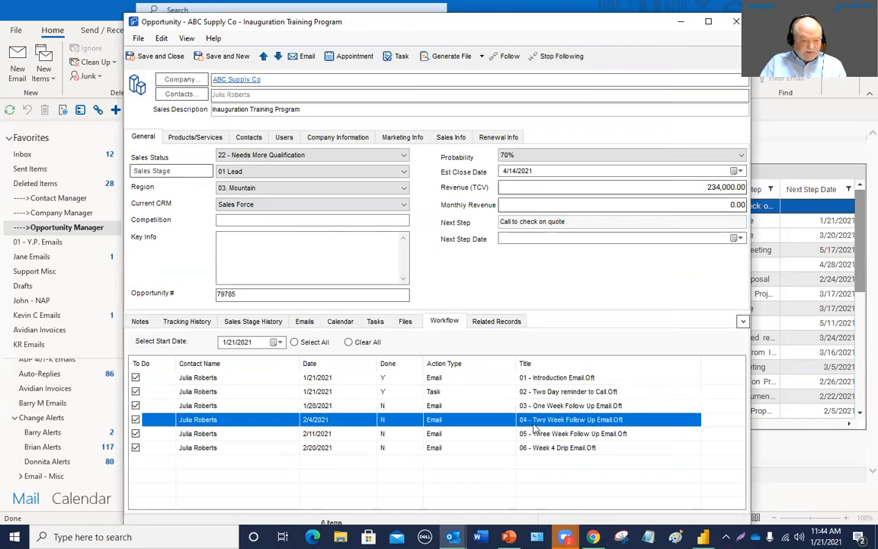
pyautogui.click(534, 433)
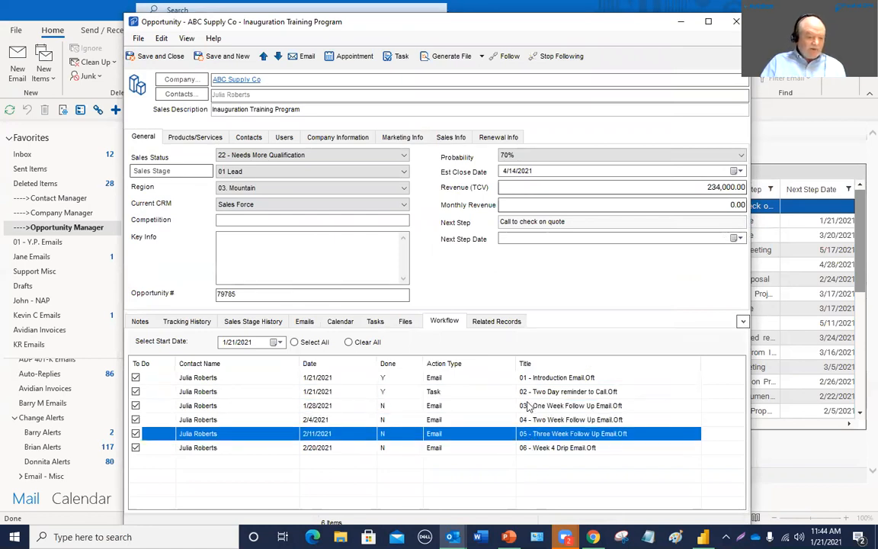
pyautogui.click(527, 406)
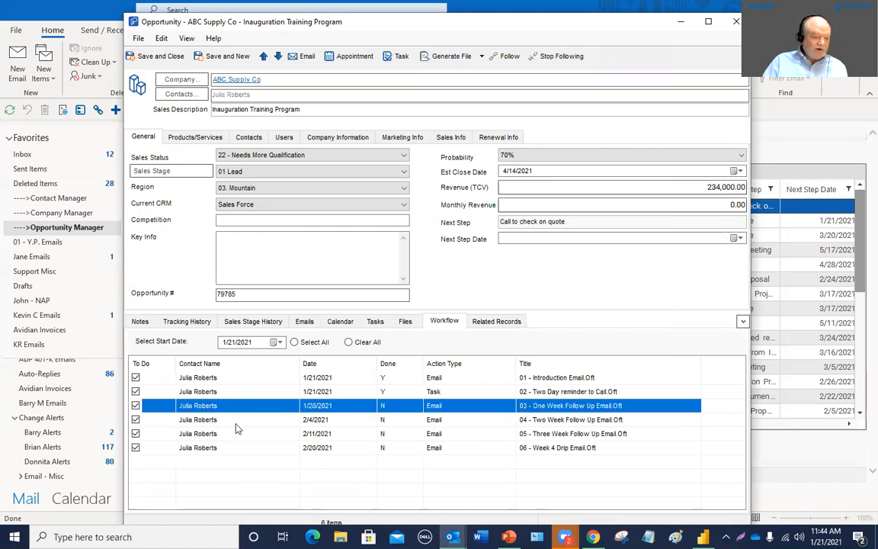
# - Try taking the "03 - One Week Follow Up Email" off the workflow to-do list, and reinstate it
pyautogui.click(135, 406)
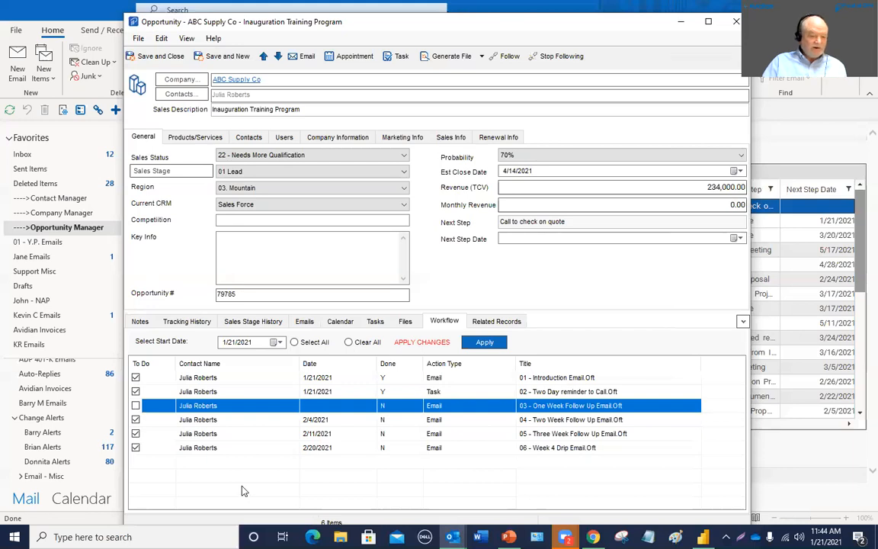
pyautogui.click(136, 406)
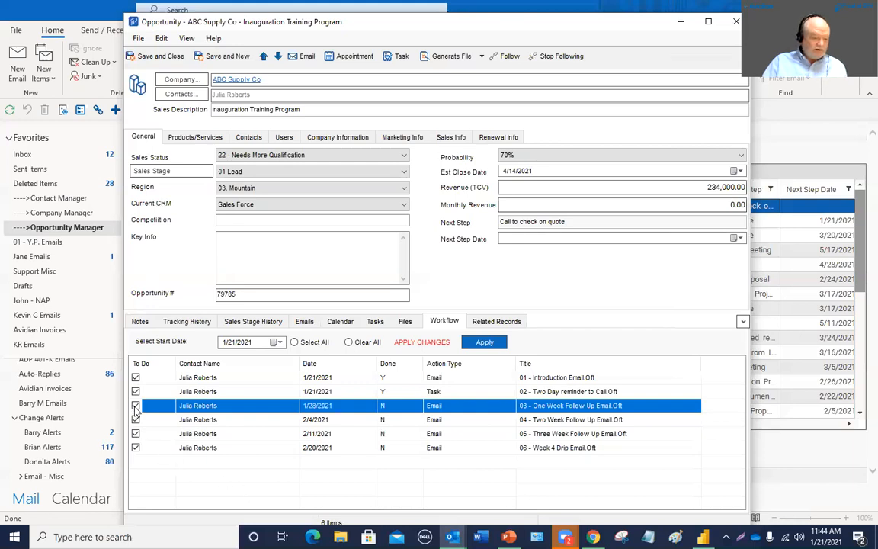
pyautogui.click(135, 419)
pyautogui.click(135, 433)
pyautogui.click(135, 448)
pyautogui.click(136, 433)
pyautogui.click(136, 419)
pyautogui.click(135, 448)
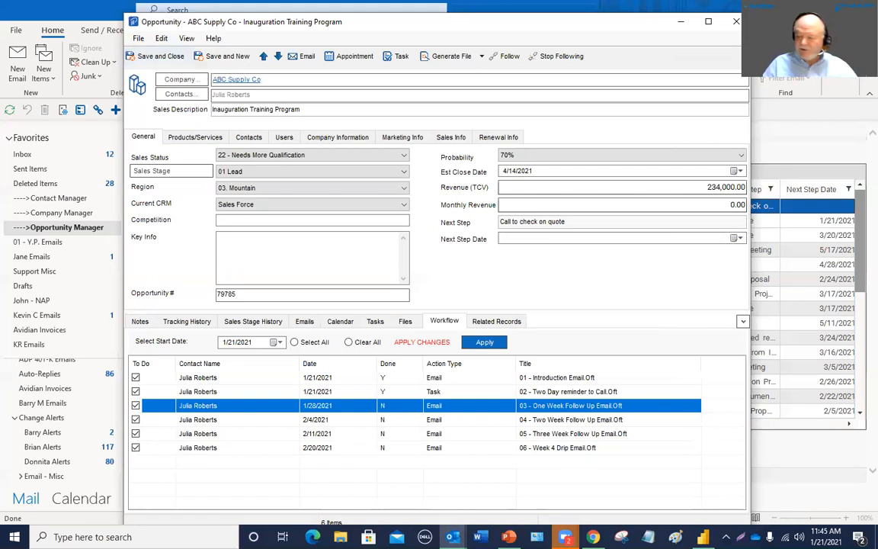
# - Check the workflow entries logged in the ABC Supply Co opportunity's notes, and save and close the opportunity
pyautogui.click(139, 321)
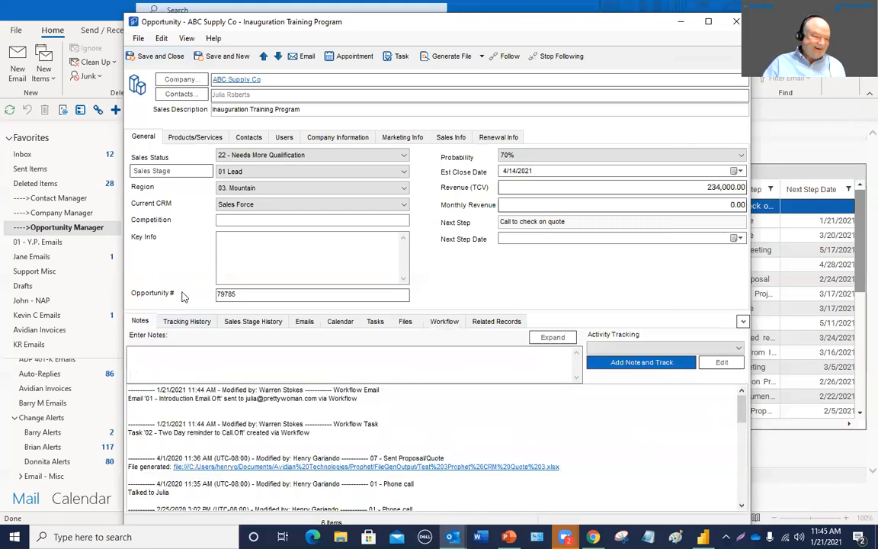
pyautogui.click(161, 57)
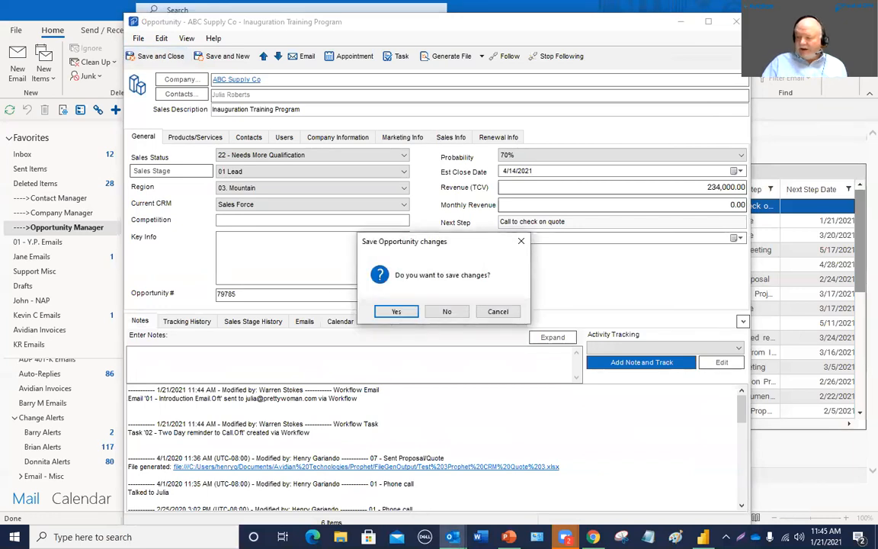
pyautogui.click(464, 311)
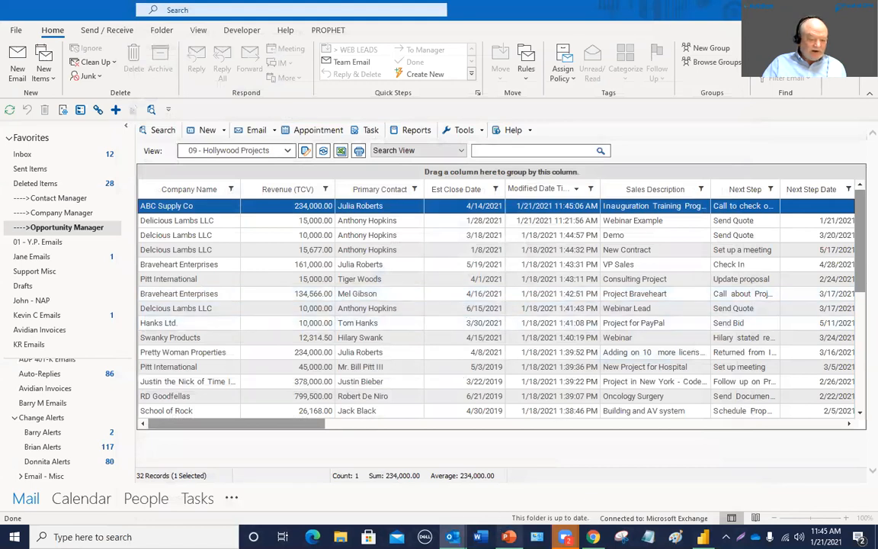
# - Switch back to the open Diaz Family company account record
pyautogui.moveTo(452, 536)
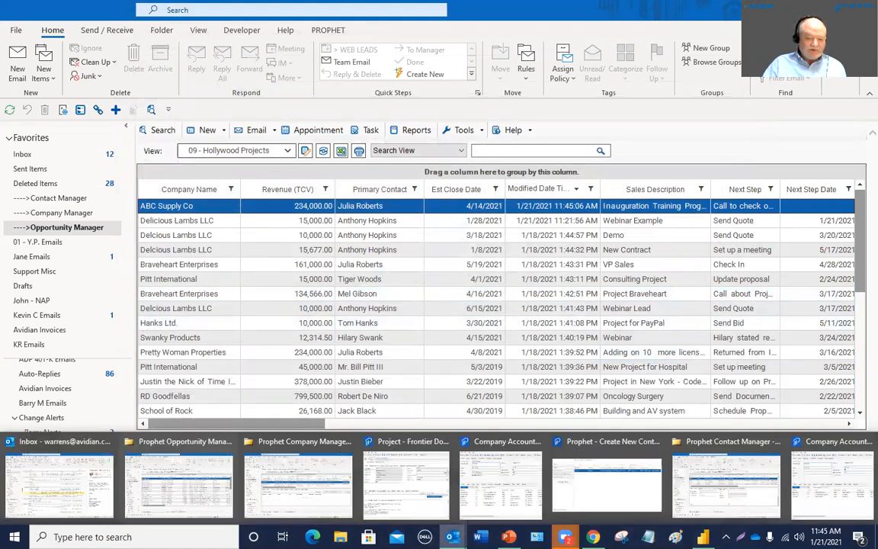
pyautogui.click(843, 488)
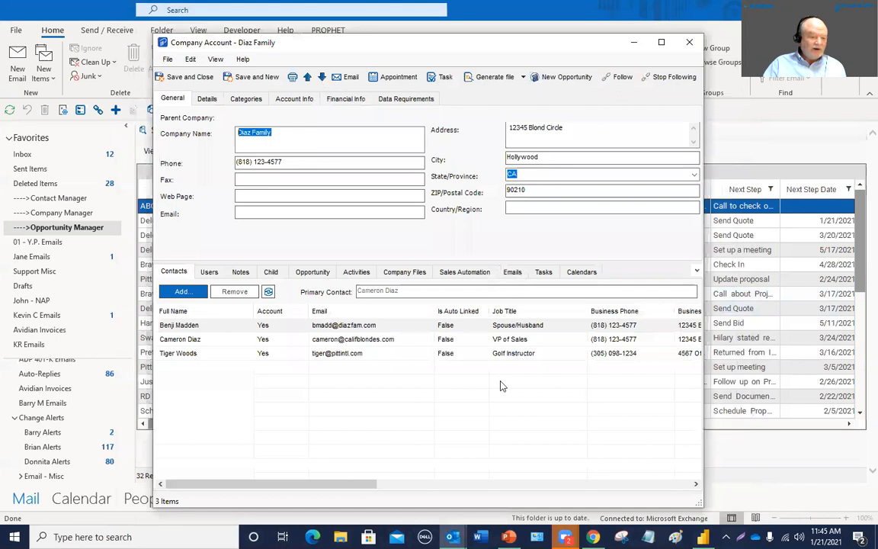
# - Open the Spouse/Husband contact linked to the Diaz Family account, review its details and notes, and close it
pyautogui.click(351, 326)
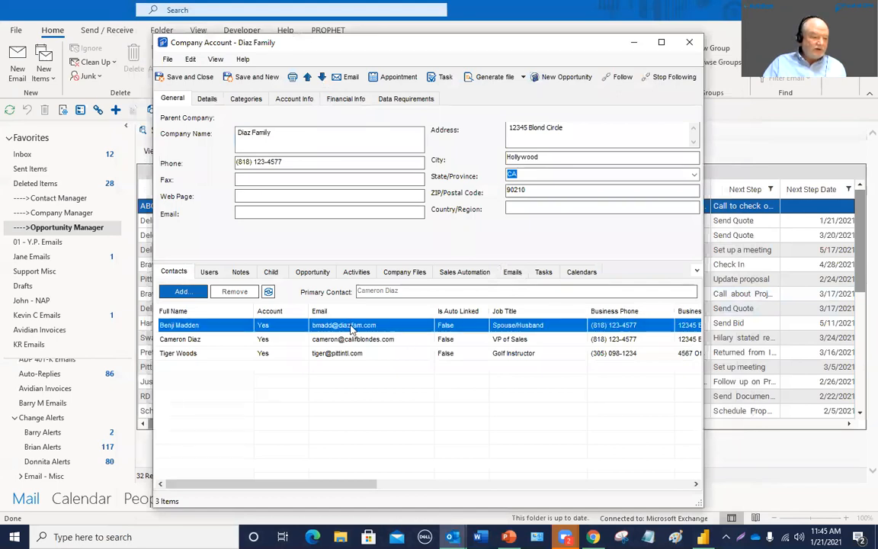
pyautogui.doubleClick(351, 326)
pyautogui.moveTo(250, 216); pyautogui.dragTo(179, 211)
pyautogui.click(566, 365)
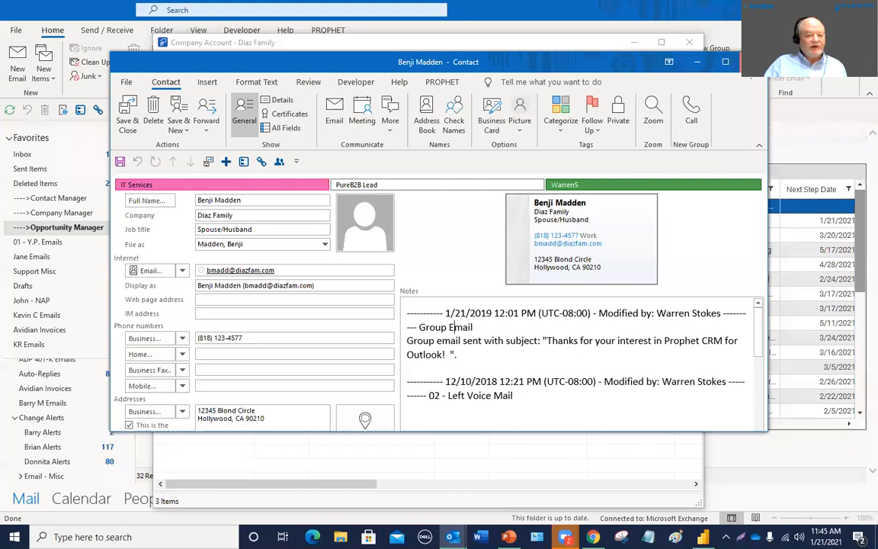
pyautogui.click(753, 62)
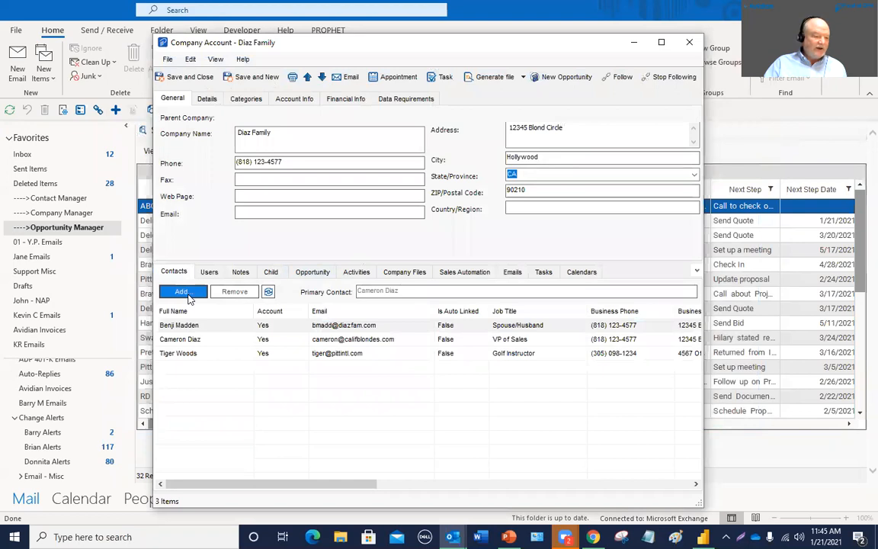
# - View the form for adding contacts to the Diaz Family account, close it, and minimize the account record
pyautogui.click(189, 297)
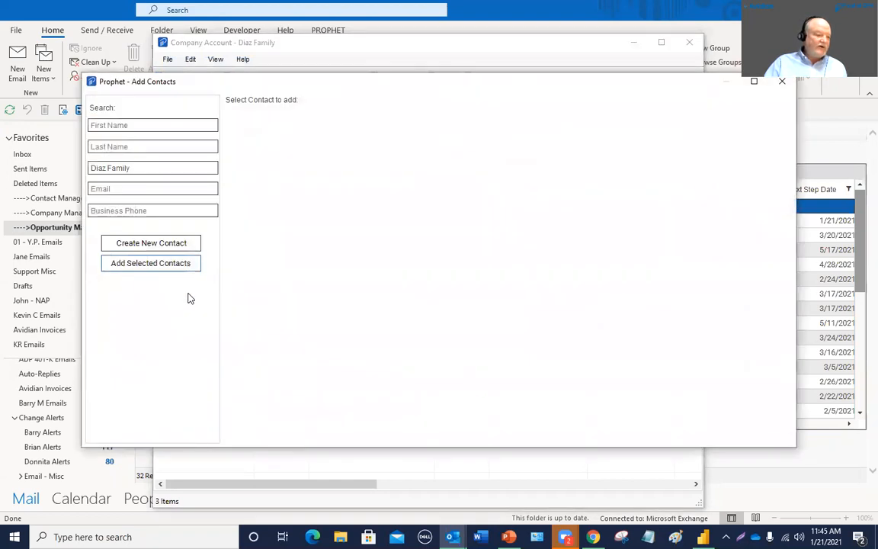
pyautogui.click(783, 84)
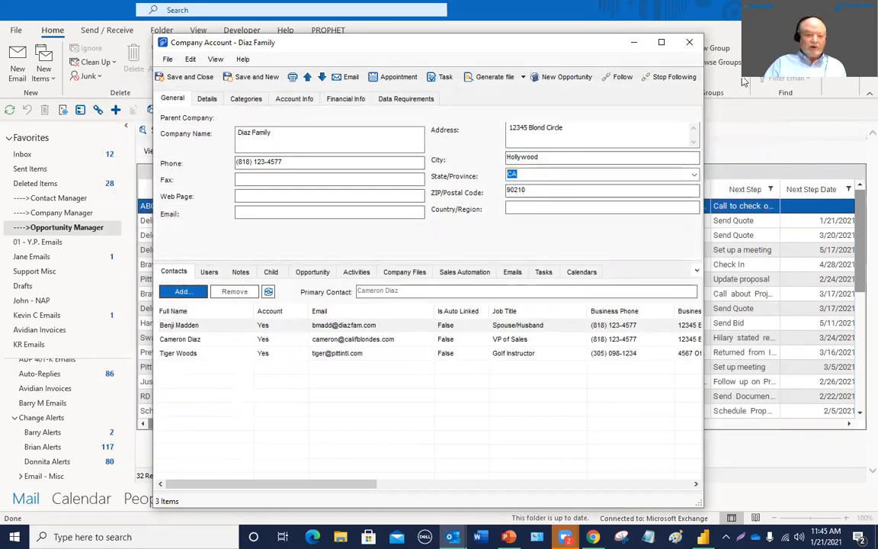
pyautogui.click(635, 44)
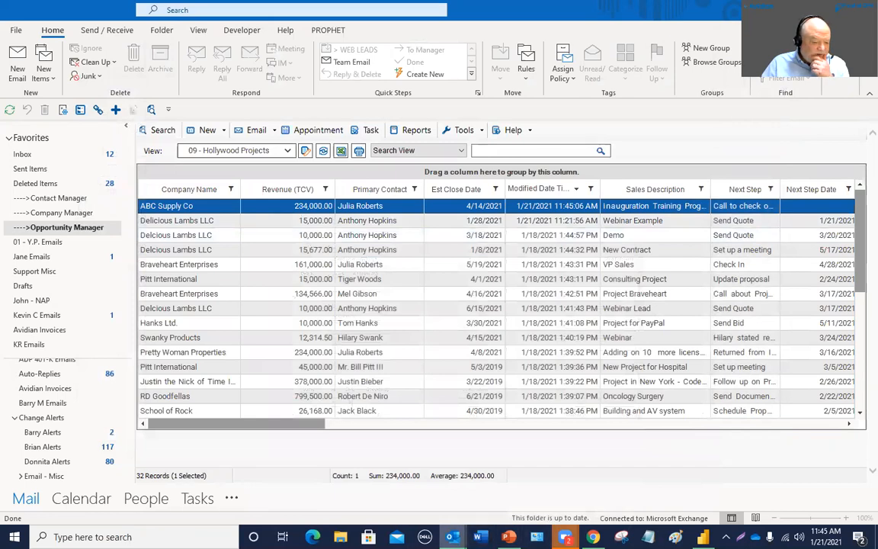
# - Switch to the Contact Manager window and run an Advanced Search for "Anthony Hopkins" with the contact list enlarged
pyautogui.moveTo(453, 537)
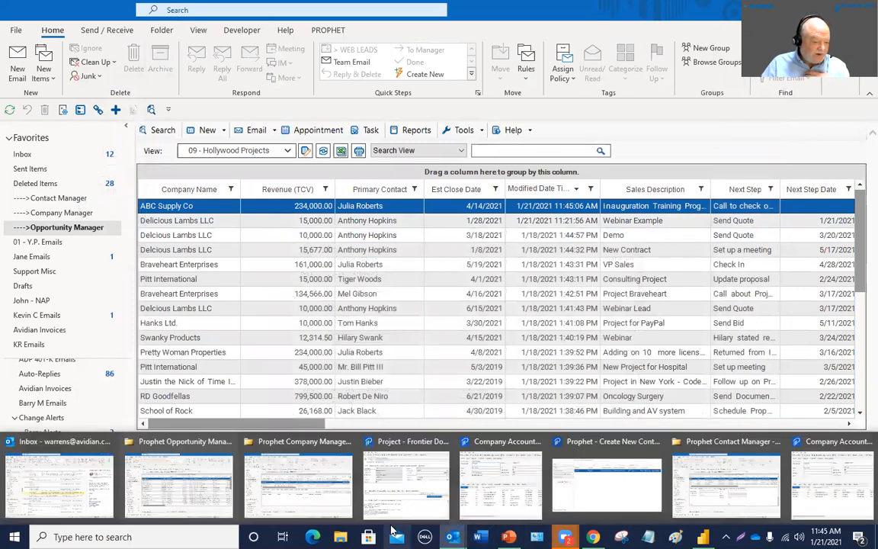
pyautogui.click(686, 458)
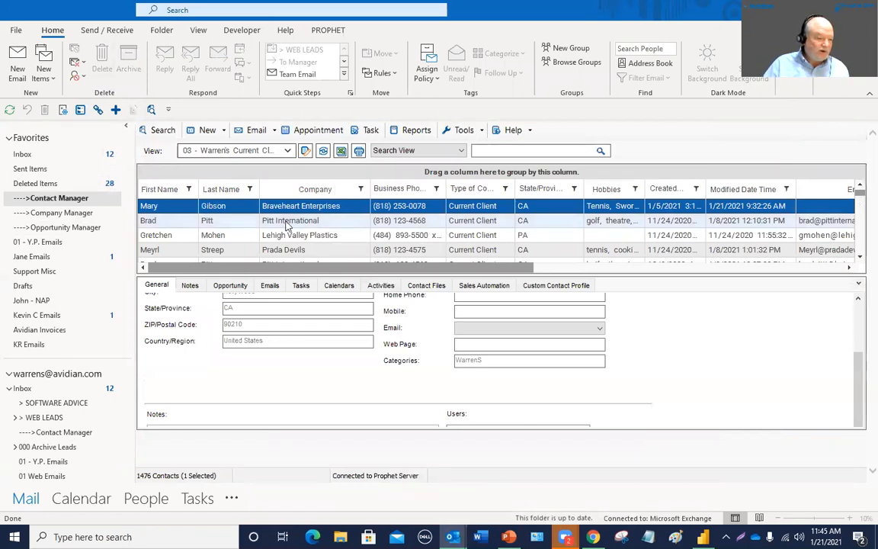
pyautogui.click(442, 152)
pyautogui.click(429, 173)
pyautogui.click(495, 152)
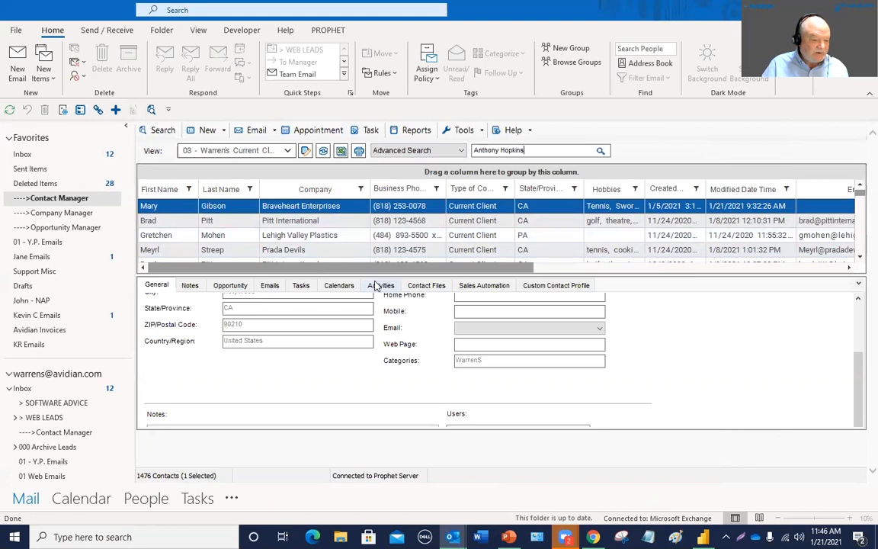
pyautogui.moveTo(372, 276); pyautogui.dragTo(371, 311)
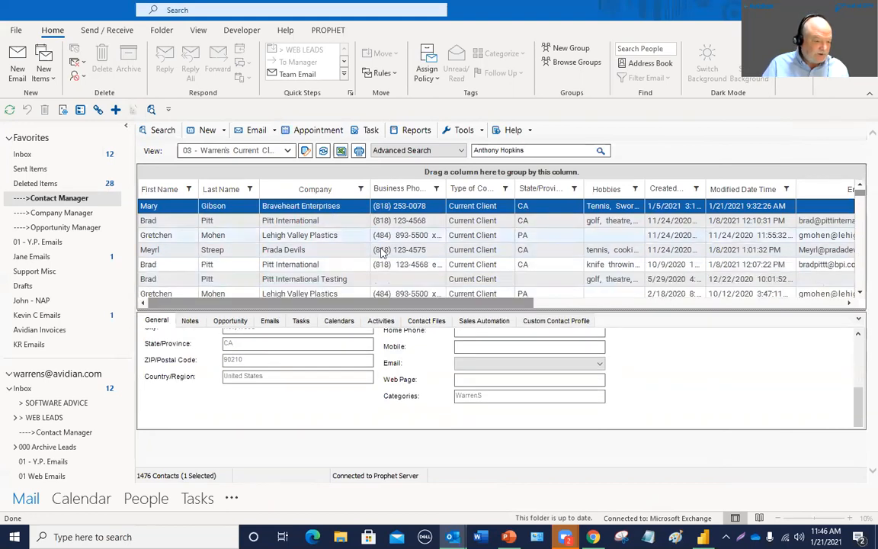
pyautogui.click(600, 150)
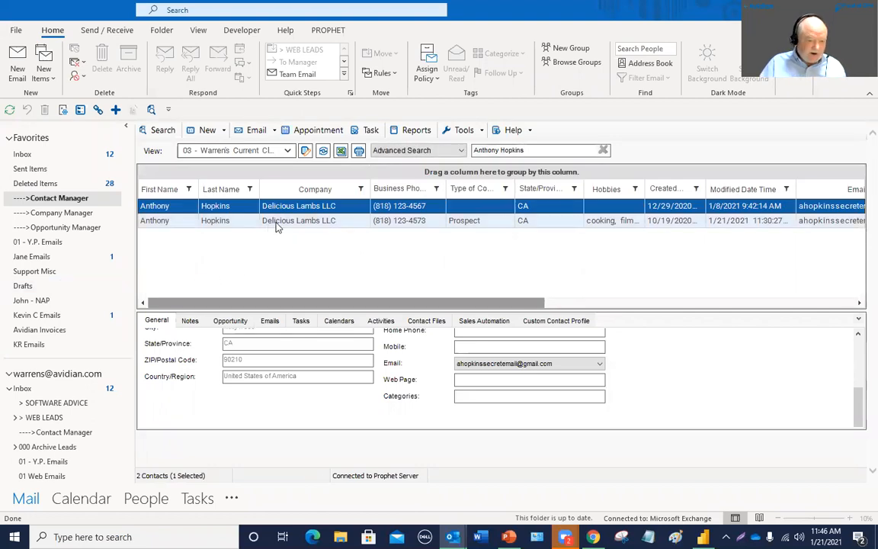
# - Open each of the two Anthony Hopkins records in turn to compare their details, closing them without saving changes
pyautogui.click(282, 223)
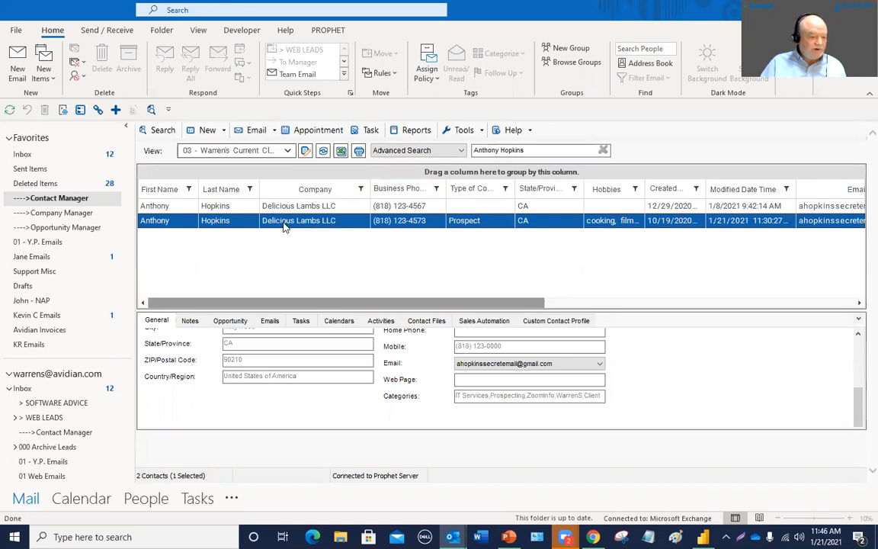
pyautogui.doubleClick(284, 222)
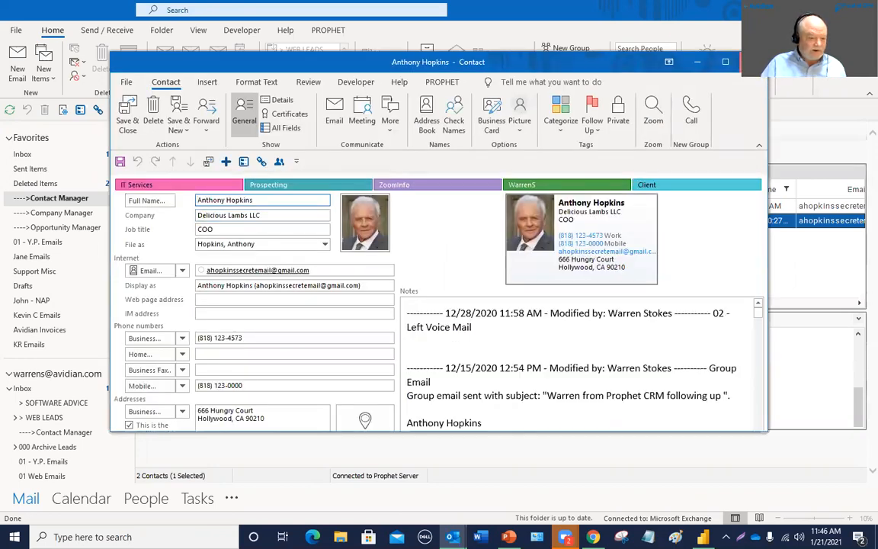
pyautogui.click(754, 62)
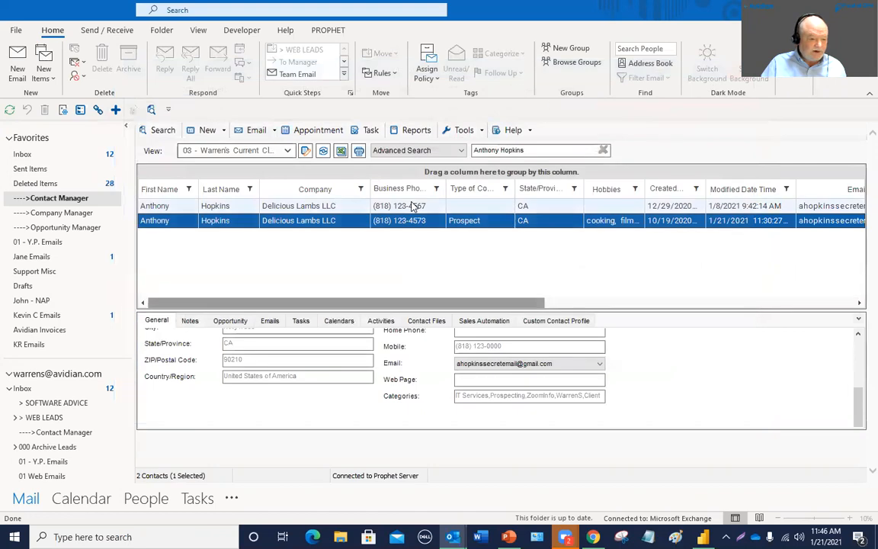
pyautogui.click(412, 206)
pyautogui.doubleClick(412, 207)
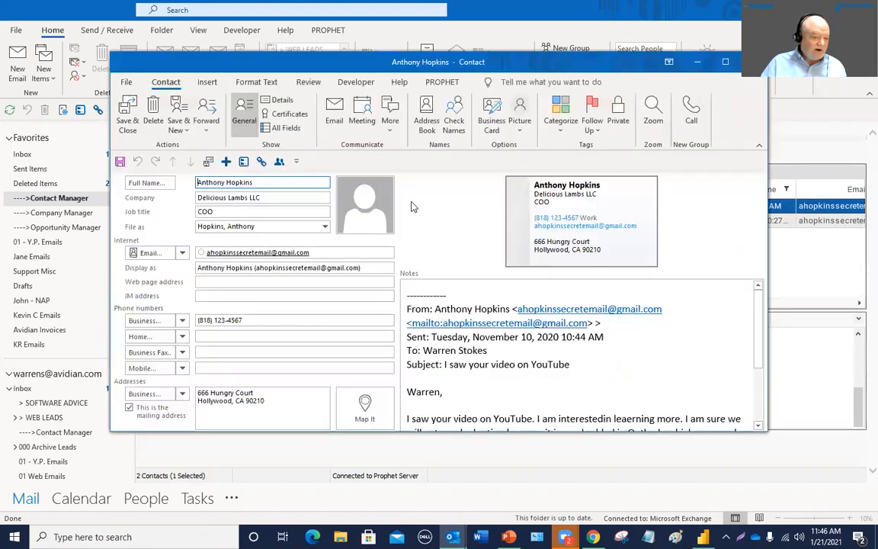
pyautogui.click(755, 62)
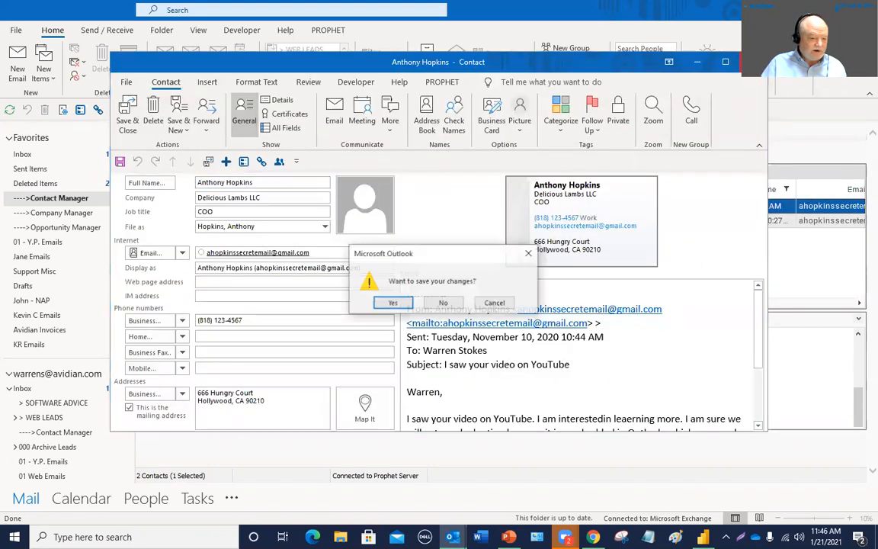
pyautogui.click(443, 302)
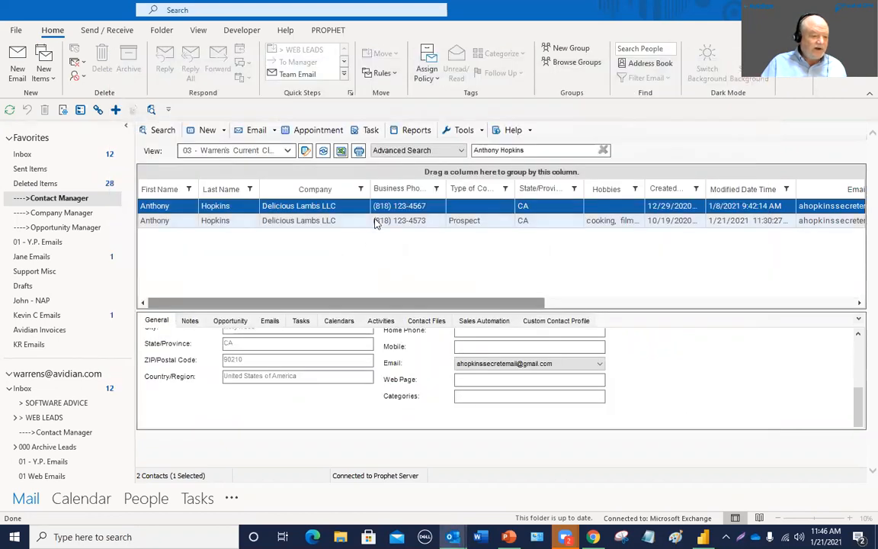
# - Add a blank line to the notes of the Anthony Hopkins contact typed as Prospect, and save and close it
pyautogui.click(376, 221)
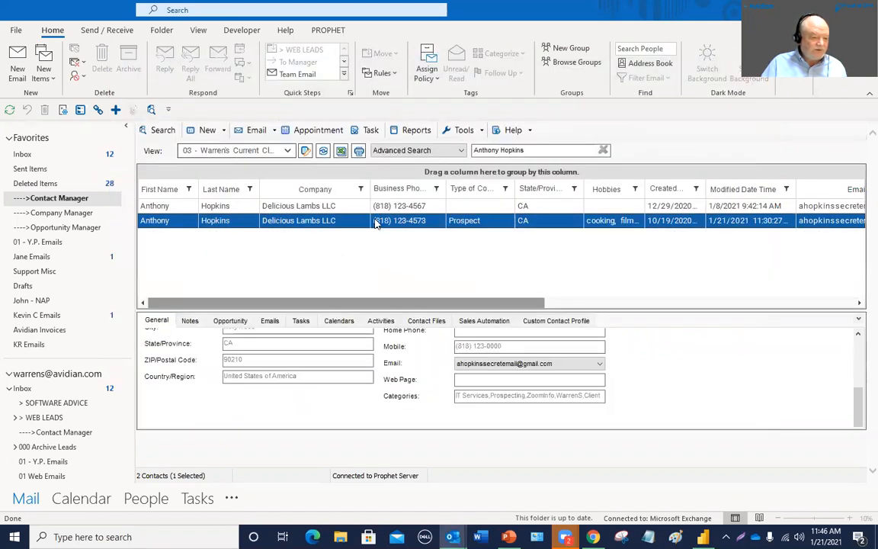
pyautogui.doubleClick(376, 220)
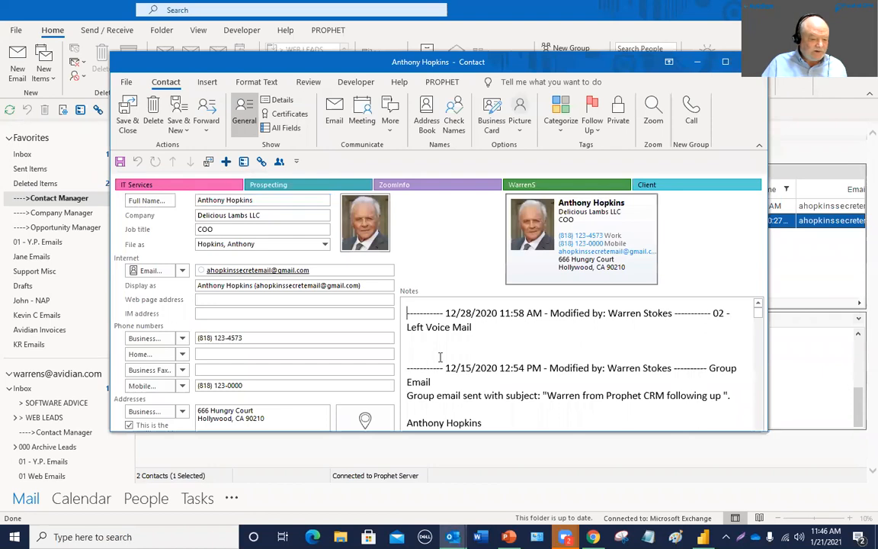
pyautogui.press('Return')
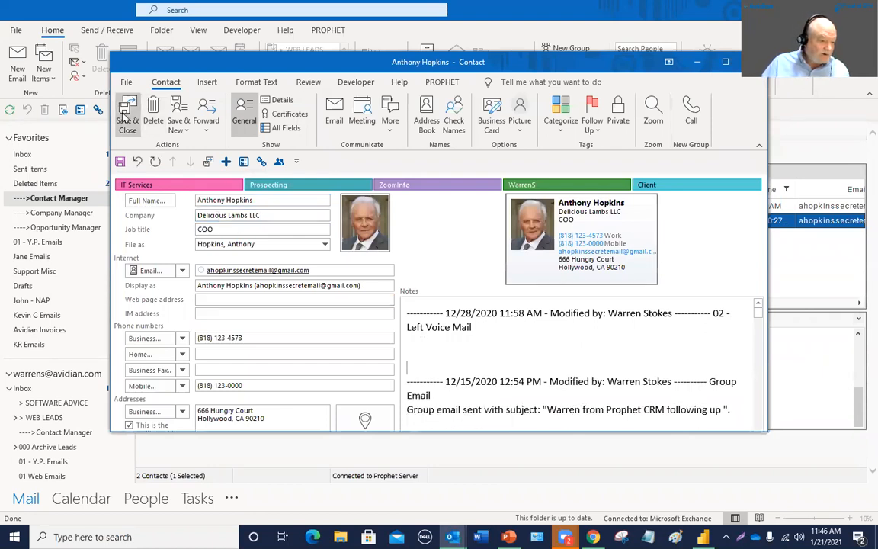
pyautogui.hotkey('alt', 's')
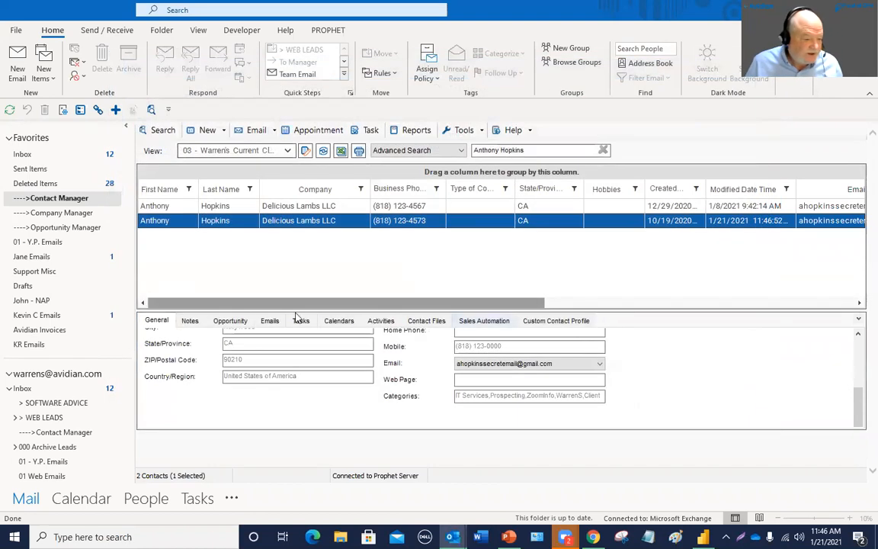
# - Merge the two duplicate Anthony Hopkins contacts at Delicious Lambs LLC into one record
pyautogui.keyDown('ctrl'); pyautogui.click(286, 220); pyautogui.keyUp('ctrl')
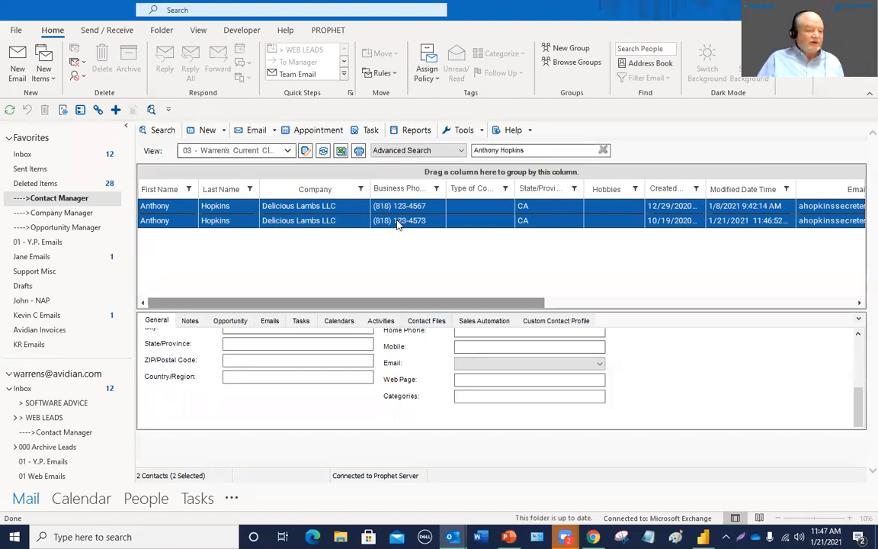
pyautogui.rightClick(332, 225)
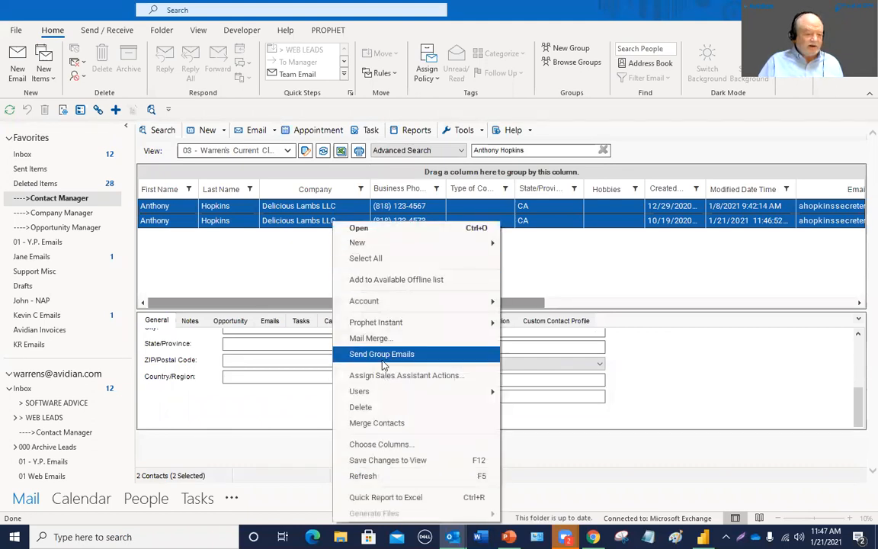
pyautogui.click(385, 423)
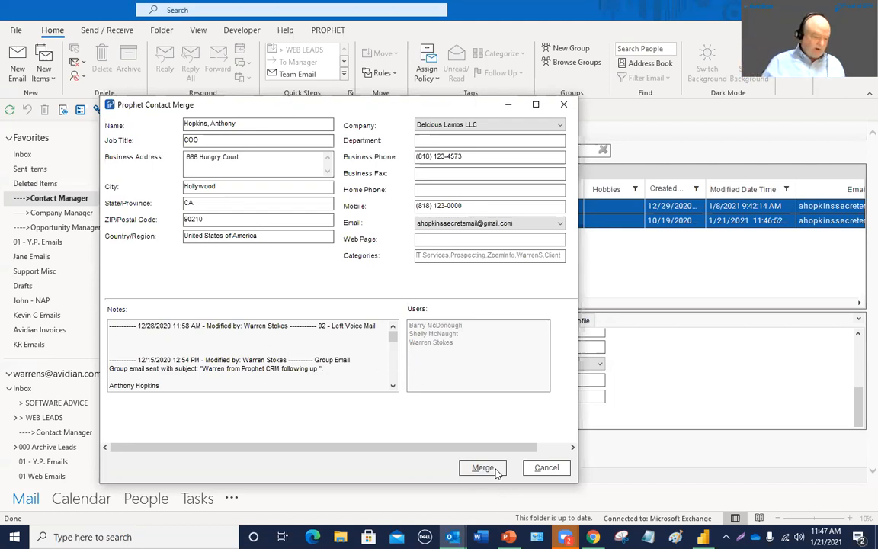
pyautogui.click(482, 466)
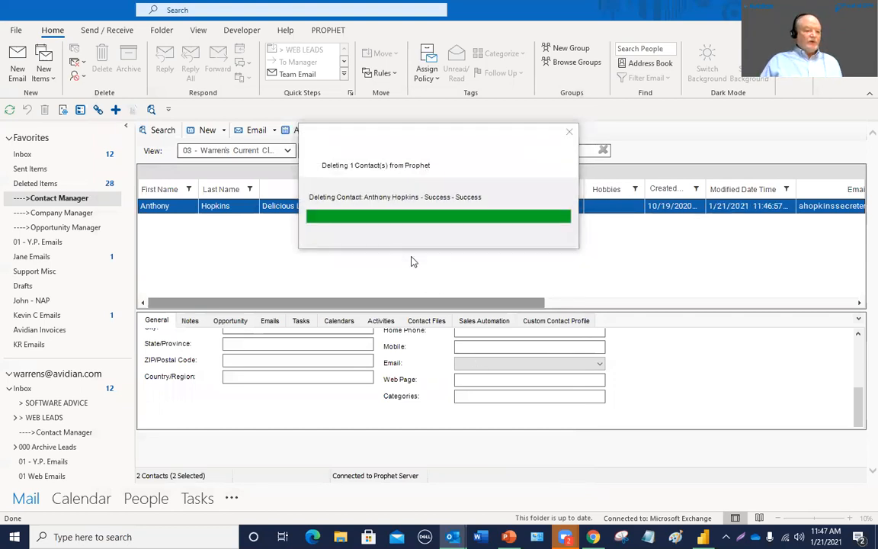
pyautogui.click(472, 306)
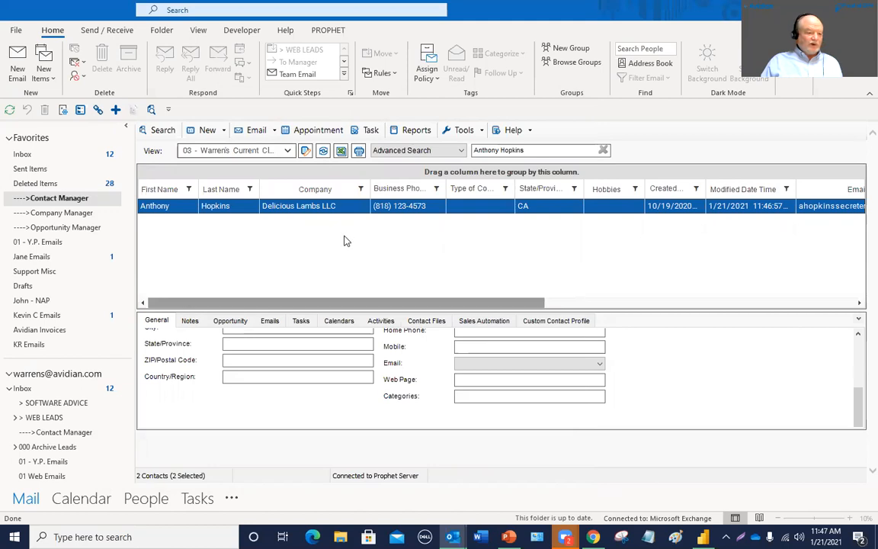
# - Switch to the "08 - Hollywood Contacts" view and show the Custom Contact Profile of Anthony Hopkins in an enlarged detail area
pyautogui.click(288, 150)
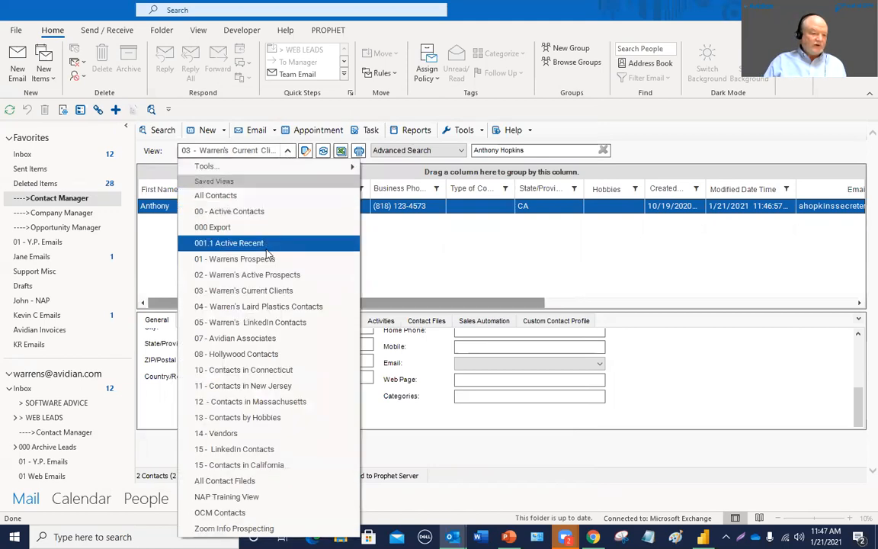
pyautogui.click(257, 359)
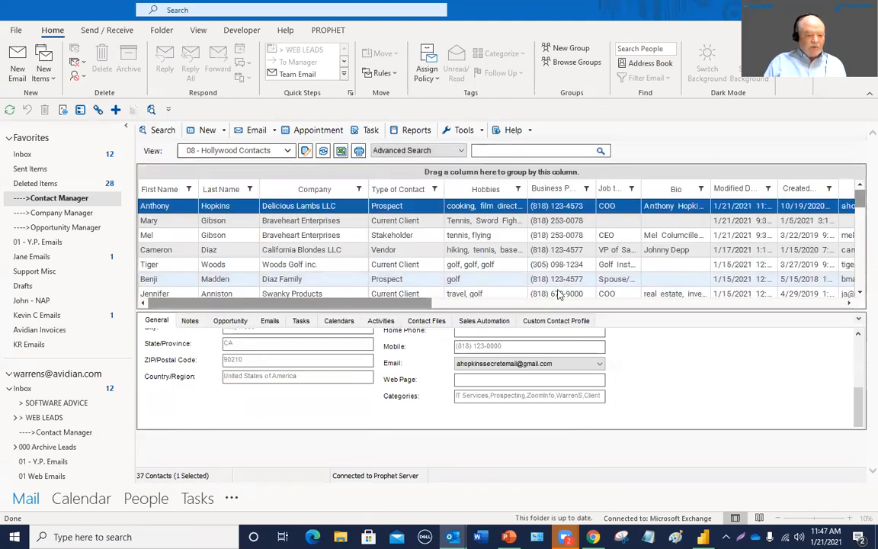
pyautogui.click(531, 323)
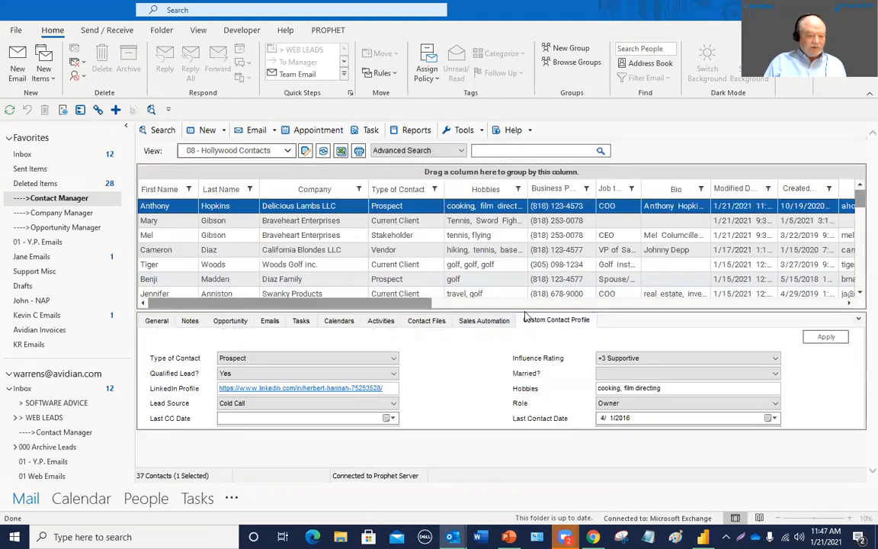
pyautogui.moveTo(524, 309); pyautogui.dragTo(525, 258)
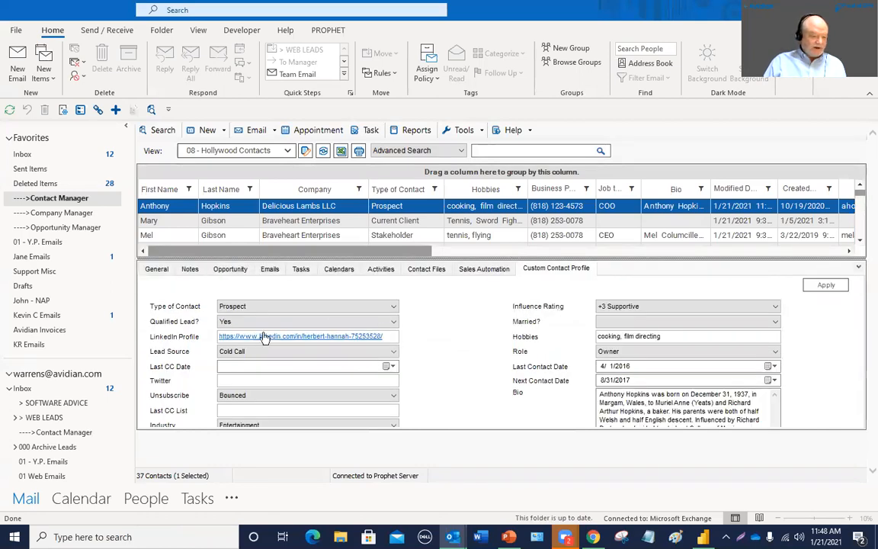
# - Browse the available choices for Type of Contact, Qualified Lead, Lead Source and Role in the contact's custom profile
pyautogui.click(246, 307)
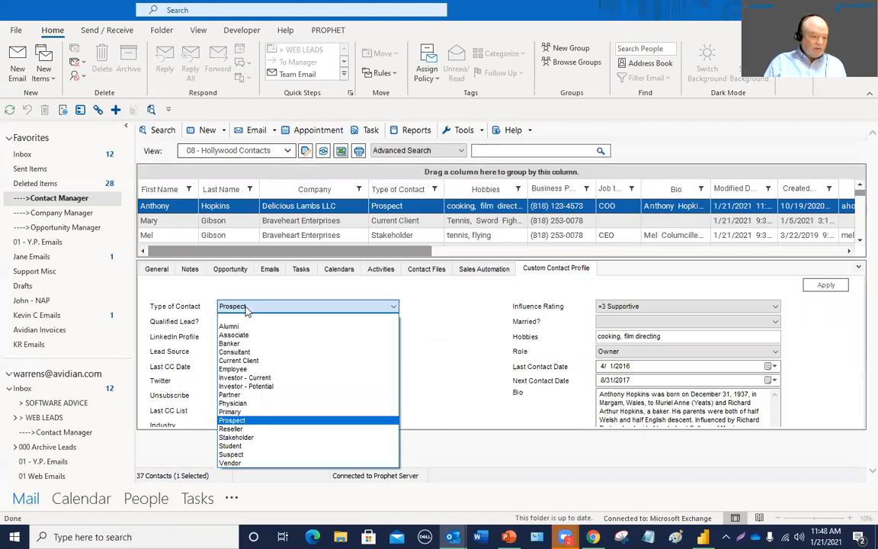
pyautogui.click(245, 307)
pyautogui.click(250, 321)
pyautogui.click(250, 321)
pyautogui.click(254, 352)
pyautogui.click(253, 351)
pyautogui.click(651, 351)
pyautogui.click(652, 351)
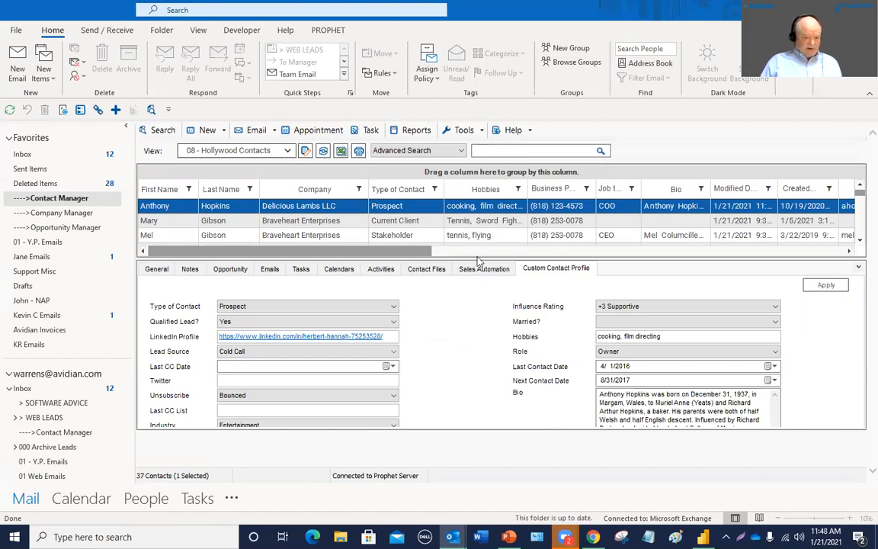
# - Enlarge the contact list by shrinking the detail area, and look through its columns and the available saved views
pyautogui.moveTo(475, 257); pyautogui.dragTo(487, 409)
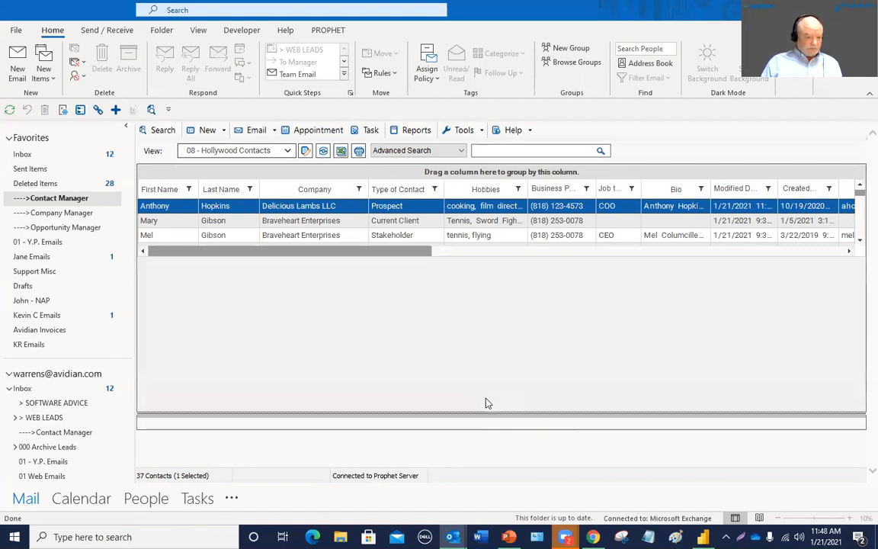
pyautogui.moveTo(391, 405); pyautogui.dragTo(574, 409)
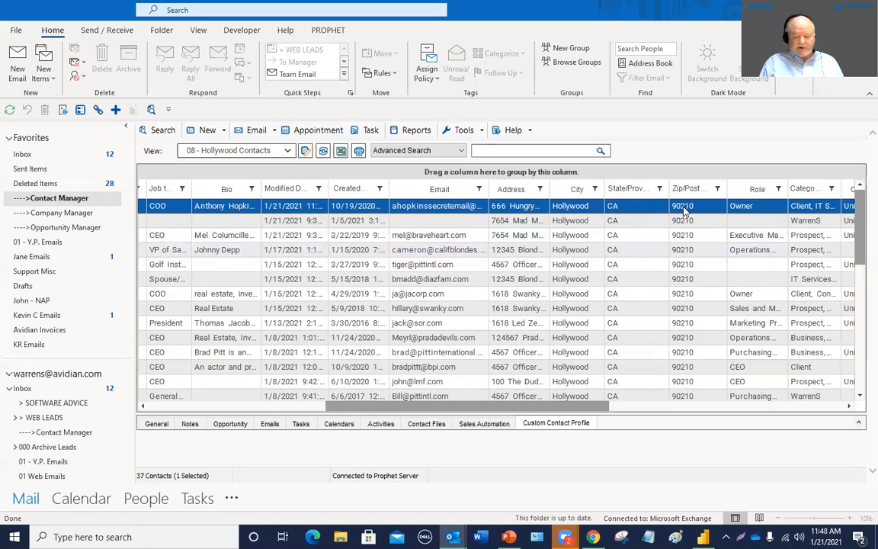
pyautogui.moveTo(383, 406); pyautogui.dragTo(194, 415)
pyautogui.click(287, 151)
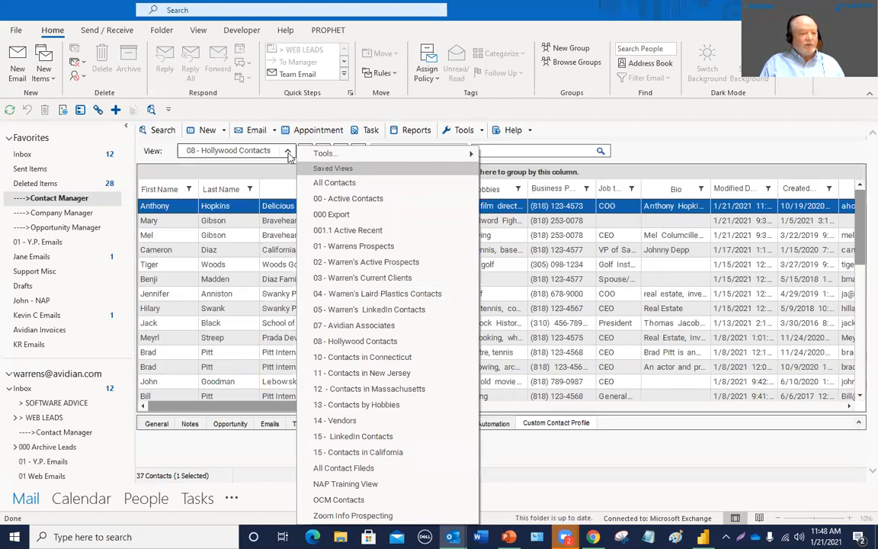
pyautogui.click(651, 131)
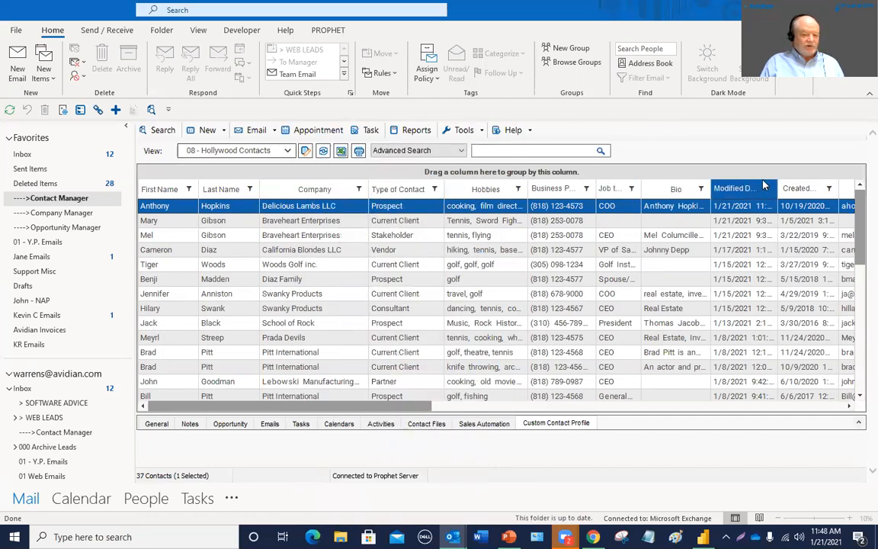
# - Filter the contact list so that Type of Contact includes only Current Client
pyautogui.click(434, 189)
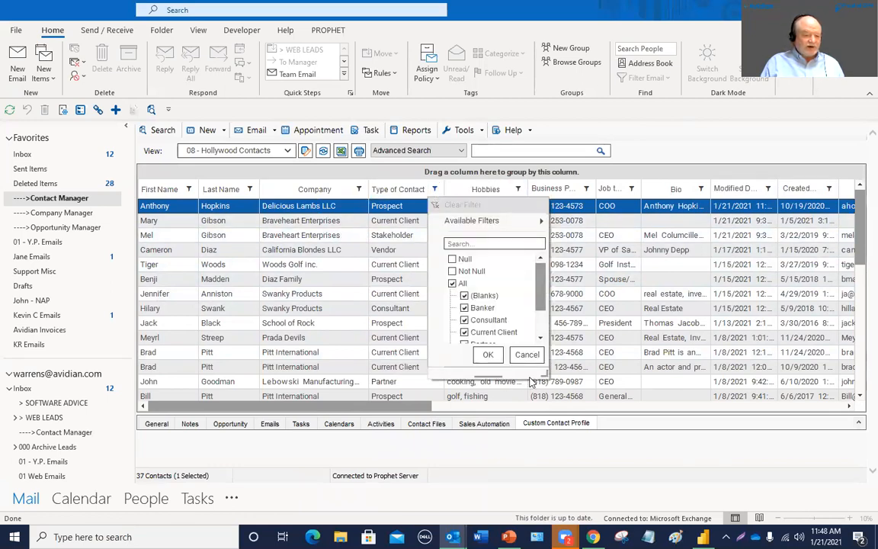
pyautogui.moveTo(544, 374); pyautogui.dragTo(602, 479)
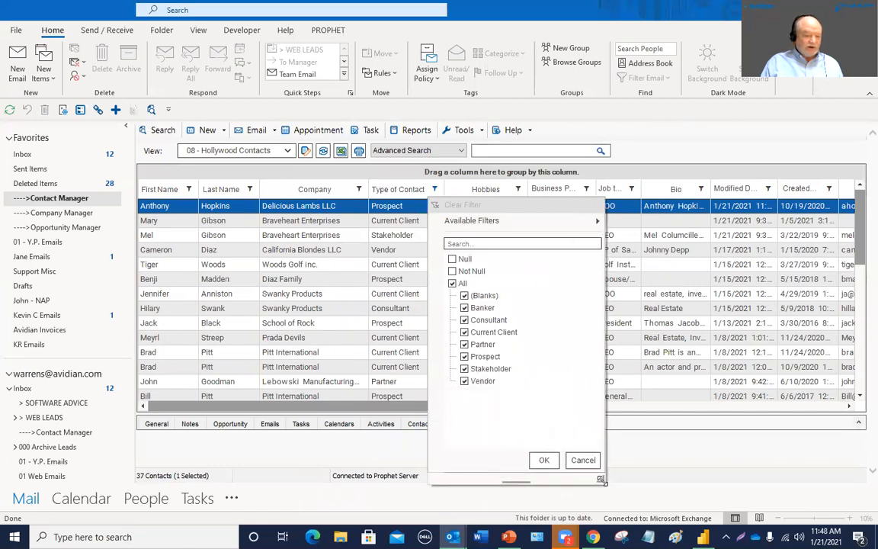
pyautogui.click(452, 283)
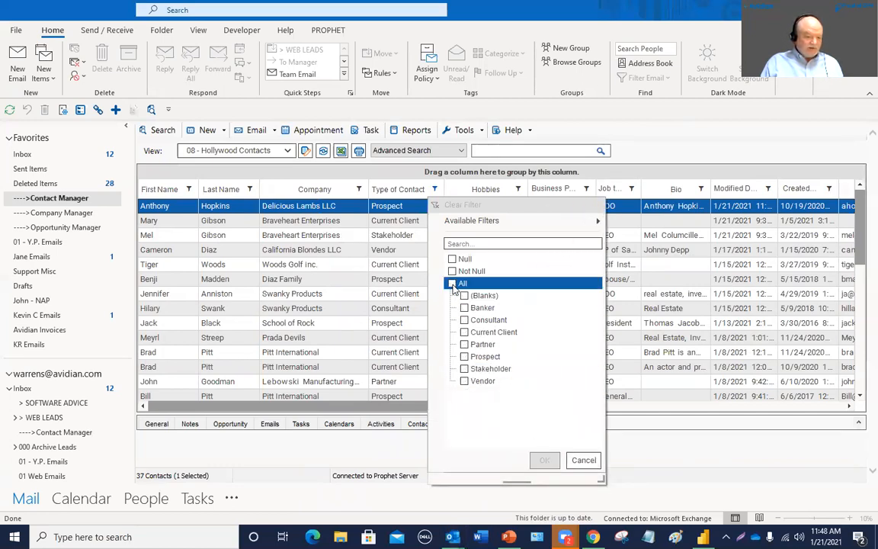
pyautogui.click(464, 332)
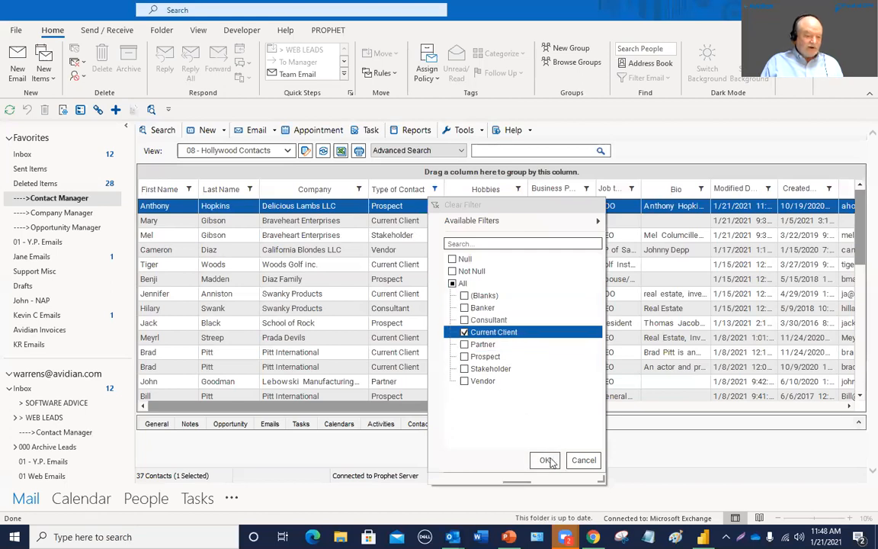
pyautogui.click(547, 460)
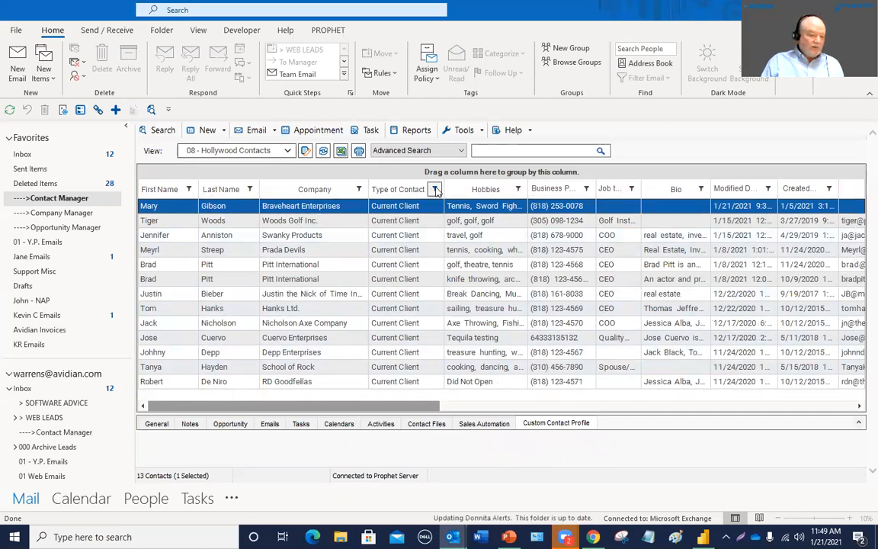
# - Filter the Hobbies column to the entries that contain "golf"
pyautogui.click(517, 189)
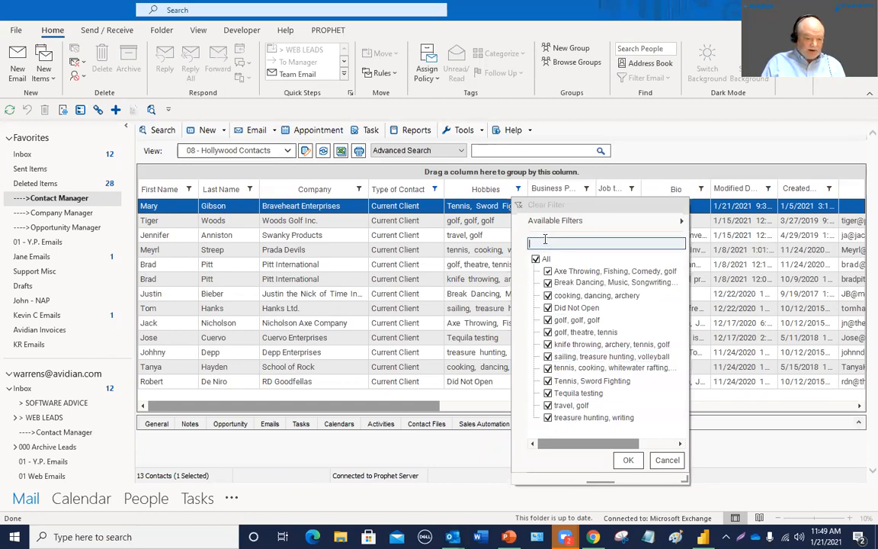
pyautogui.write('golf')
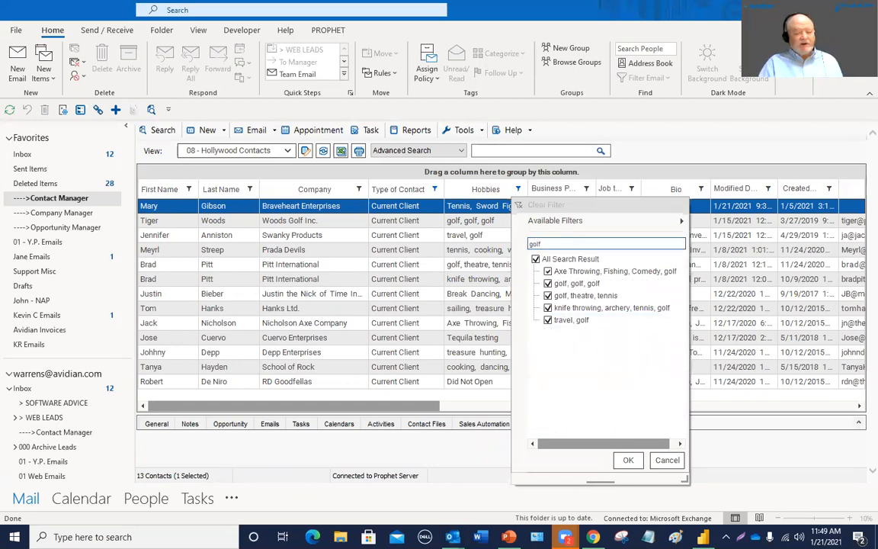
pyautogui.click(626, 461)
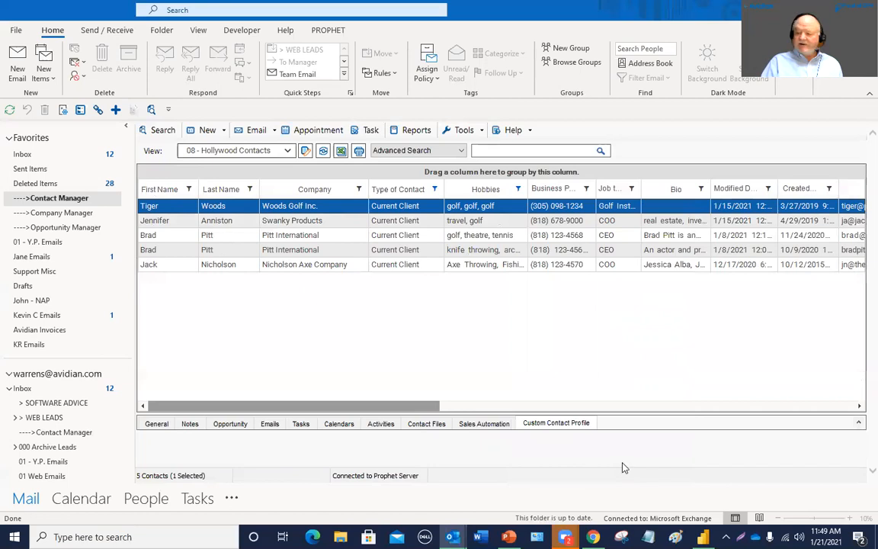
# - Select all the filtered golf contacts and start a group email to them
pyautogui.keyDown('ctrl'); pyautogui.click(284, 222); pyautogui.keyUp('ctrl')
pyautogui.keyDown('ctrl'); pyautogui.click(288, 237); pyautogui.keyUp('ctrl')
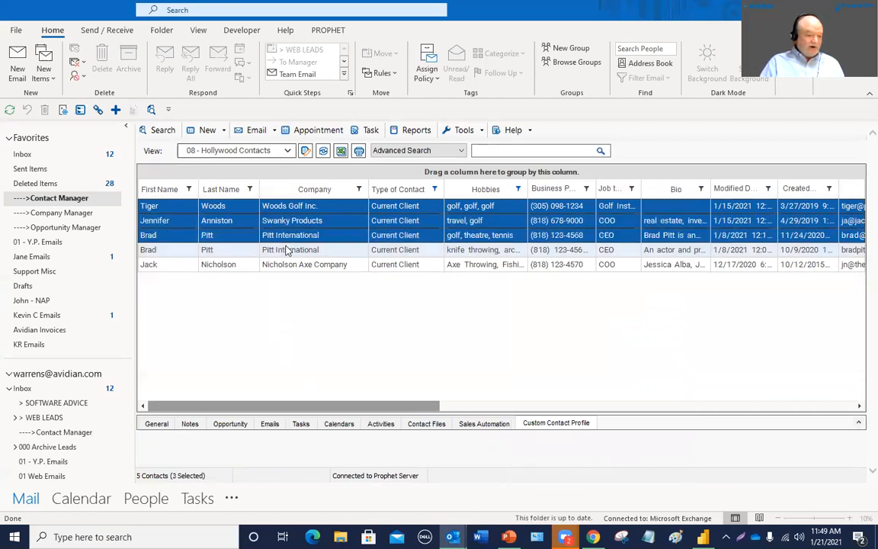
pyautogui.keyDown('ctrl'); pyautogui.click(287, 251); pyautogui.keyUp('ctrl')
pyautogui.keyDown('ctrl'); pyautogui.click(287, 265); pyautogui.keyUp('ctrl')
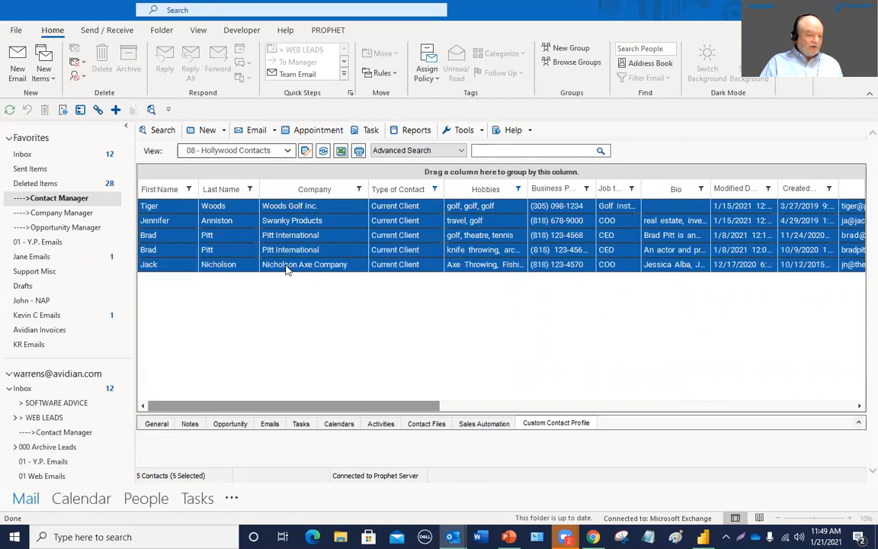
pyautogui.rightClick(309, 222)
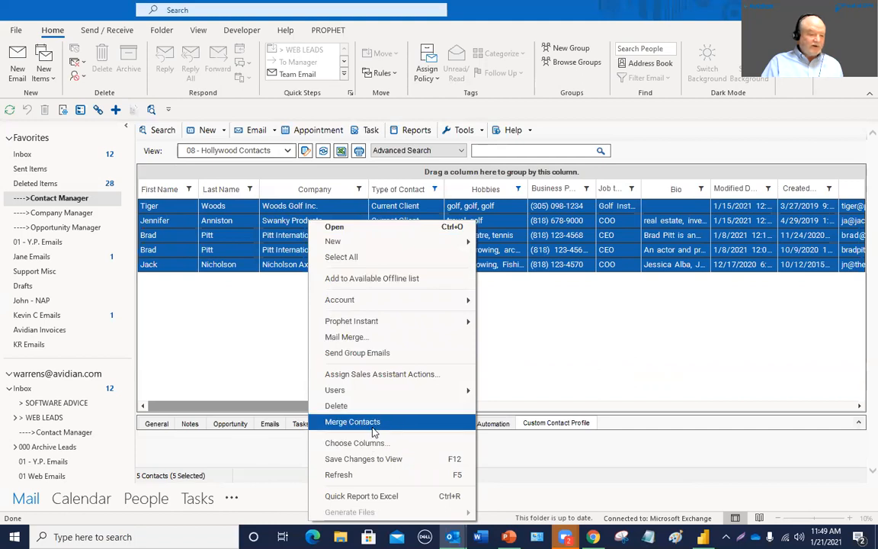
pyautogui.click(371, 357)
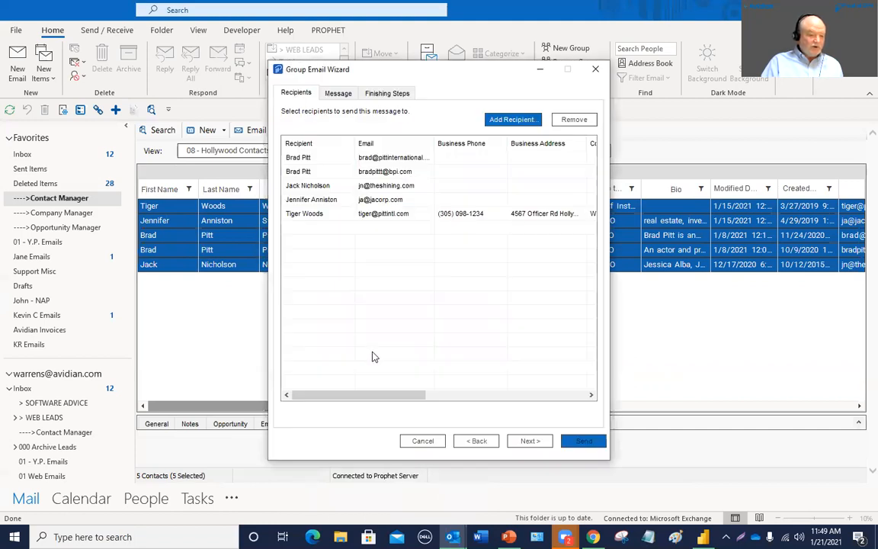
# - Include the salutation "Hello (FirstName)," in the group email's finishing steps and create the email message
pyautogui.click(387, 93)
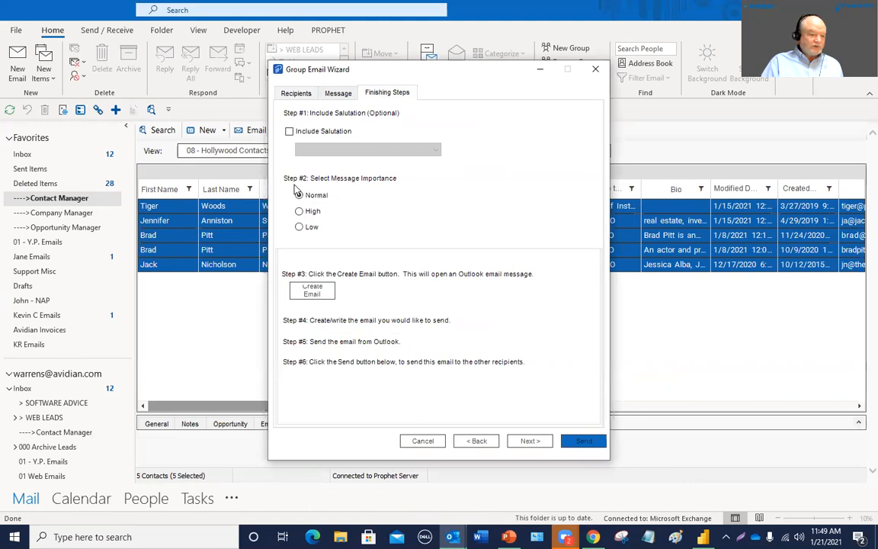
pyautogui.click(290, 131)
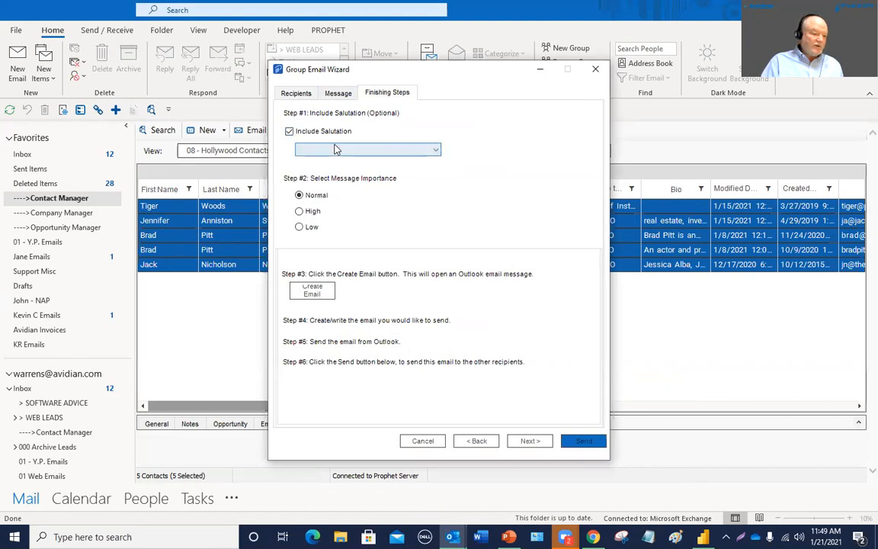
pyautogui.click(333, 148)
pyautogui.click(338, 180)
pyautogui.click(313, 293)
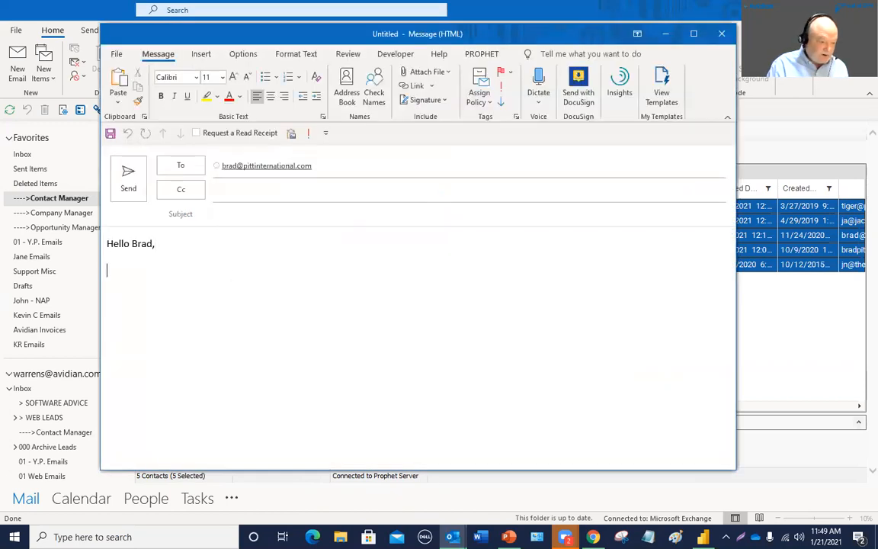
# - Insert the Construction and Generous templates into the message body below the greeting
pyautogui.click(660, 96)
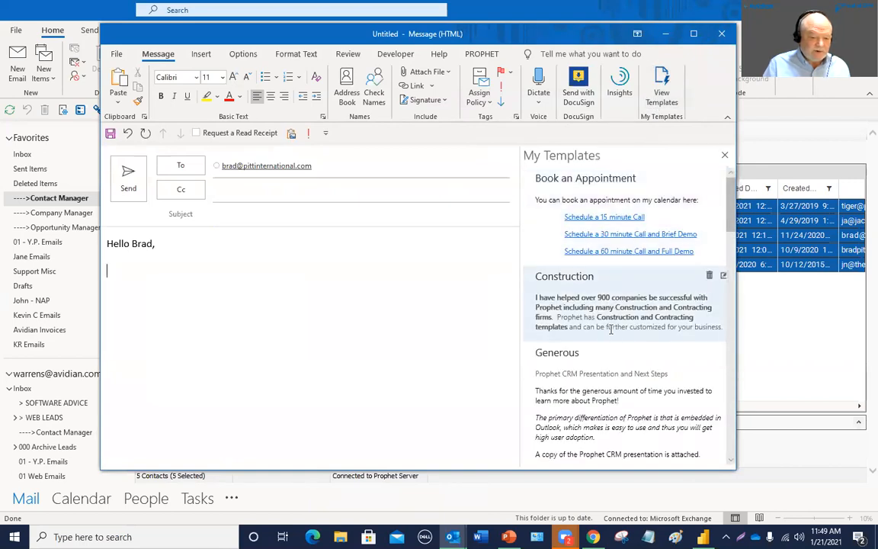
pyautogui.click(612, 327)
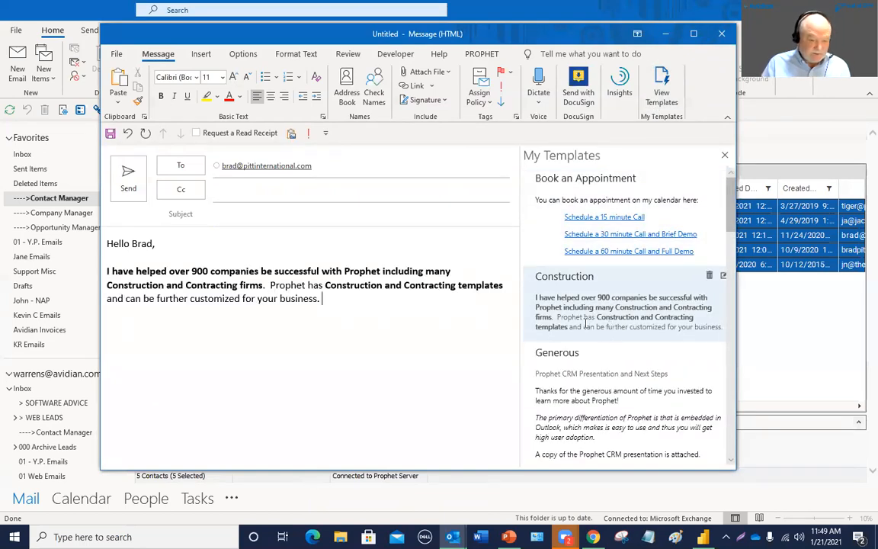
pyautogui.scroll(-3, 586, 351)
pyautogui.click(587, 352)
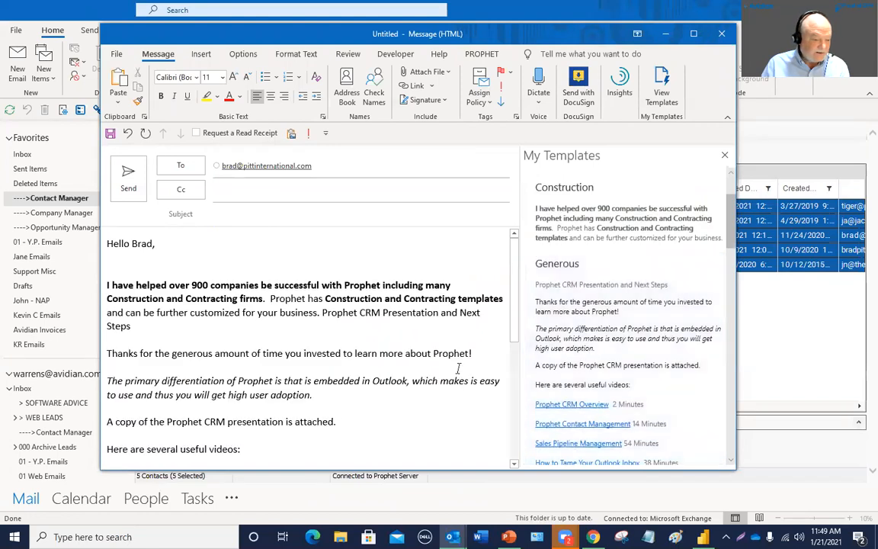
# - Split the first paragraph before "Prophet has" with a blank line and remove the extra blank line below the greeting
pyautogui.click(270, 298)
pyautogui.press('Return')
pyautogui.press('Return')
pyautogui.click(147, 265)
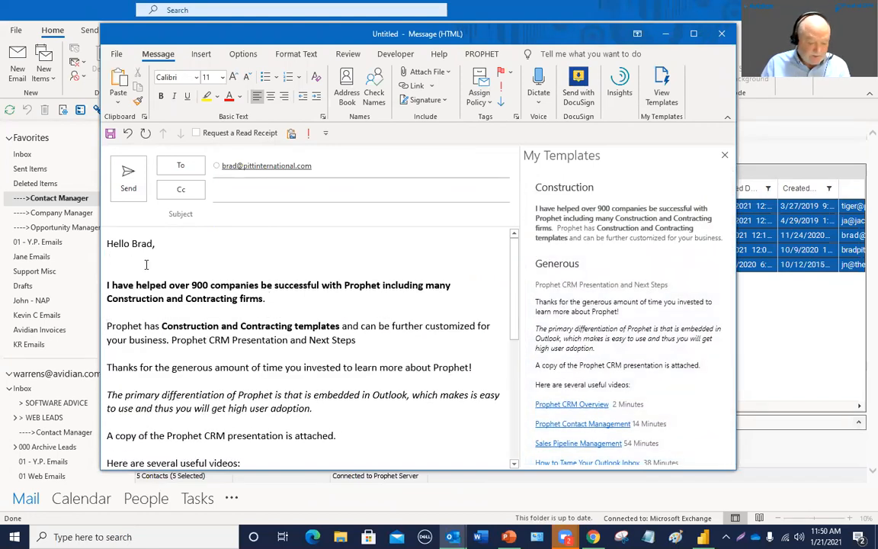
pyautogui.press('BackSpace')
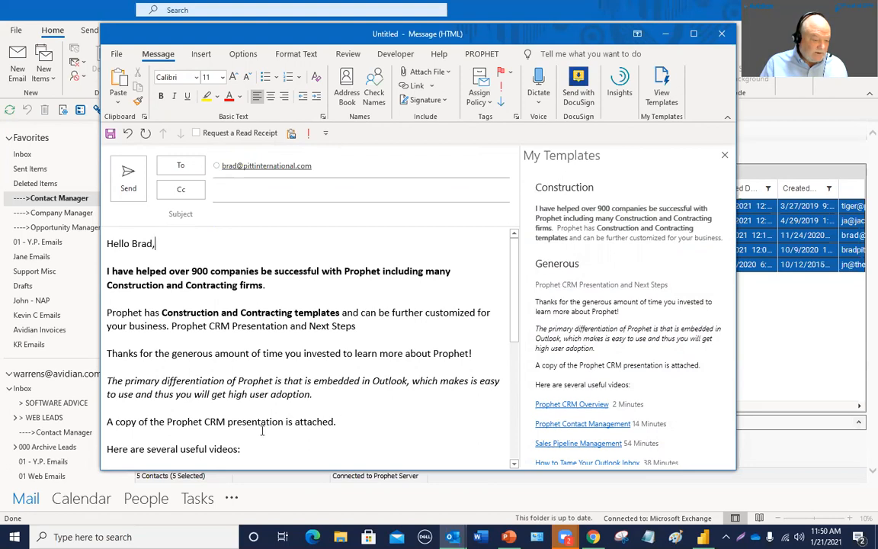
# - Copy the phrase "Prophet CRM presentation" from the message body into the Subject
pyautogui.moveTo(258, 424); pyautogui.dragTo(168, 424)
pyautogui.hotkey('ctrl', 'c')
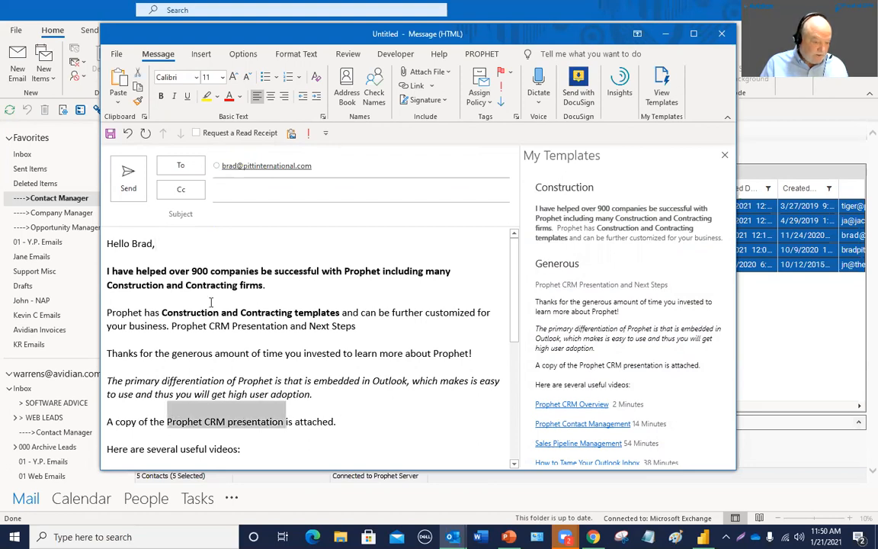
pyautogui.click(337, 215)
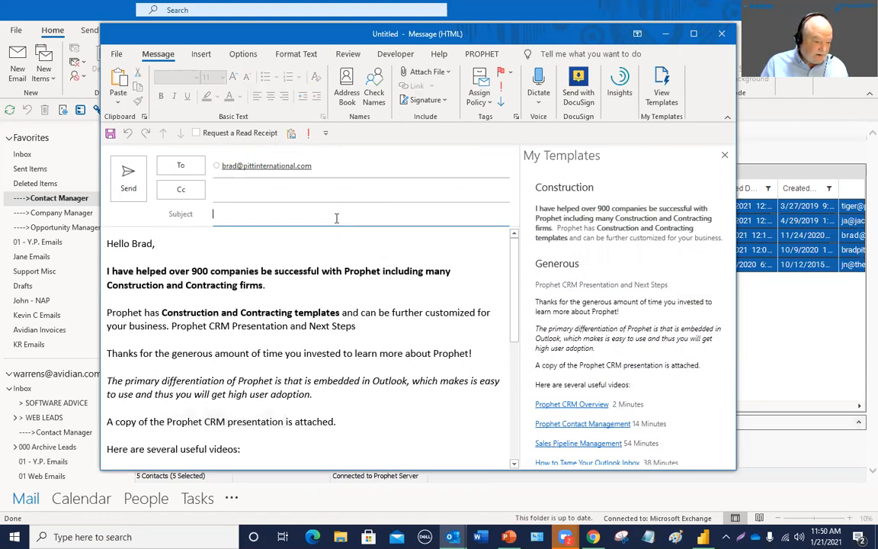
pyautogui.hotkey('ctrl', 'v')
pyautogui.click(266, 313)
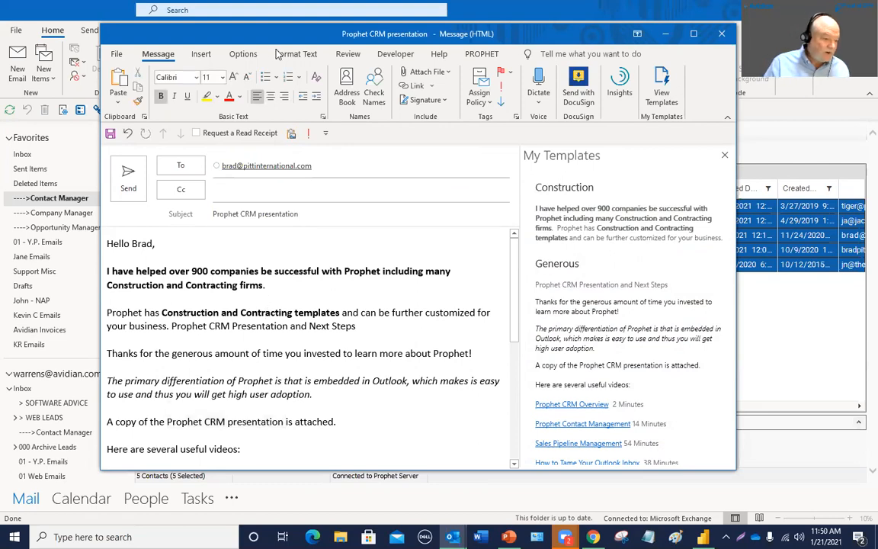
# - Send the message without an attachment, and send the group email to the remaining recipients
pyautogui.moveTo(278, 35); pyautogui.dragTo(323, 53)
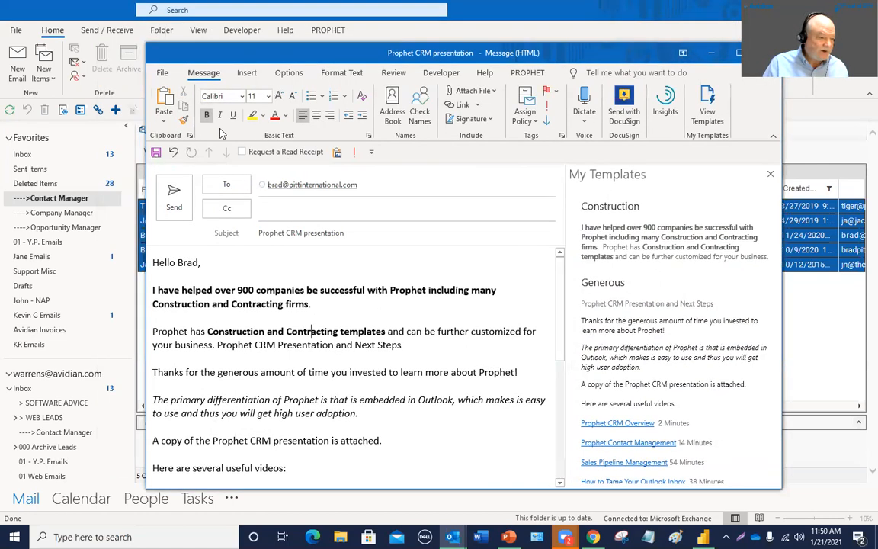
pyautogui.click(174, 200)
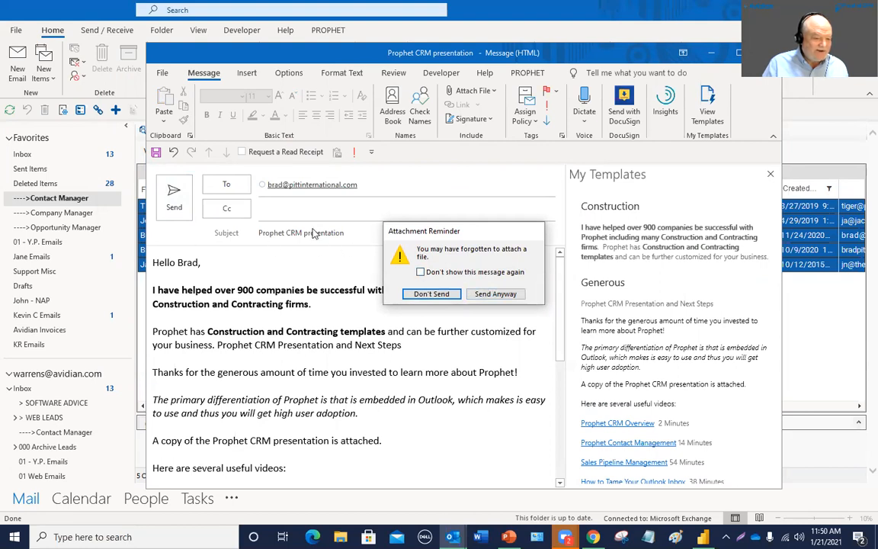
pyautogui.click(494, 294)
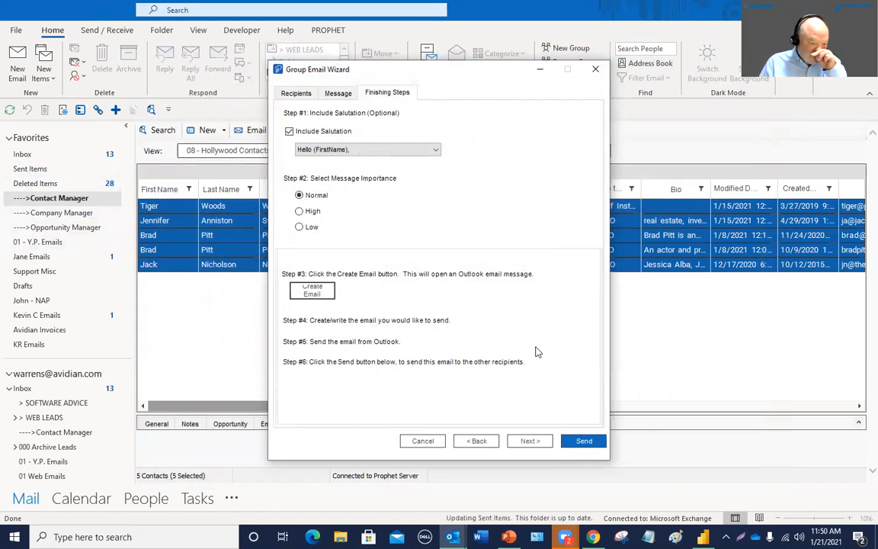
pyautogui.click(584, 441)
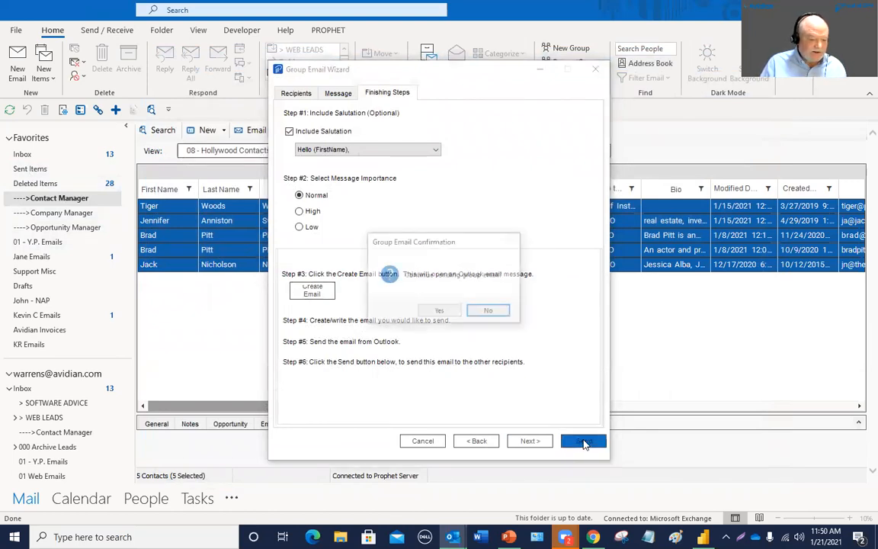
pyautogui.click(439, 311)
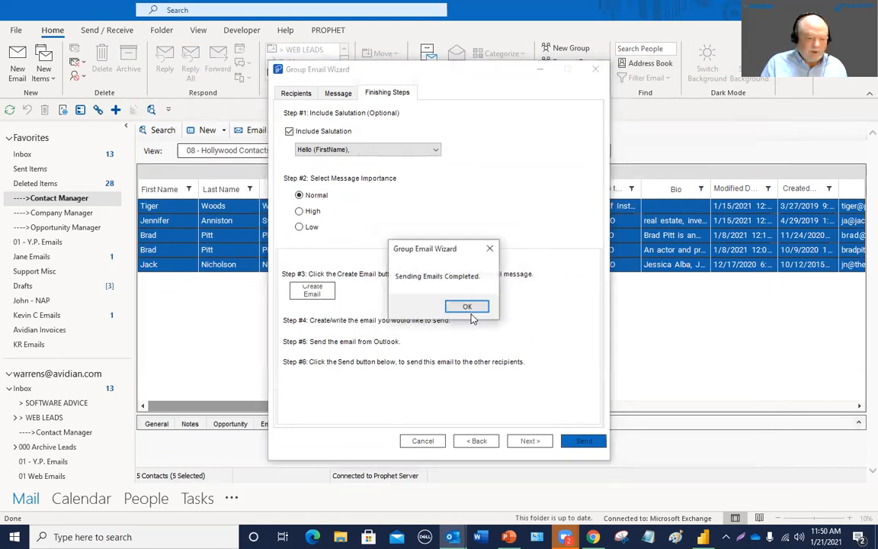
pyautogui.click(472, 305)
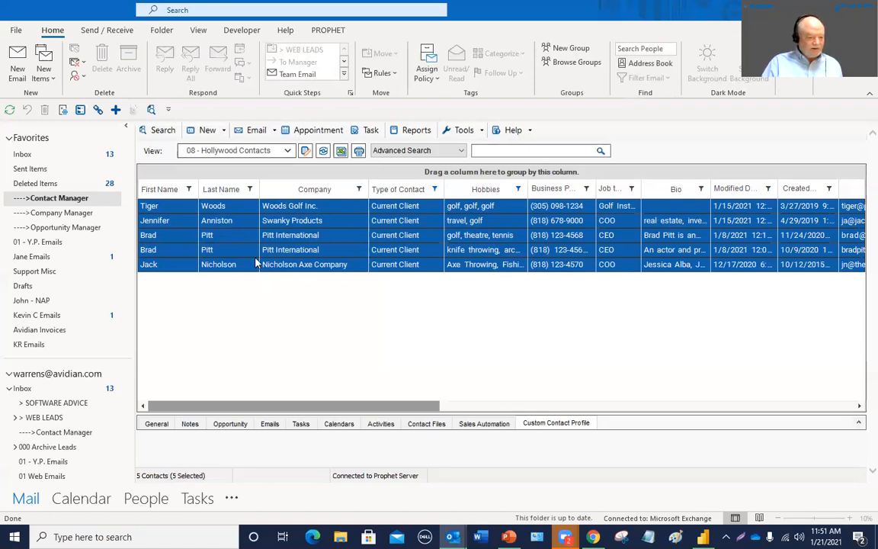
# - Export all rows of the Hollywood Contacts view to the Excel file ProphetView11.xlsx
pyautogui.click(341, 151)
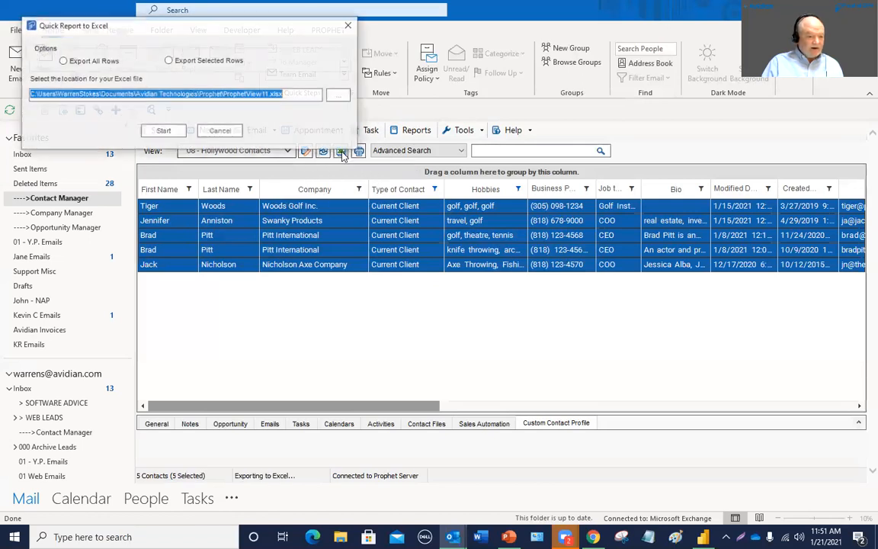
pyautogui.click(61, 60)
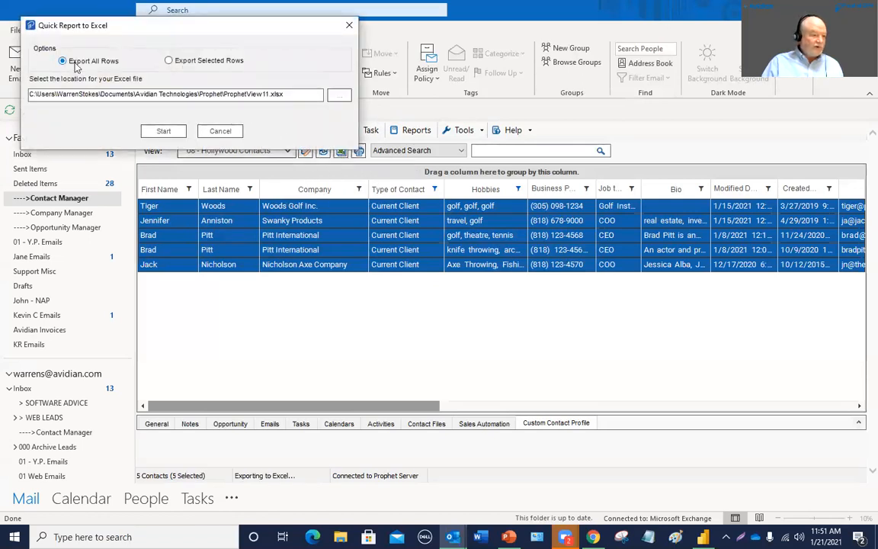
pyautogui.click(164, 132)
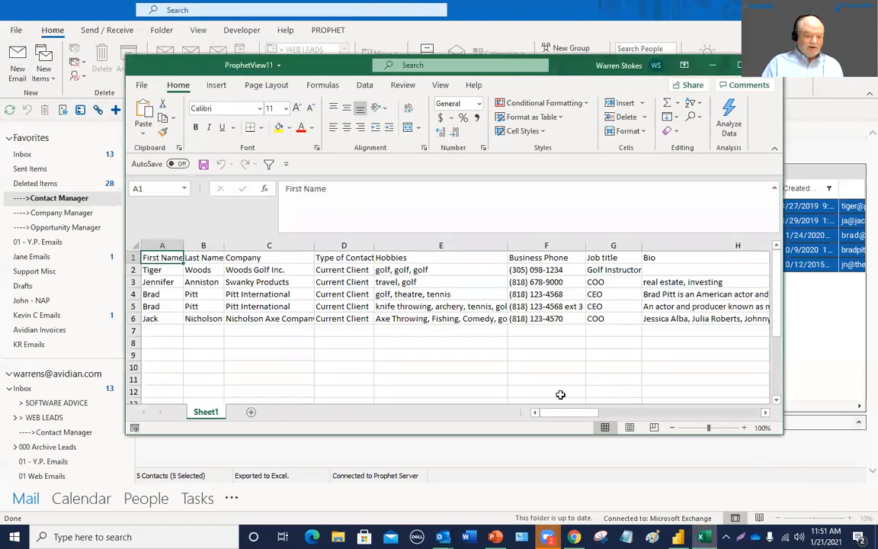
# - Review the exported contacts in the workbook, including the Modified Date Time and Created Date columns, and close it
pyautogui.click(518, 365)
pyautogui.keyDown('ctrl'); pyautogui.scroll(-2, 518, 347); pyautogui.keyUp('ctrl')
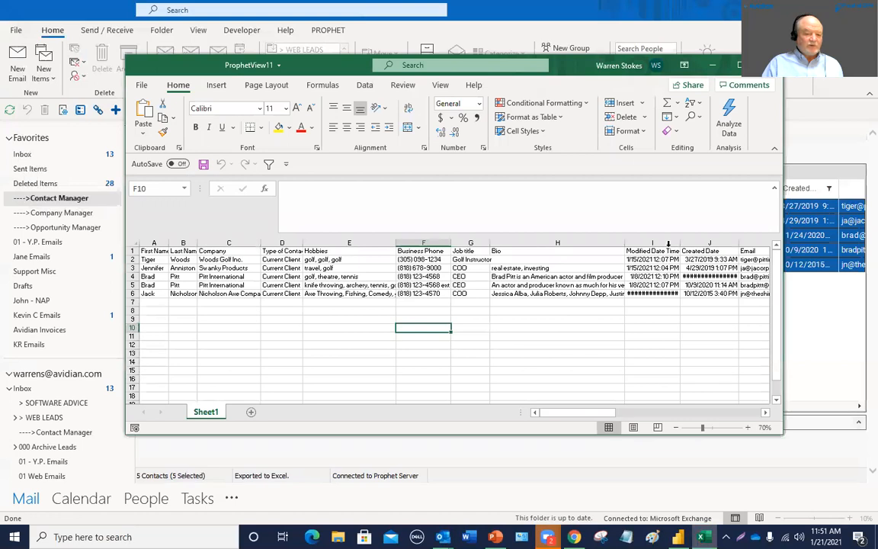
pyautogui.moveTo(654, 242); pyautogui.dragTo(693, 241)
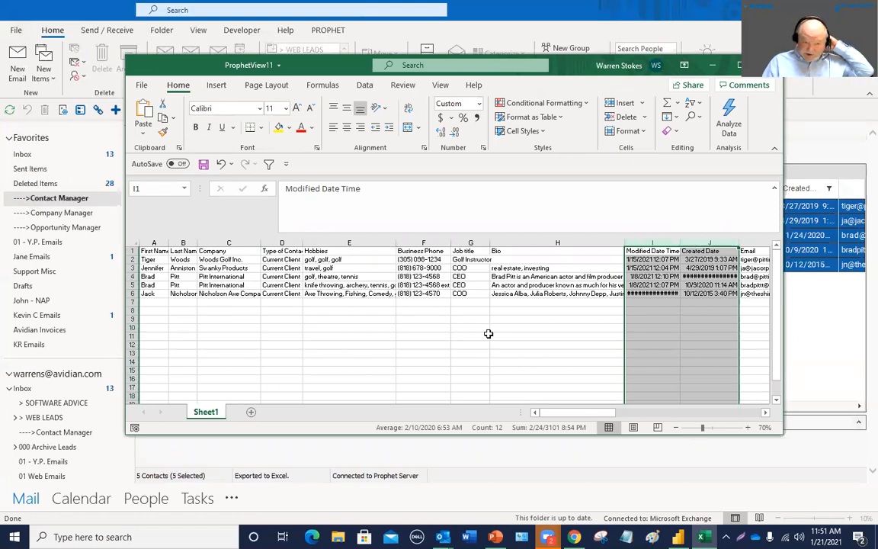
pyautogui.click(765, 65)
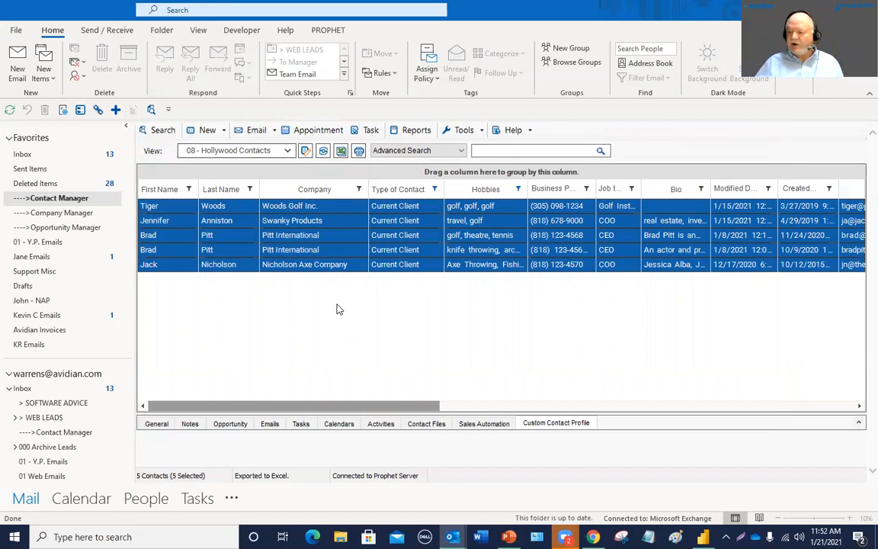
# - Clear the Type of Contact filter in the Hollywood Contacts view
pyautogui.click(364, 269)
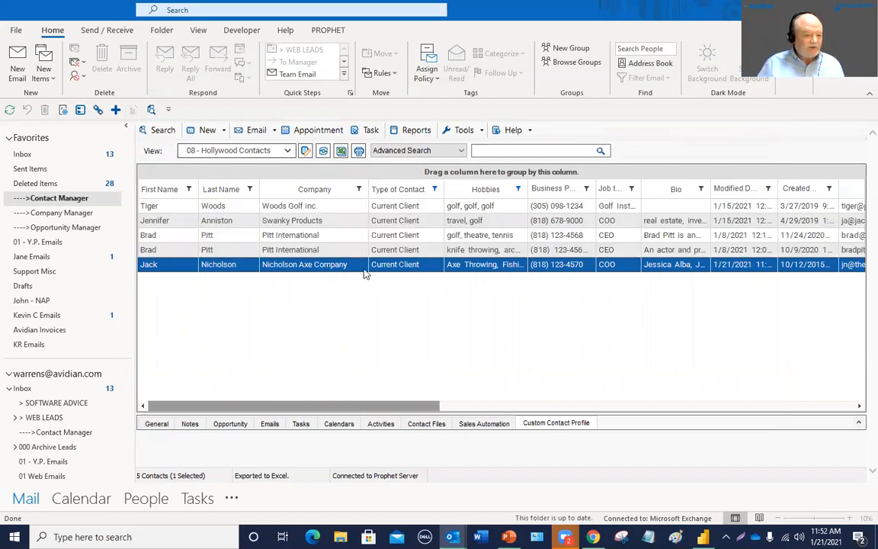
pyautogui.click(434, 189)
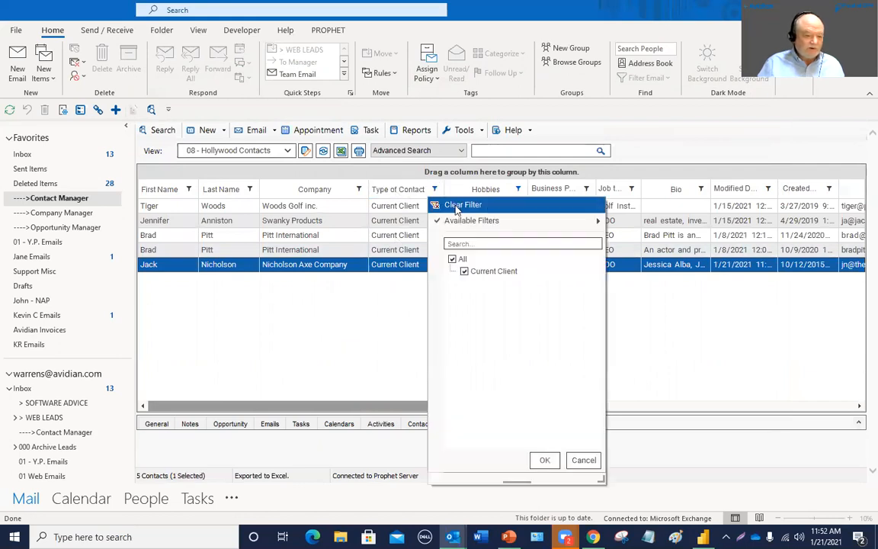
pyautogui.click(461, 205)
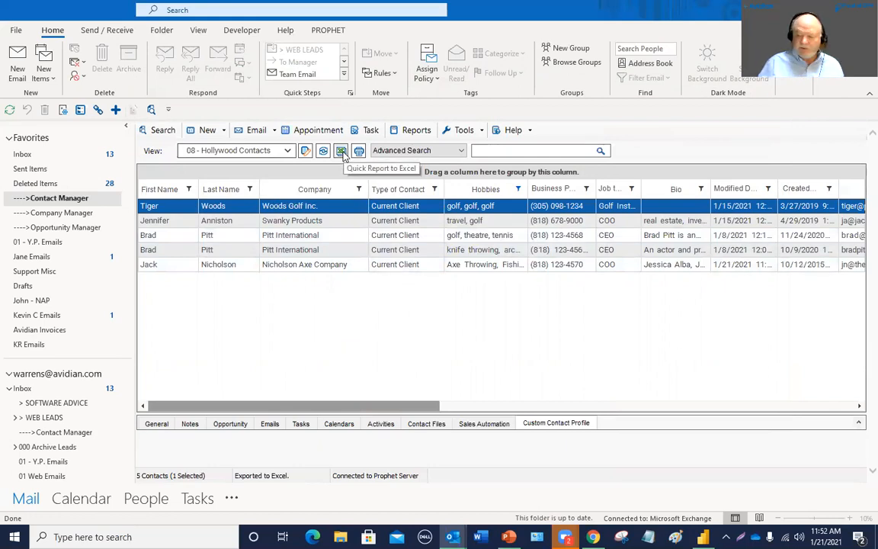
# - Open the Report Manager and choose the Pipeline Stage WS report from the Pipeline Forecast category
pyautogui.click(411, 135)
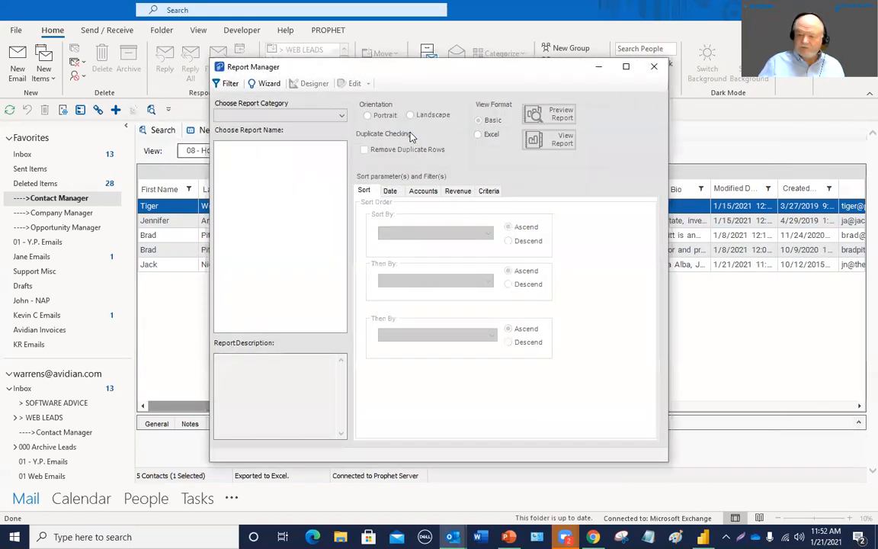
pyautogui.click(278, 116)
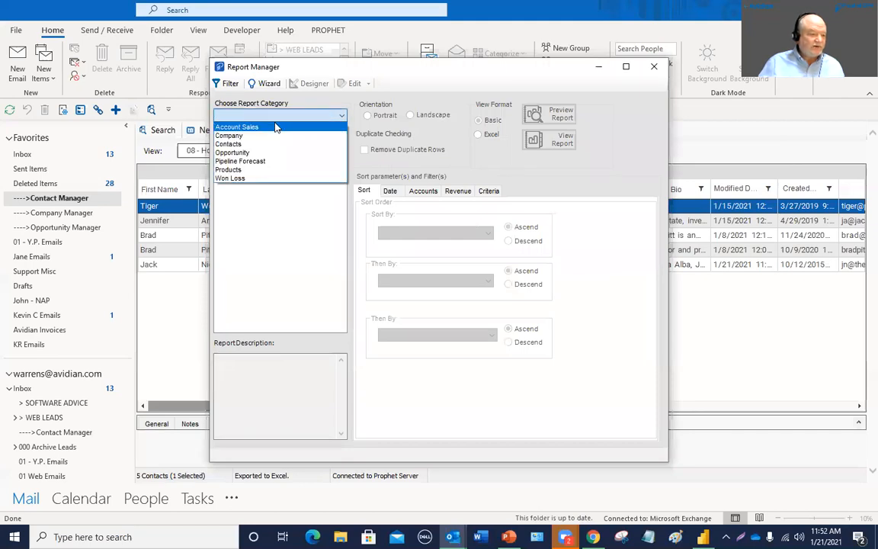
pyautogui.click(266, 162)
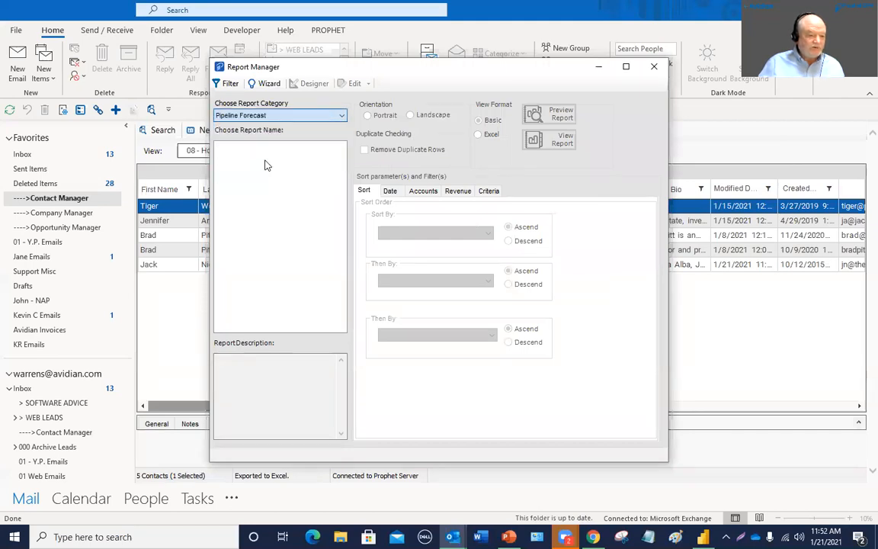
pyautogui.click(263, 195)
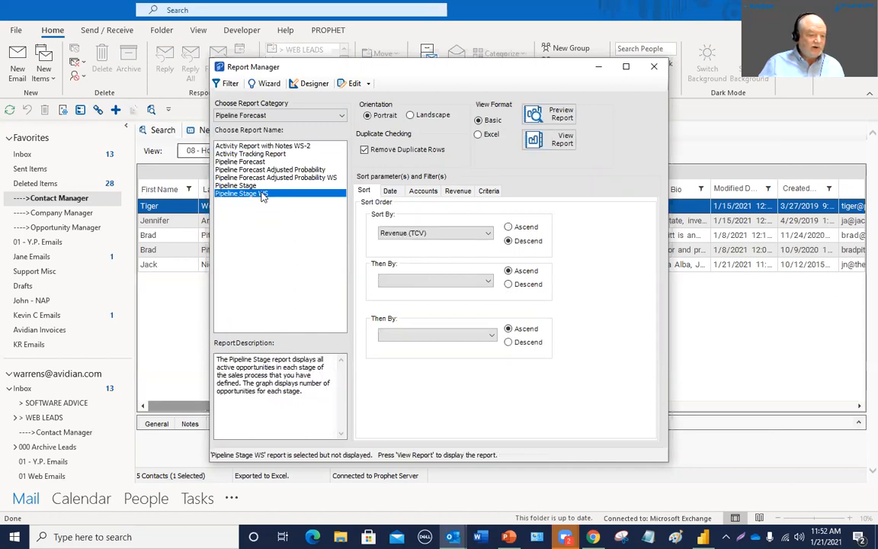
# - Set the report's end date to 5/21/2021, check its criteria and sort settings, and view the report full screen
pyautogui.click(391, 192)
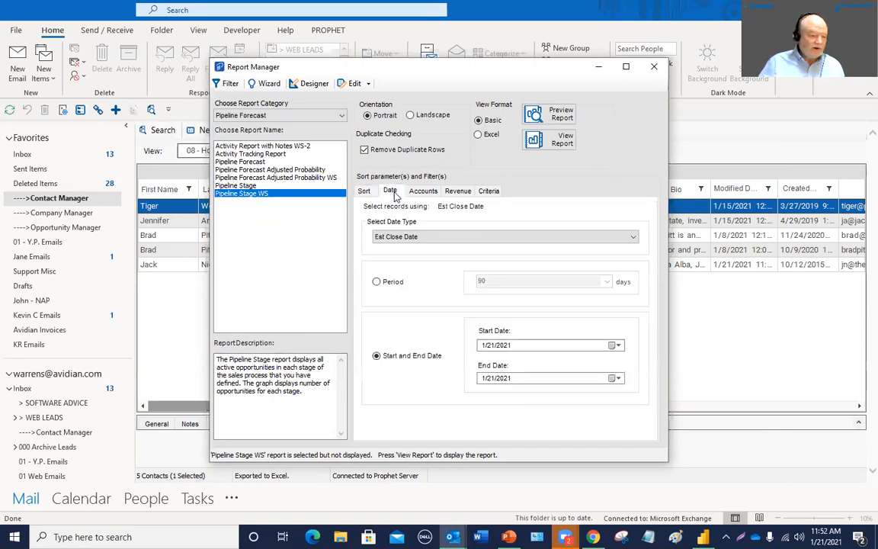
pyautogui.click(481, 381)
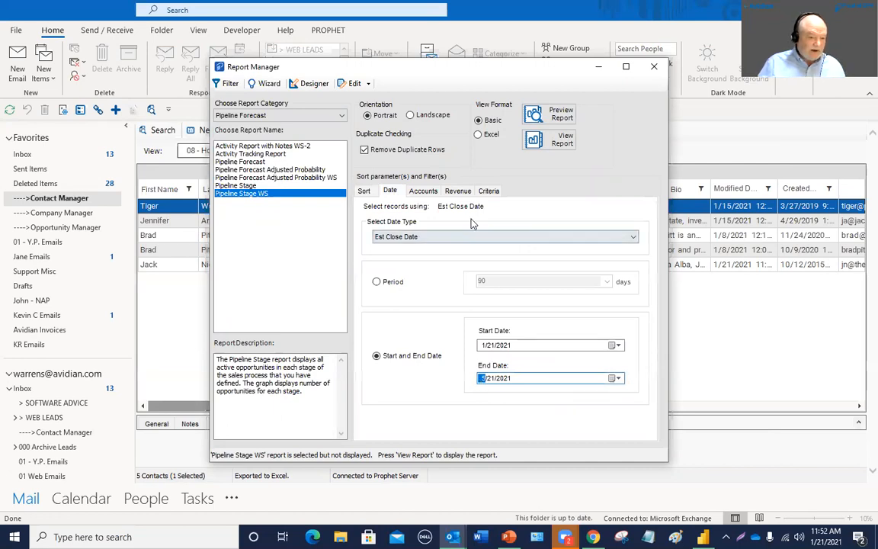
pyautogui.click(488, 191)
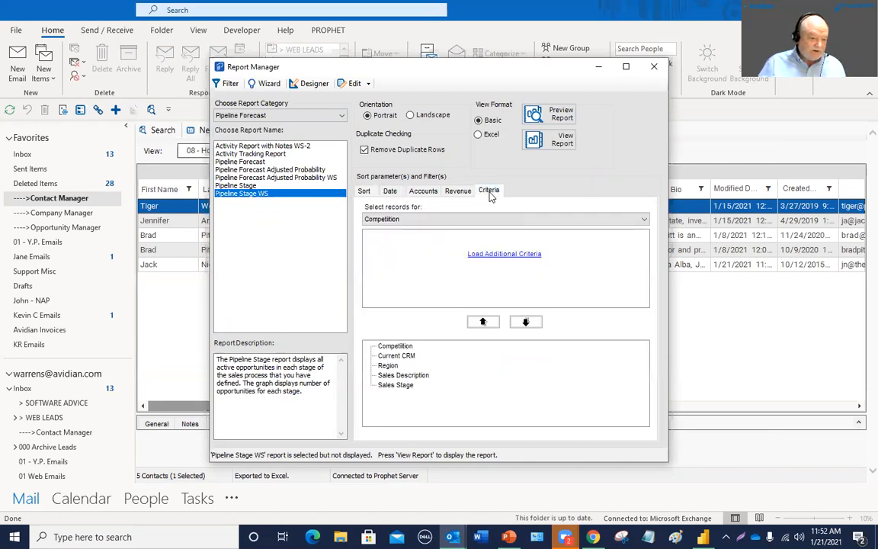
pyautogui.click(364, 190)
pyautogui.click(555, 143)
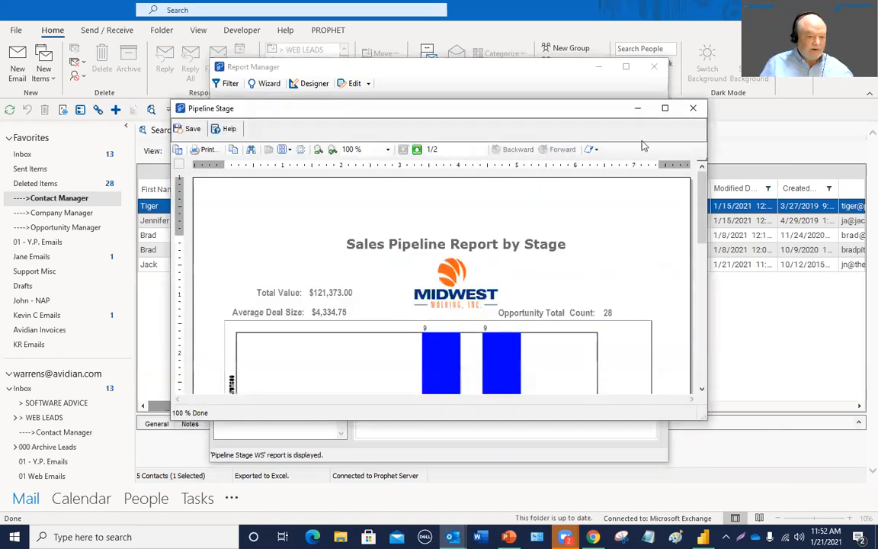
pyautogui.click(664, 107)
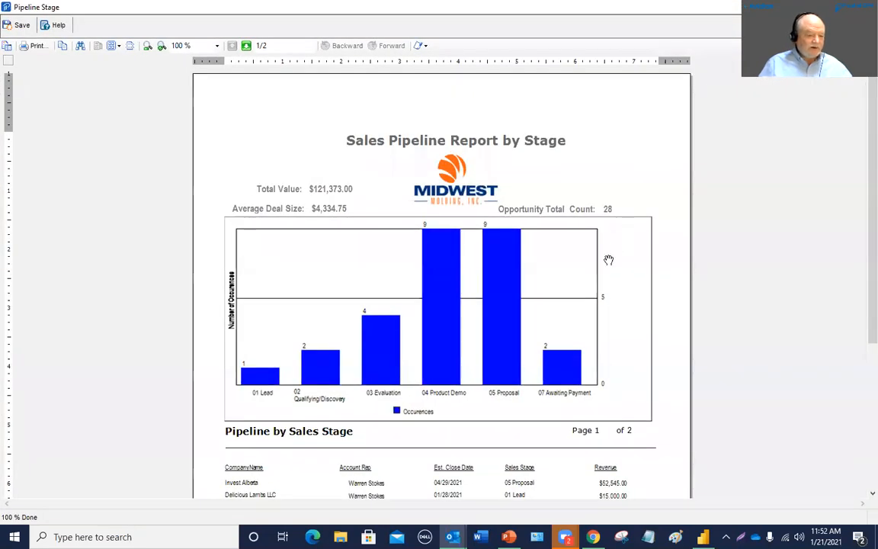
# - Examine the sales stage chart and the opportunity list with revenue total across both report pages
pyautogui.scroll(-3, 579, 301)
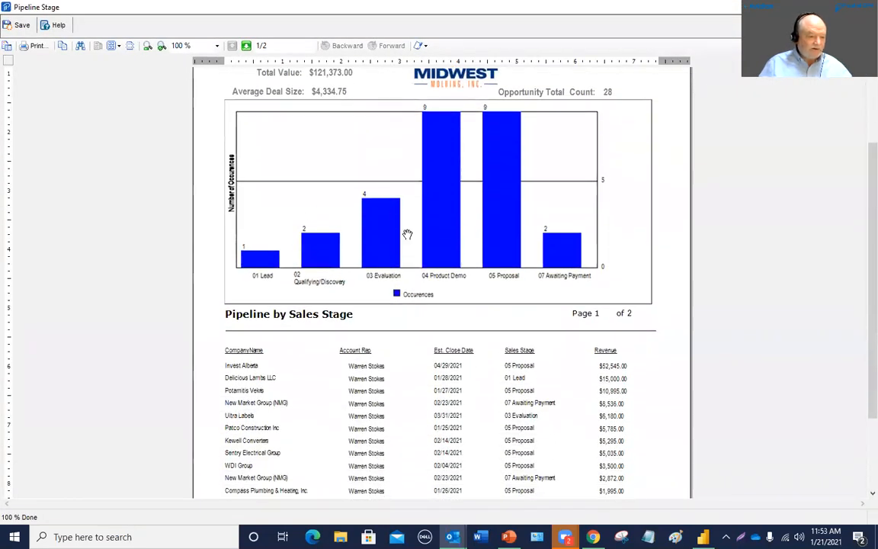
pyautogui.scroll(-1, 405, 232)
pyautogui.scroll(1, 447, 157)
pyautogui.scroll(-1, 447, 160)
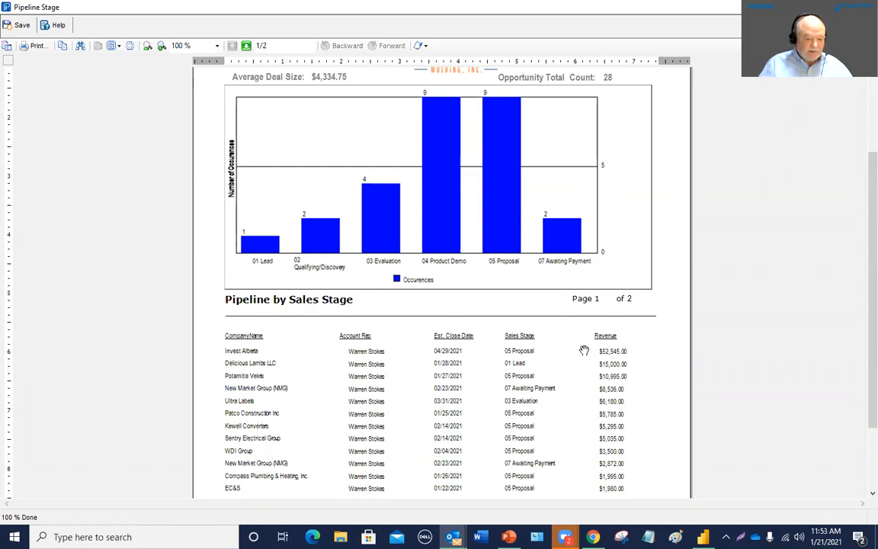
pyautogui.scroll(-3, 581, 363)
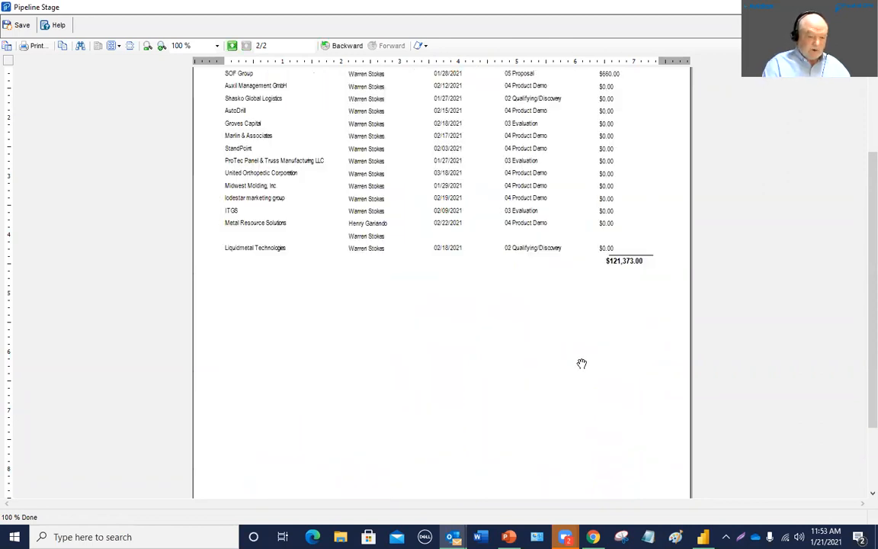
pyautogui.scroll(3, 581, 363)
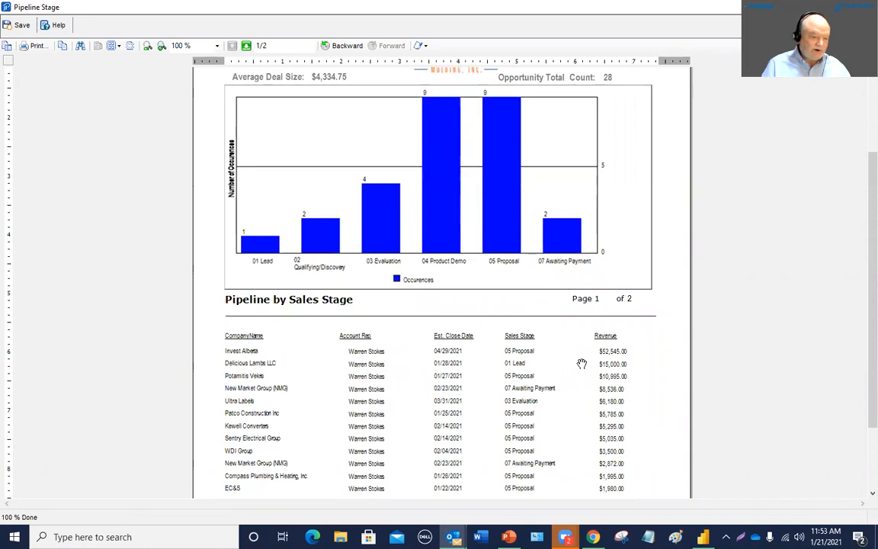
# - Check which file formats are available for saving the report, without saving it
pyautogui.click(22, 27)
pyautogui.click(429, 252)
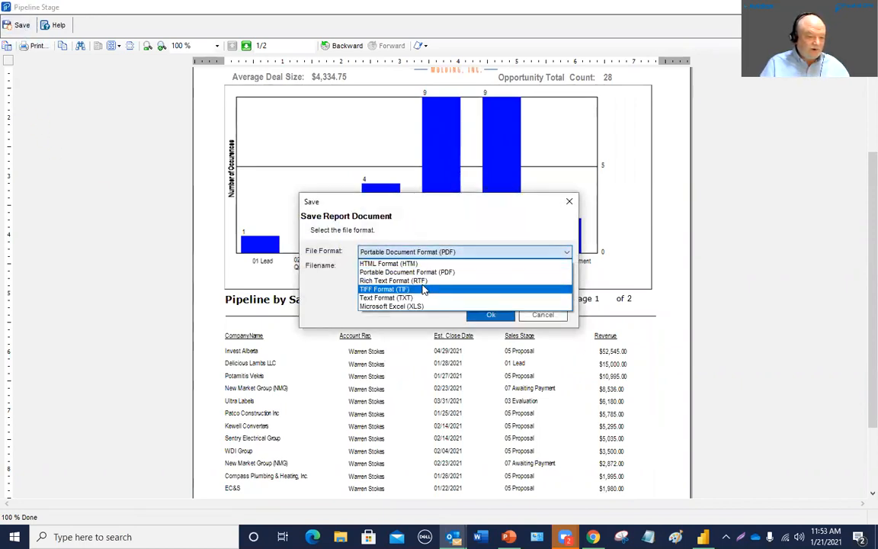
pyautogui.click(569, 203)
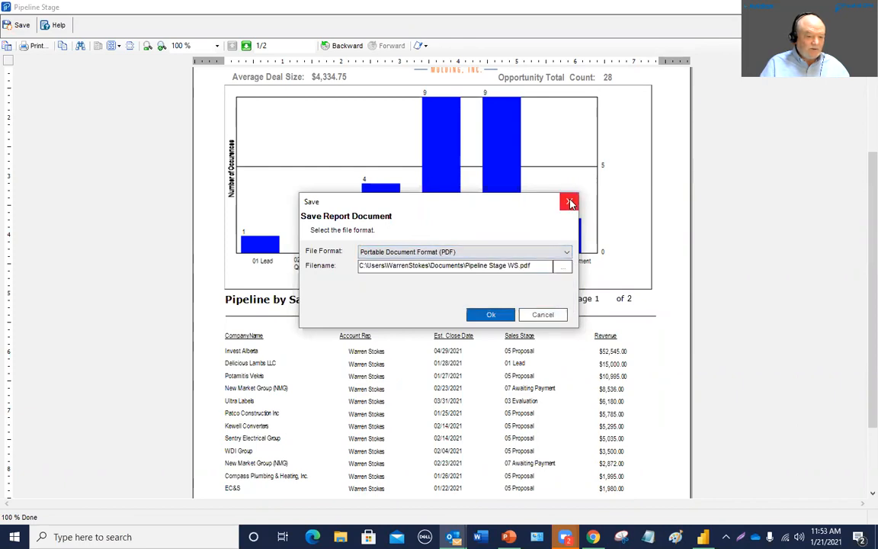
pyautogui.click(569, 203)
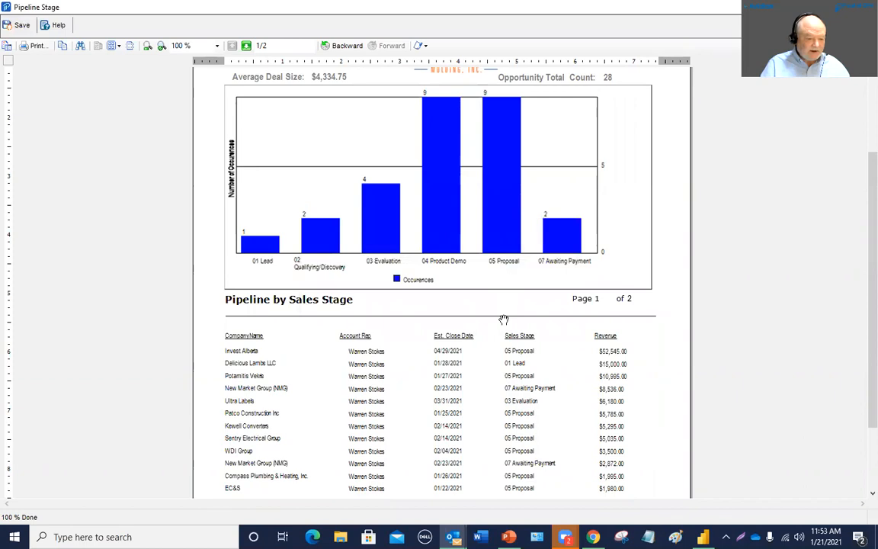
# - Look over the stage chart and opportunity list on the report's first page again and close the report
pyautogui.scroll(1, 502, 320)
pyautogui.scroll(-2, 503, 320)
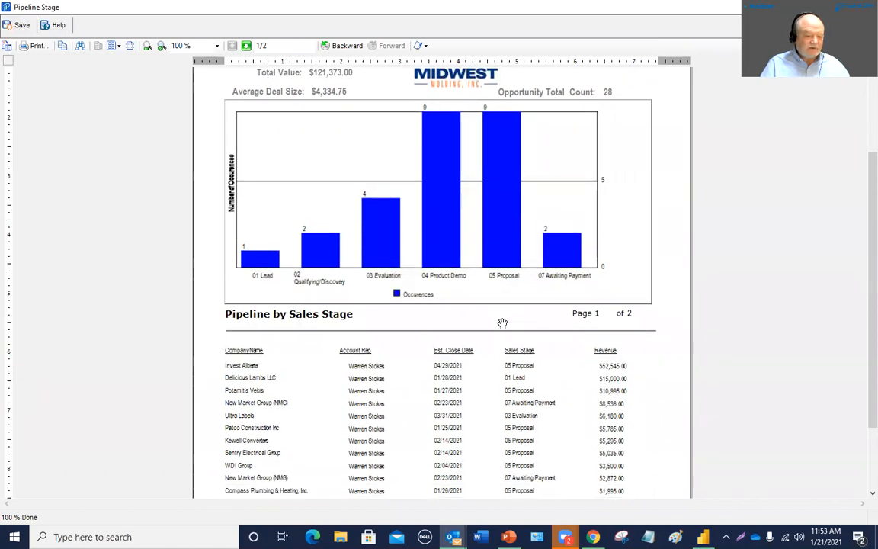
pyautogui.scroll(2, 542, 456)
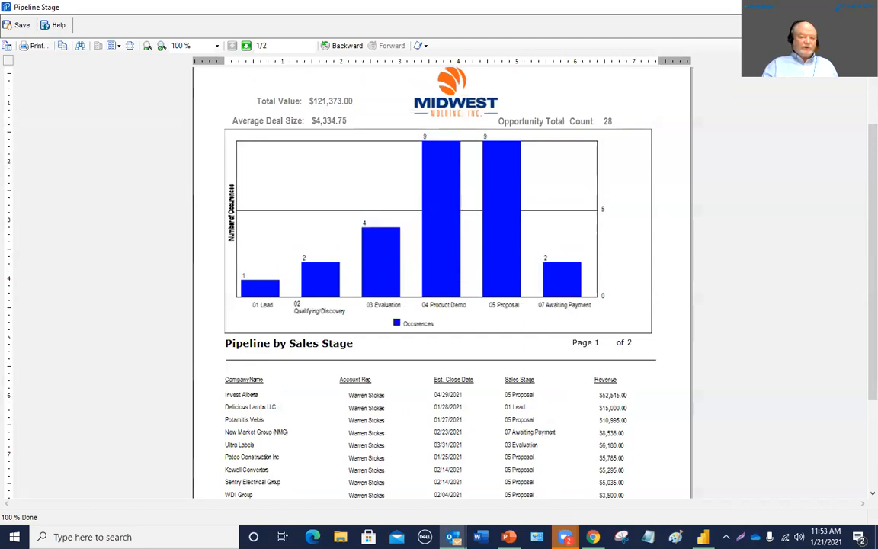
pyautogui.click(866, 6)
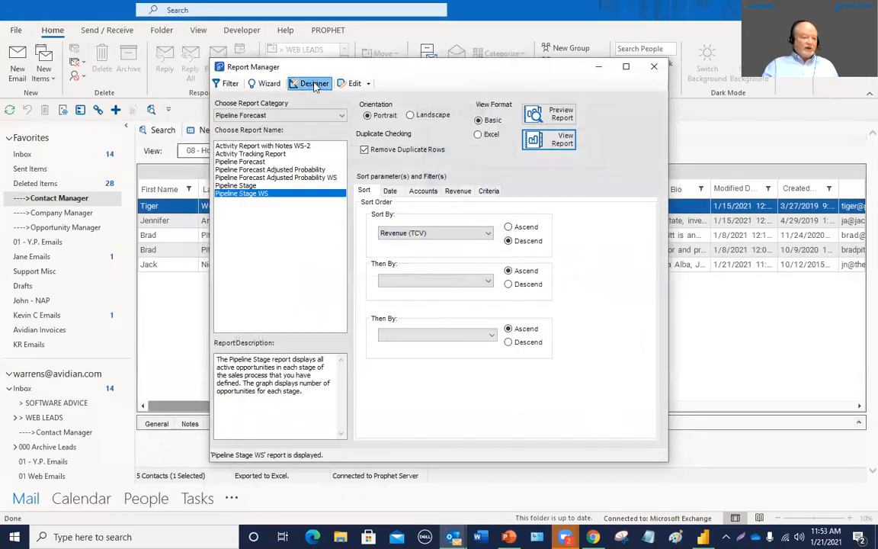
# - Open the Pipeline Stage WS report in the Report Designer and select the header logo's Image property
pyautogui.click(314, 84)
pyautogui.click(537, 41)
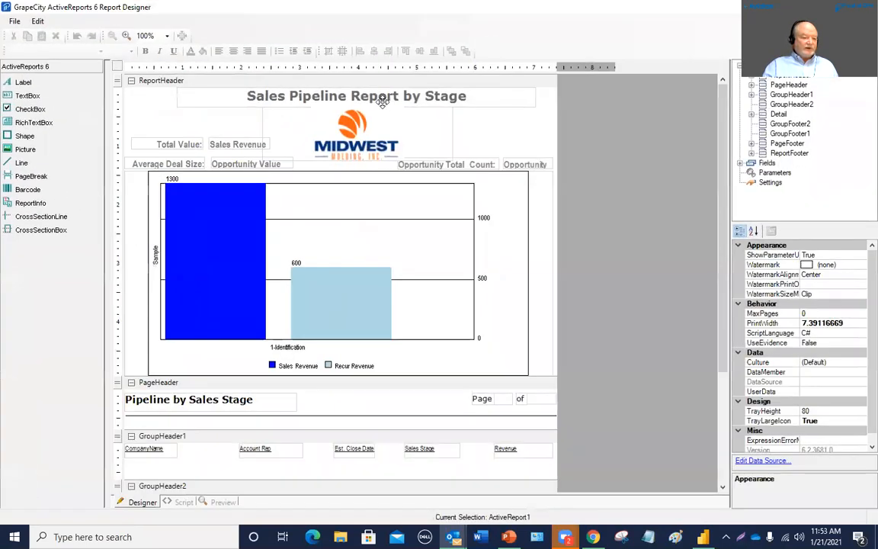
pyautogui.click(382, 103)
pyautogui.click(860, 363)
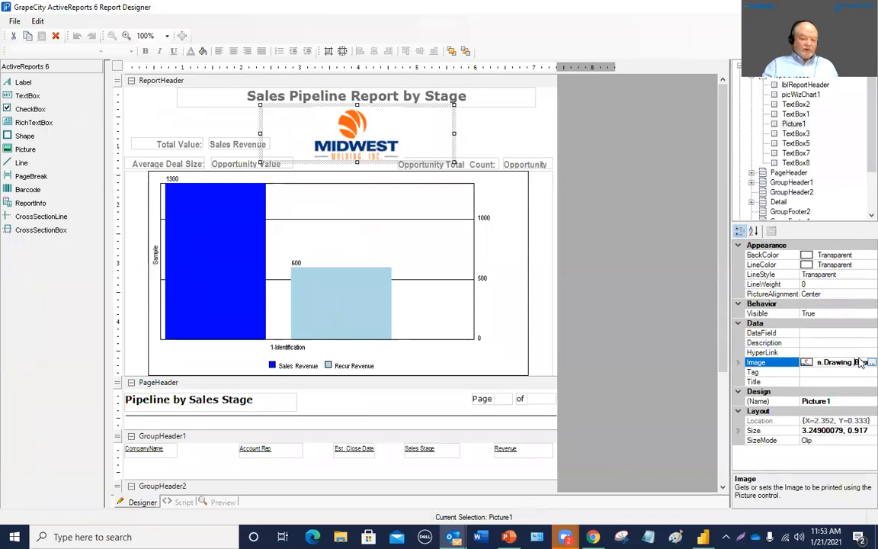
pyautogui.click(870, 362)
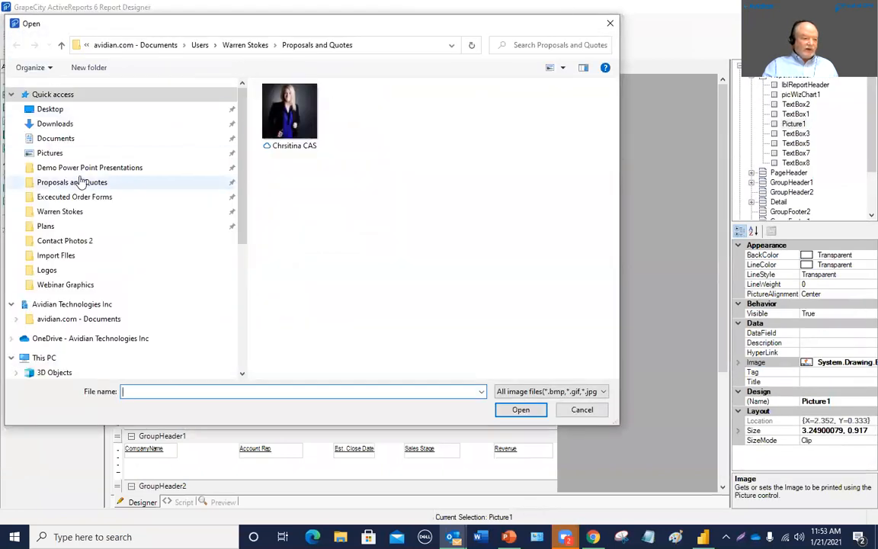
pyautogui.click(51, 152)
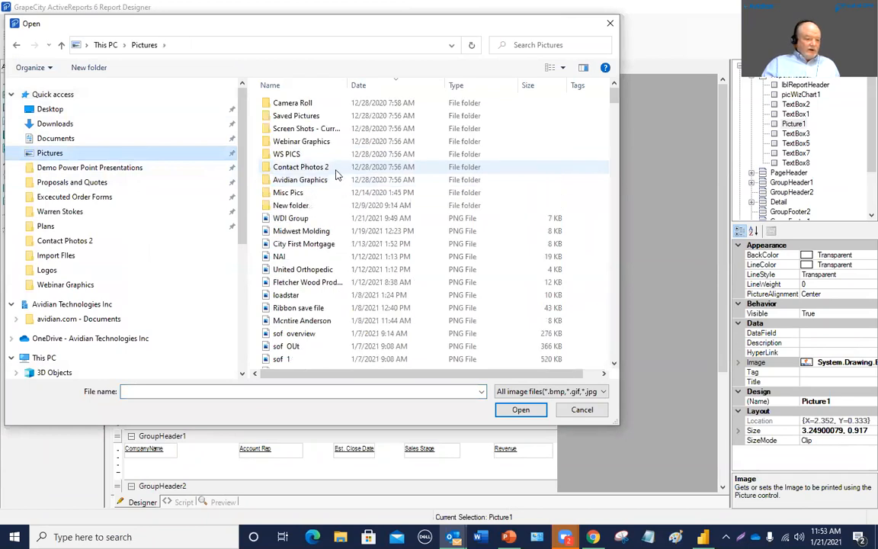
pyautogui.click(609, 24)
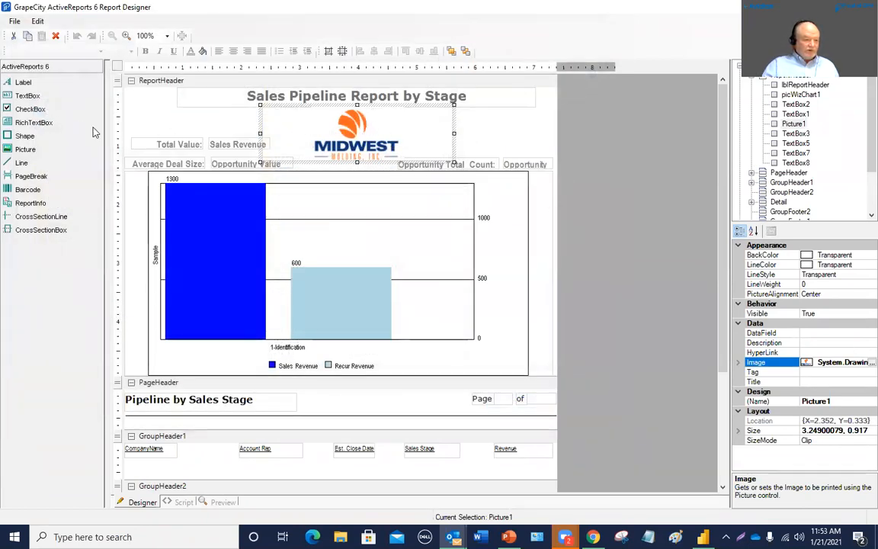
# - Try the Prophet CRM no Tagline image from Pictures > Avidian Graphics > Logos as the report header logo
pyautogui.click(860, 364)
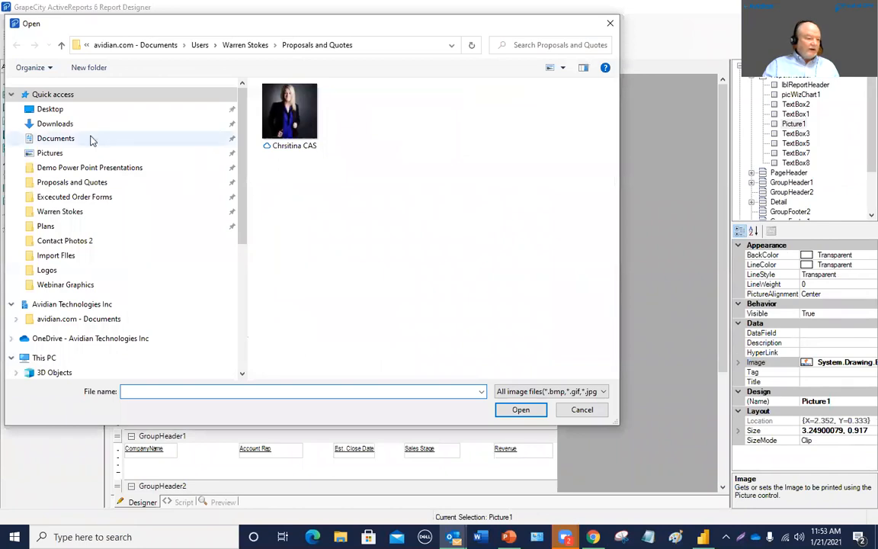
pyautogui.click(79, 154)
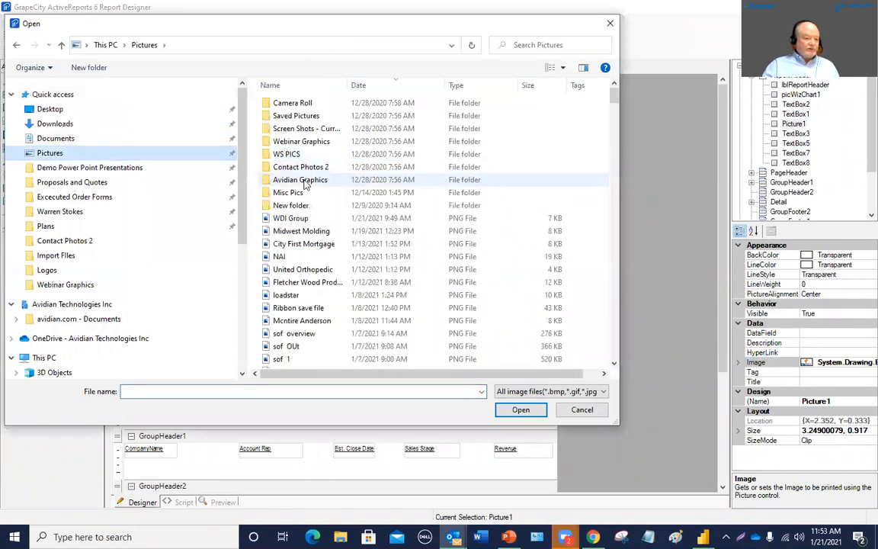
pyautogui.doubleClick(308, 181)
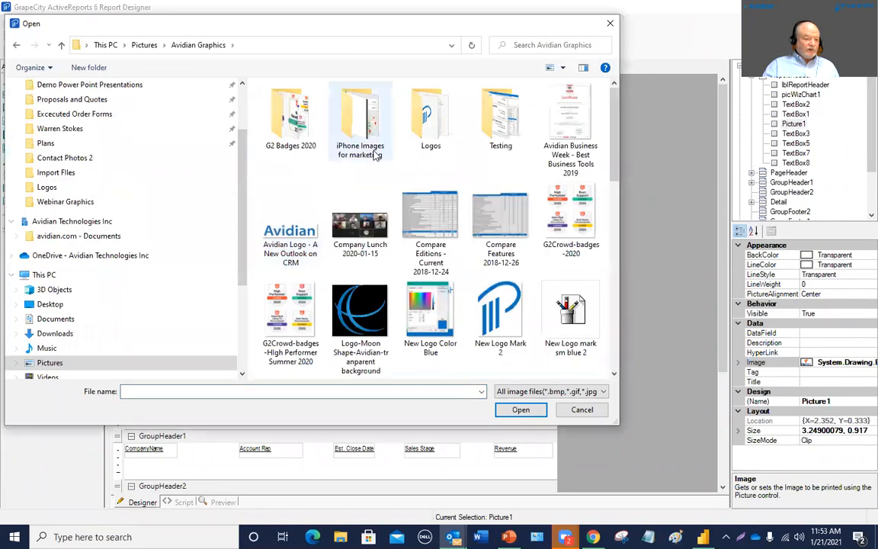
pyautogui.doubleClick(437, 129)
pyautogui.click(442, 120)
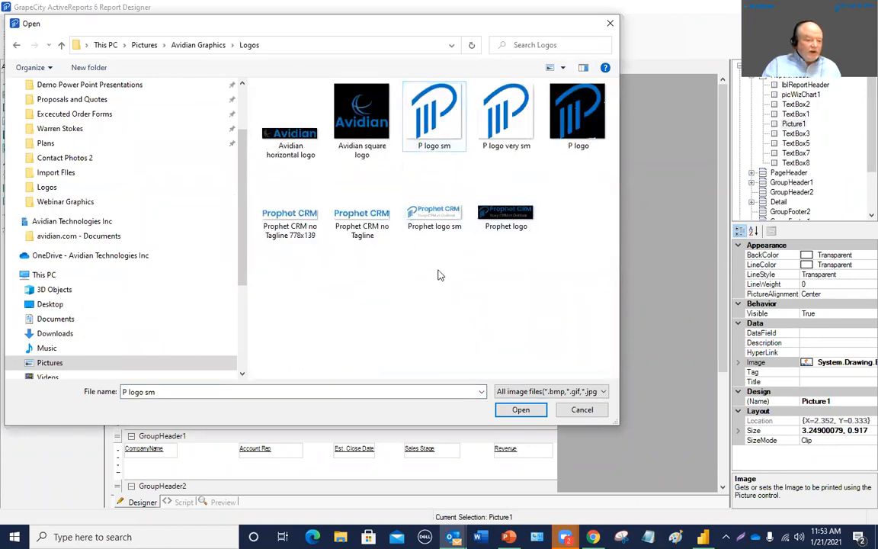
pyautogui.click(506, 202)
pyautogui.click(362, 215)
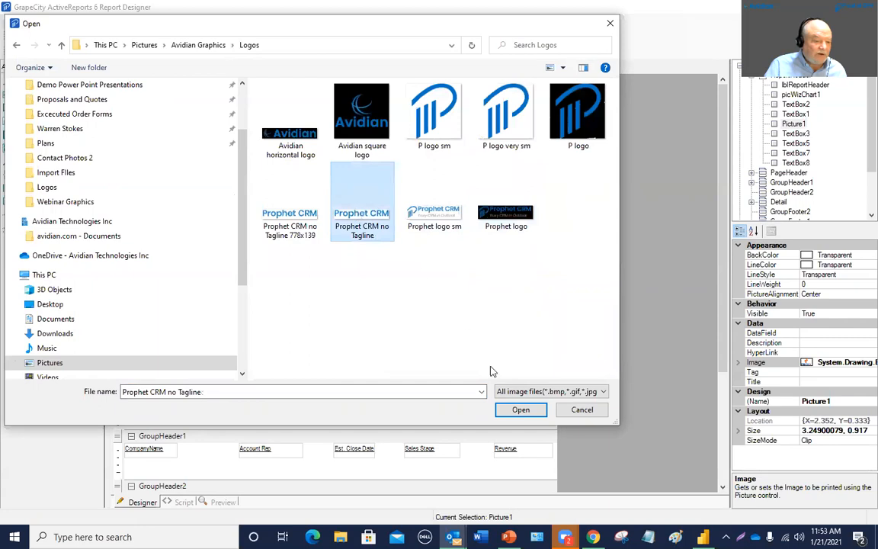
pyautogui.click(515, 409)
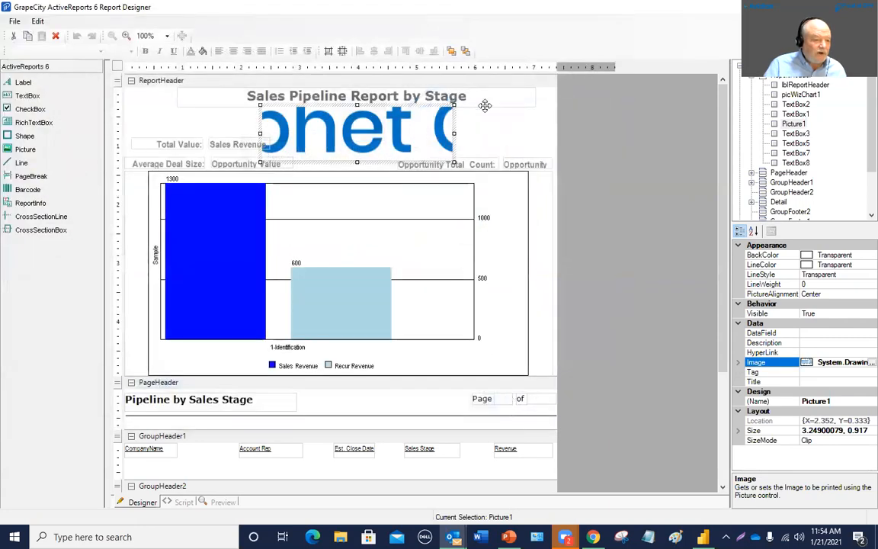
# - Try the P logo sm image from the Logos folder as the report header logo
pyautogui.click(868, 361)
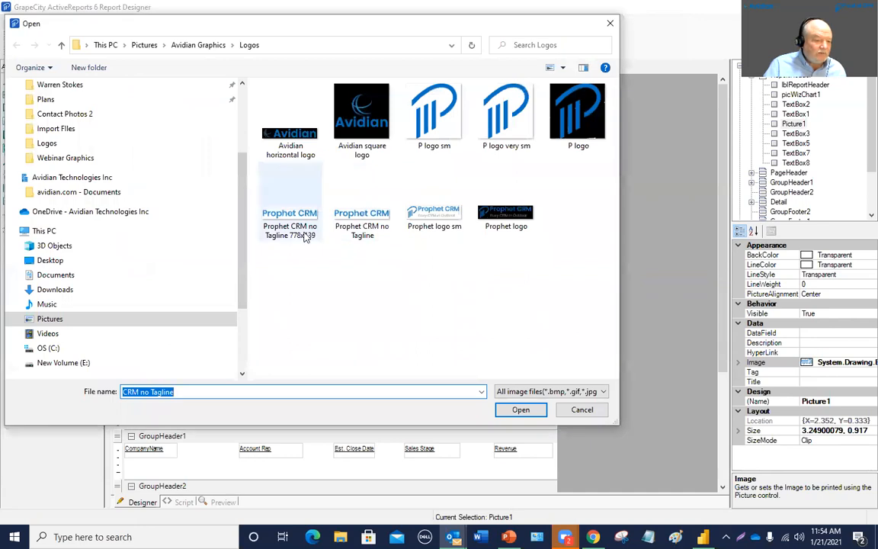
pyautogui.click(436, 143)
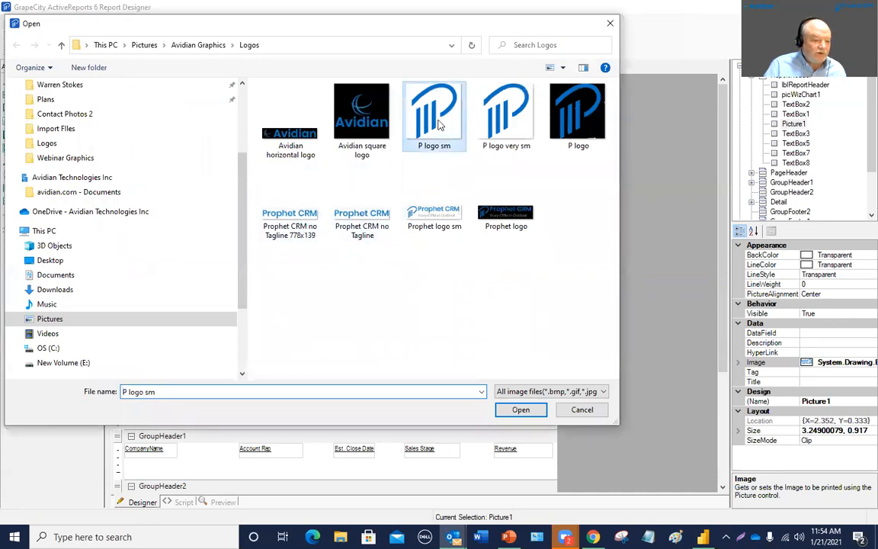
pyautogui.click(521, 410)
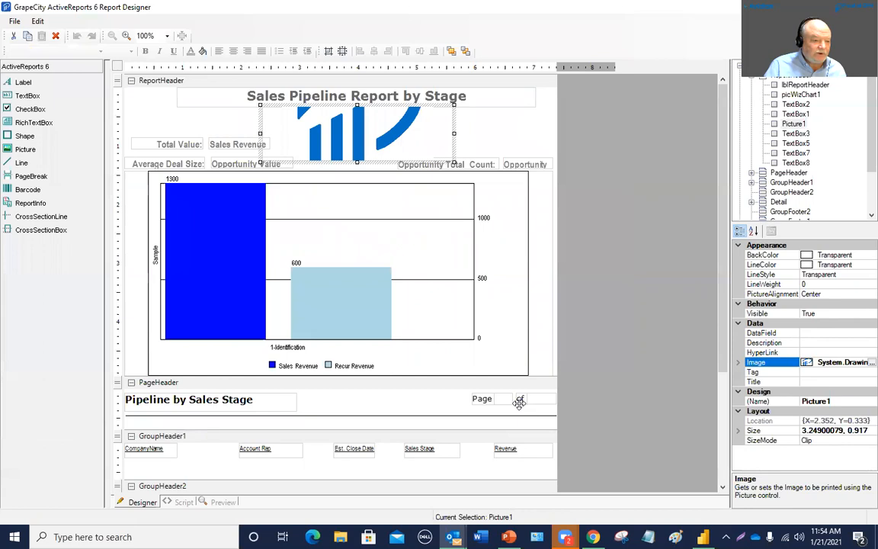
pyautogui.click(236, 116)
pyautogui.click(294, 132)
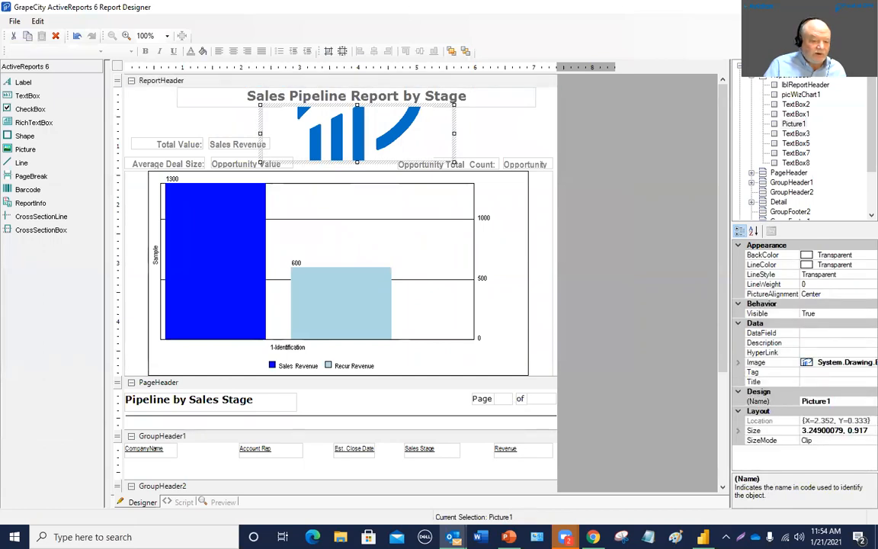
# - Replace the report header logo with the Prophet logo sm image from the Logos folder
pyautogui.click(860, 362)
pyautogui.click(869, 363)
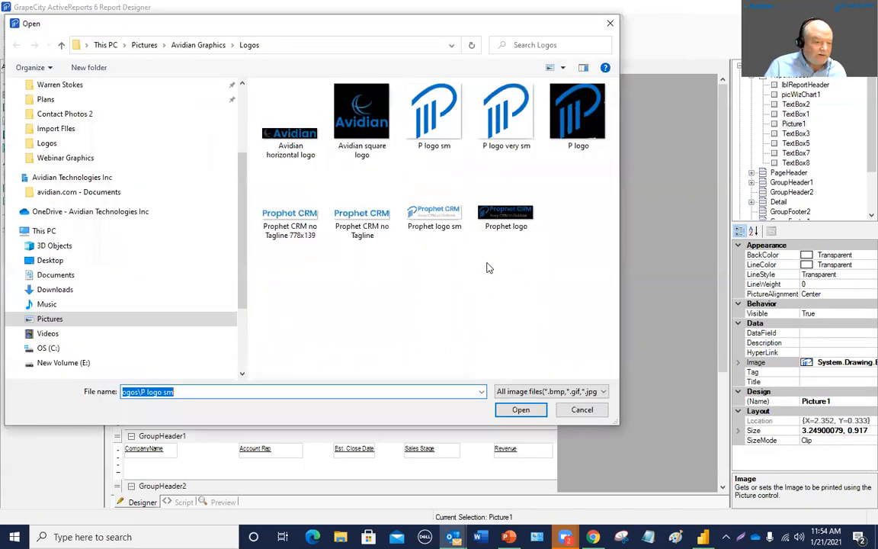
pyautogui.click(399, 209)
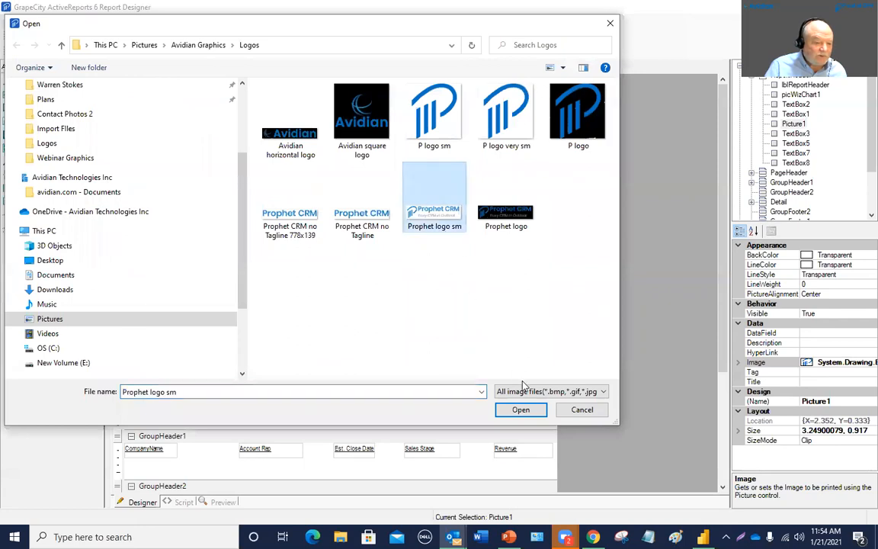
pyautogui.click(521, 410)
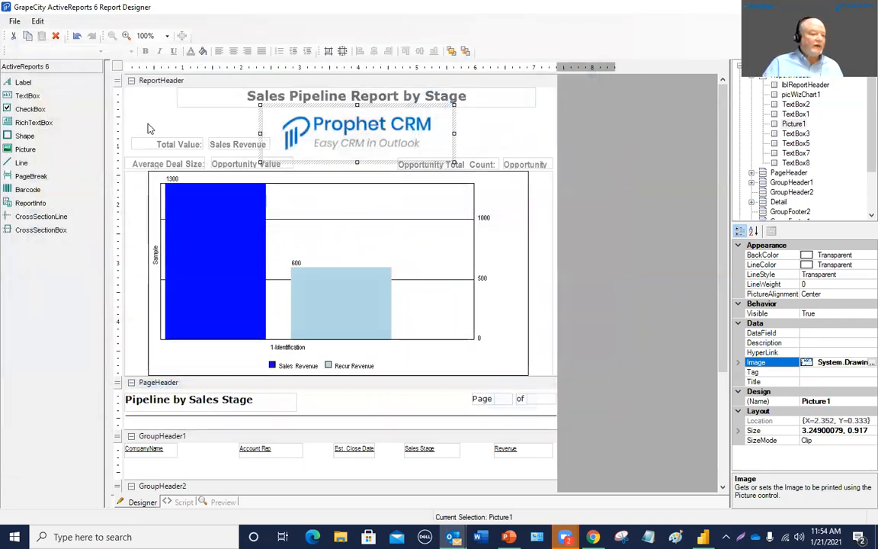
# - Set the text colour of the Sales Pipeline Report by Stage title to the web colour DarkCyan
pyautogui.click(255, 86)
pyautogui.click(283, 93)
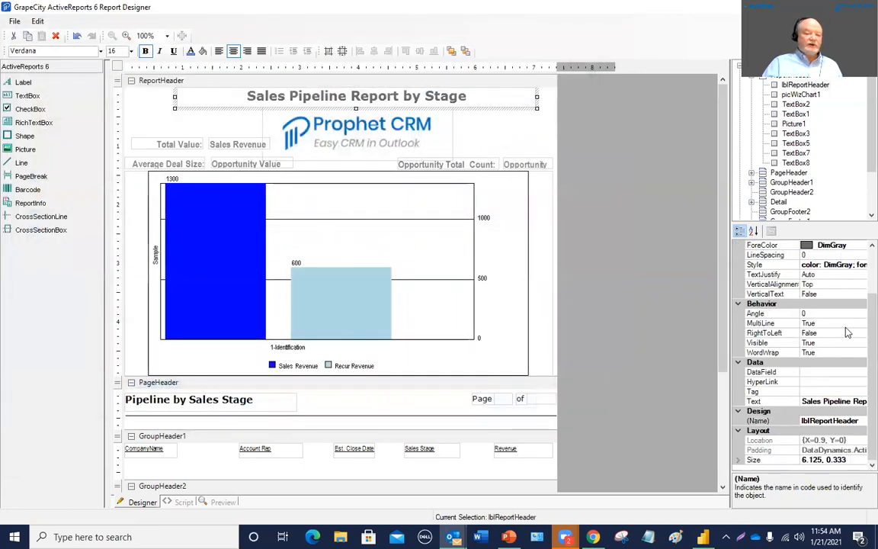
pyautogui.scroll(1, 861, 250)
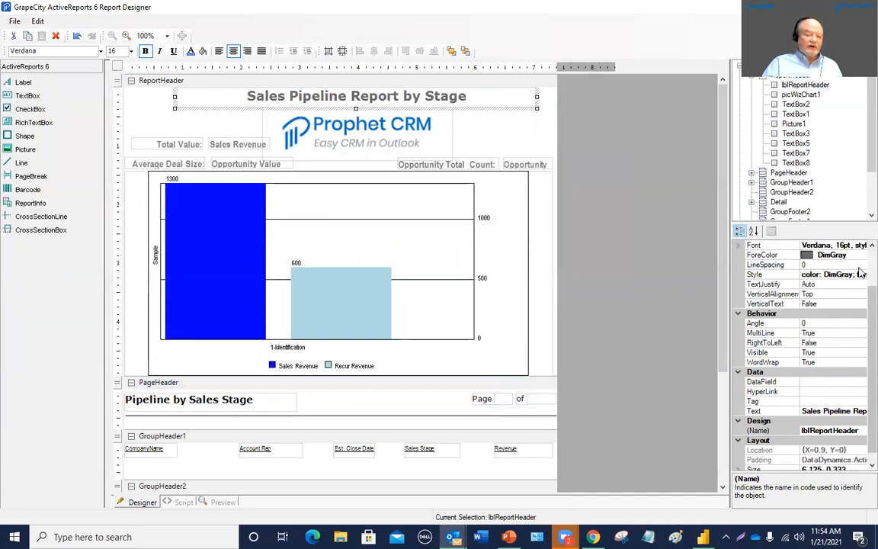
pyautogui.click(860, 256)
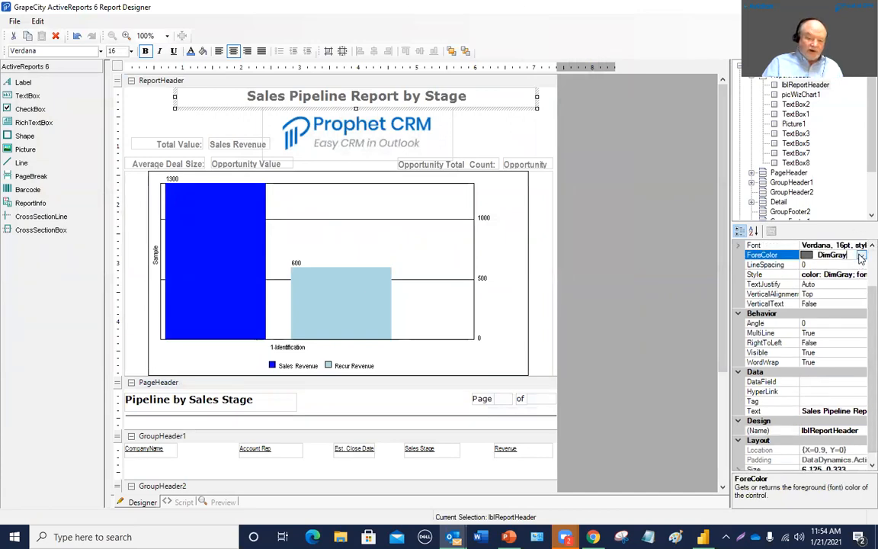
pyautogui.click(860, 256)
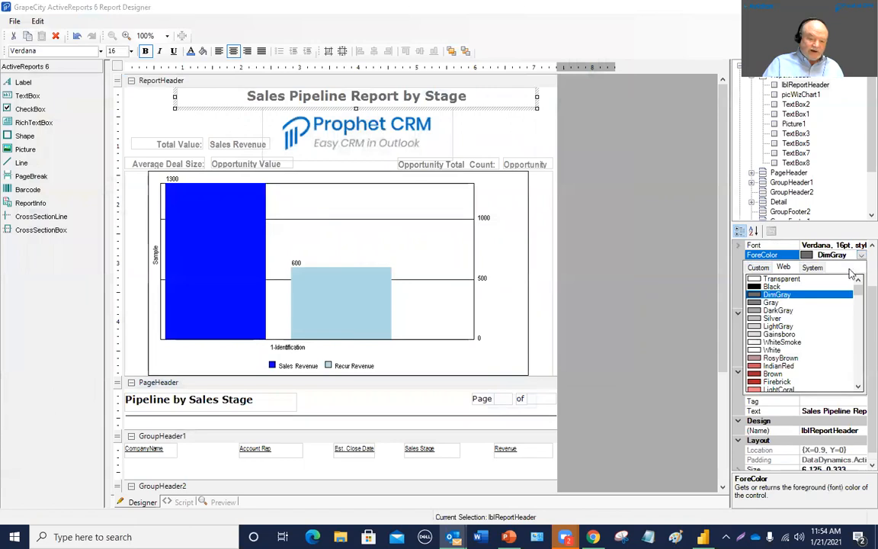
pyautogui.moveTo(859, 303); pyautogui.dragTo(858, 348)
pyautogui.click(757, 350)
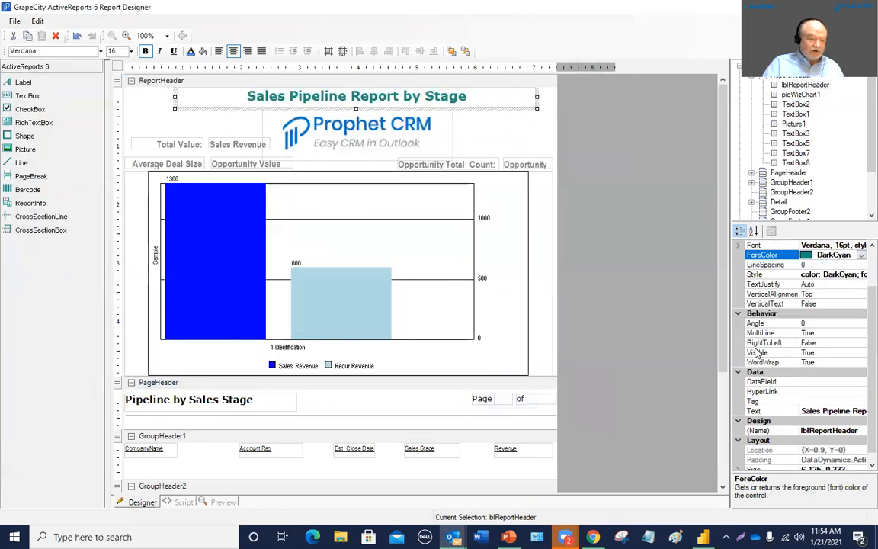
# - Save the customized report layout and leave the Report Designer
pyautogui.click(132, 104)
pyautogui.click(15, 21)
pyautogui.click(34, 36)
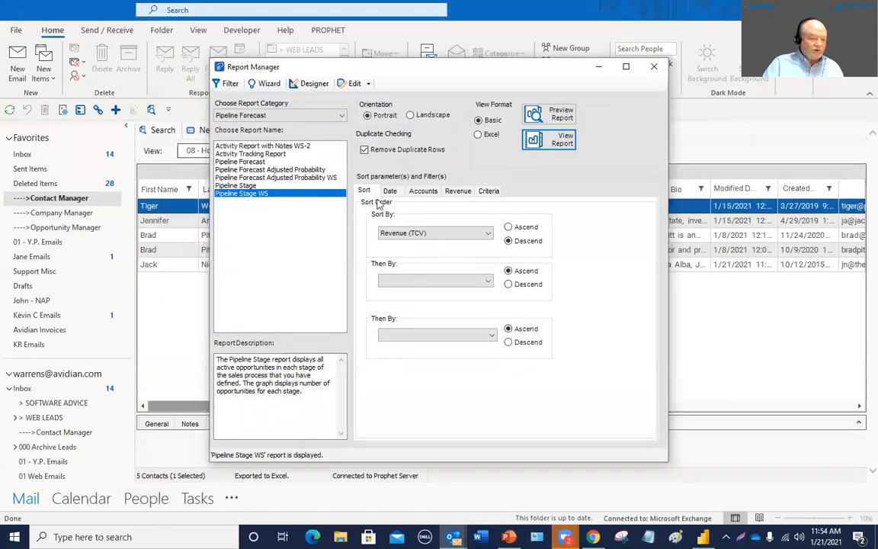
# - Preview the Pipeline Stage WS report in a maximized window, check its new header, and close the report and Report Manager
pyautogui.click(561, 114)
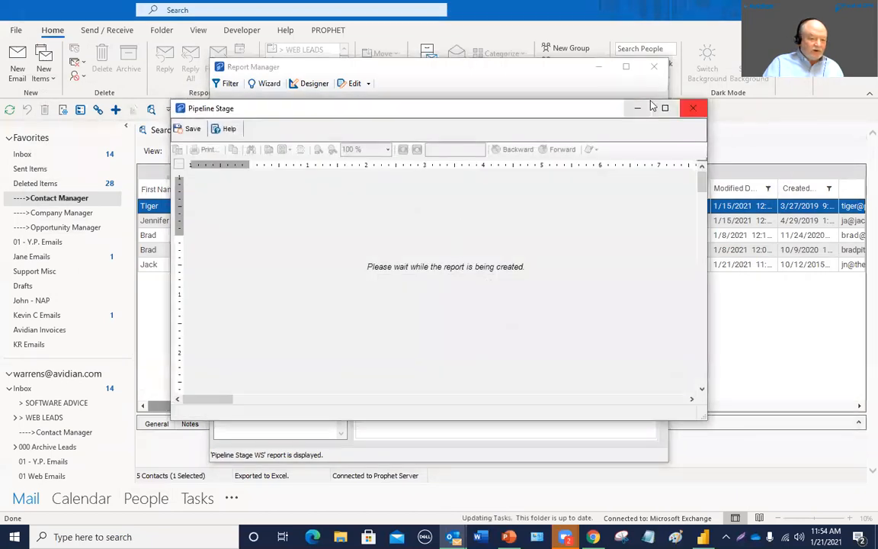
pyautogui.click(665, 107)
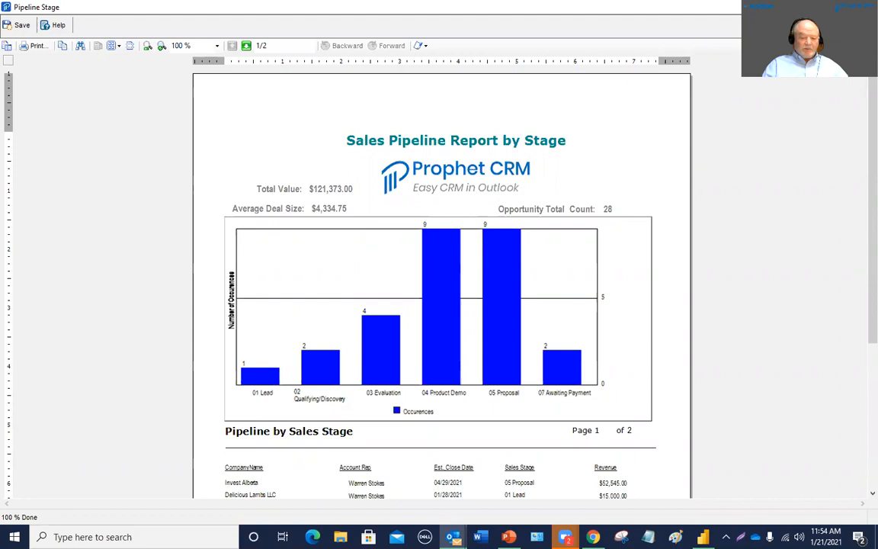
pyautogui.click(864, 7)
pyautogui.click(657, 67)
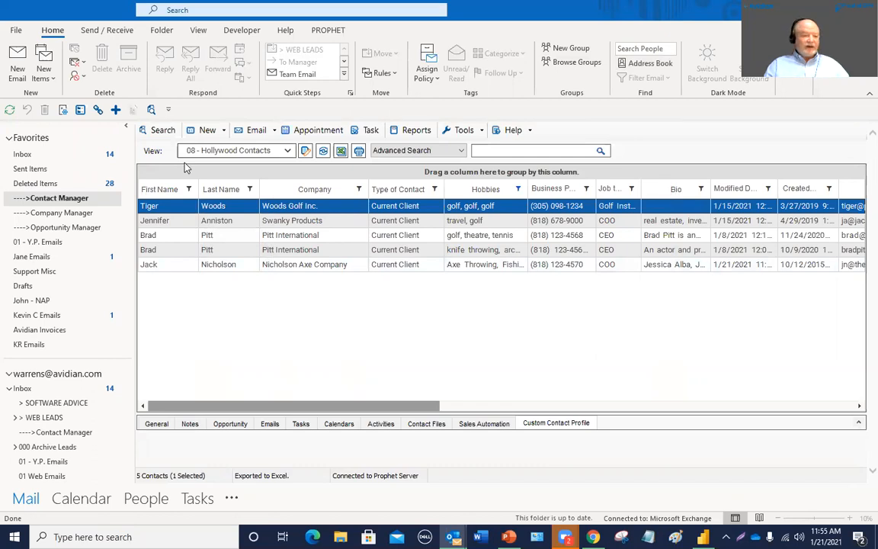
# - Switch to the Pipeline Analysis page in Power BI Desktop and collapse the Fields pane to widen the canvas
pyautogui.click(329, 30)
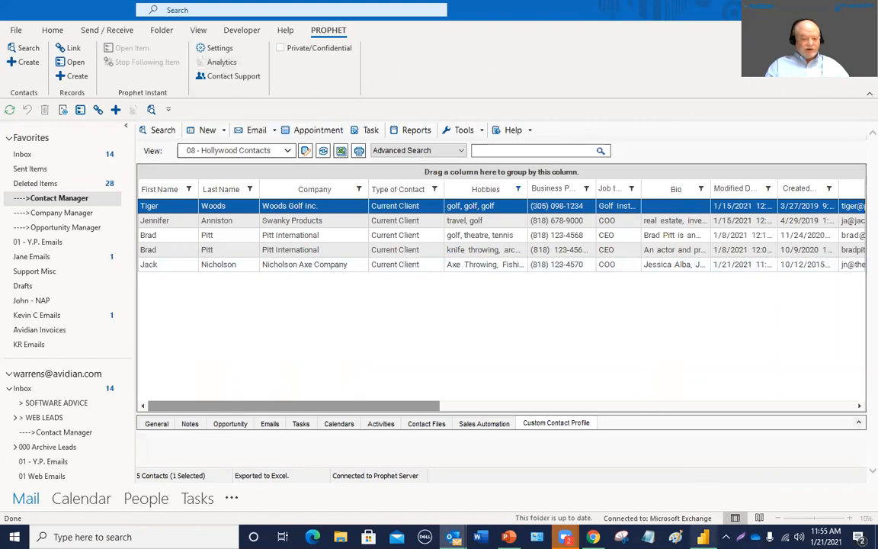
pyautogui.hotkey('alt', 'Tab')
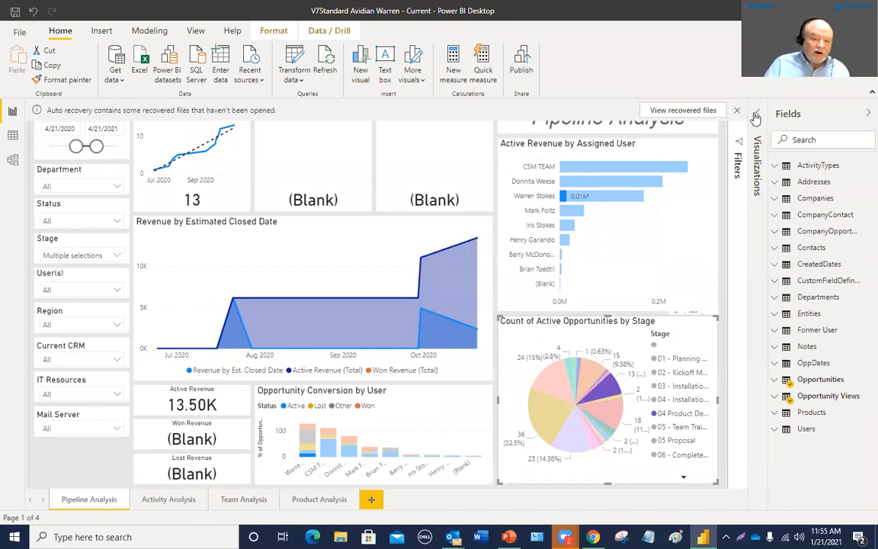
pyautogui.click(866, 113)
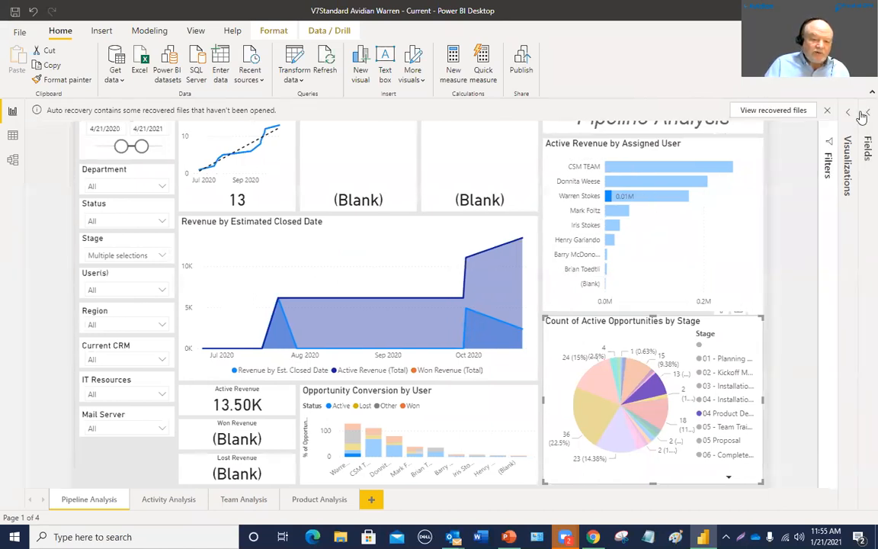
# - Select the third user's bar in Active Revenue by Assigned User and set the date range to 6/9/2019 through 10/24/2021
pyautogui.click(686, 202)
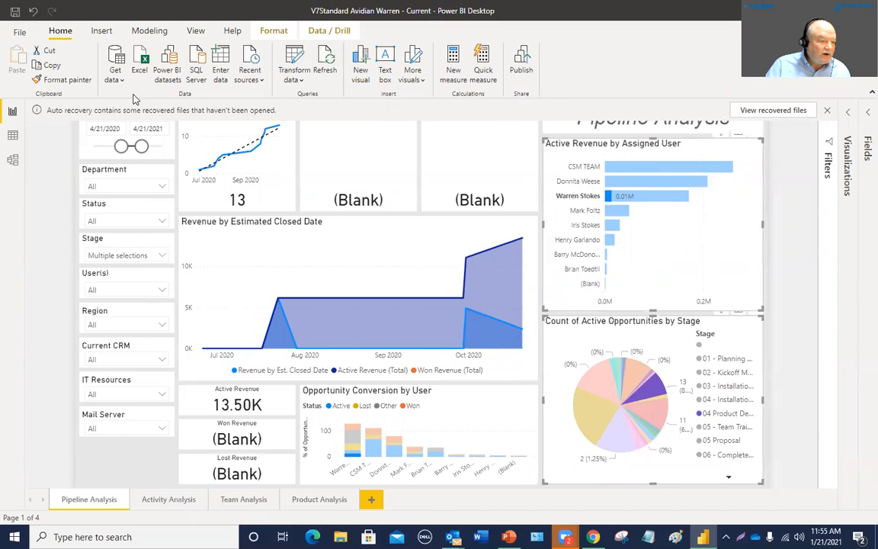
pyautogui.moveTo(141, 146); pyautogui.dragTo(152, 149)
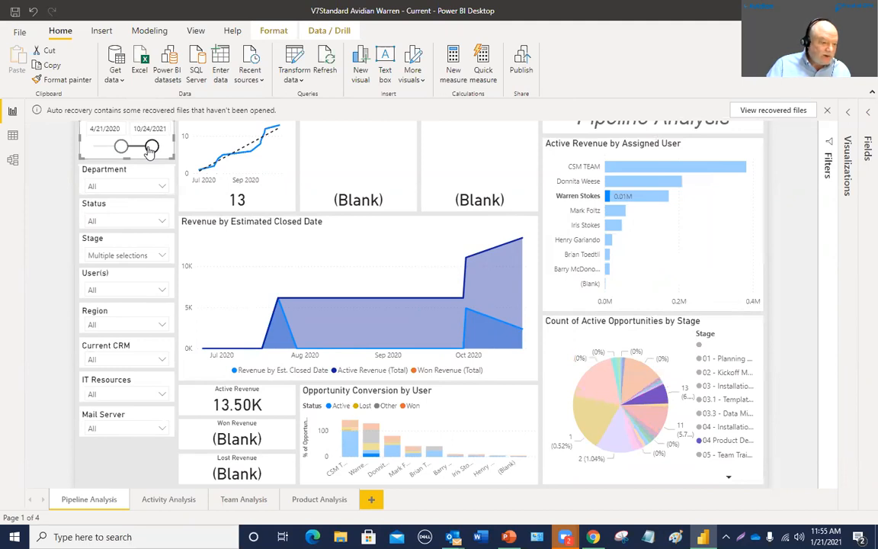
pyautogui.moveTo(120, 147)
pyautogui.mouseDown()
pyautogui.moveTo(130, 150)
pyautogui.moveTo(116, 147)
pyautogui.mouseUp()
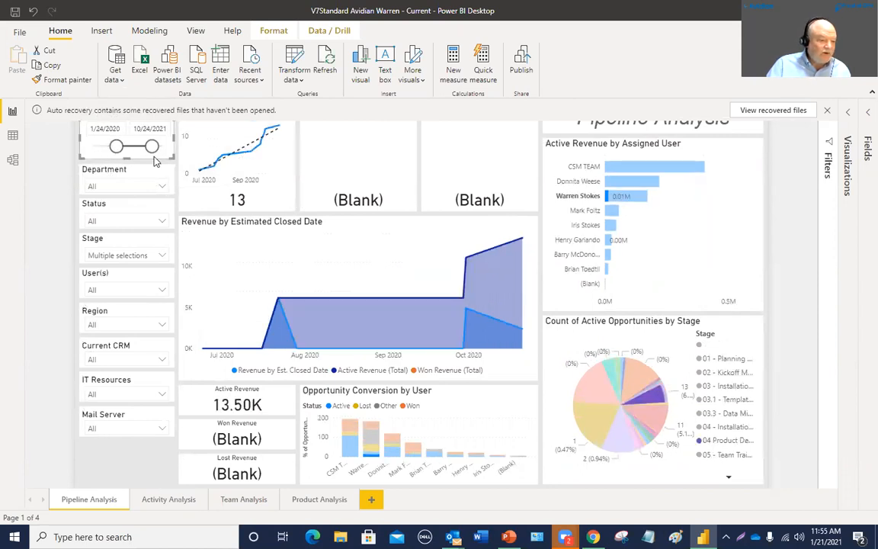
pyautogui.moveTo(116, 147); pyautogui.dragTo(102, 146)
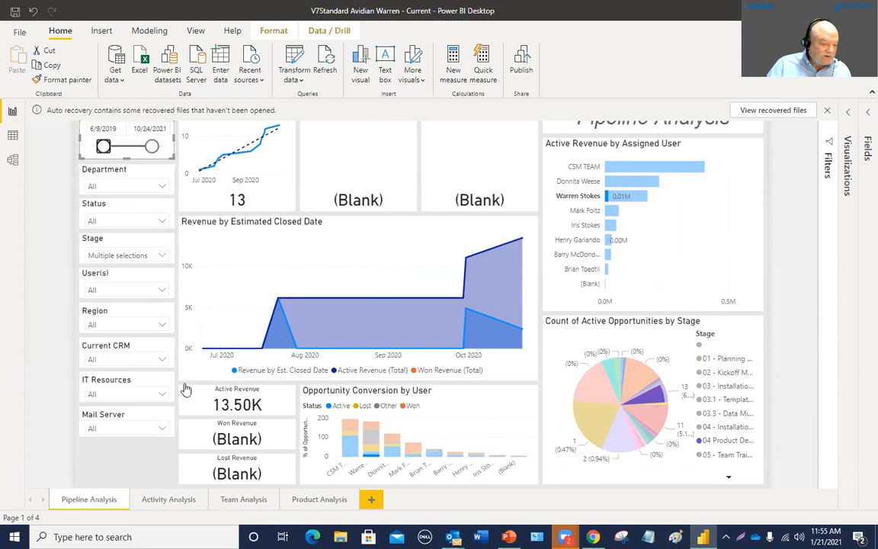
# - Open the Activity Analysis page and examine its activity charts by date, user and type
pyautogui.click(179, 501)
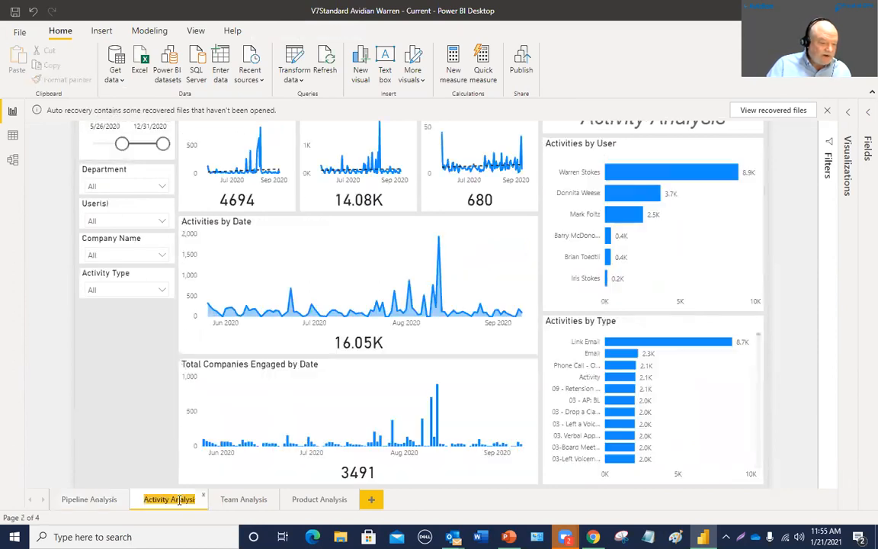
pyautogui.moveTo(122, 144)
pyautogui.mouseDown()
pyautogui.moveTo(135, 144)
pyautogui.moveTo(122, 145)
pyautogui.mouseUp()
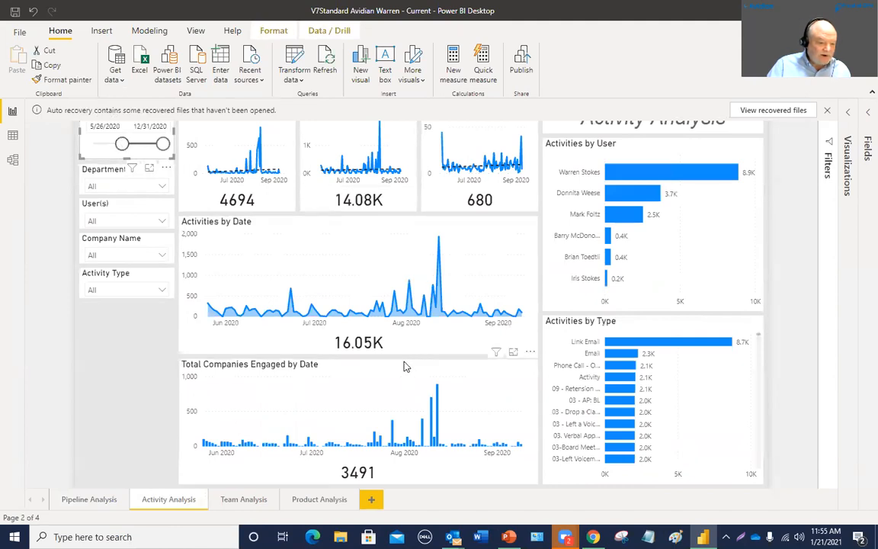
# - Open the Team Analysis page, focus its location map on the United States and Canada, and examine contacts created by job function
pyautogui.click(250, 501)
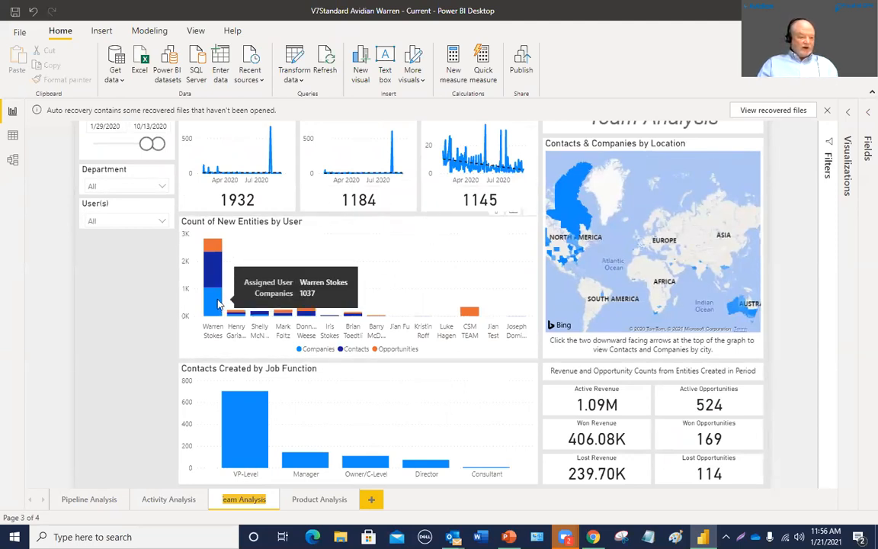
pyautogui.moveTo(655, 253); pyautogui.dragTo(709, 268)
pyautogui.scroll(1, 708, 269)
pyautogui.scroll(5, 622, 246)
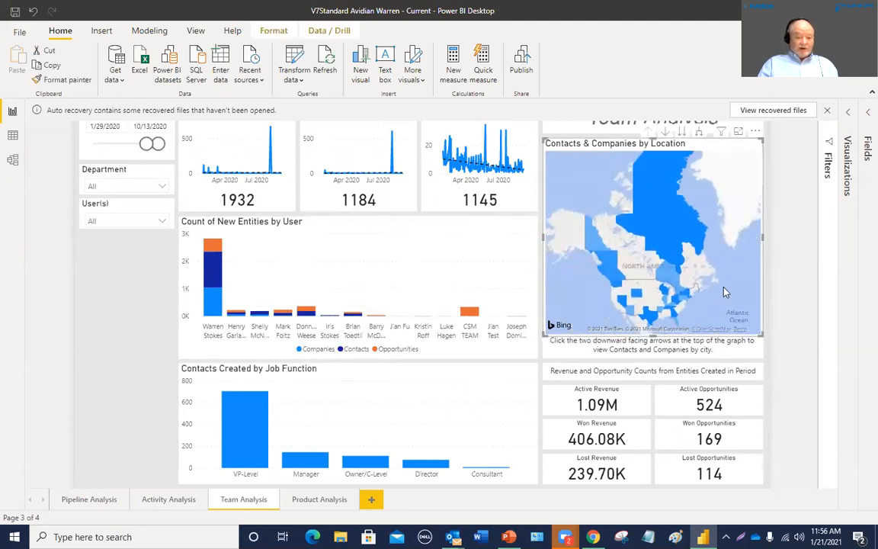
pyautogui.scroll(-3, 705, 257)
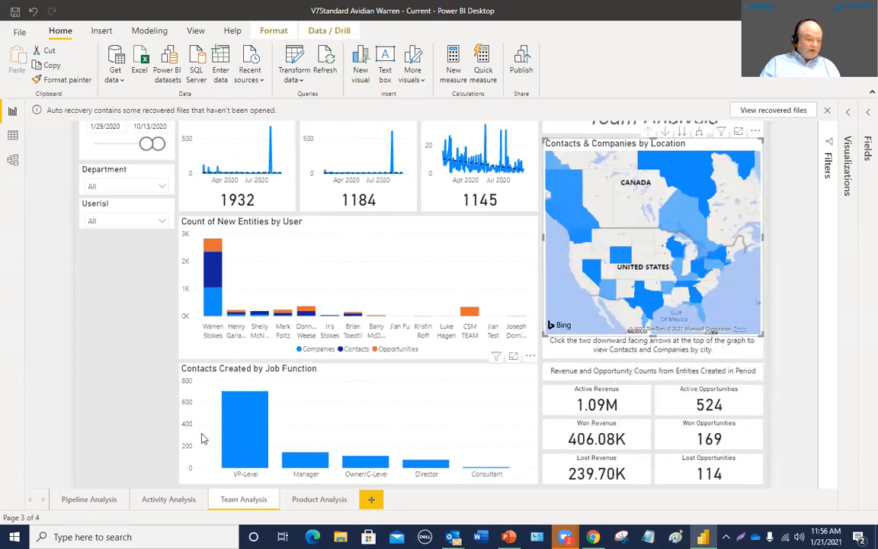
pyautogui.moveTo(253, 438)
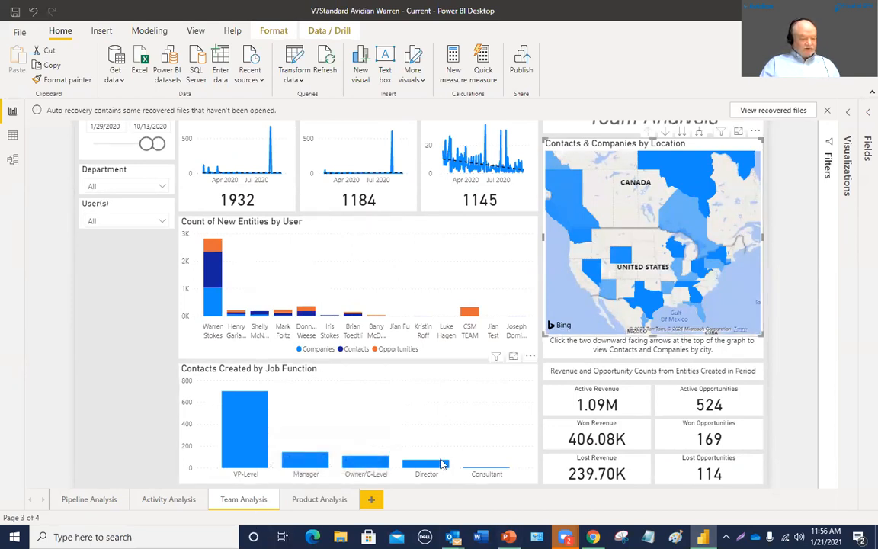
# - Minimize Power BI Desktop, switch to Chrome and open the Webinars page of the Avidian website
pyautogui.moveTo(305, 474)
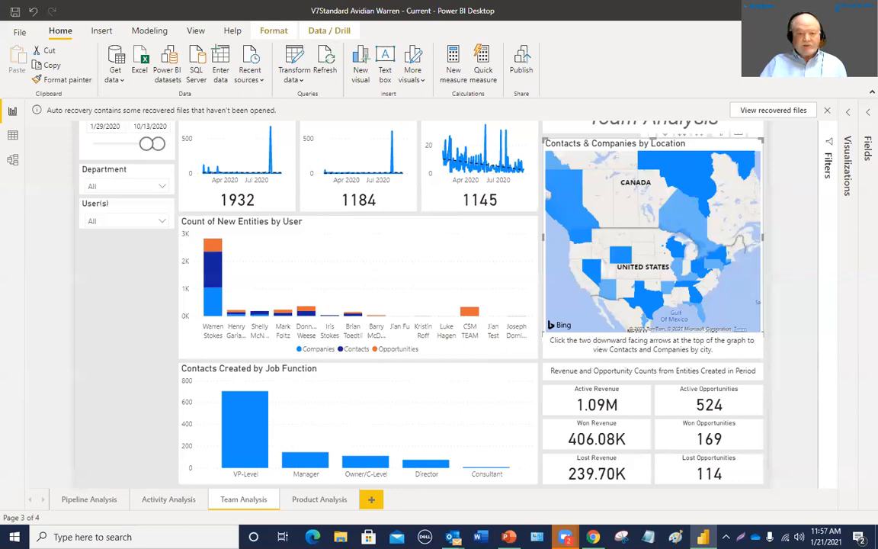
pyautogui.click(806, 11)
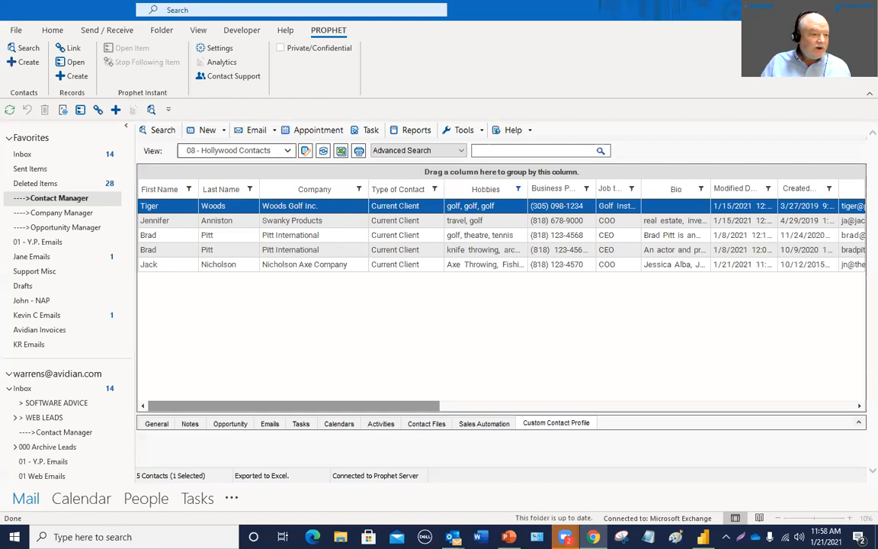
pyautogui.click(593, 537)
pyautogui.moveTo(551, 100)
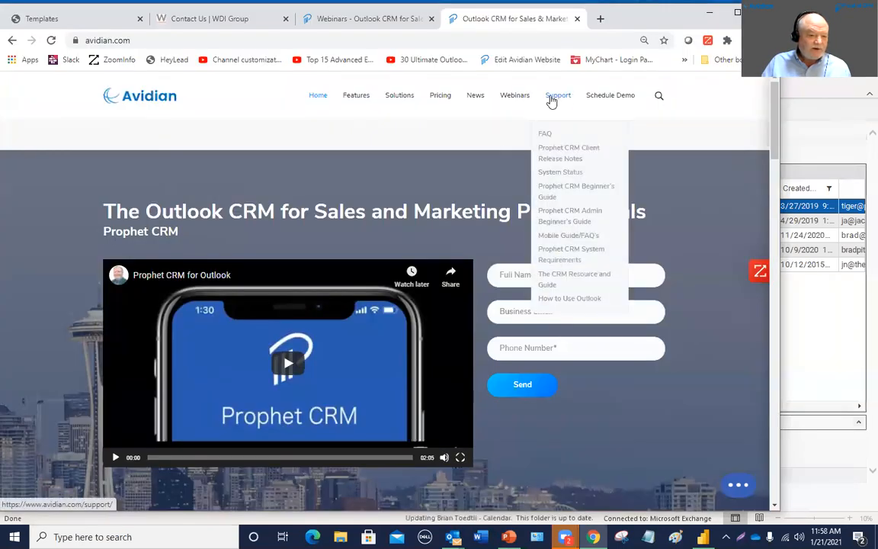
pyautogui.click(517, 98)
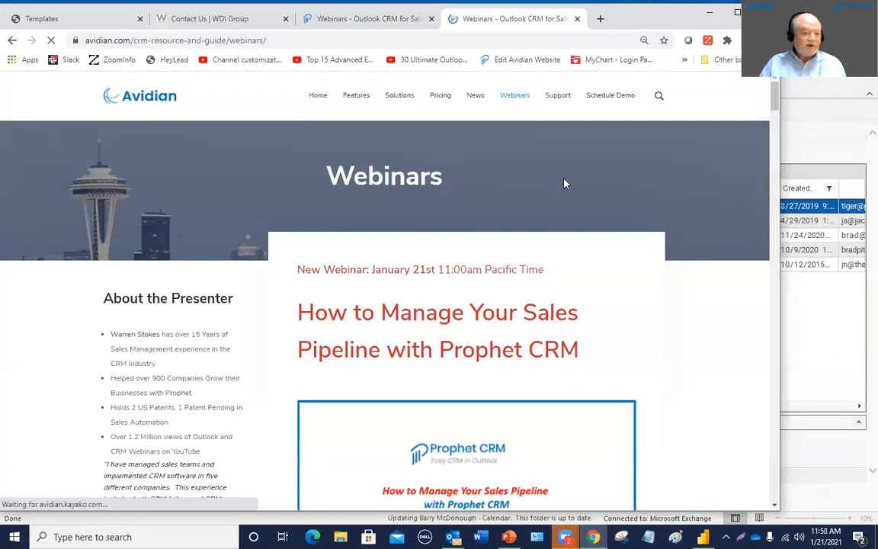
# - Look through the webinars offered on the page, including the upcoming sales pipeline session and the earlier recordings
pyautogui.scroll(-4, 561, 232)
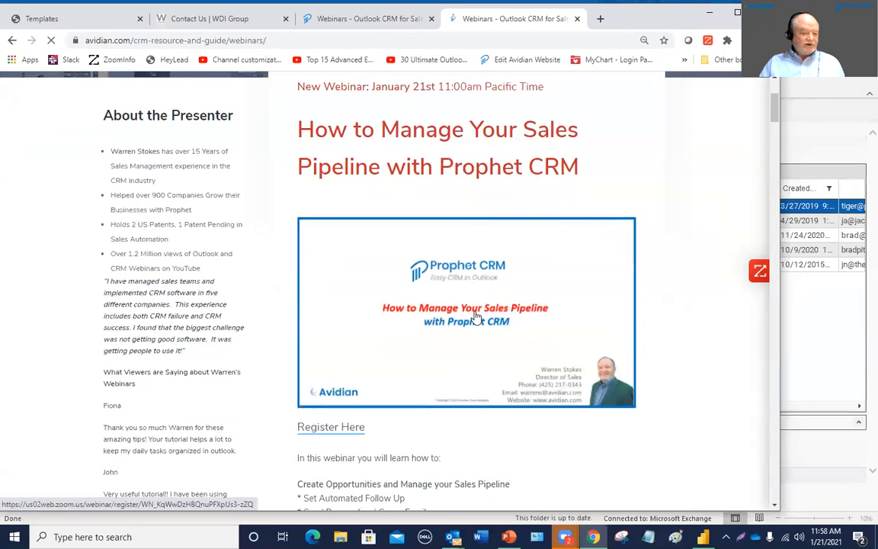
pyautogui.scroll(-13, 473, 324)
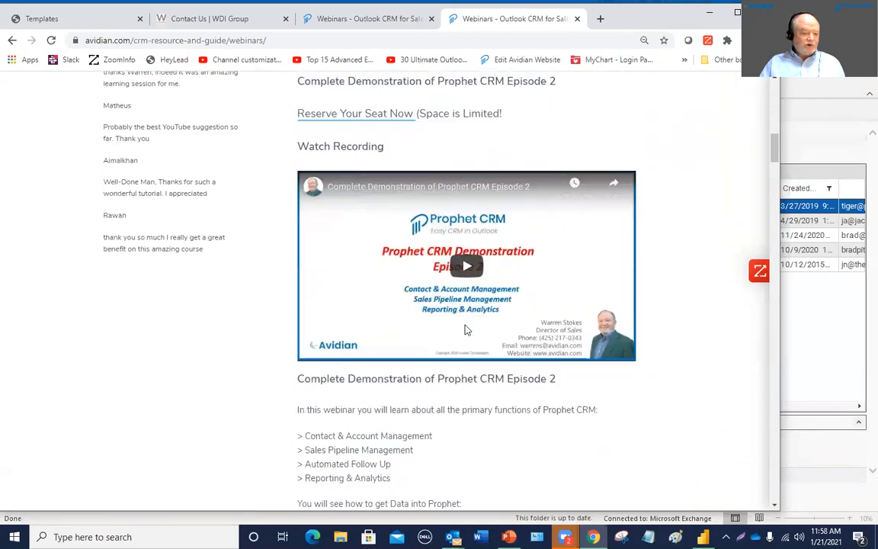
pyautogui.scroll(-8, 449, 262)
pyautogui.scroll(-15, 448, 262)
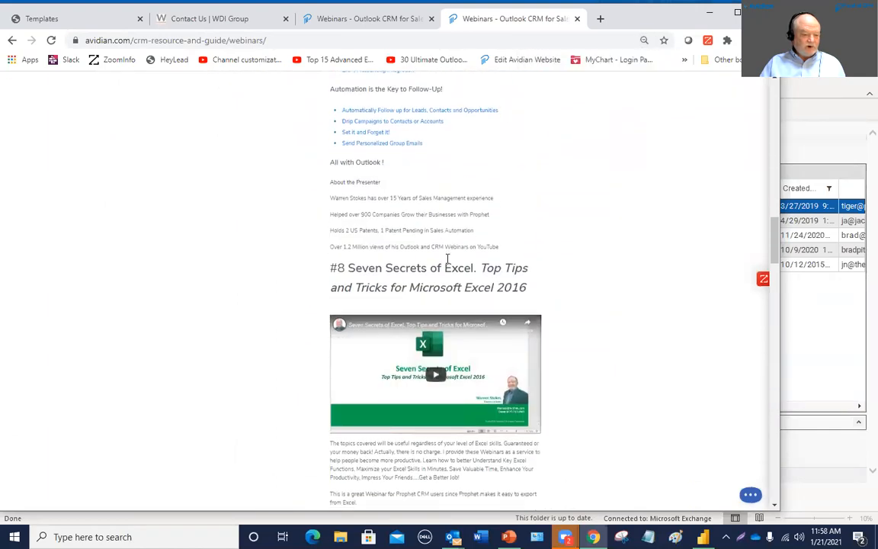
pyautogui.scroll(-15, 443, 269)
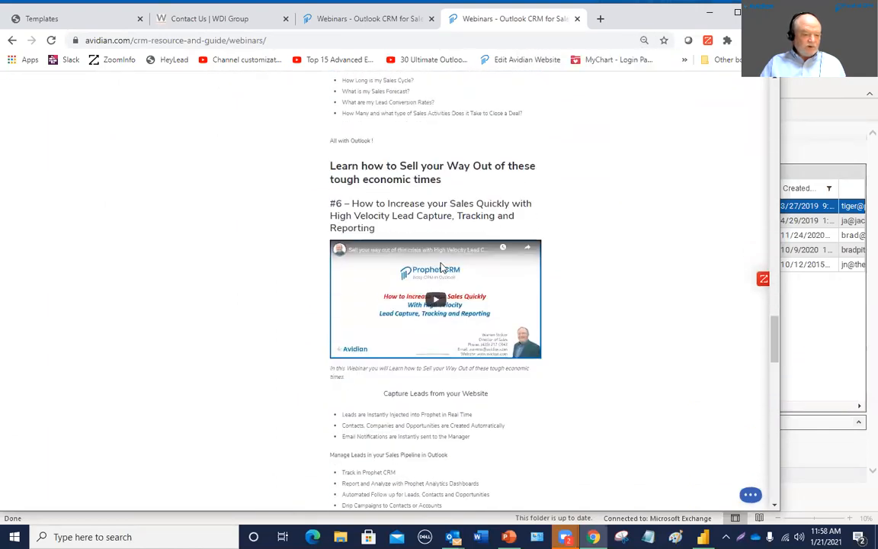
pyautogui.scroll(-2, 441, 269)
pyautogui.scroll(10, 440, 266)
pyautogui.scroll(15, 441, 265)
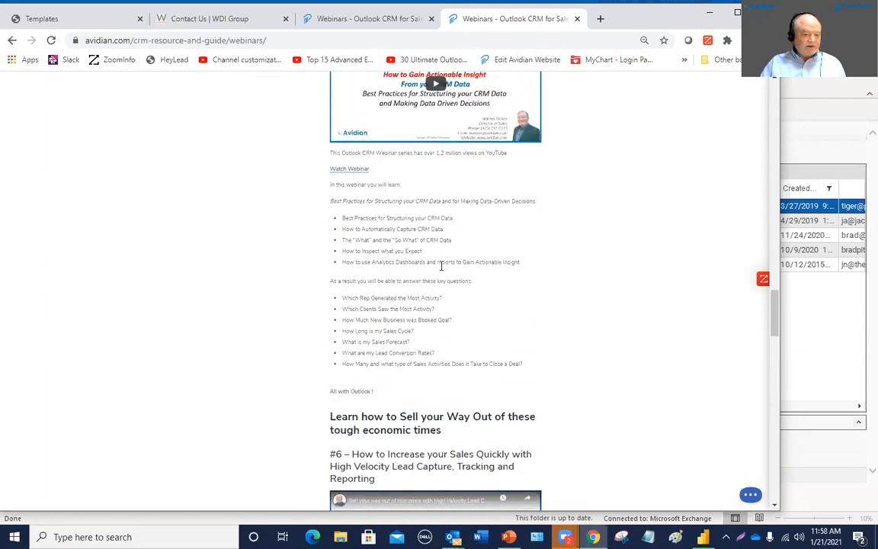
pyautogui.scroll(10, 440, 266)
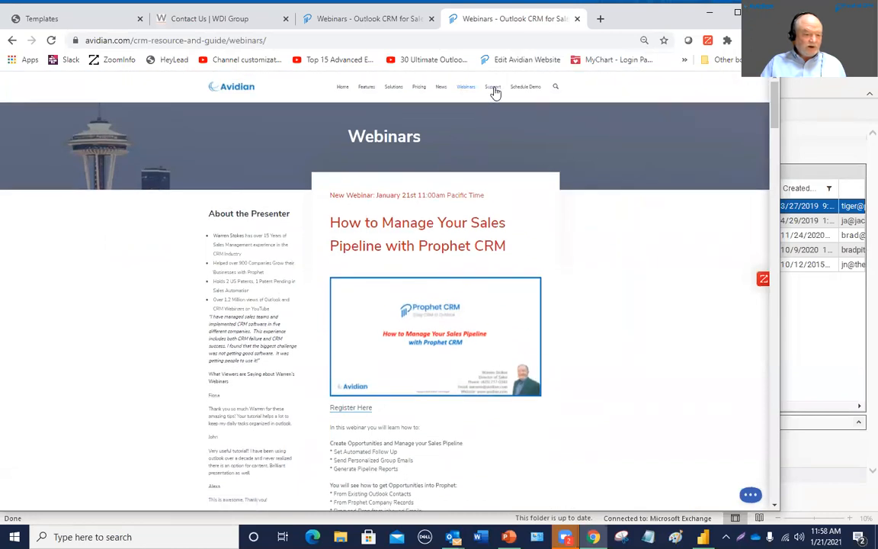
# - Open the Prophet CRM Beginner's Guide from the site's support resources and look through its training topics
pyautogui.moveTo(495, 92)
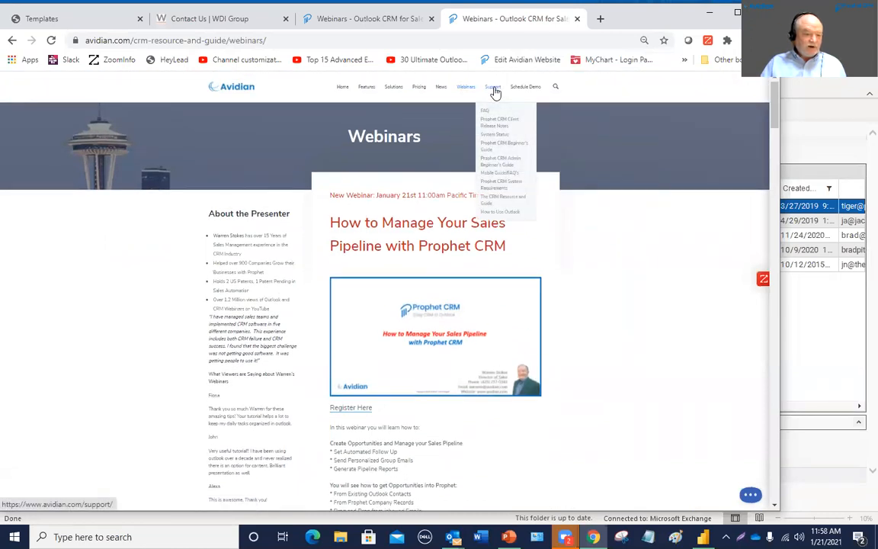
pyautogui.click(502, 149)
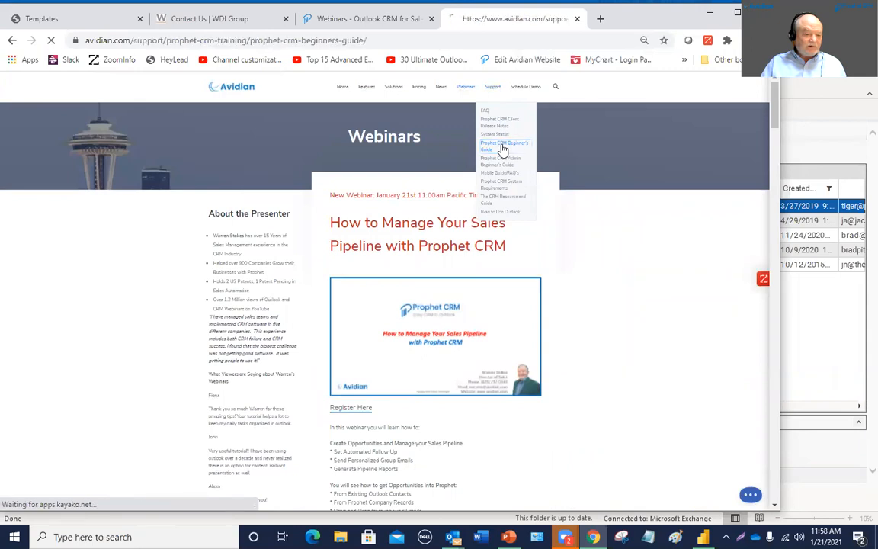
pyautogui.scroll(-6, 549, 335)
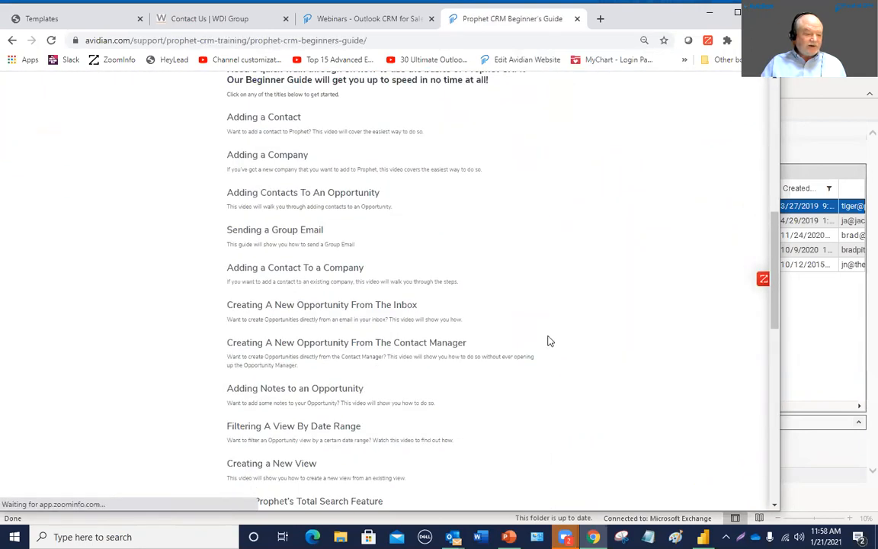
pyautogui.scroll(-3, 337, 276)
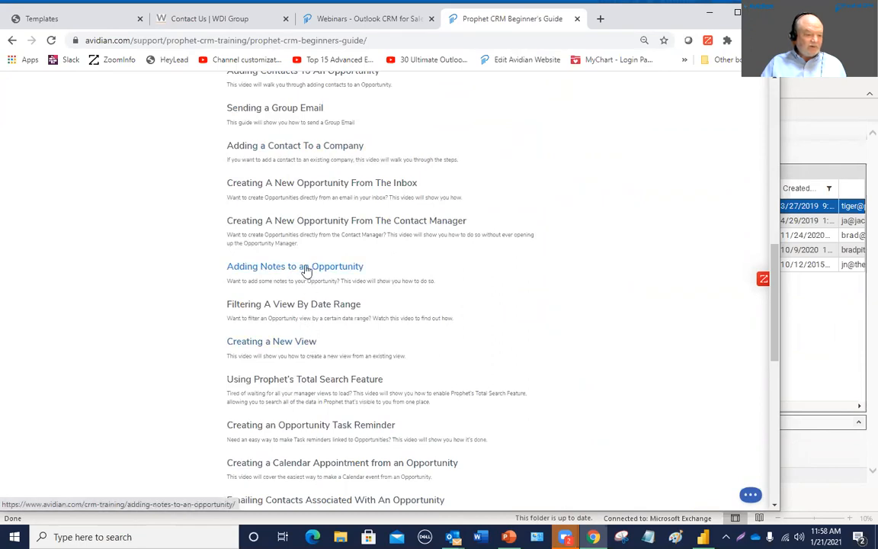
# - View the Adding Notes to an Opportunity training article and return to the start of the Beginner's Guide
pyautogui.click(306, 268)
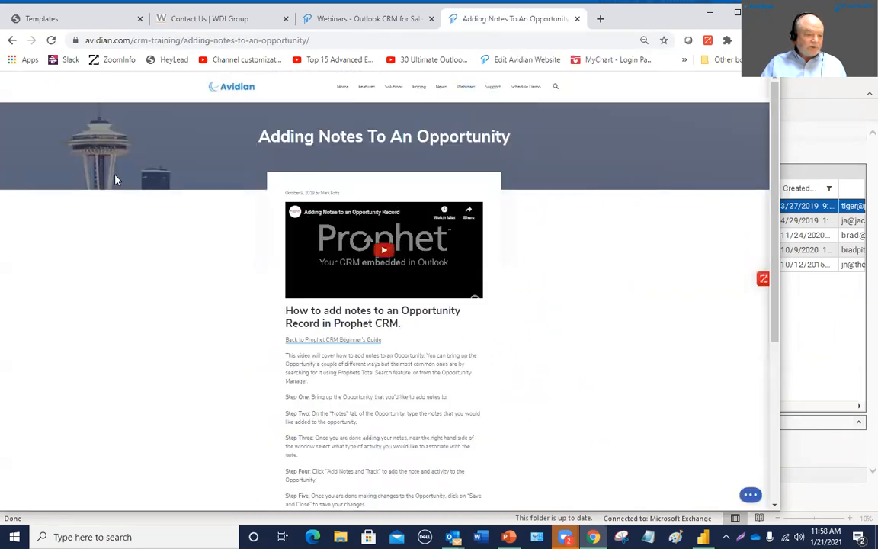
pyautogui.click(11, 40)
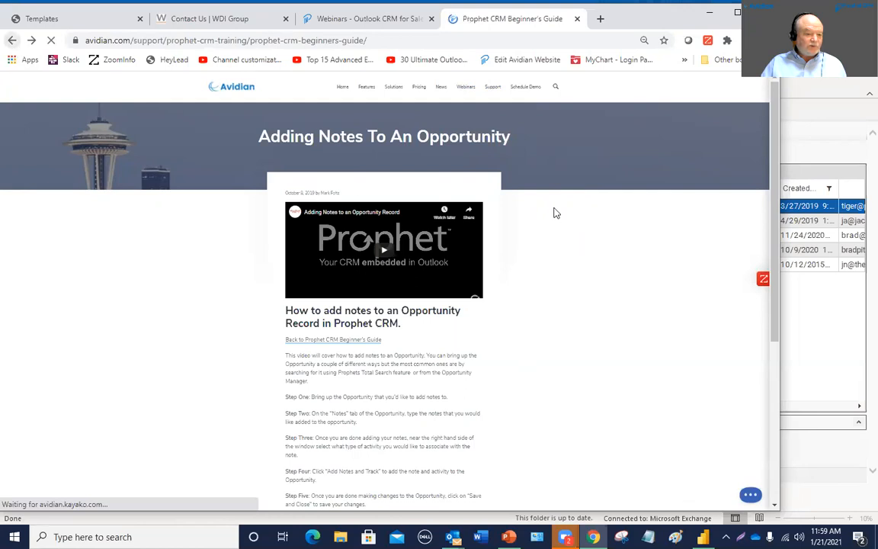
pyautogui.scroll(5, 464, 219)
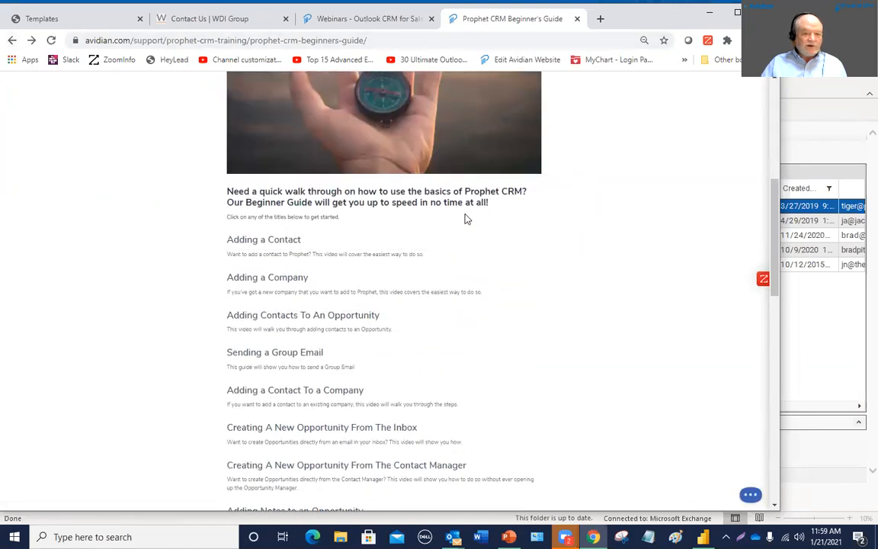
pyautogui.scroll(4, 466, 219)
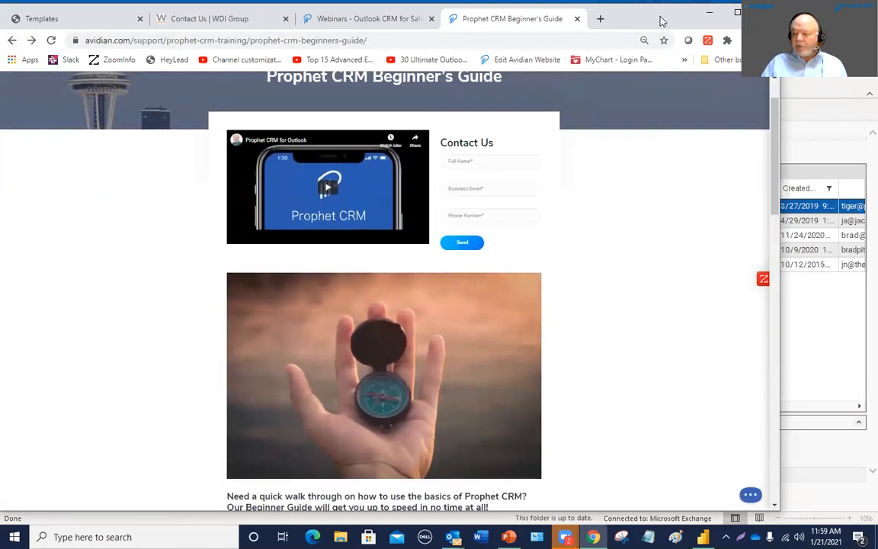
# - Minimize the browser, switch to the PowerPoint pipeline presentation in a maximized window, and go to its final Thank You slide
pyautogui.click(710, 13)
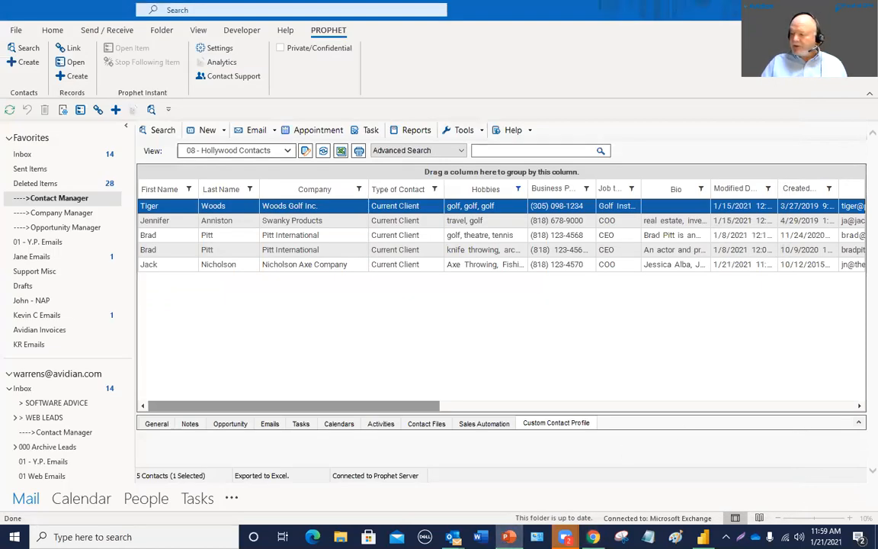
pyautogui.click(509, 536)
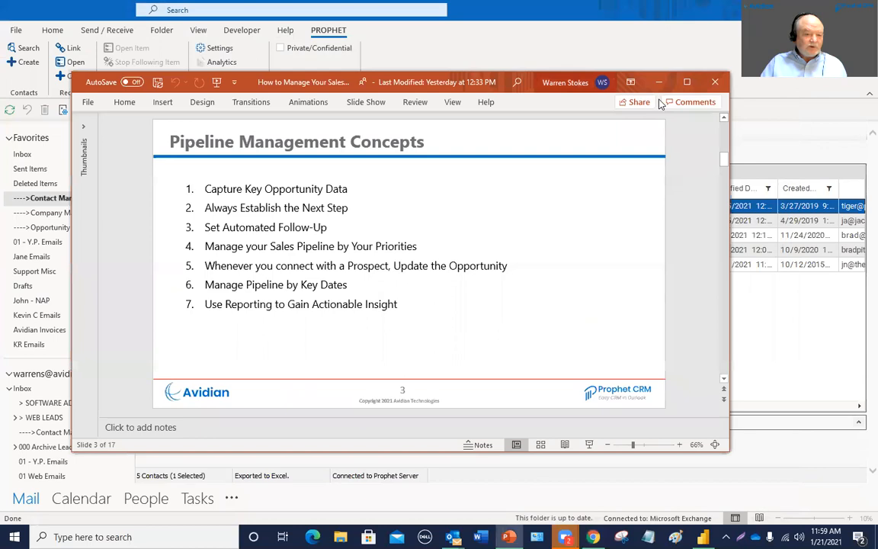
pyautogui.click(688, 83)
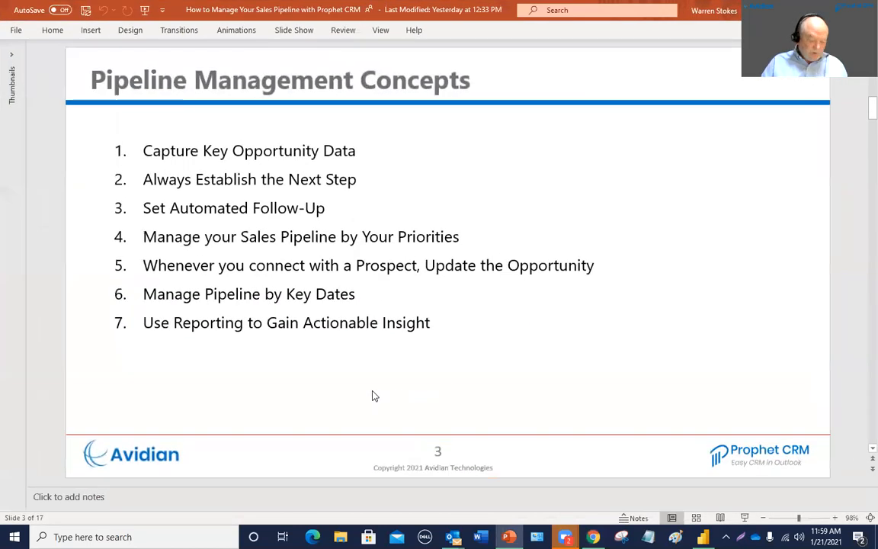
pyautogui.press('End')
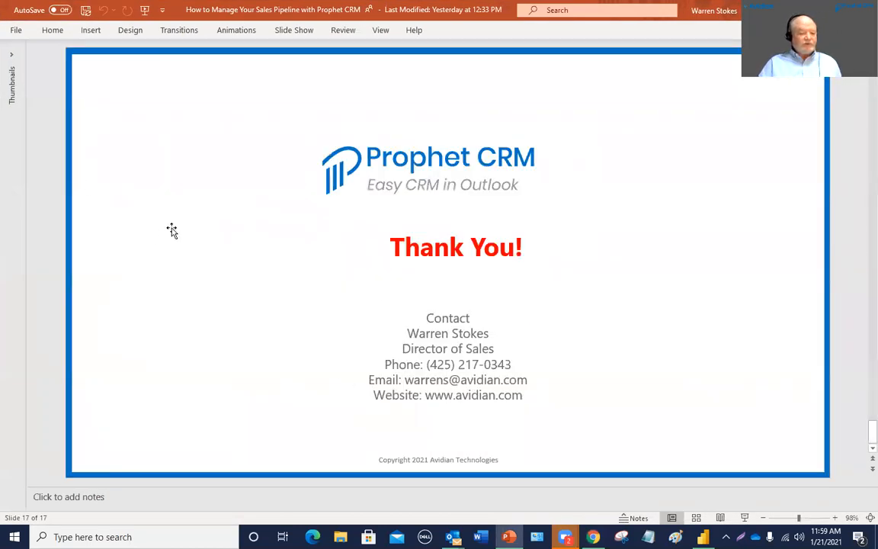